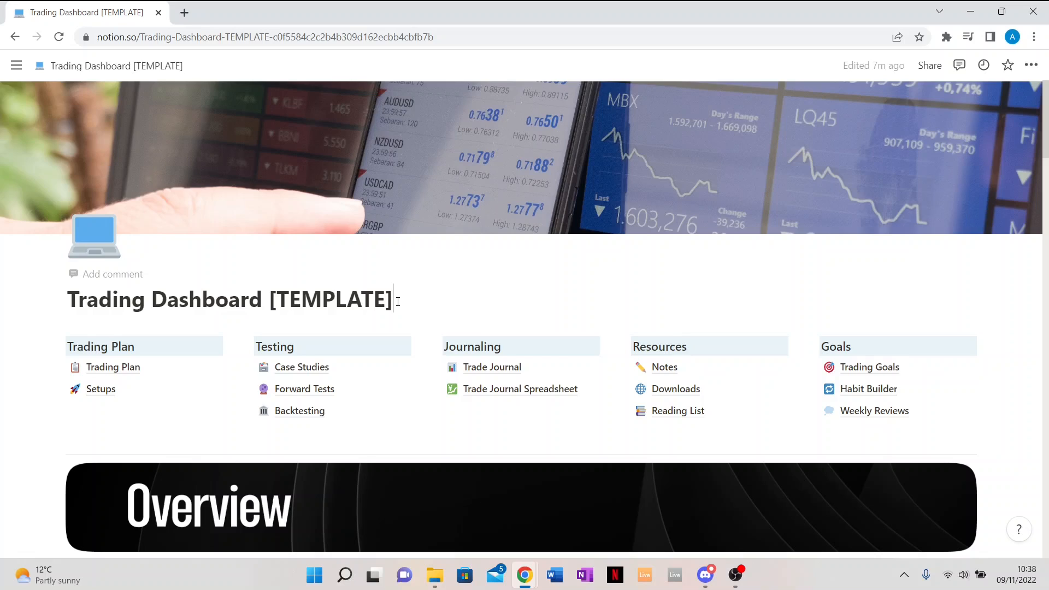
Review the Goal Planner & Tracker on the trading dashboard, from long-term goals through last month's key lessons
{"action": "scroll", "coordinate": [397, 301], "scroll_direction": "down", "scroll_amount": 2}
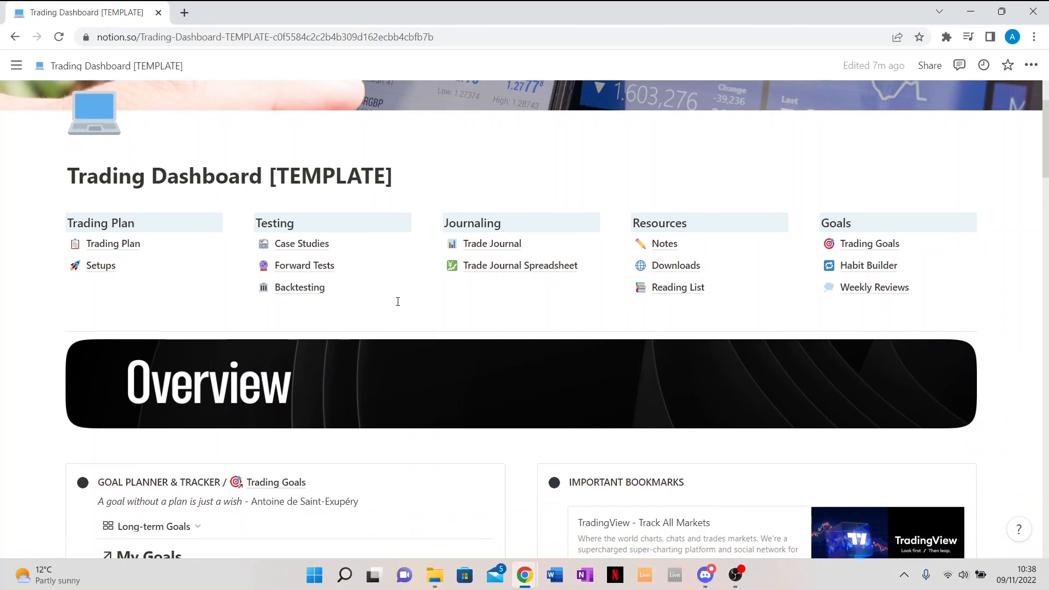
{"action": "scroll", "coordinate": [397, 302], "scroll_direction": "down", "scroll_amount": 2}
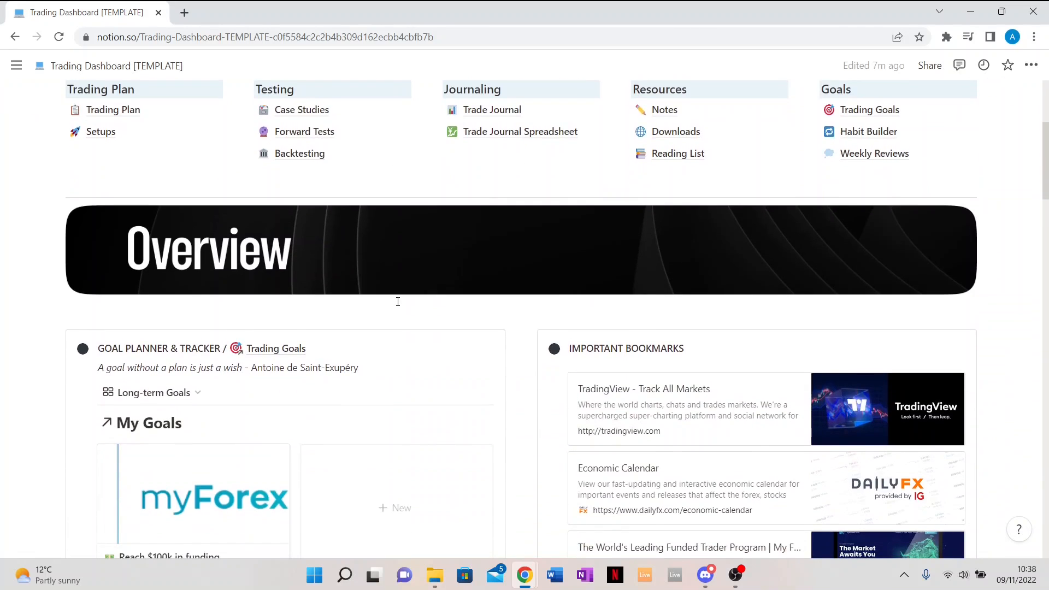
{"action": "scroll", "coordinate": [398, 305], "scroll_direction": "down", "scroll_amount": 2}
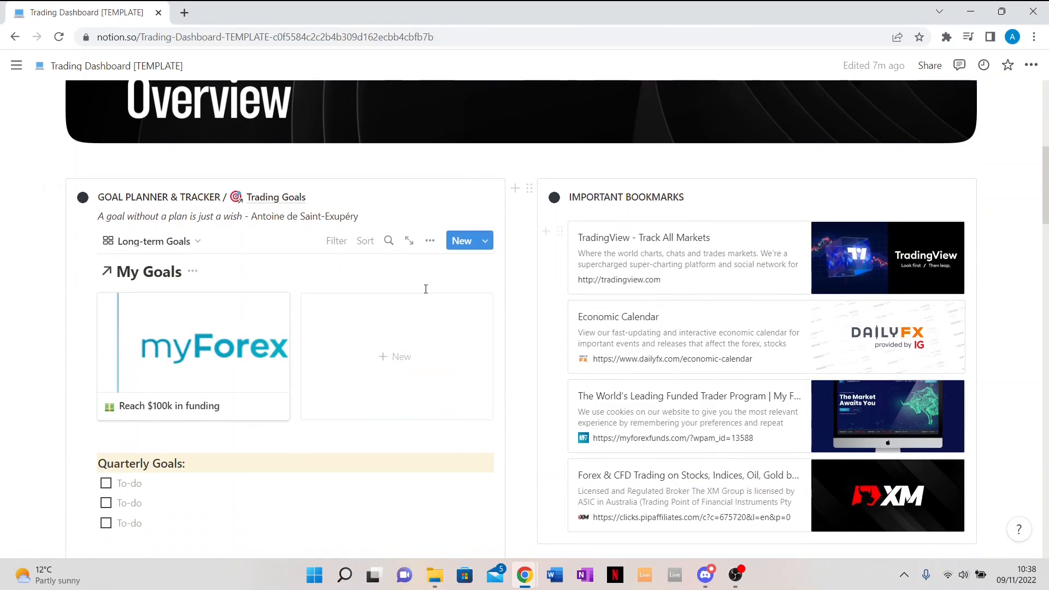
{"action": "scroll", "coordinate": [424, 292], "scroll_direction": "down", "scroll_amount": 1}
{"action": "scroll", "coordinate": [426, 295], "scroll_direction": "down", "scroll_amount": 1}
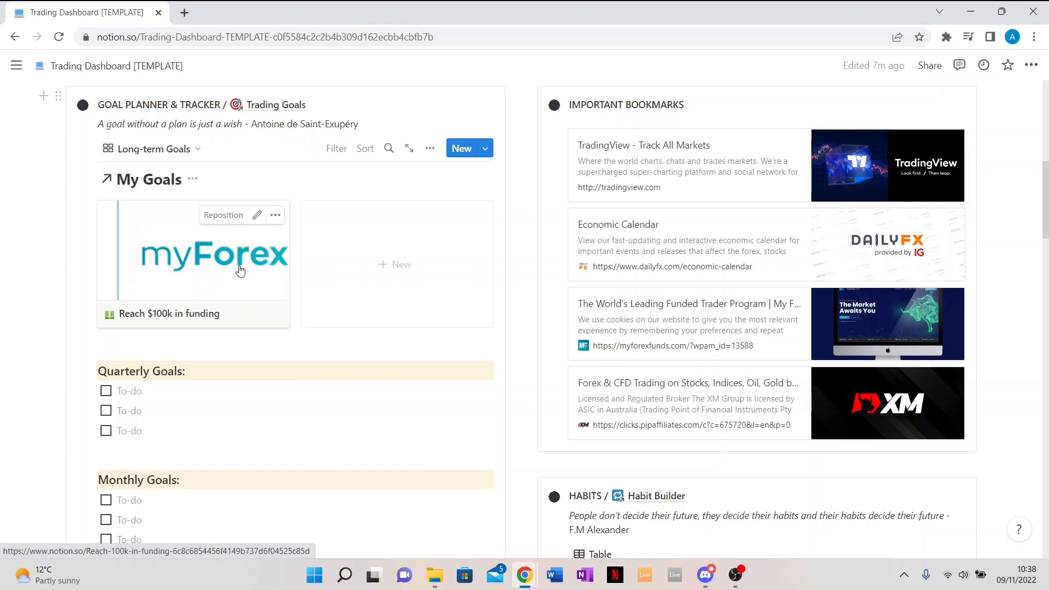
{"action": "scroll", "coordinate": [240, 270], "scroll_direction": "down", "scroll_amount": 2}
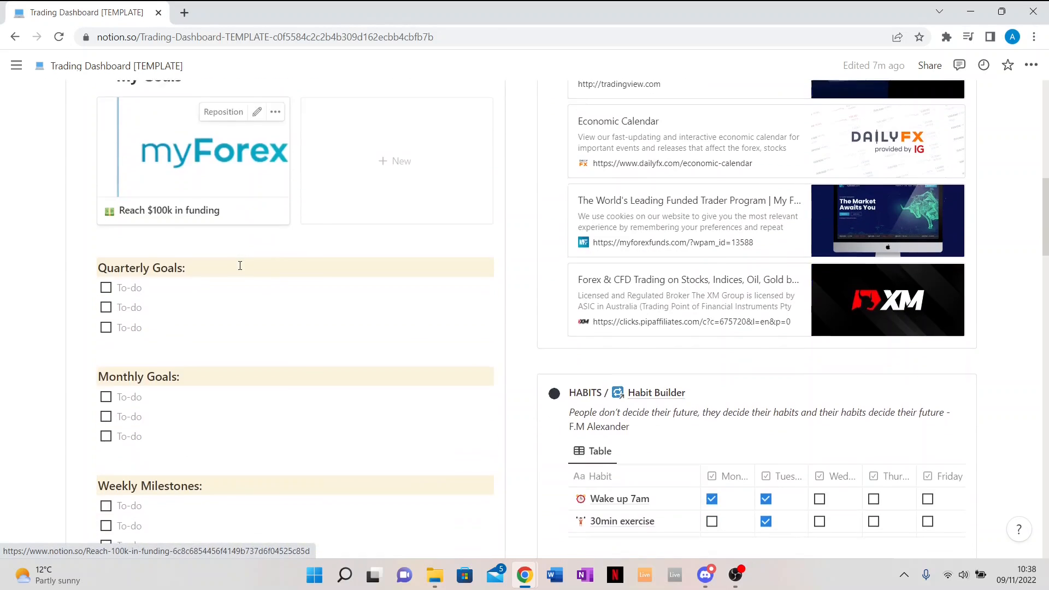
{"action": "scroll", "coordinate": [176, 294], "scroll_direction": "down", "scroll_amount": 2}
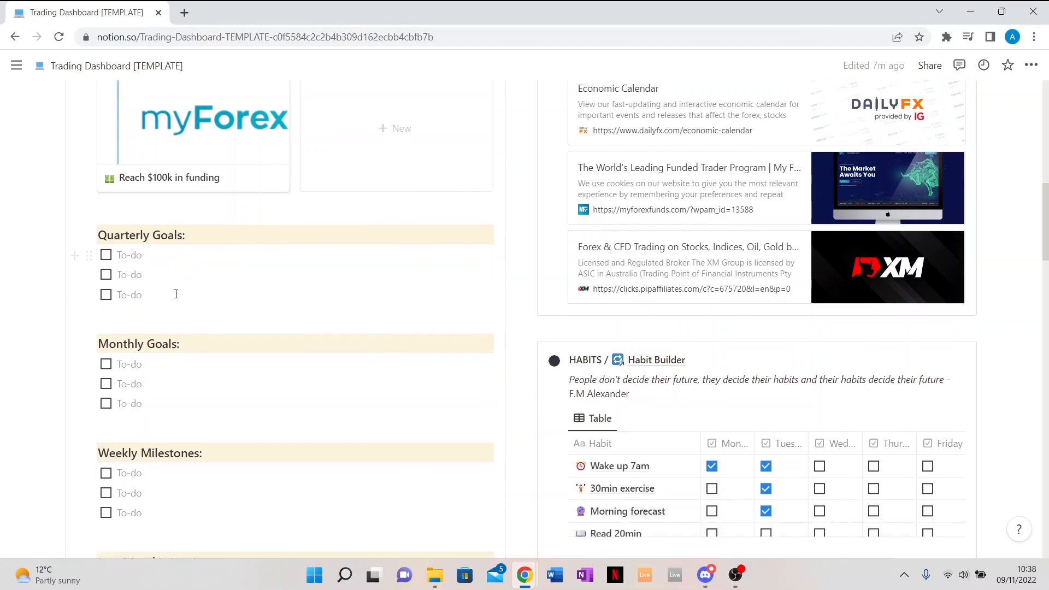
{"action": "scroll", "coordinate": [186, 401], "scroll_direction": "down", "scroll_amount": 3}
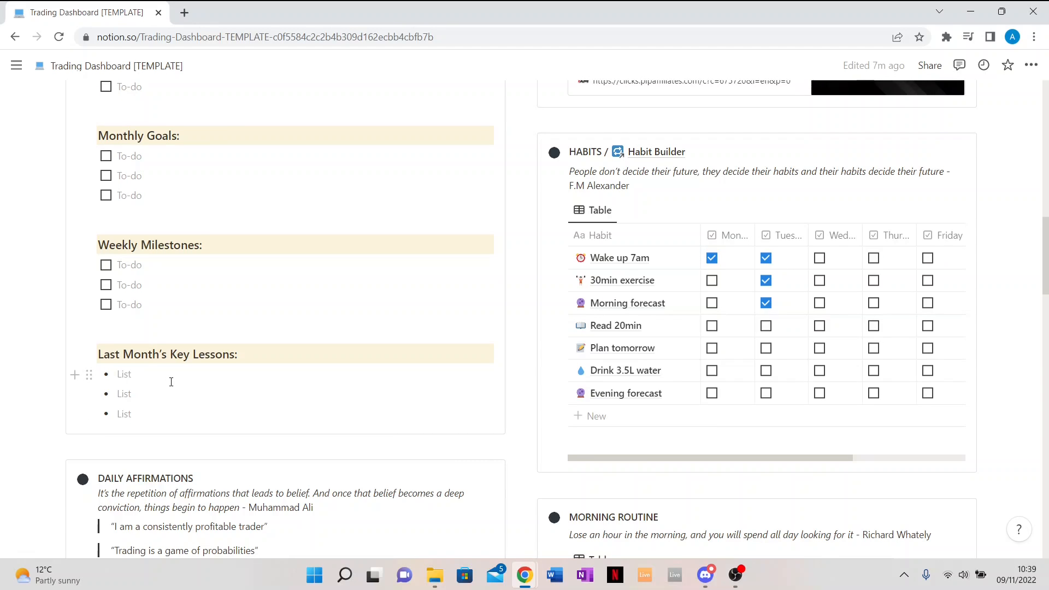
Look over the Important Bookmarks in the Overview section, from TradingView to the XM broker link
{"action": "scroll", "coordinate": [171, 381], "scroll_direction": "up", "scroll_amount": 9}
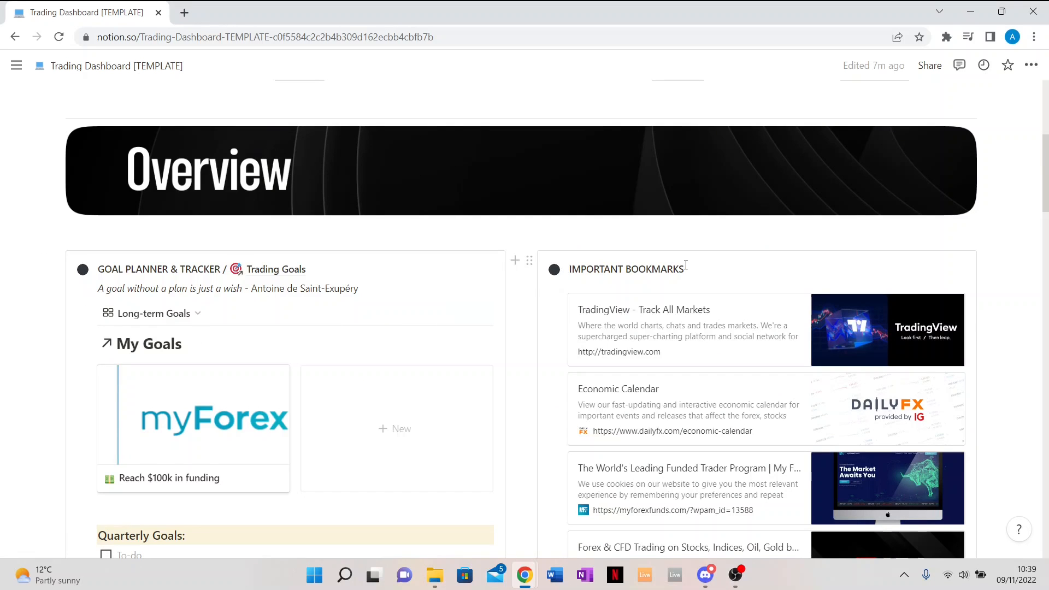
{"action": "scroll", "coordinate": [715, 311], "scroll_direction": "down", "scroll_amount": 2}
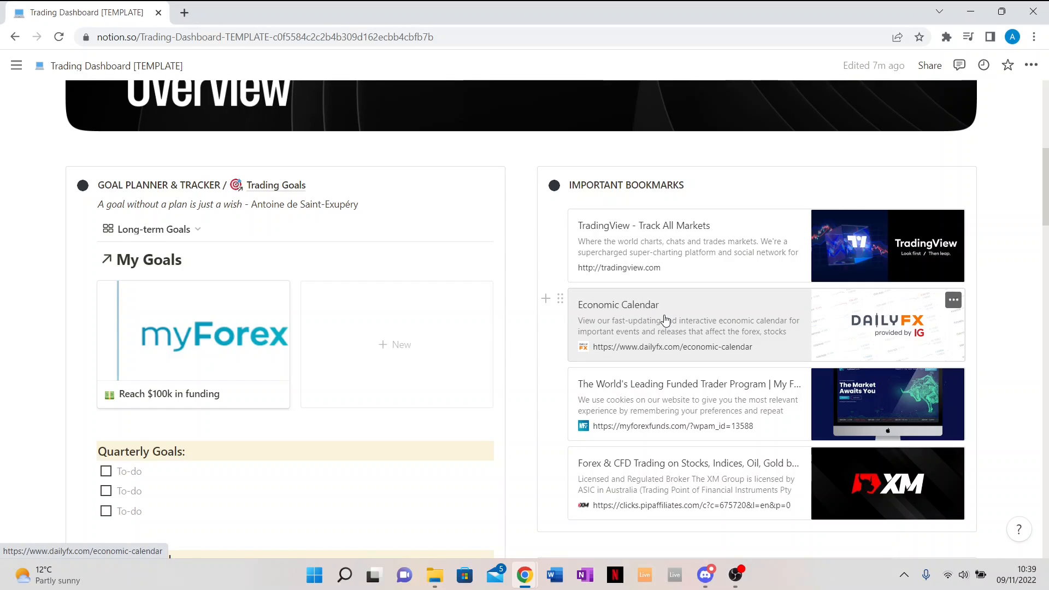
{"action": "scroll", "coordinate": [664, 319], "scroll_direction": "down", "scroll_amount": 1}
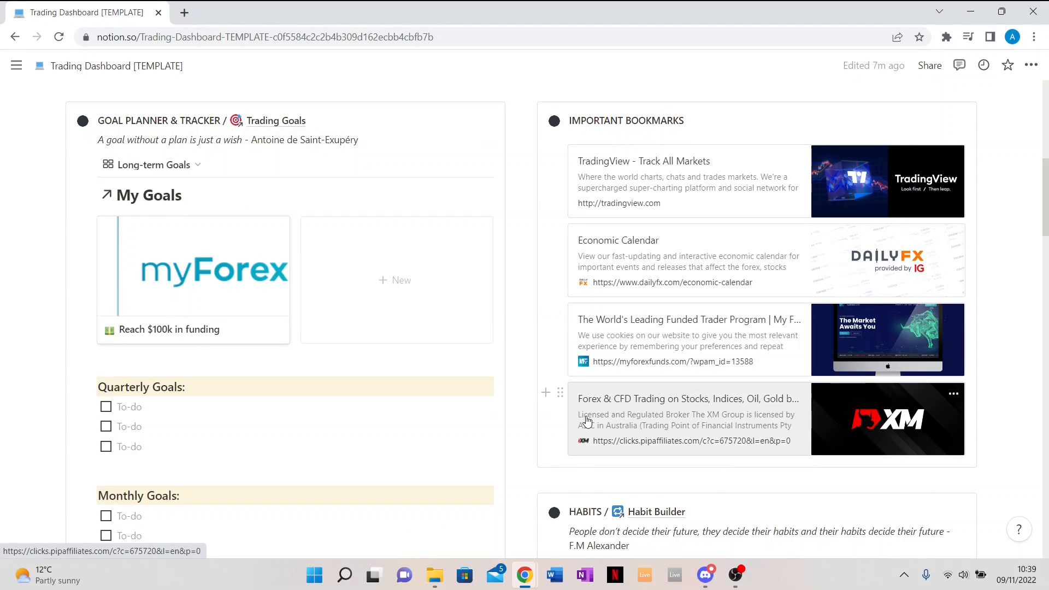
Review the Habits tracker and the full Morning Routine checklist table
{"action": "scroll", "coordinate": [587, 421], "scroll_direction": "down", "scroll_amount": 5}
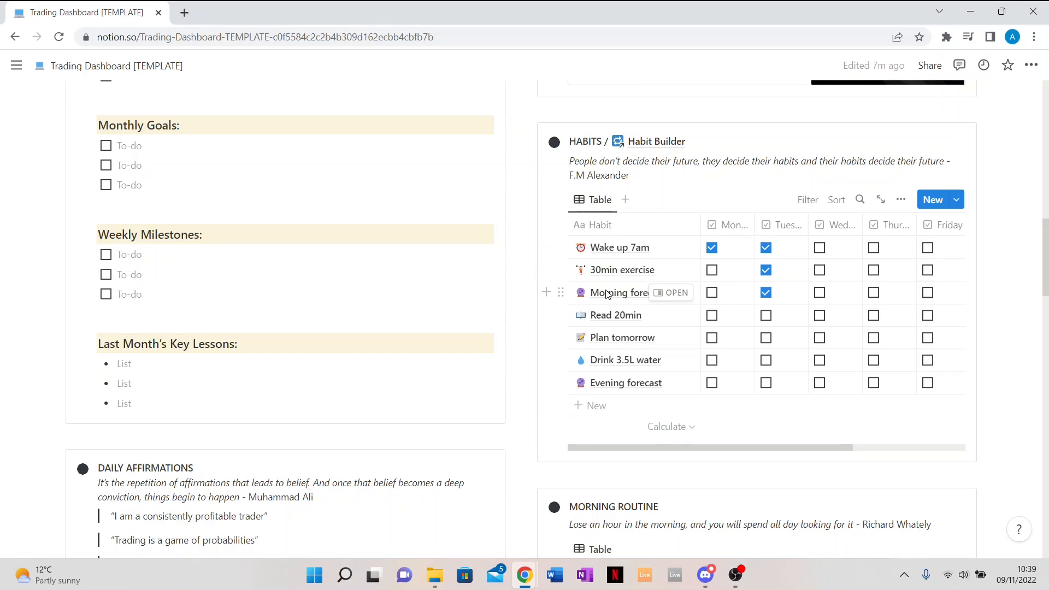
{"action": "scroll", "coordinate": [605, 292], "scroll_direction": "down", "scroll_amount": 5}
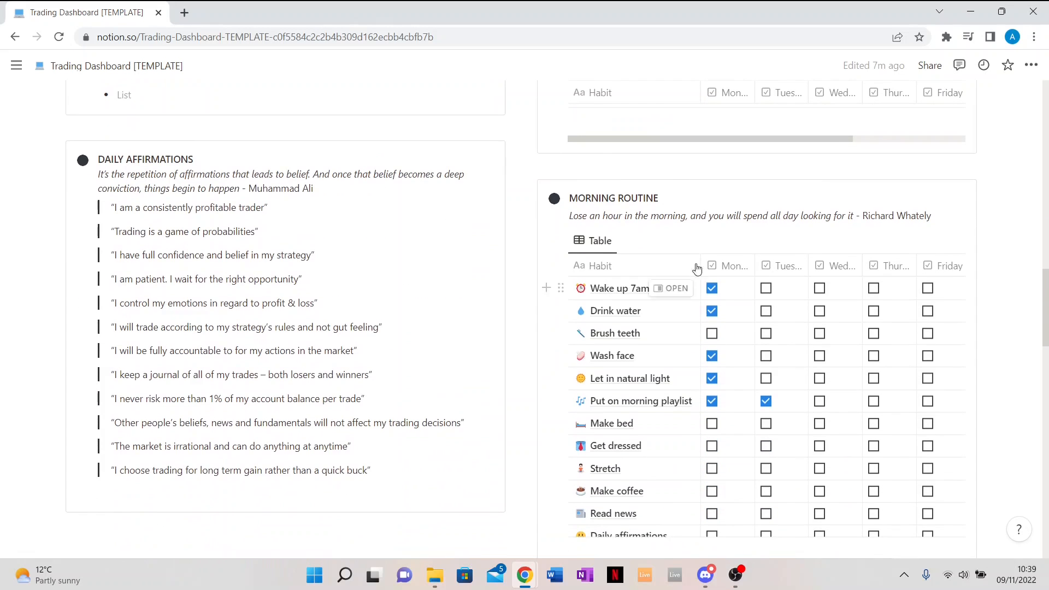
{"action": "scroll", "coordinate": [647, 325], "scroll_direction": "down", "scroll_amount": 2}
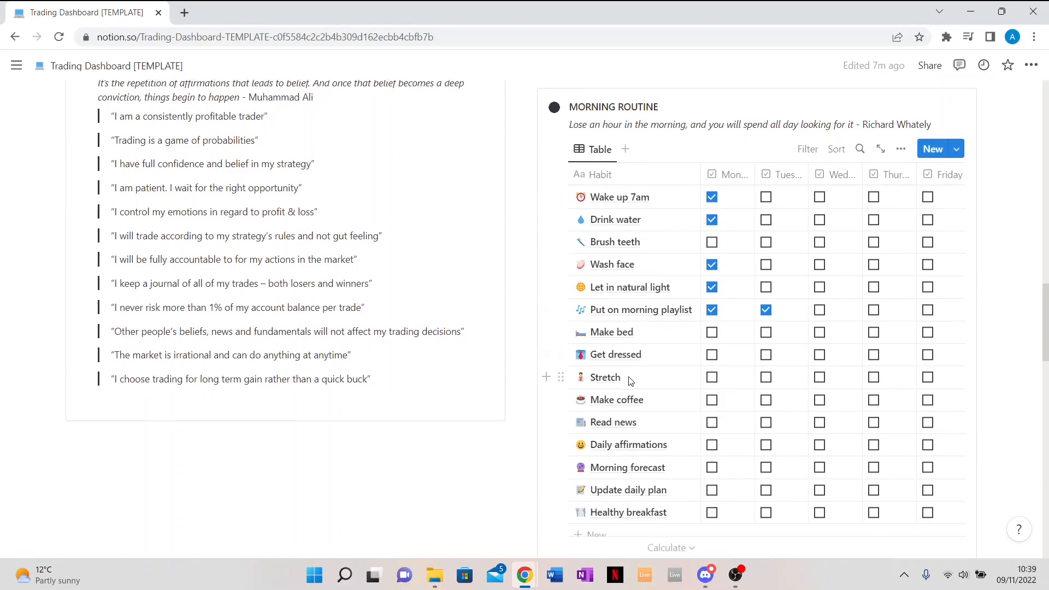
{"action": "scroll", "coordinate": [628, 379], "scroll_direction": "down", "scroll_amount": 1}
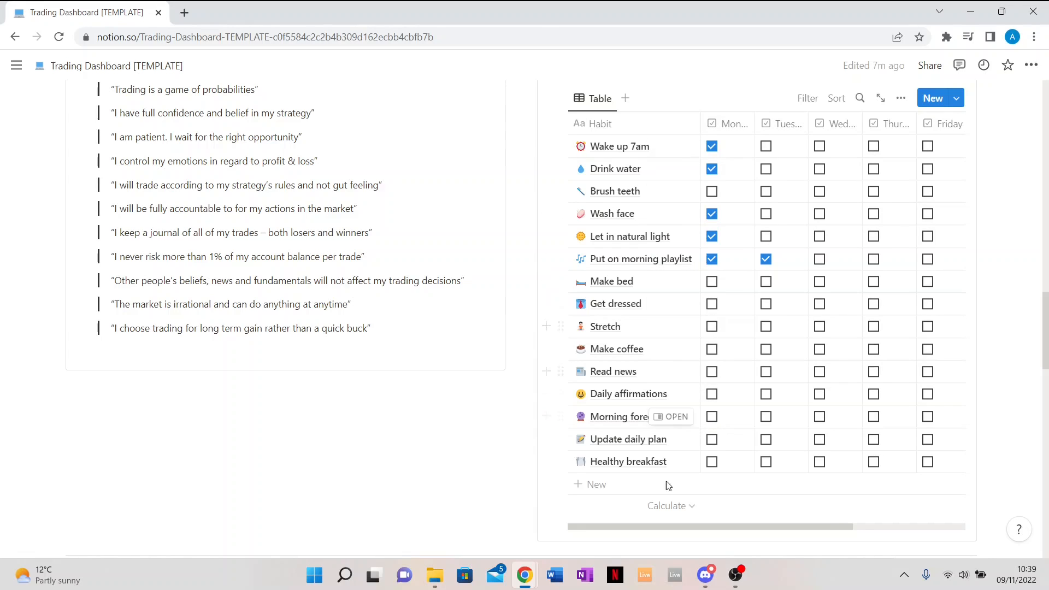
{"action": "scroll", "coordinate": [616, 284], "scroll_direction": "up", "scroll_amount": 1}
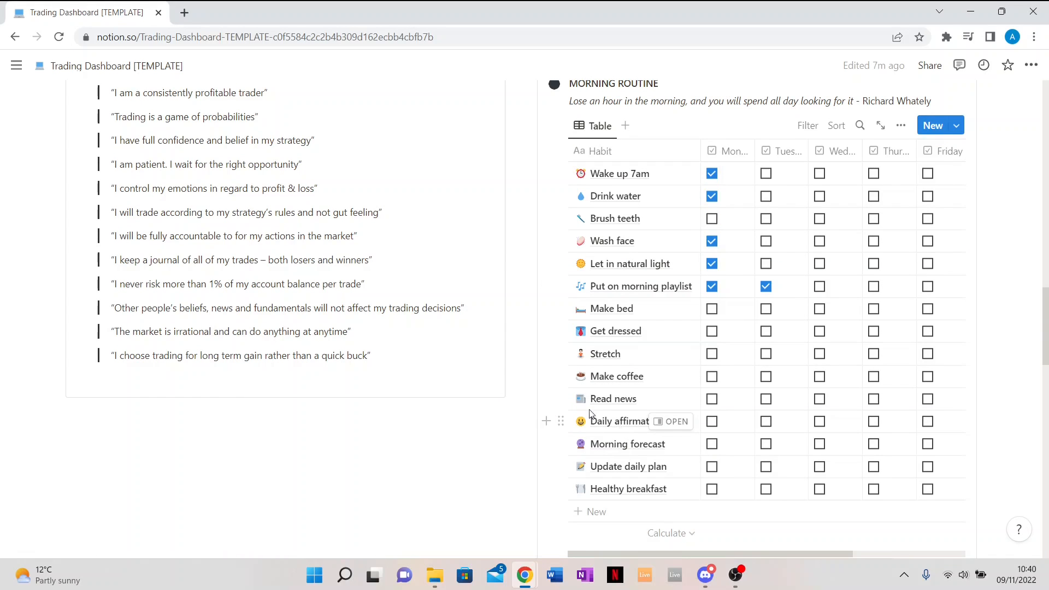
Read through the Daily Affirmations list on the dashboard
{"action": "scroll", "coordinate": [562, 288], "scroll_direction": "up", "scroll_amount": 4}
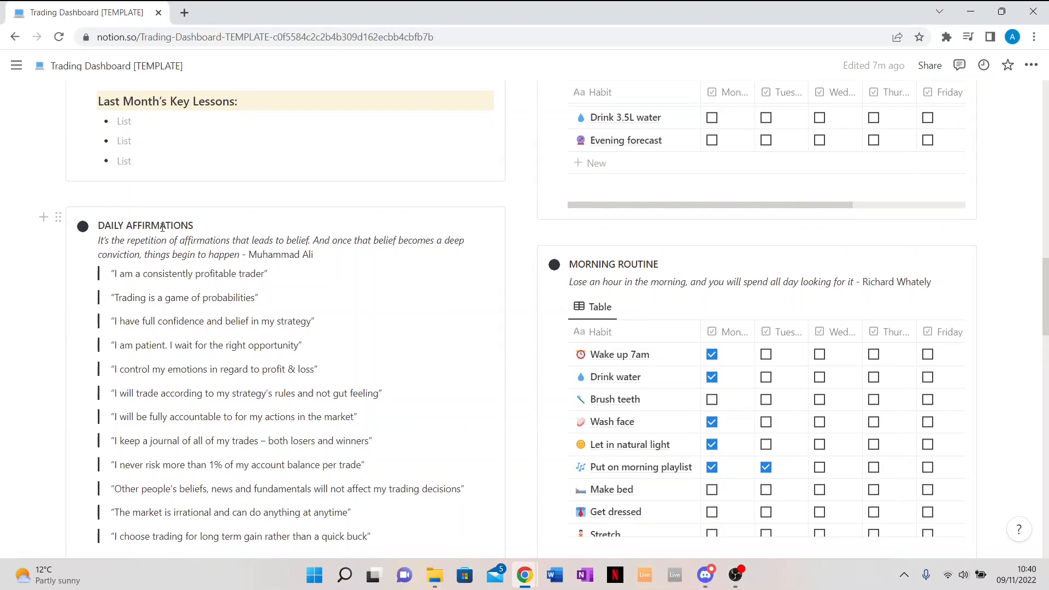
{"action": "scroll", "coordinate": [188, 230], "scroll_direction": "down", "scroll_amount": 1}
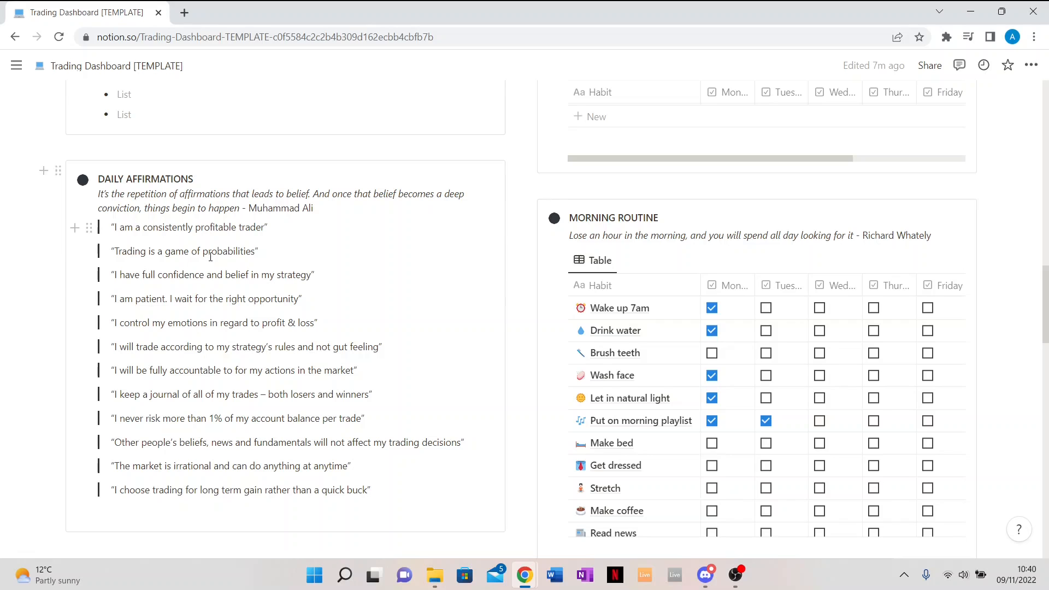
{"action": "scroll", "coordinate": [158, 249], "scroll_direction": "down", "scroll_amount": 1}
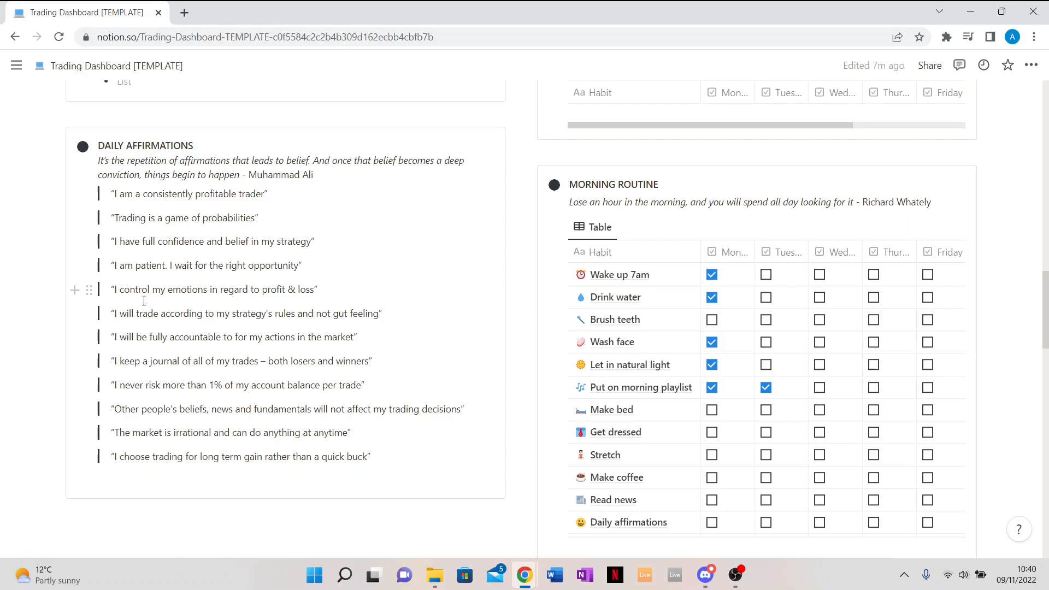
Examine the Weekly Plan's day columns from Monday to the weekend, including gratitude, targets, lessons and wins
{"action": "scroll", "coordinate": [335, 313], "scroll_direction": "down", "scroll_amount": 1}
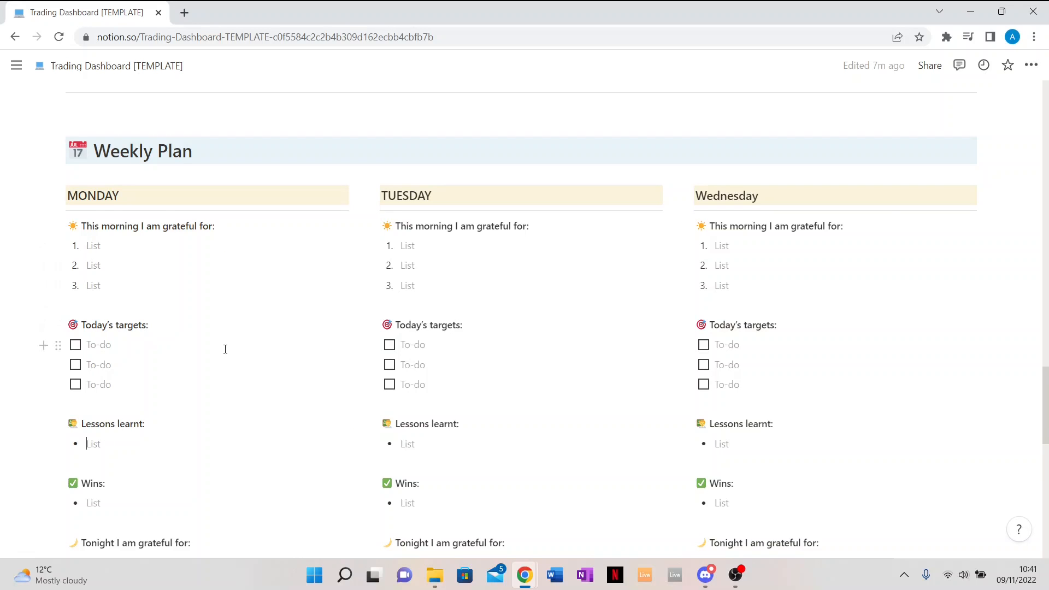
{"action": "scroll", "coordinate": [225, 348], "scroll_direction": "down", "scroll_amount": 8}
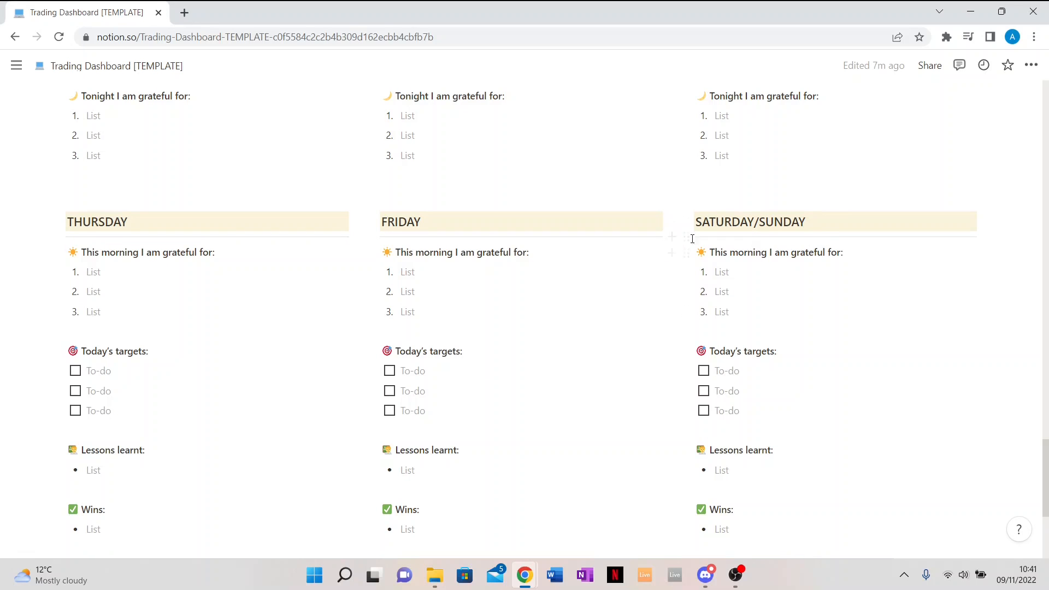
{"action": "scroll", "coordinate": [623, 357], "scroll_direction": "up", "scroll_amount": 8}
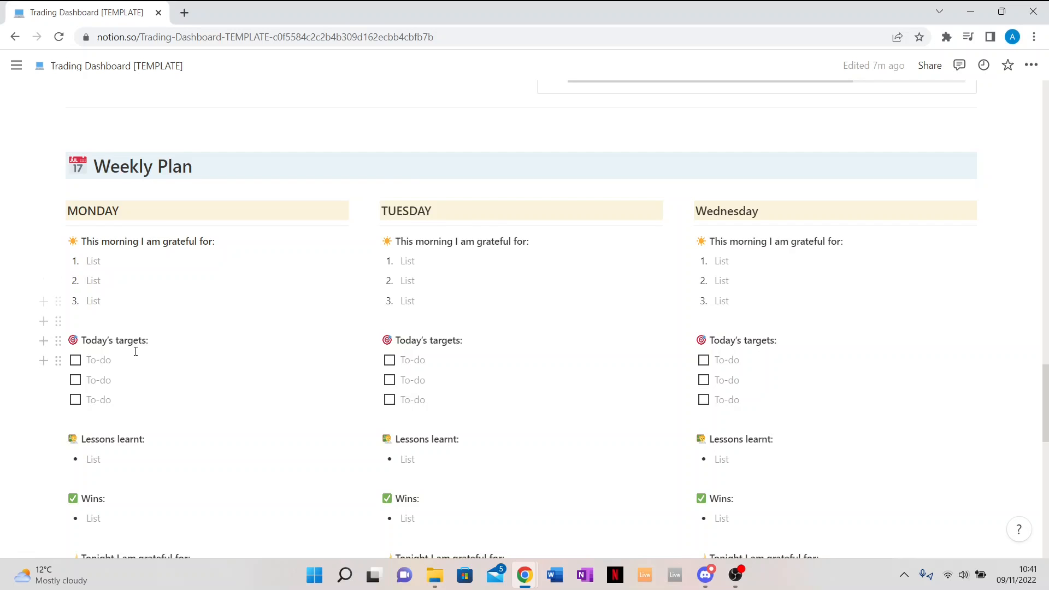
{"action": "scroll", "coordinate": [133, 348], "scroll_direction": "down", "scroll_amount": 1}
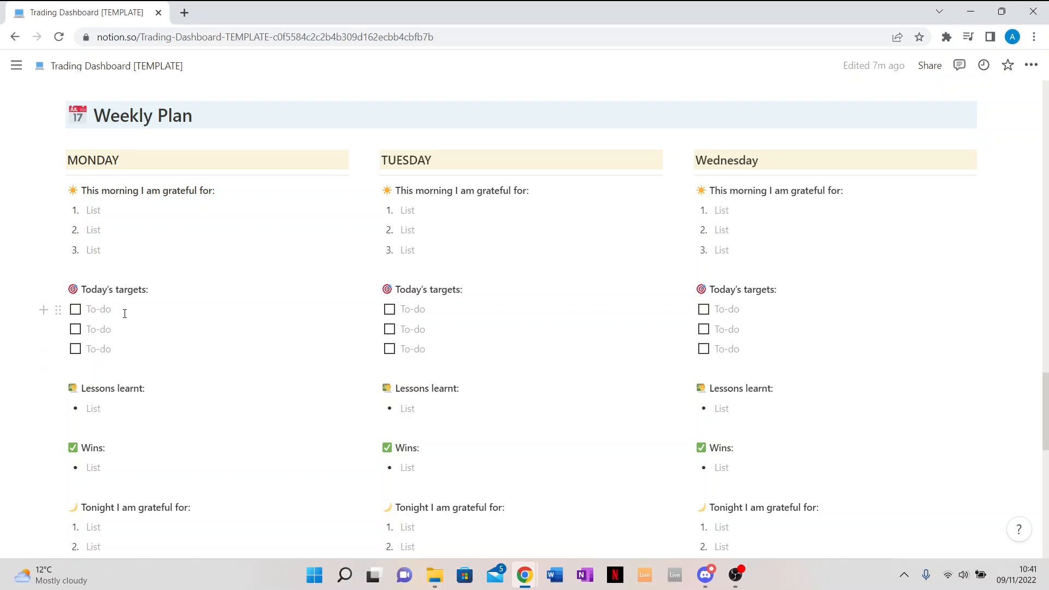
{"action": "scroll", "coordinate": [124, 313], "scroll_direction": "down", "scroll_amount": 1}
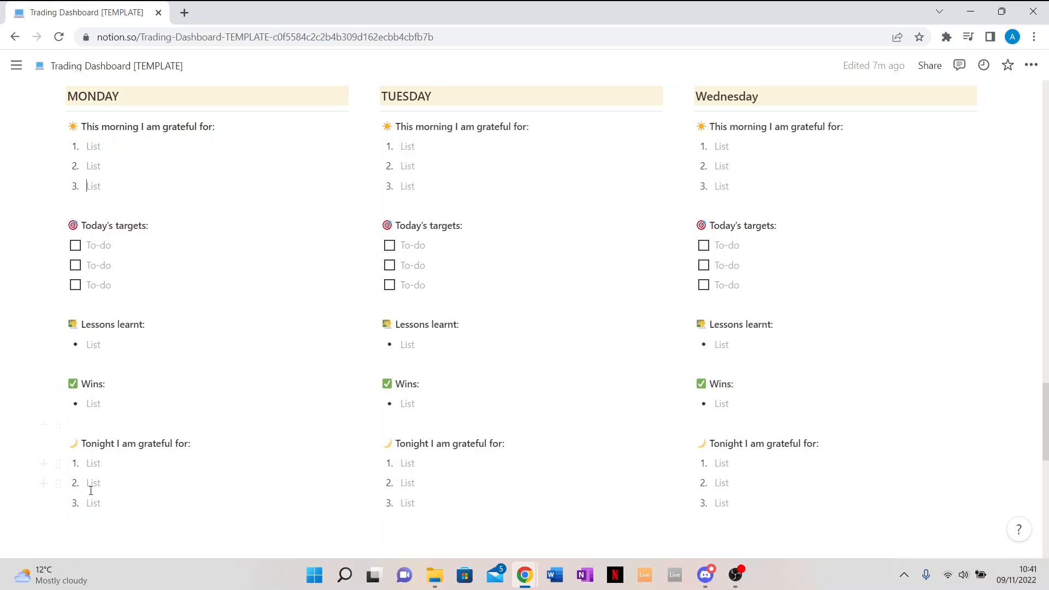
{"action": "scroll", "coordinate": [90, 490], "scroll_direction": "down", "scroll_amount": 1}
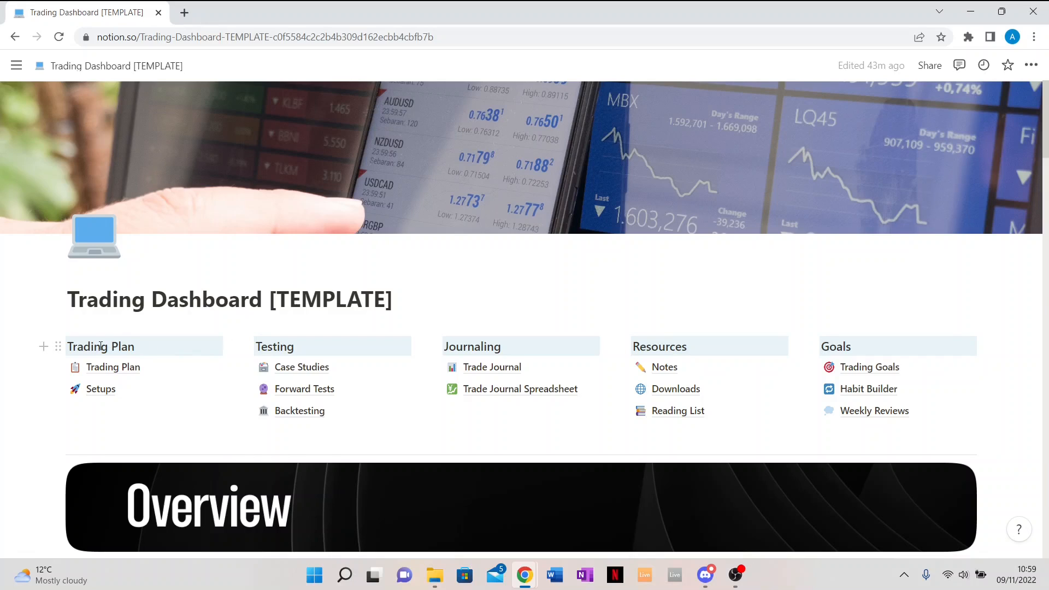
Open the Trading Plan page and review its HTF POI selection, LTF execution, trade management and risk management checklists
{"action": "left_click", "coordinate": [125, 370]}
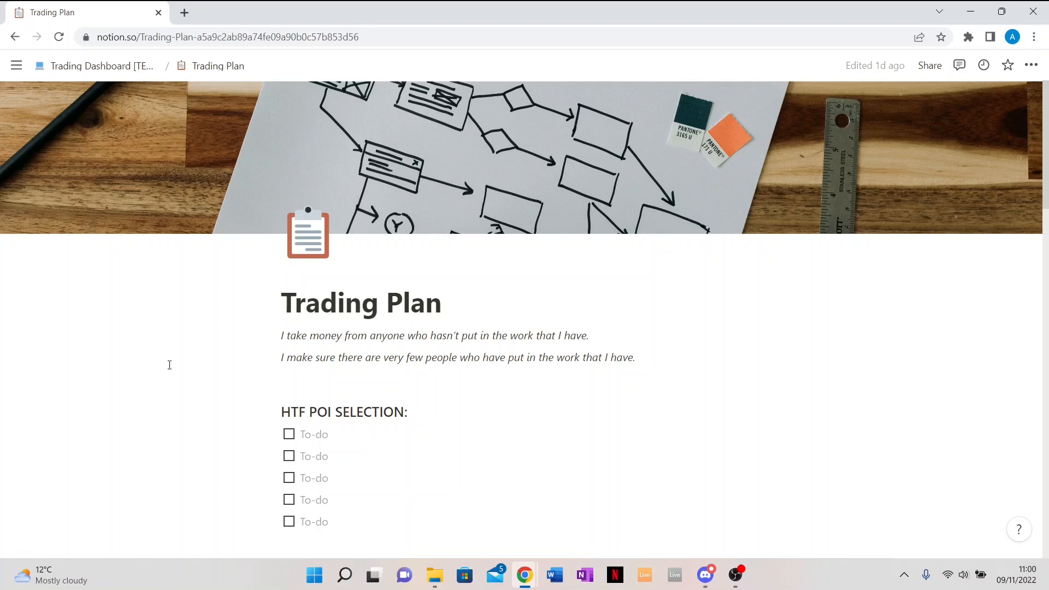
{"action": "scroll", "coordinate": [169, 365], "scroll_direction": "down", "scroll_amount": 3}
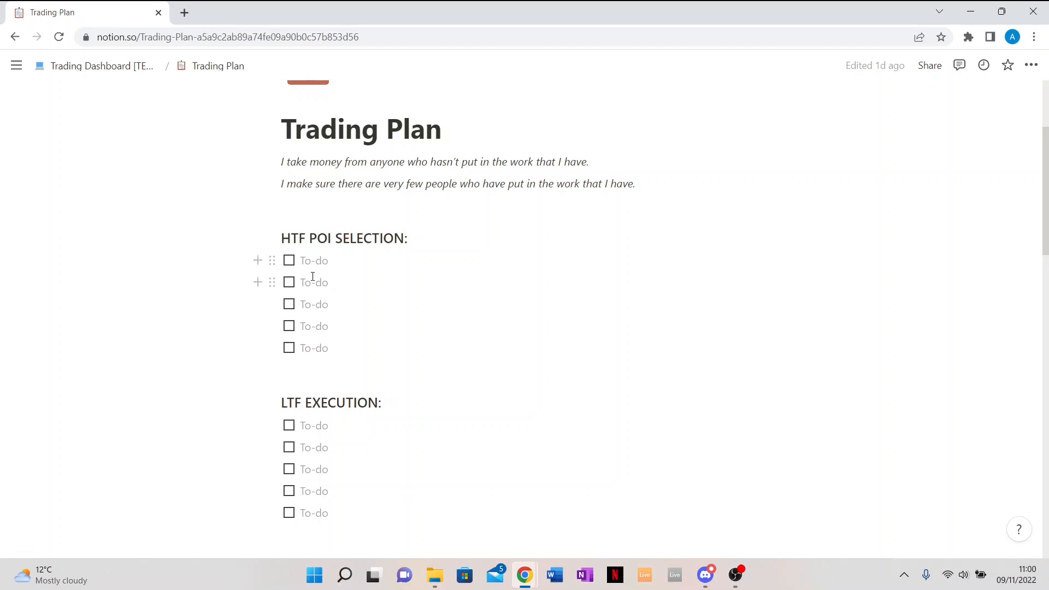
{"action": "scroll", "coordinate": [341, 355], "scroll_direction": "down", "scroll_amount": 2}
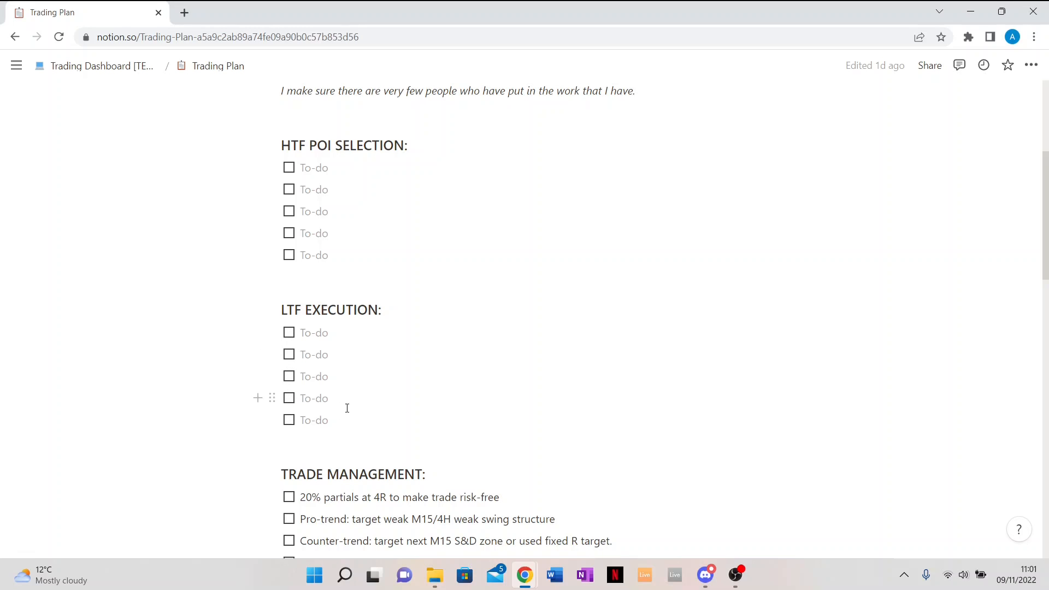
{"action": "scroll", "coordinate": [347, 408], "scroll_direction": "down", "scroll_amount": 3}
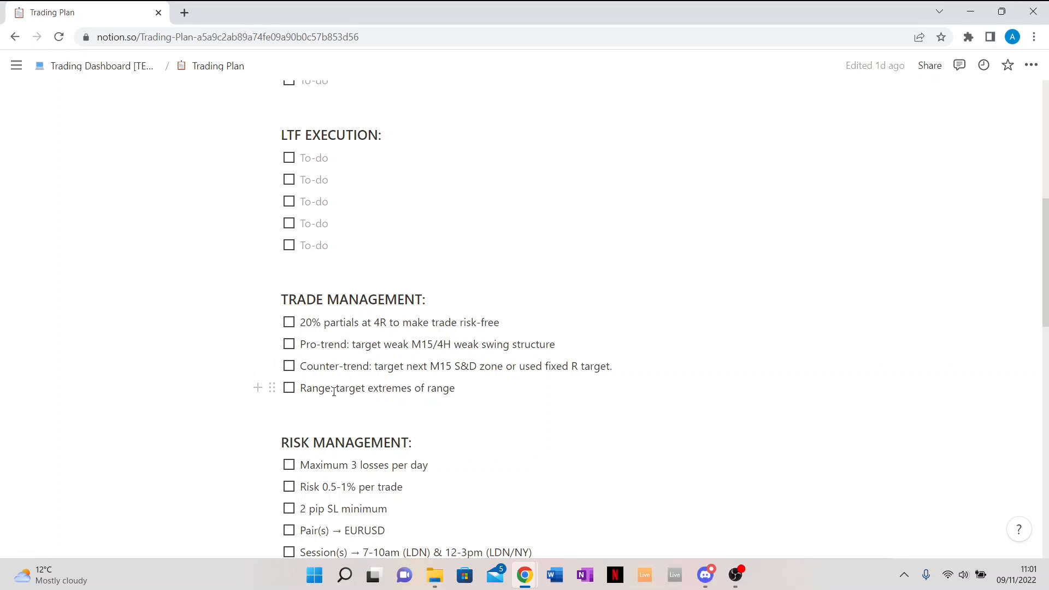
{"action": "scroll", "coordinate": [382, 377], "scroll_direction": "down", "scroll_amount": 2}
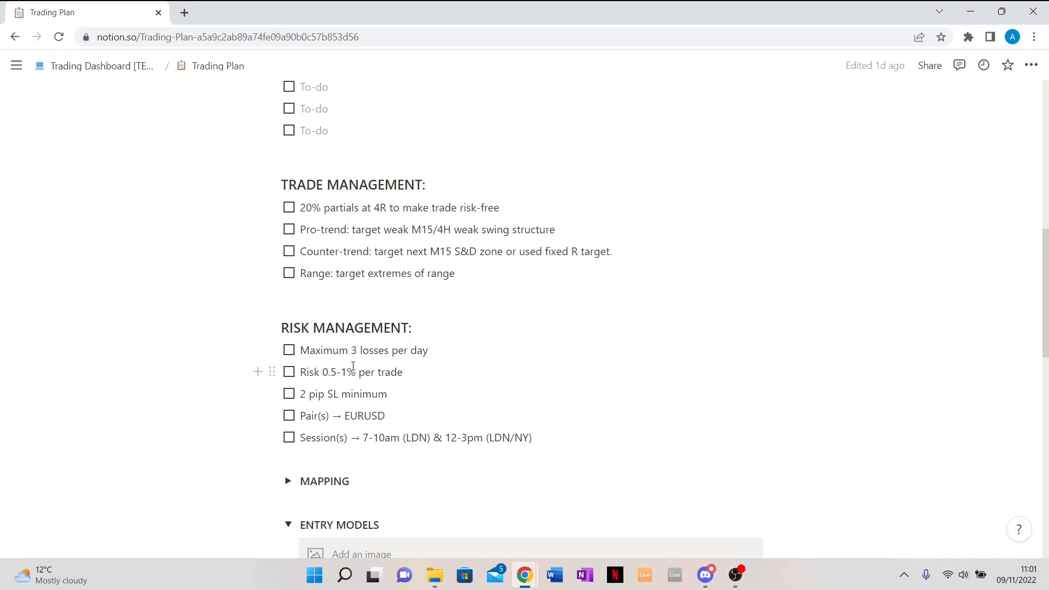
{"action": "scroll", "coordinate": [353, 366], "scroll_direction": "down", "scroll_amount": 1}
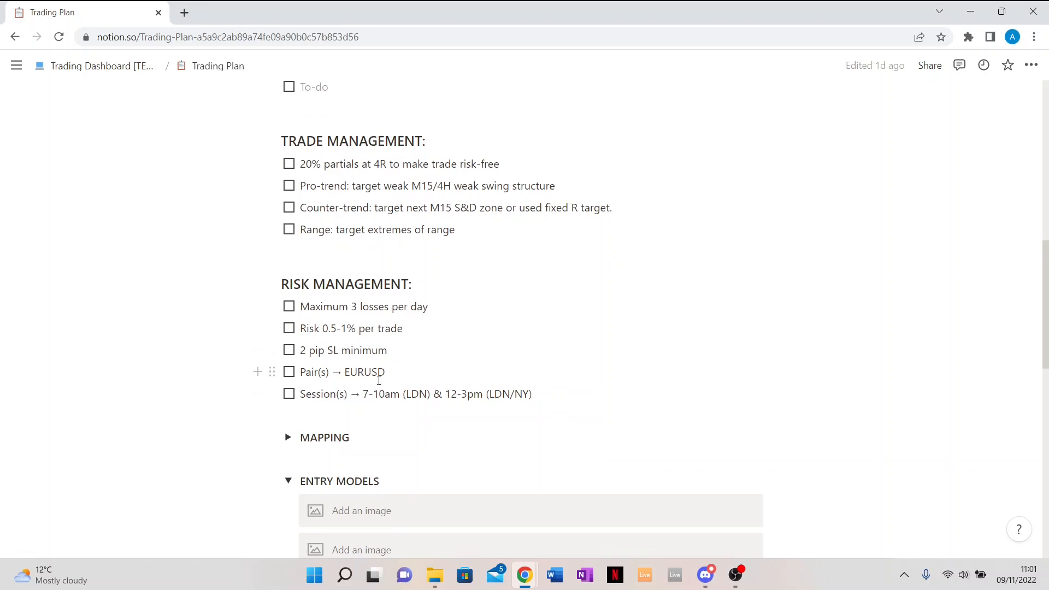
{"action": "scroll", "coordinate": [379, 379], "scroll_direction": "down", "scroll_amount": 3}
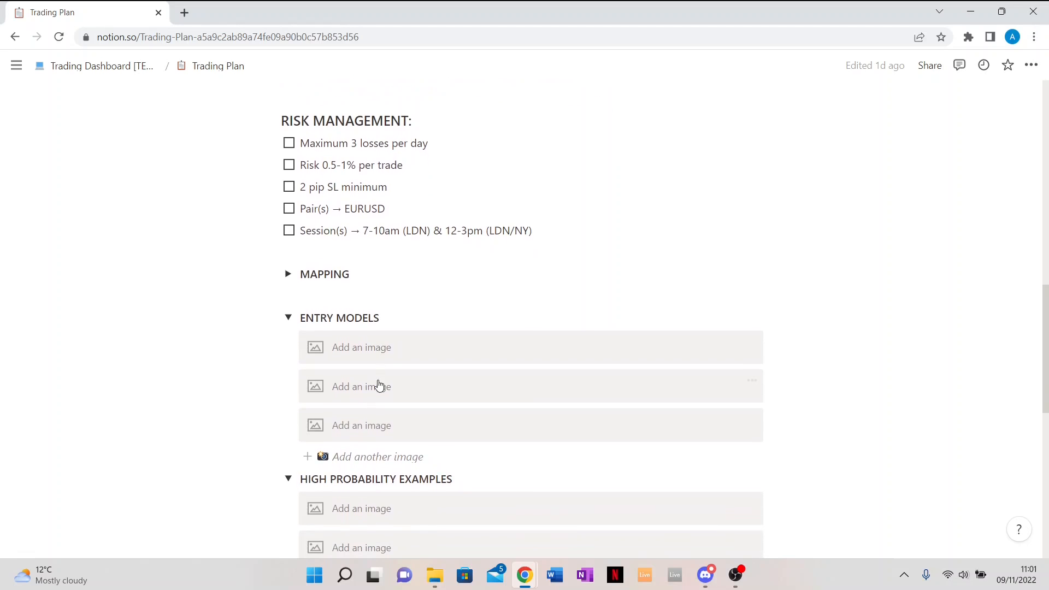
Expand the Mapping section and read its timeframe guidelines from Weekly/Daily down to M1
{"action": "left_click", "coordinate": [289, 276]}
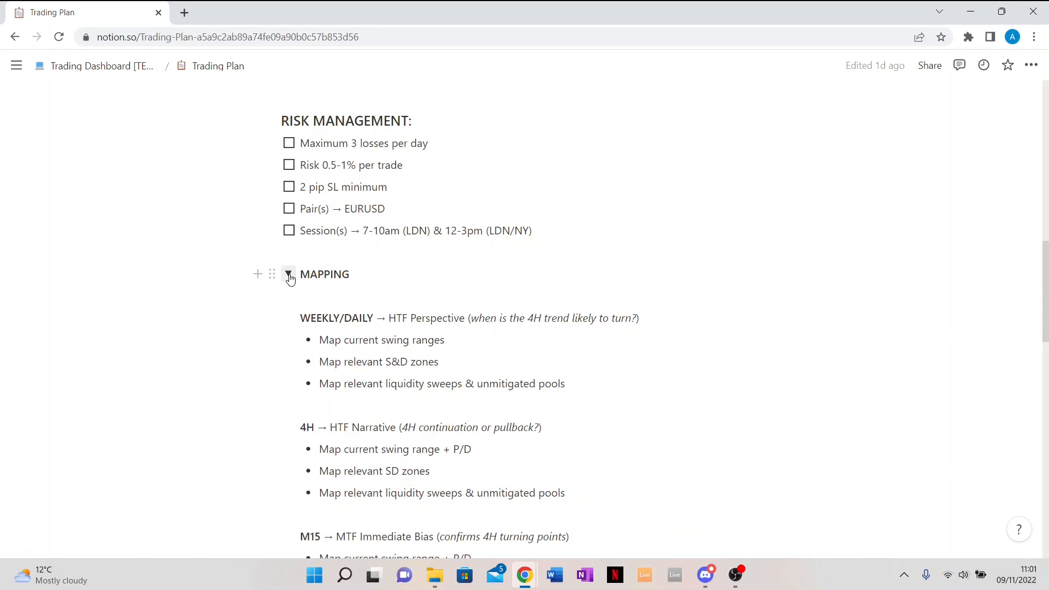
{"action": "scroll", "coordinate": [448, 342], "scroll_direction": "down", "scroll_amount": 1}
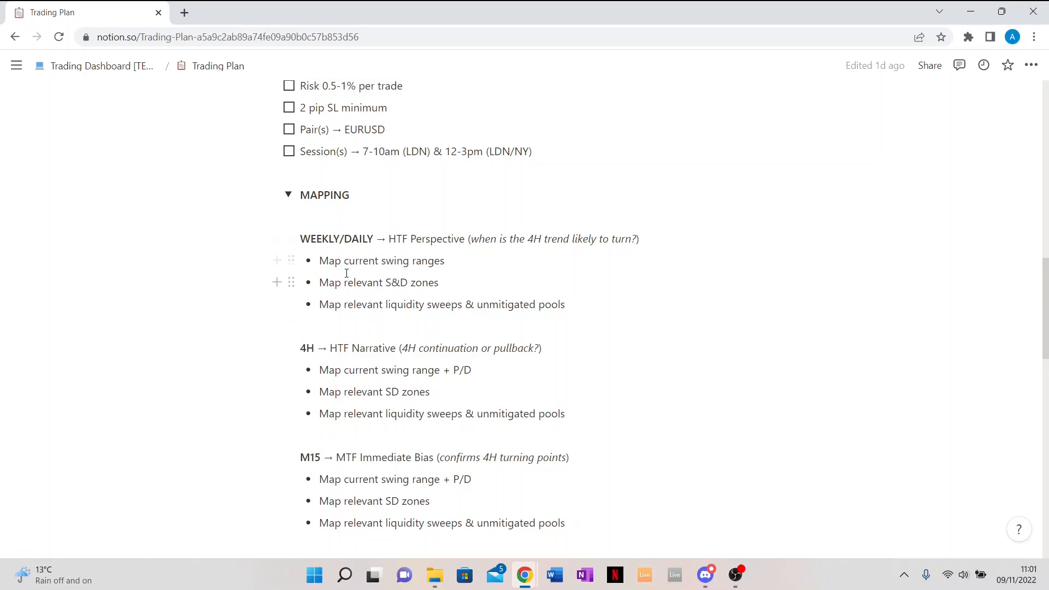
{"action": "scroll", "coordinate": [320, 343], "scroll_direction": "down", "scroll_amount": 2}
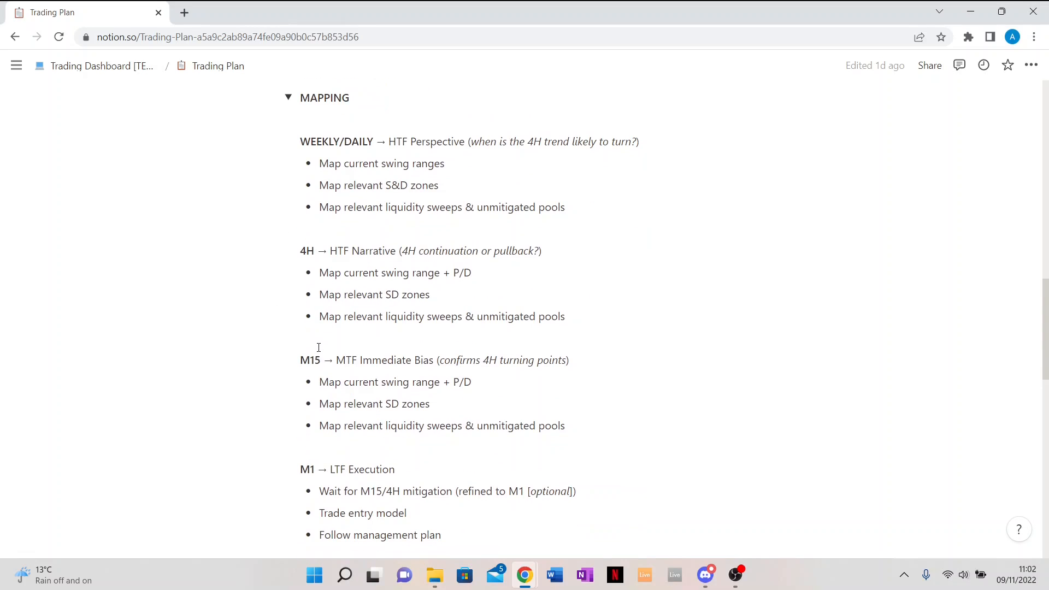
{"action": "scroll", "coordinate": [315, 353], "scroll_direction": "down", "scroll_amount": 1}
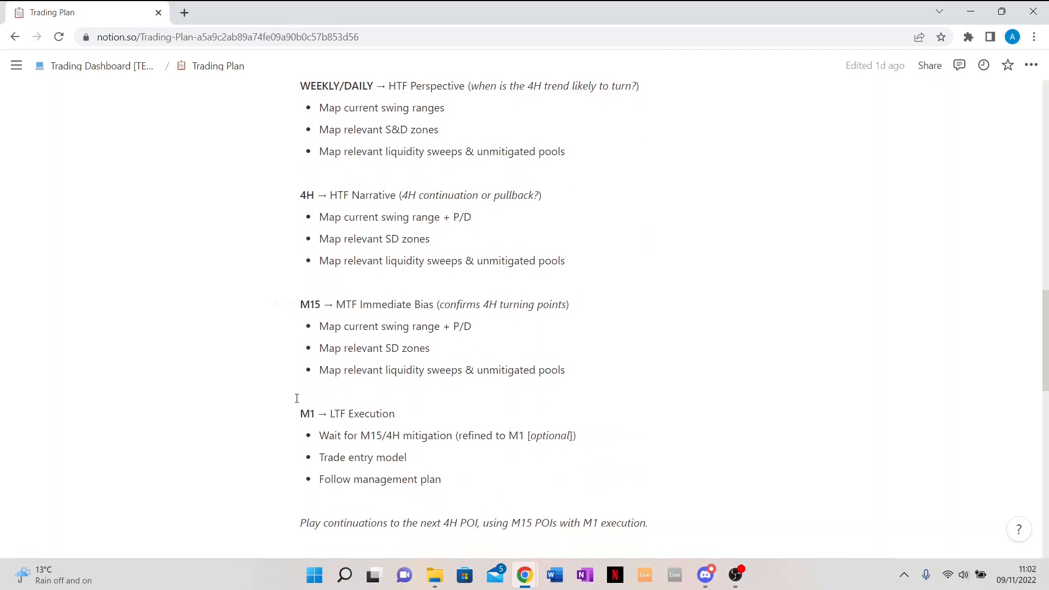
Read the end of the Mapping section, then expand Entry Models and High Probability Examples and review their image placeholders and closing notes
{"action": "scroll", "coordinate": [297, 398], "scroll_direction": "down", "scroll_amount": 1}
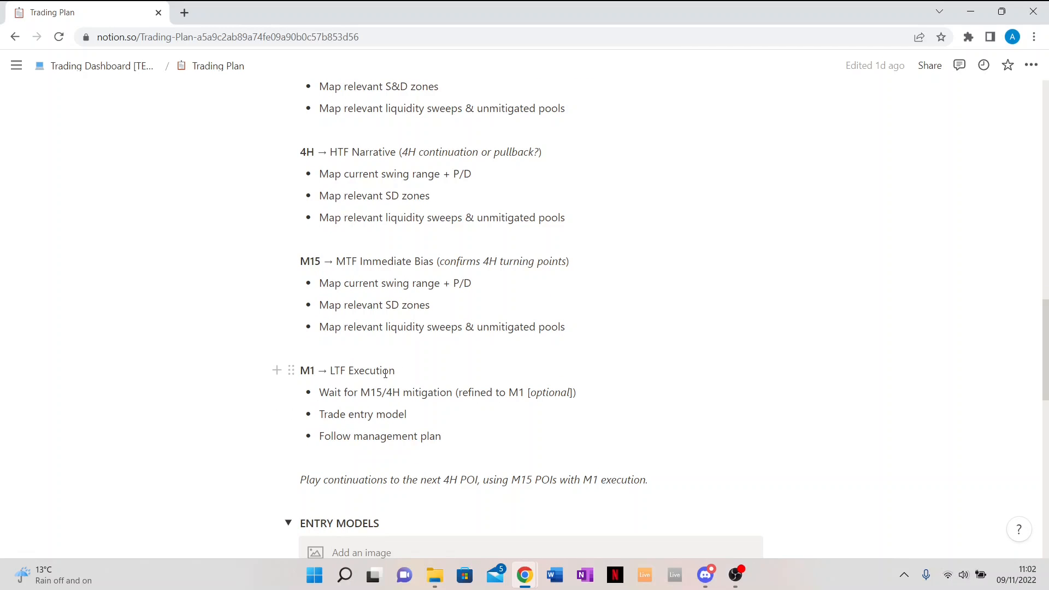
{"action": "scroll", "coordinate": [381, 419], "scroll_direction": "down", "scroll_amount": 5}
{"action": "left_click", "coordinate": [288, 277]}
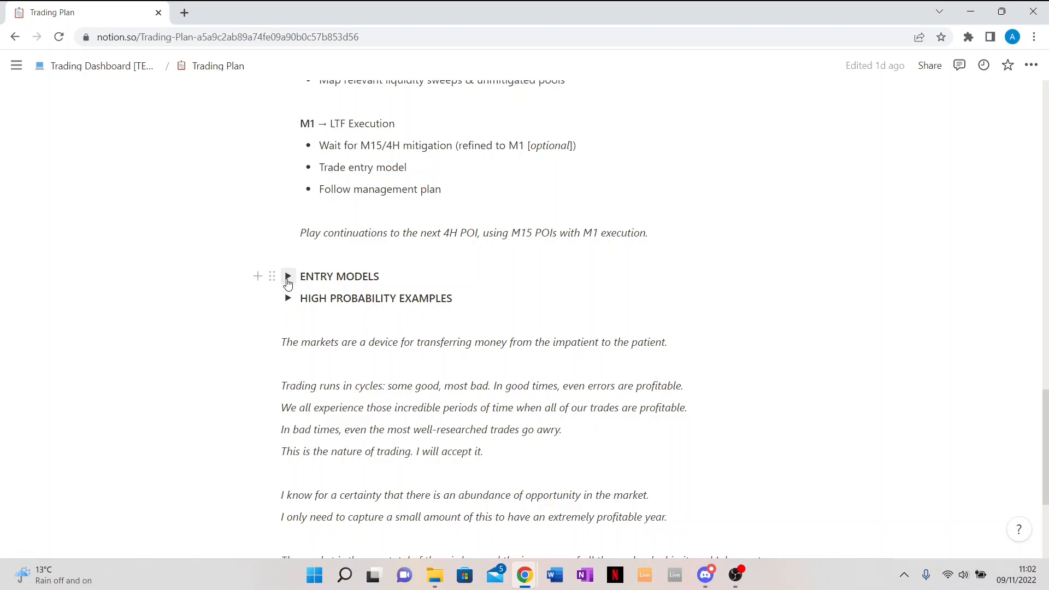
{"action": "left_click", "coordinate": [288, 277]}
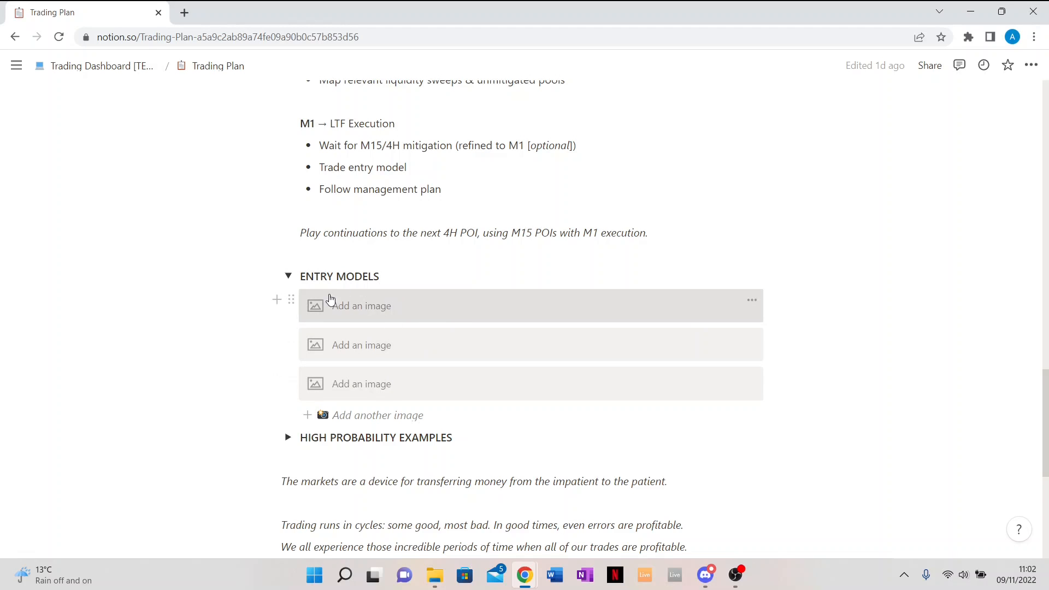
{"action": "scroll", "coordinate": [386, 305], "scroll_direction": "down", "scroll_amount": 1}
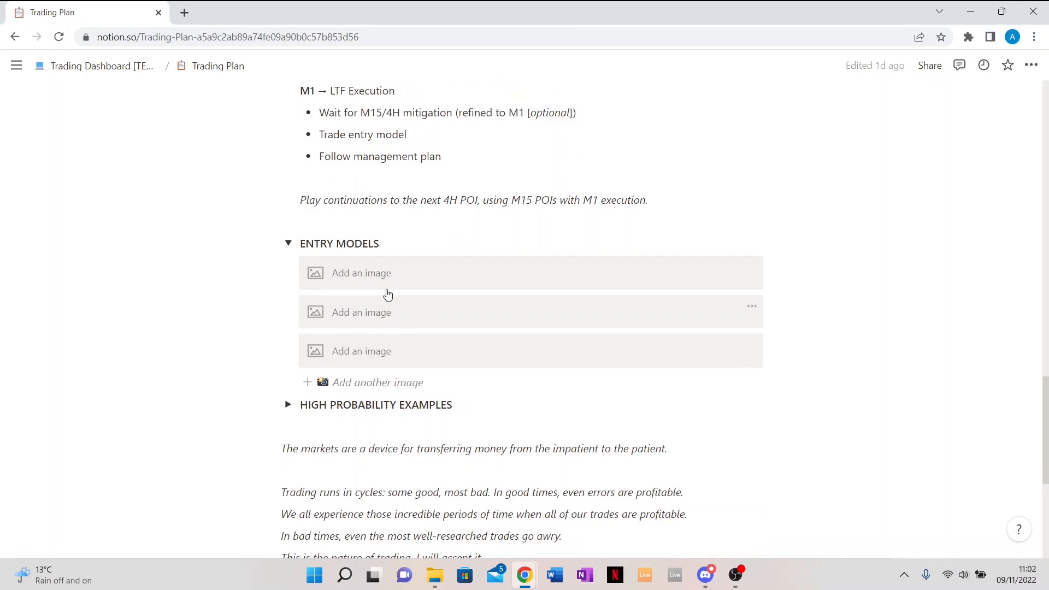
{"action": "scroll", "coordinate": [332, 330], "scroll_direction": "down", "scroll_amount": 1}
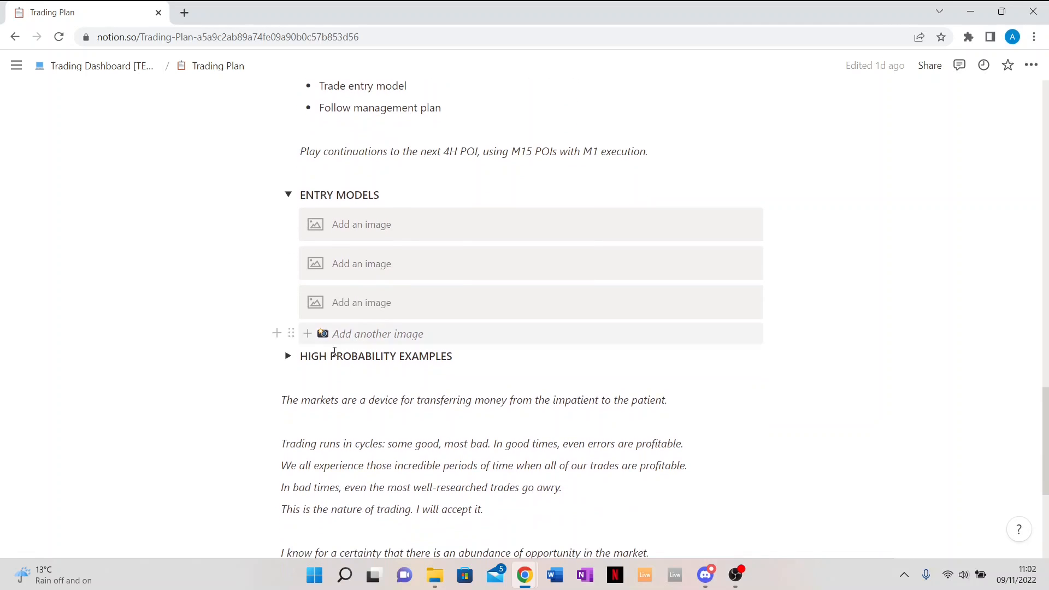
{"action": "left_click", "coordinate": [288, 356]}
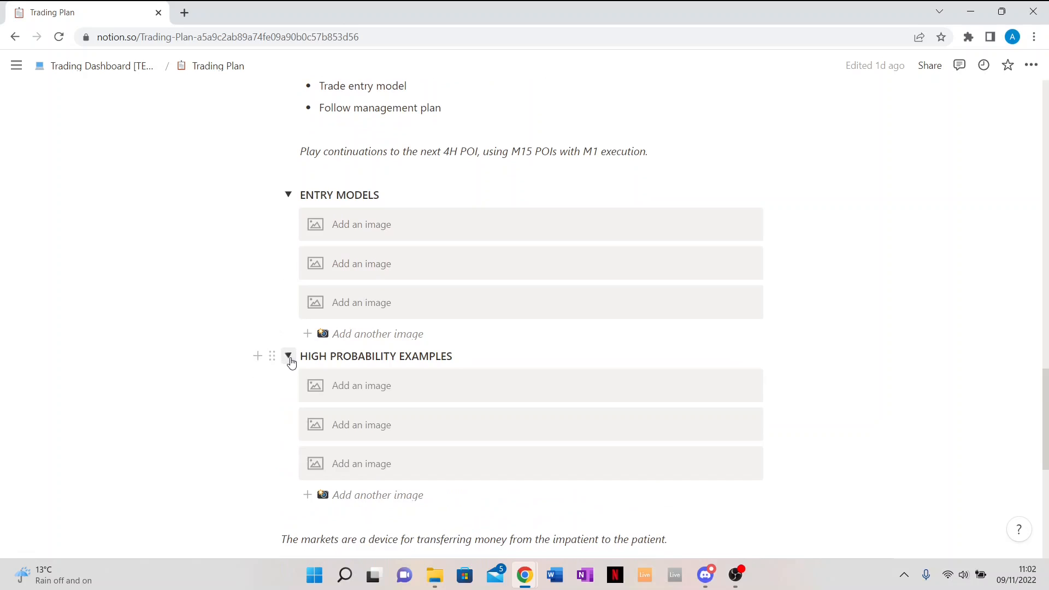
{"action": "scroll", "coordinate": [397, 345], "scroll_direction": "down", "scroll_amount": 2}
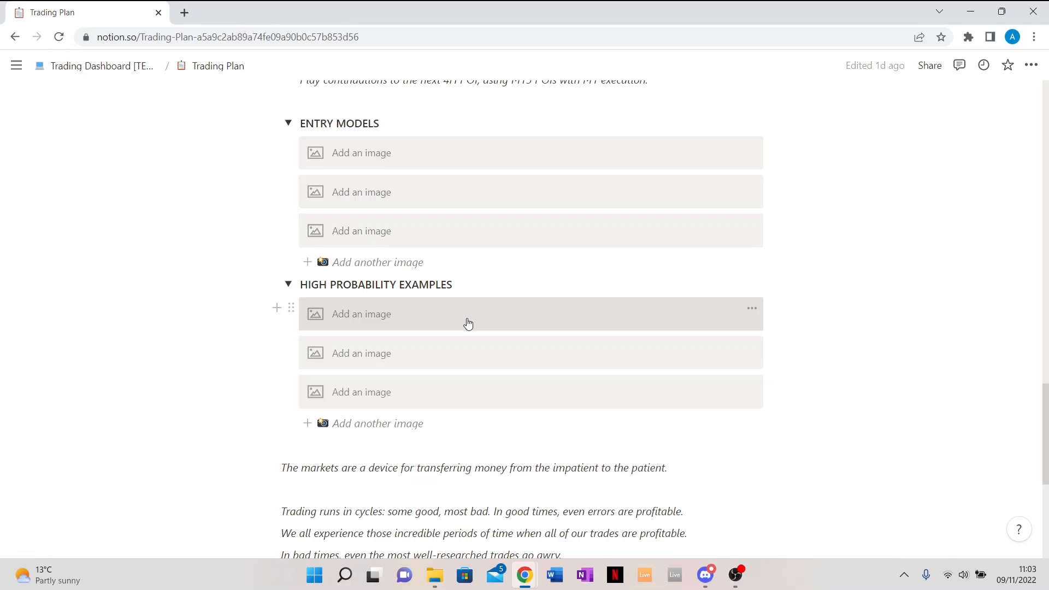
{"action": "scroll", "coordinate": [380, 333], "scroll_direction": "down", "scroll_amount": 5}
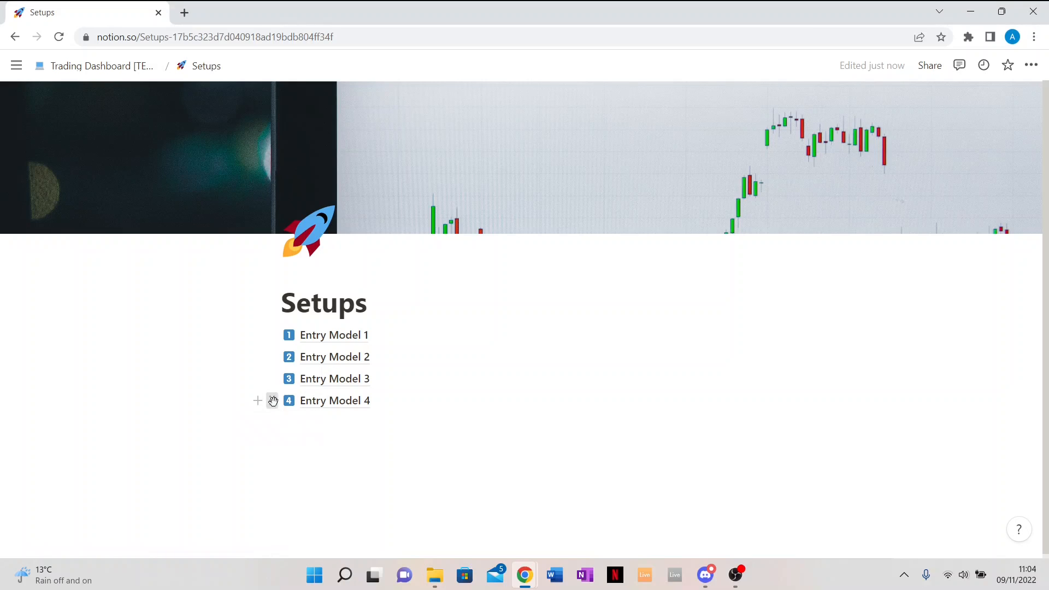
Duplicate the Entry Model 4 page in the Setups list
{"action": "left_click", "coordinate": [273, 401]}
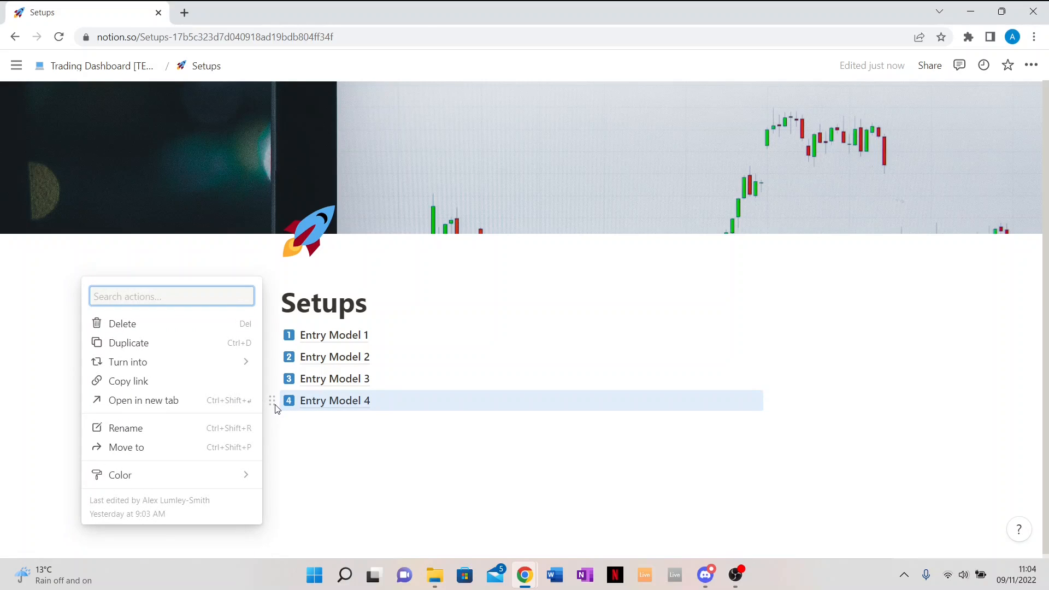
{"action": "left_click", "coordinate": [158, 345]}
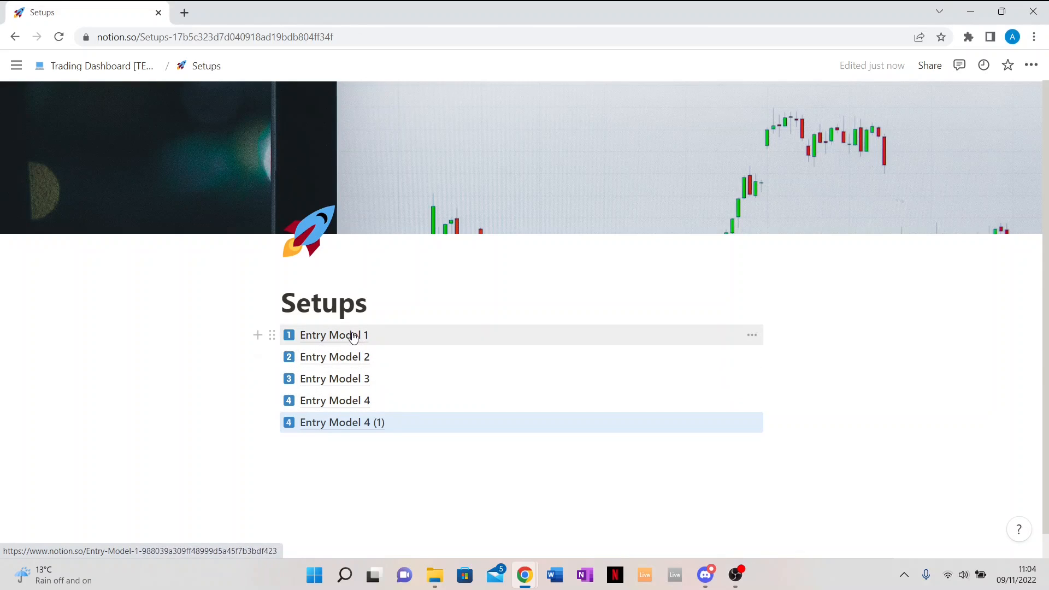
Open the Entry Model 1 page and add four blank to-do items under Strategy Criteria
{"action": "left_click", "coordinate": [327, 335]}
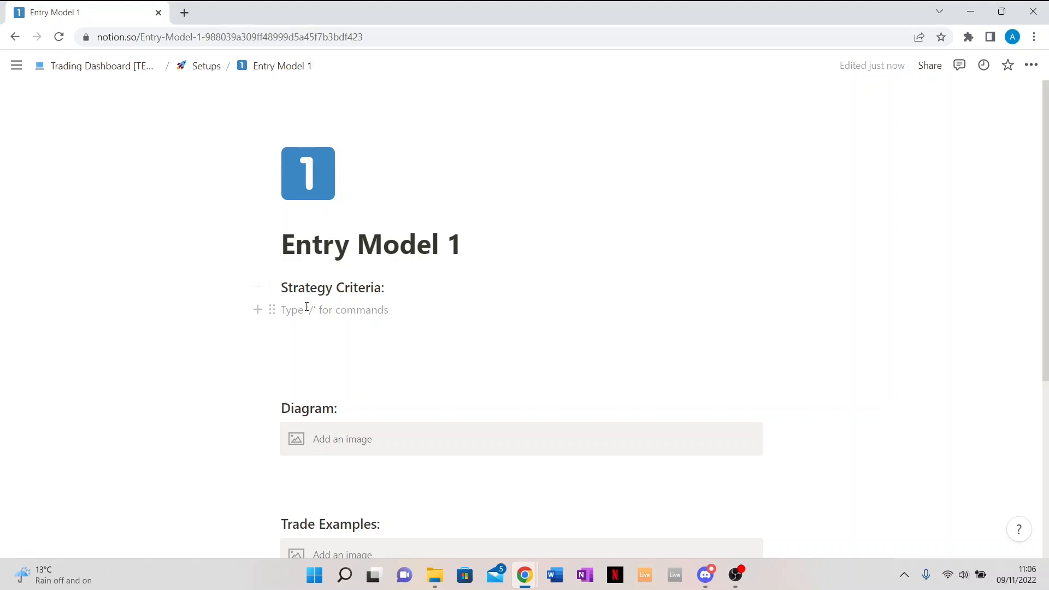
{"action": "type", "text": "/to"}
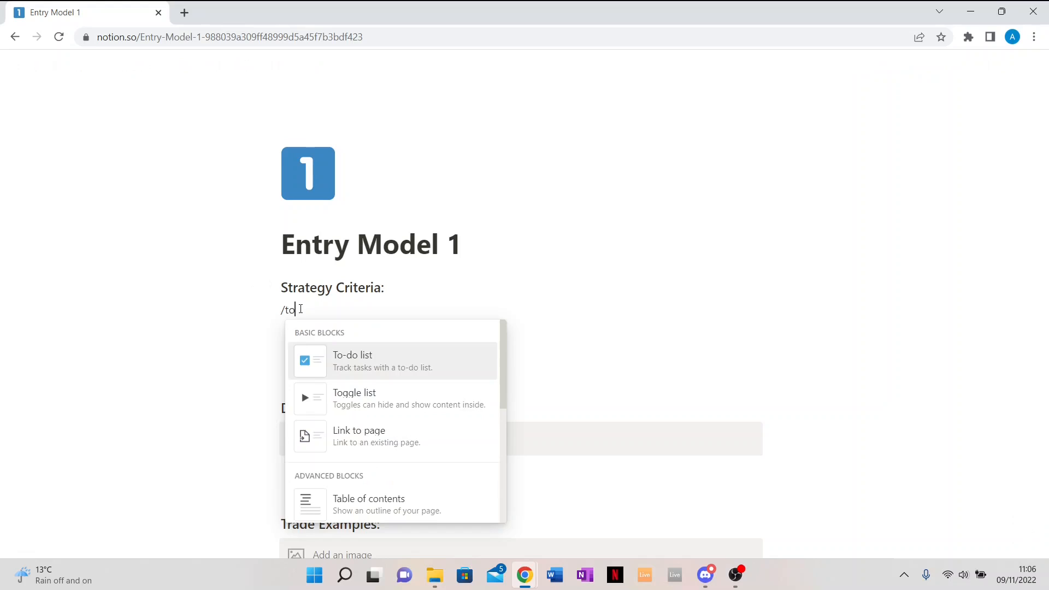
{"action": "key", "text": "Return"}
{"action": "key", "text": "Escape"}
{"action": "key", "text": "ctrl+d"}
{"action": "key", "text": "ctrl+d"}
{"action": "key", "text": "ctrl+d"}
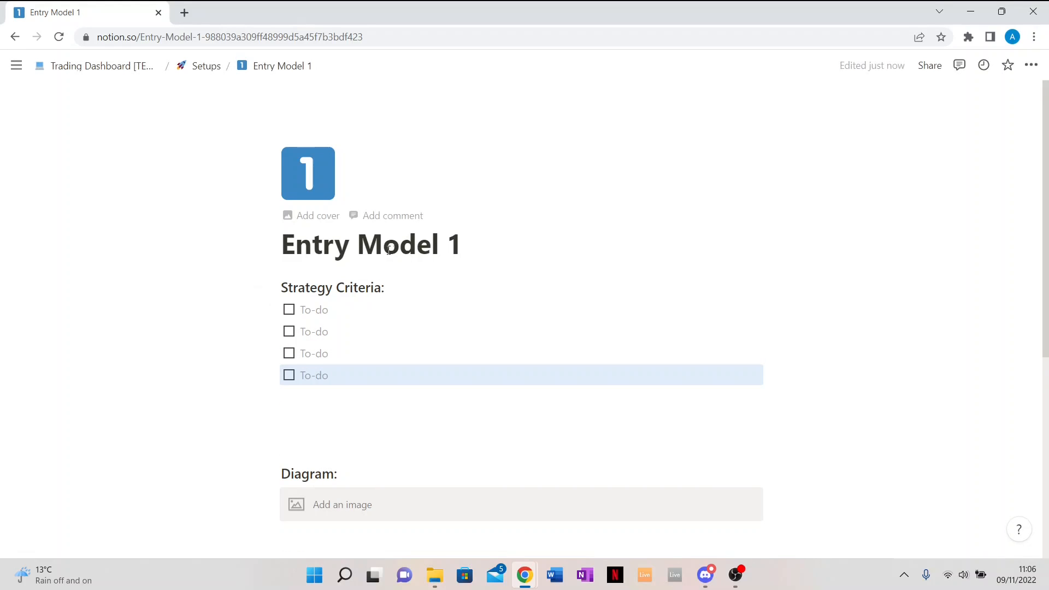
Tick the first, second and fourth to-do items under Strategy Criteria
{"action": "left_click", "coordinate": [315, 308]}
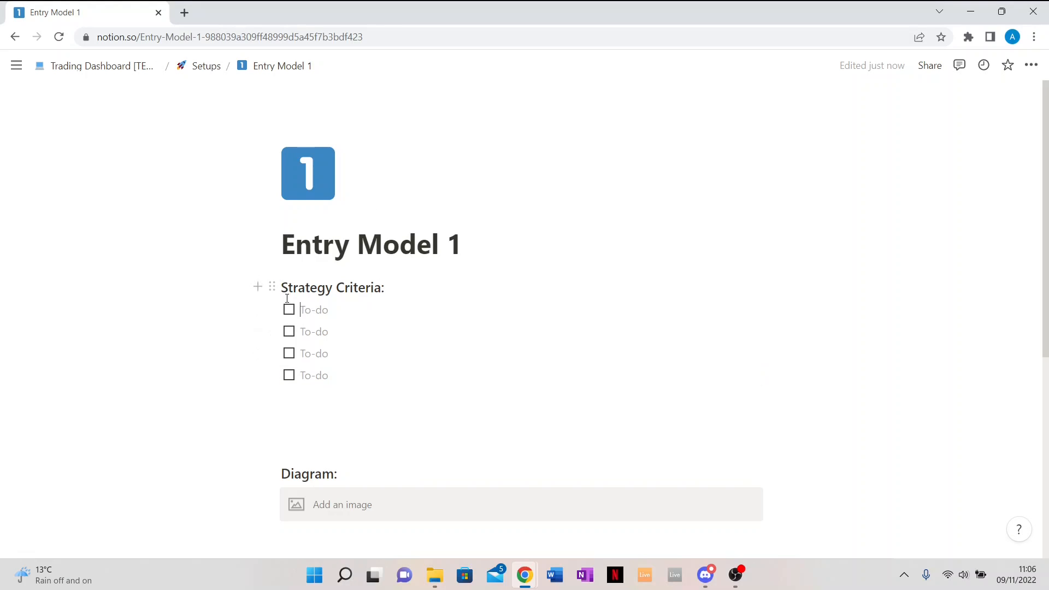
{"action": "left_click", "coordinate": [289, 309]}
{"action": "left_click", "coordinate": [289, 331]}
{"action": "left_click", "coordinate": [290, 375]}
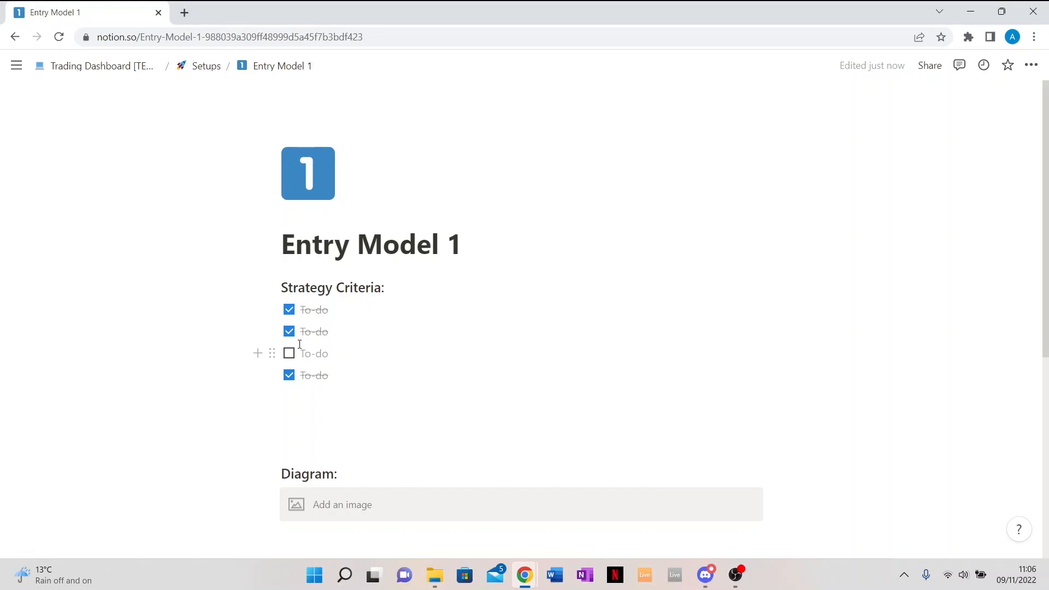
Review the Diagram and Trade Examples sections of the Entry Model 1 page
{"action": "scroll", "coordinate": [310, 351], "scroll_direction": "down", "scroll_amount": 2}
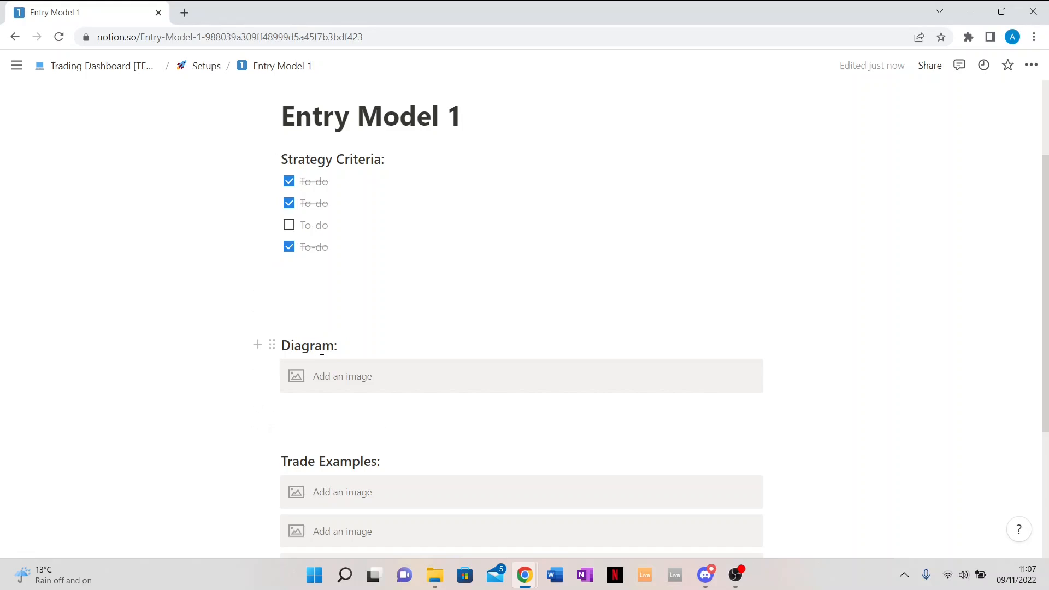
{"action": "scroll", "coordinate": [322, 350], "scroll_direction": "down", "scroll_amount": 2}
{"action": "scroll", "coordinate": [322, 349], "scroll_direction": "down", "scroll_amount": 2}
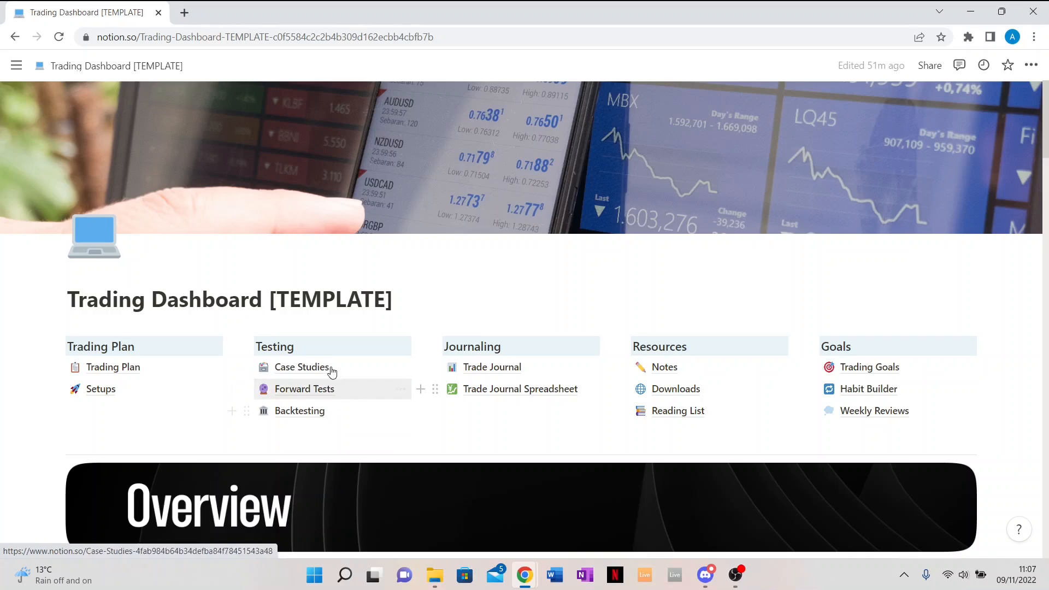
Generate a new case study from the template on the Case Studies page and expand the hidden group in its Trades table
{"action": "left_click", "coordinate": [327, 369]}
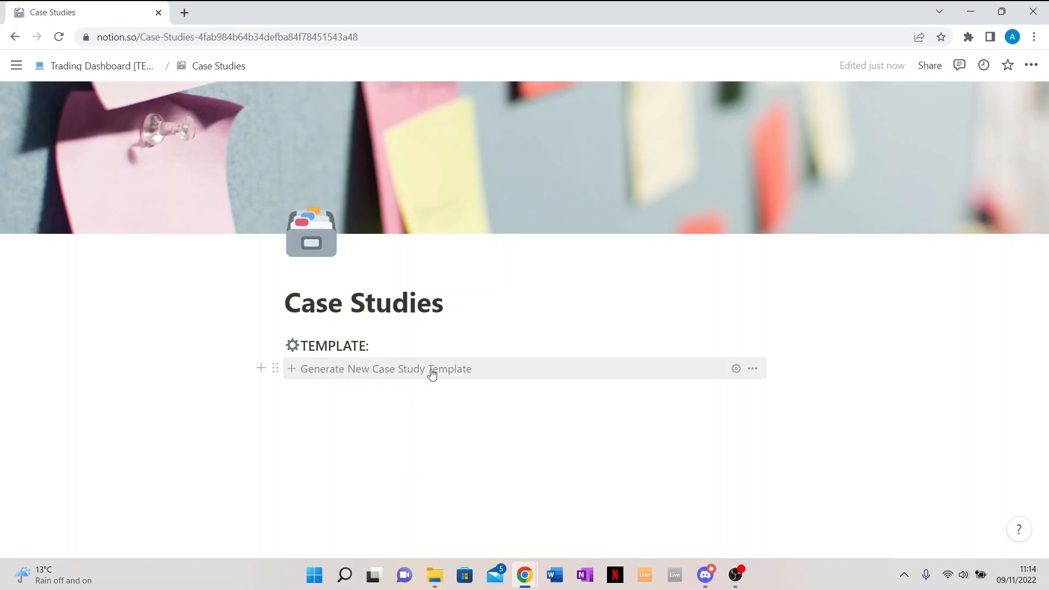
{"action": "left_click", "coordinate": [371, 371]}
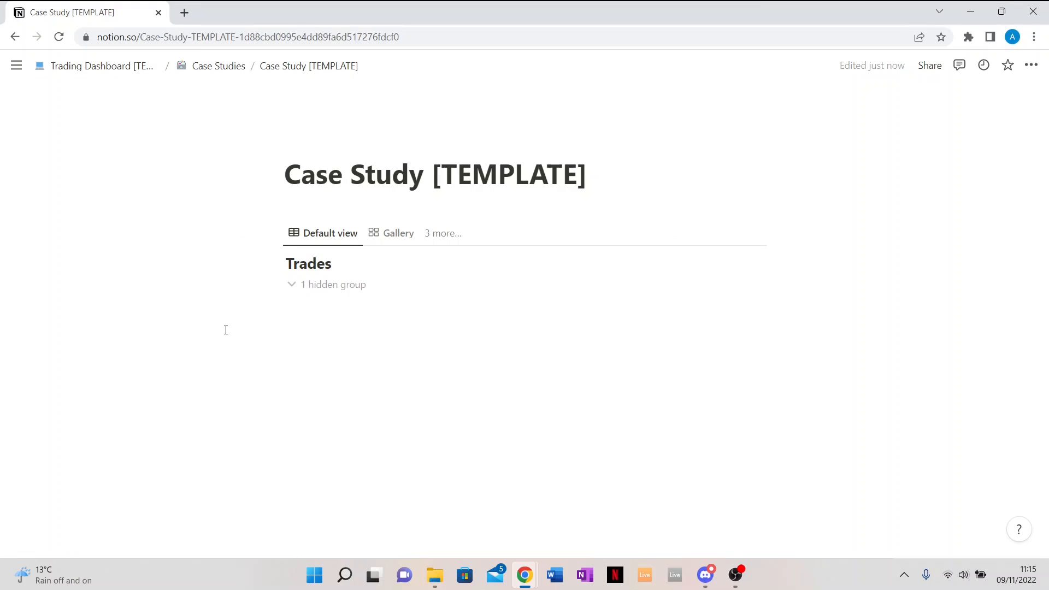
{"action": "left_click", "coordinate": [294, 289]}
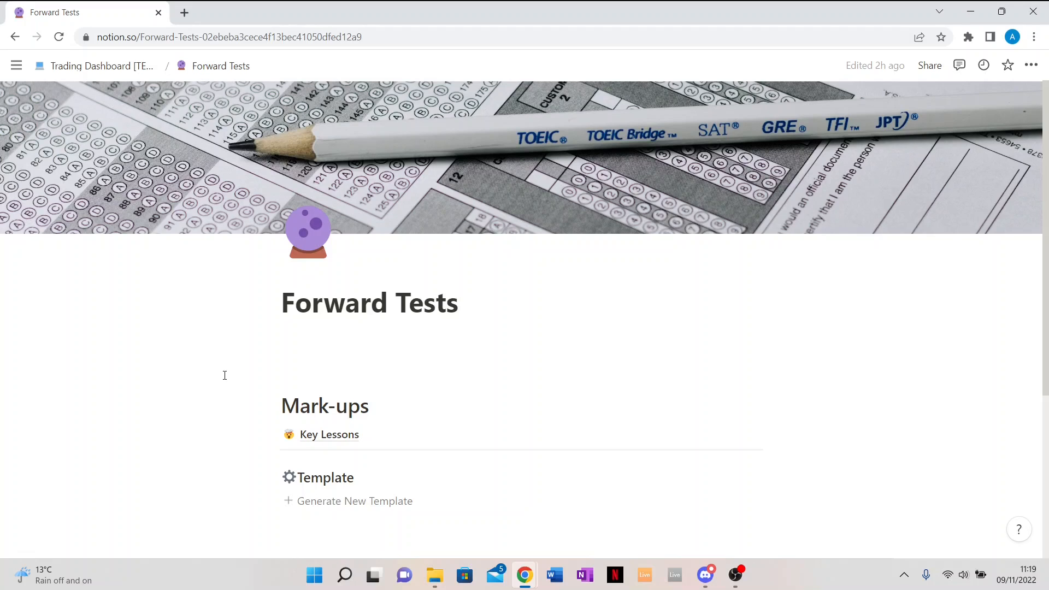
Review the Forward Tests page's sections and its Key Lessons subpage, then return to Forward Tests
{"action": "scroll", "coordinate": [225, 375], "scroll_direction": "down", "scroll_amount": 3}
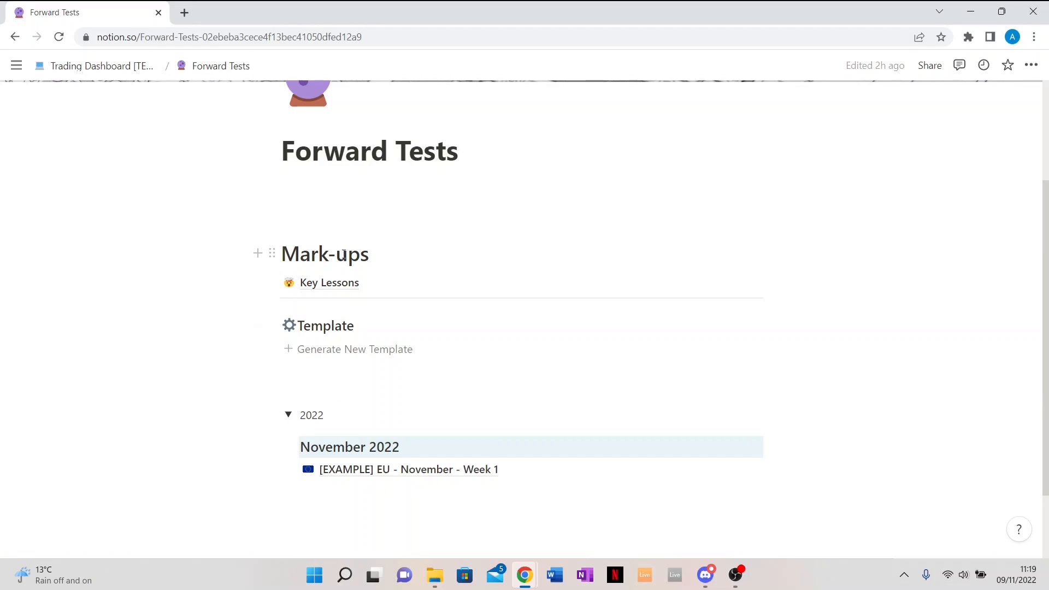
{"action": "left_click", "coordinate": [349, 289]}
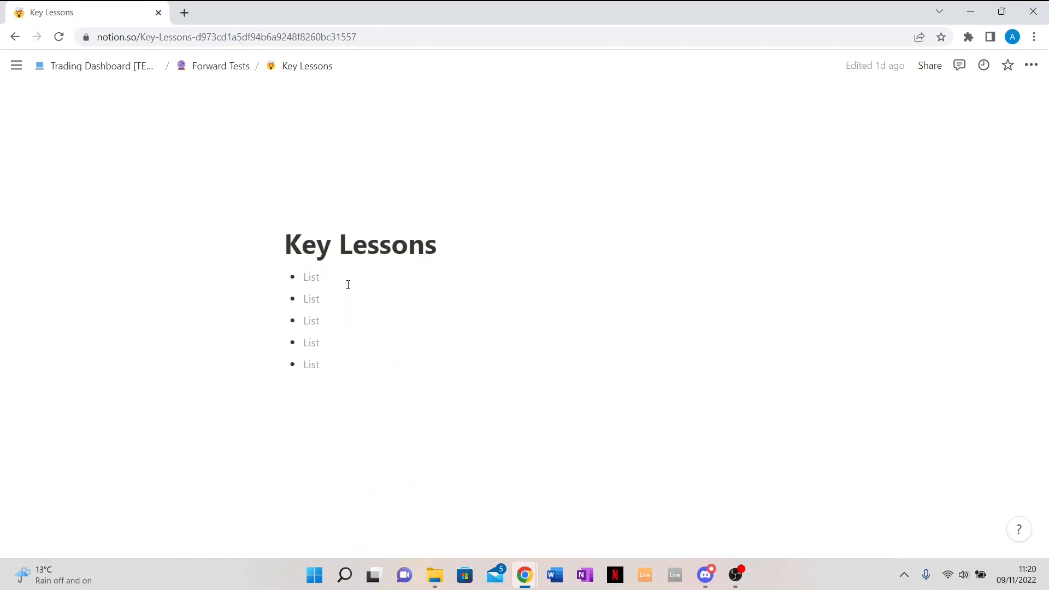
{"action": "mouse_move", "coordinate": [66, 109]}
{"action": "left_click", "coordinate": [15, 36]}
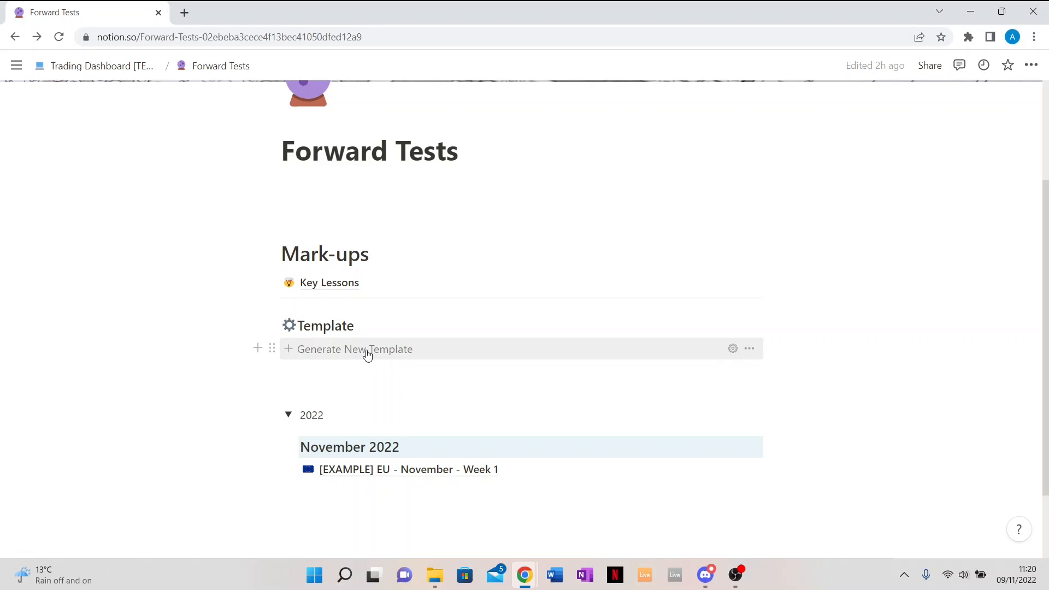
Open the [EXAMPLE] EU - November - Week 1 page and review its Monday to Friday recaps, Weekly Total and Lessons sections
{"action": "scroll", "coordinate": [366, 356], "scroll_direction": "down", "scroll_amount": 1}
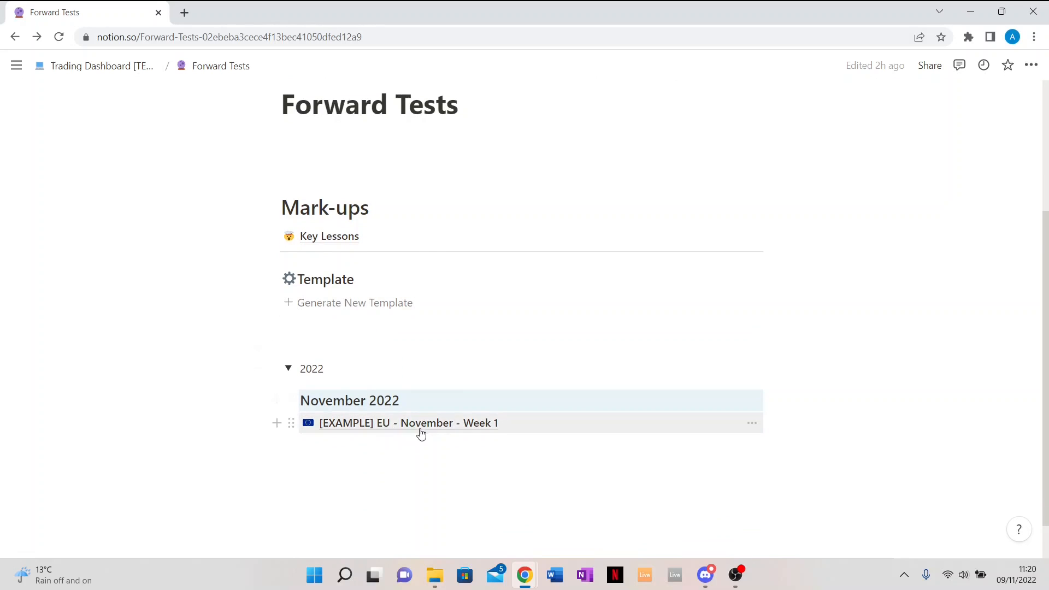
{"action": "left_click", "coordinate": [426, 429]}
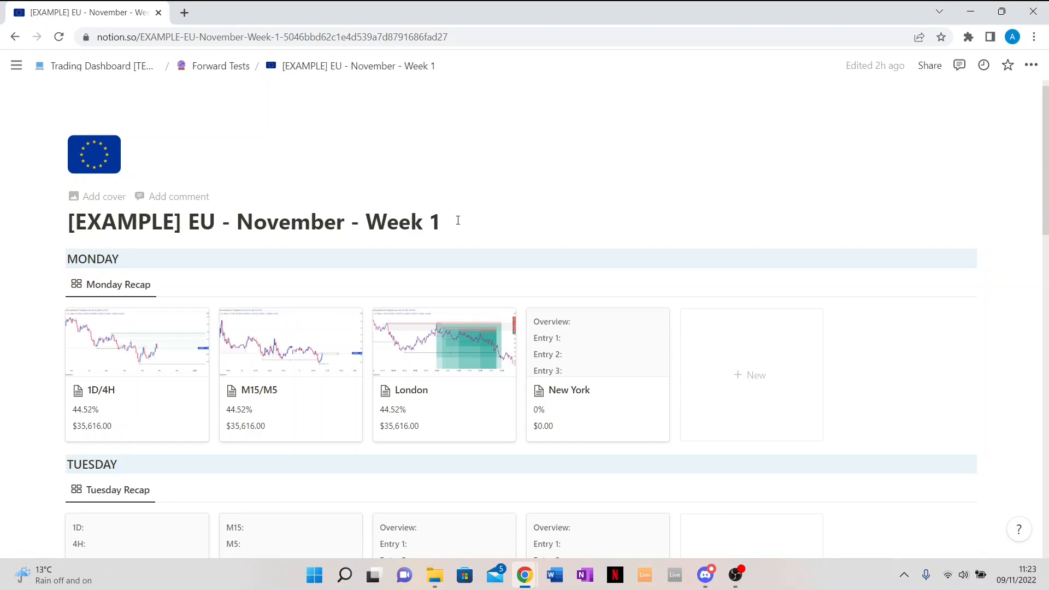
{"action": "scroll", "coordinate": [457, 221], "scroll_direction": "down", "scroll_amount": 3}
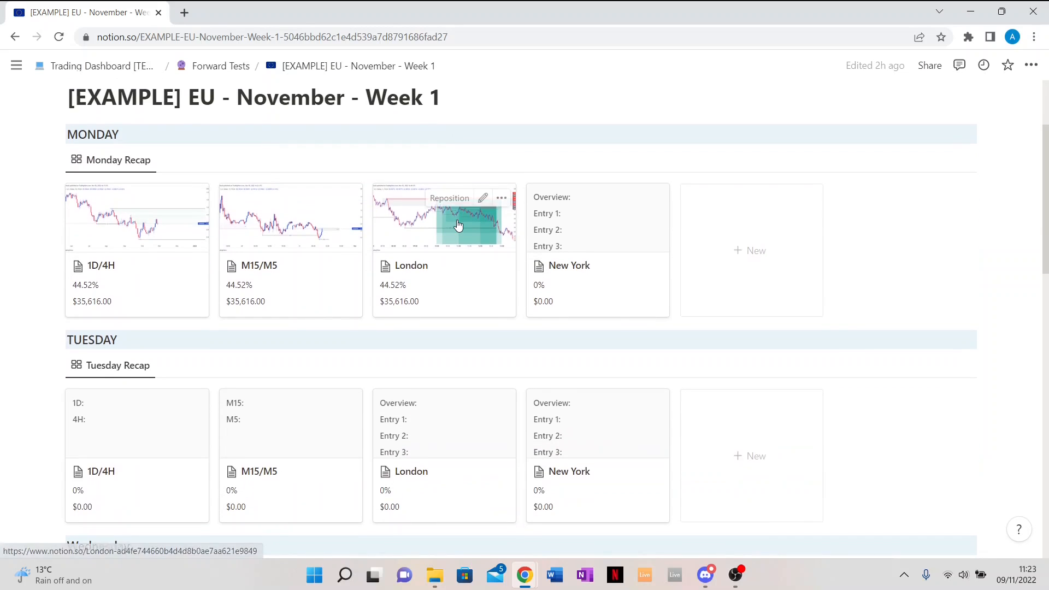
{"action": "scroll", "coordinate": [190, 323], "scroll_direction": "down", "scroll_amount": 4}
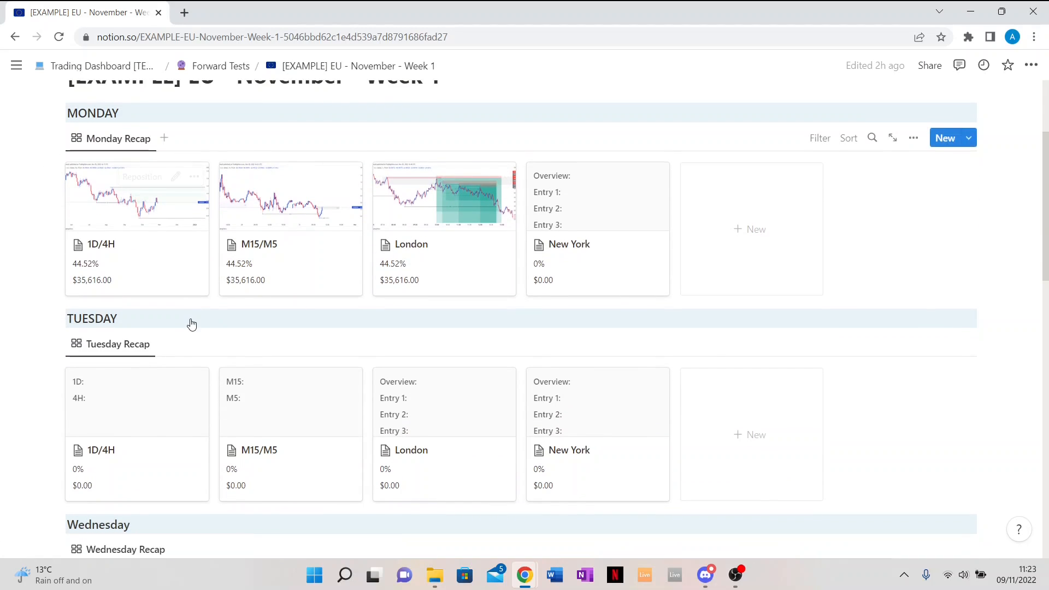
{"action": "scroll", "coordinate": [192, 324], "scroll_direction": "down", "scroll_amount": 10}
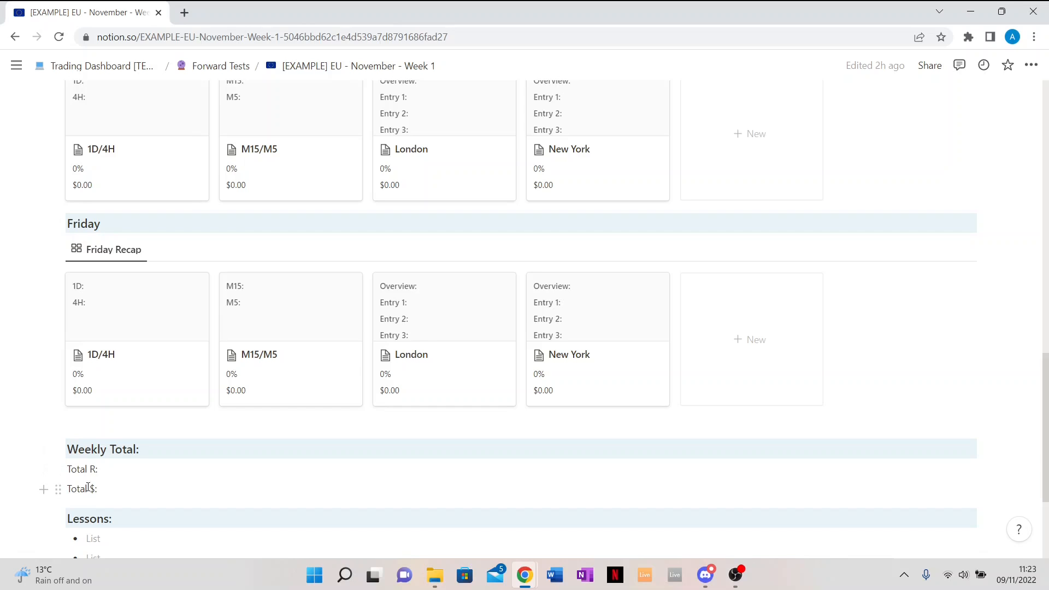
{"action": "scroll", "coordinate": [153, 462], "scroll_direction": "down", "scroll_amount": 2}
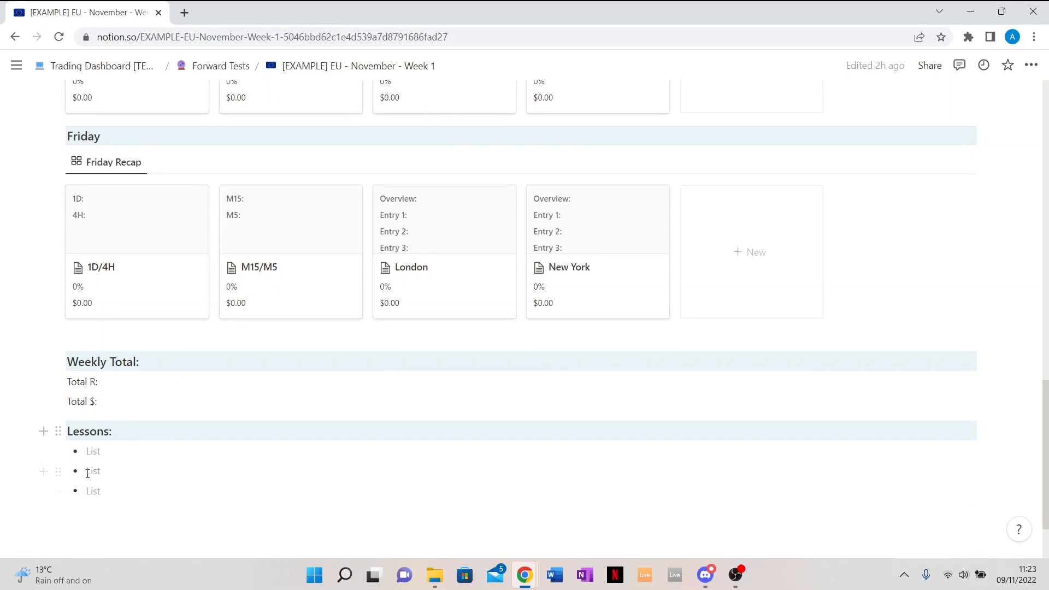
{"action": "scroll", "coordinate": [202, 348], "scroll_direction": "up", "scroll_amount": 15}
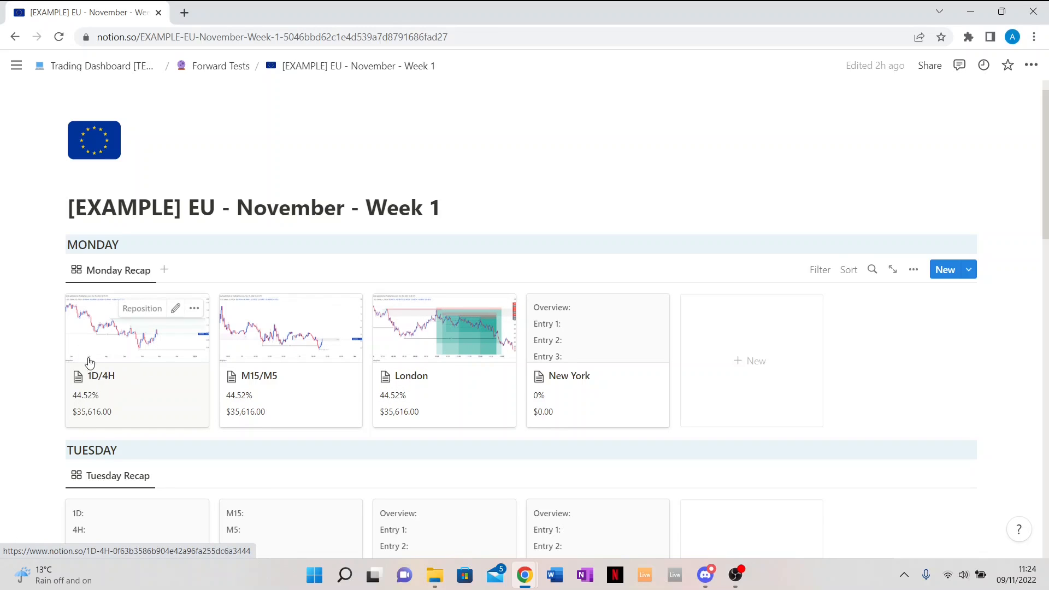
Open Monday's 1D/4H card and examine its profit properties and the 1D and 4H chart screenshots
{"action": "left_click", "coordinate": [111, 363]}
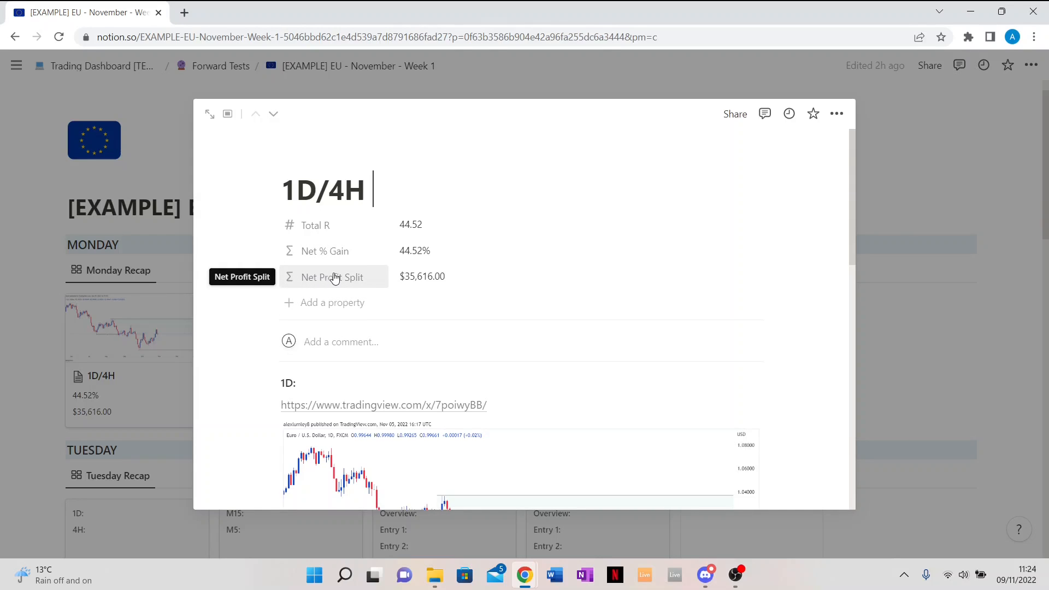
{"action": "scroll", "coordinate": [296, 280], "scroll_direction": "down", "scroll_amount": 3}
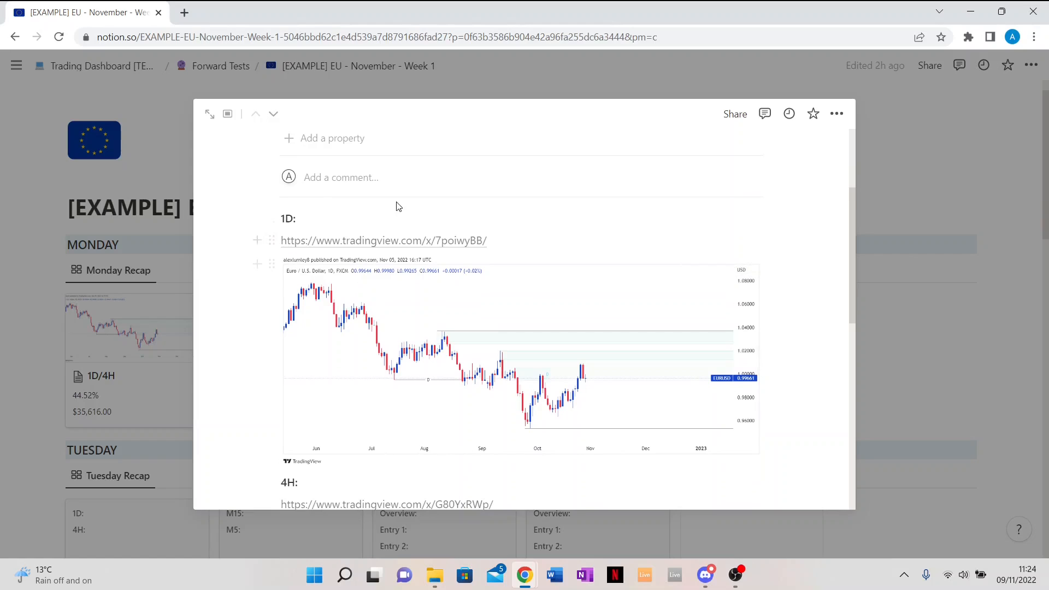
{"action": "mouse_move", "coordinate": [363, 247]}
{"action": "scroll", "coordinate": [436, 332], "scroll_direction": "down", "scroll_amount": 1}
{"action": "scroll", "coordinate": [435, 332], "scroll_direction": "down", "scroll_amount": 1}
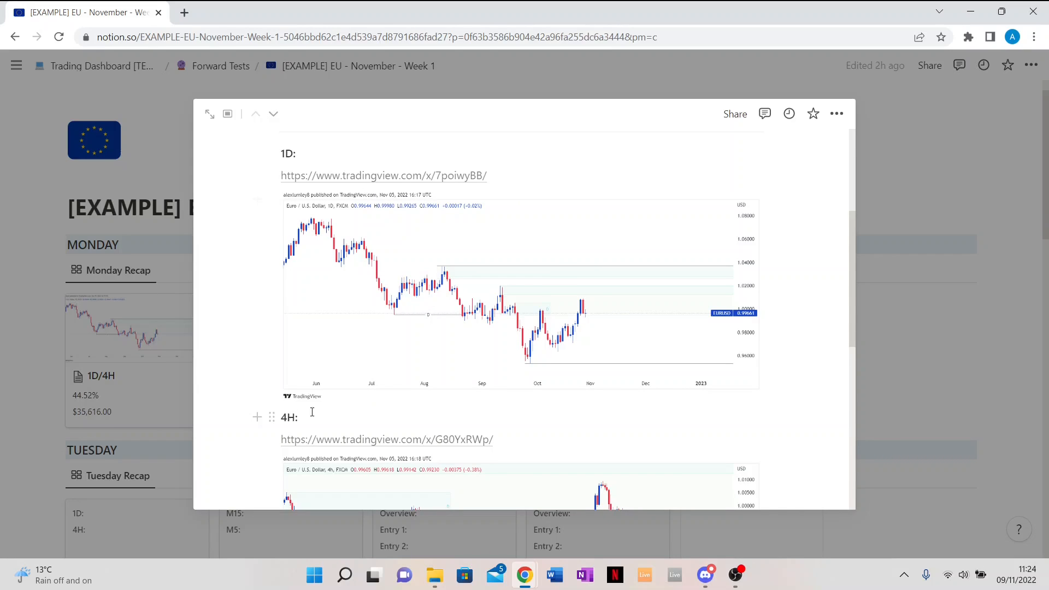
{"action": "scroll", "coordinate": [375, 388], "scroll_direction": "down", "scroll_amount": 3}
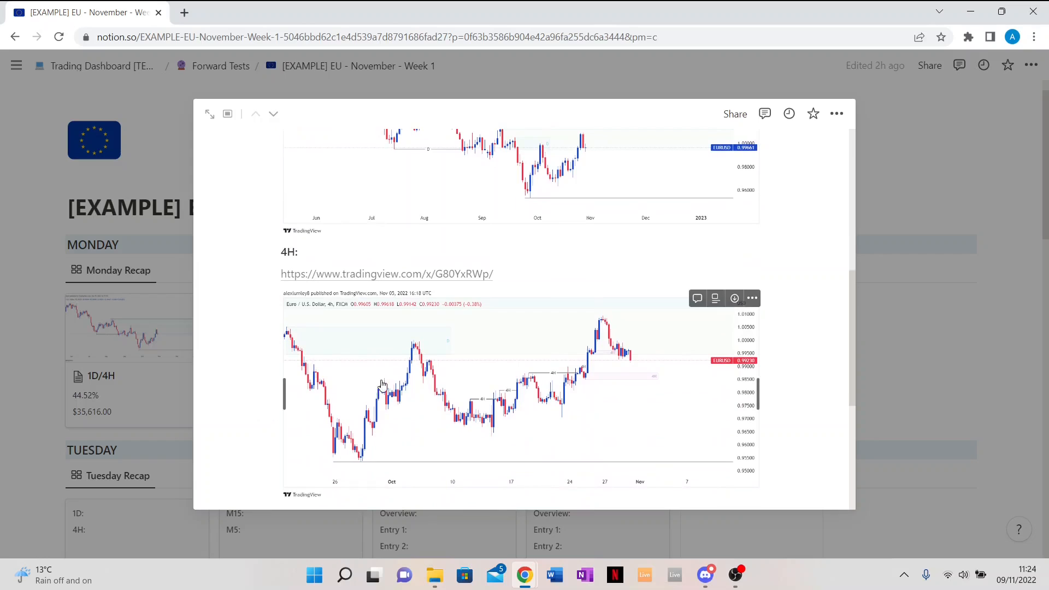
{"action": "scroll", "coordinate": [519, 355], "scroll_direction": "up", "scroll_amount": 2}
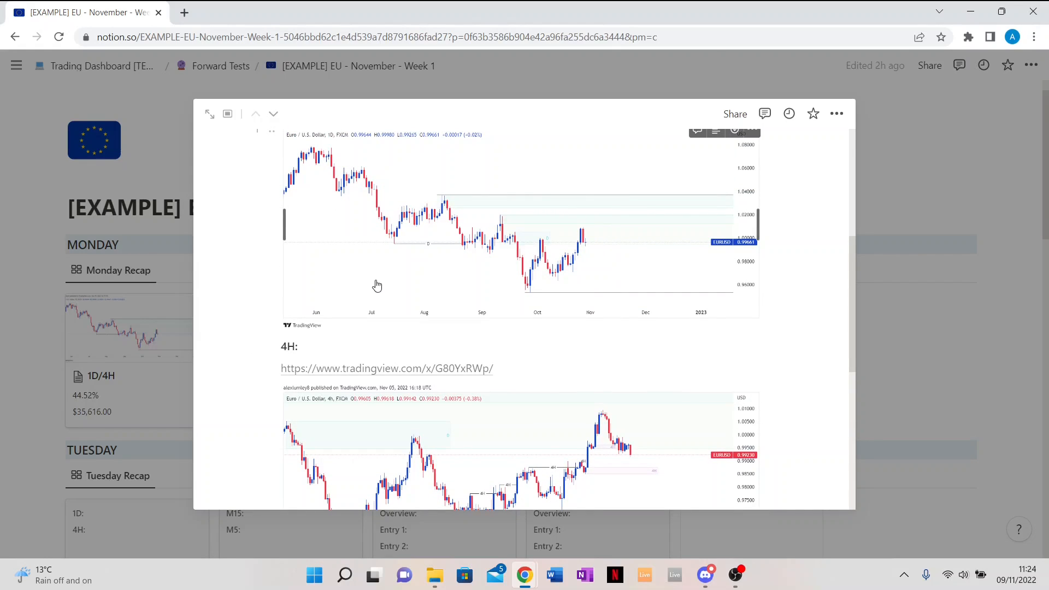
Examine both 4H chart screenshots in Monday's 1D/4H card, then close the card
{"action": "scroll", "coordinate": [376, 285], "scroll_direction": "down", "scroll_amount": 2}
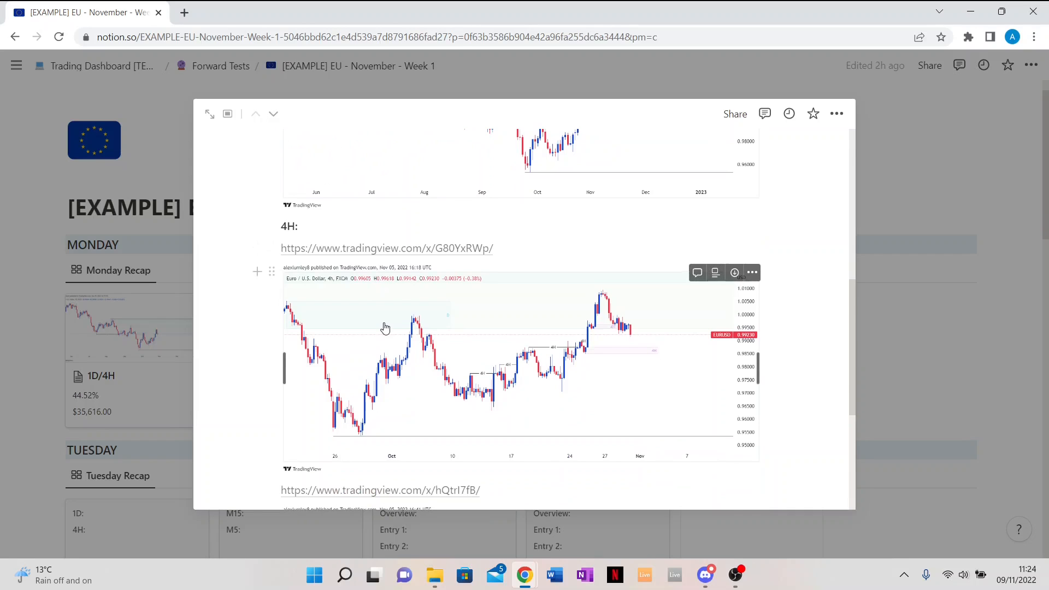
{"action": "scroll", "coordinate": [385, 327], "scroll_direction": "down", "scroll_amount": 1}
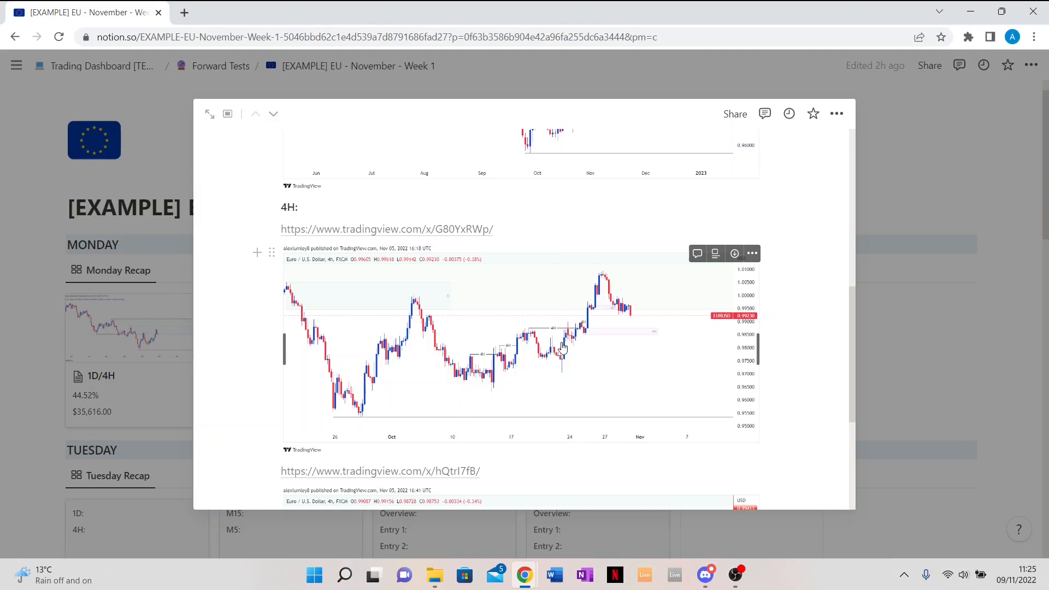
{"action": "scroll", "coordinate": [547, 323], "scroll_direction": "down", "scroll_amount": 3}
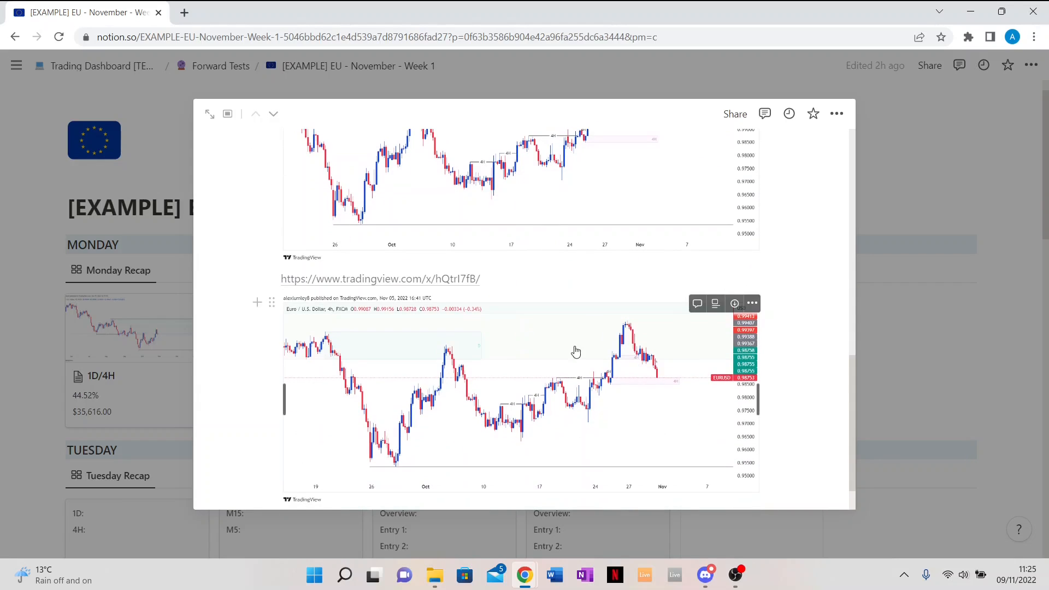
{"action": "scroll", "coordinate": [594, 366], "scroll_direction": "up", "scroll_amount": 2}
{"action": "scroll", "coordinate": [612, 426], "scroll_direction": "down", "scroll_amount": 1}
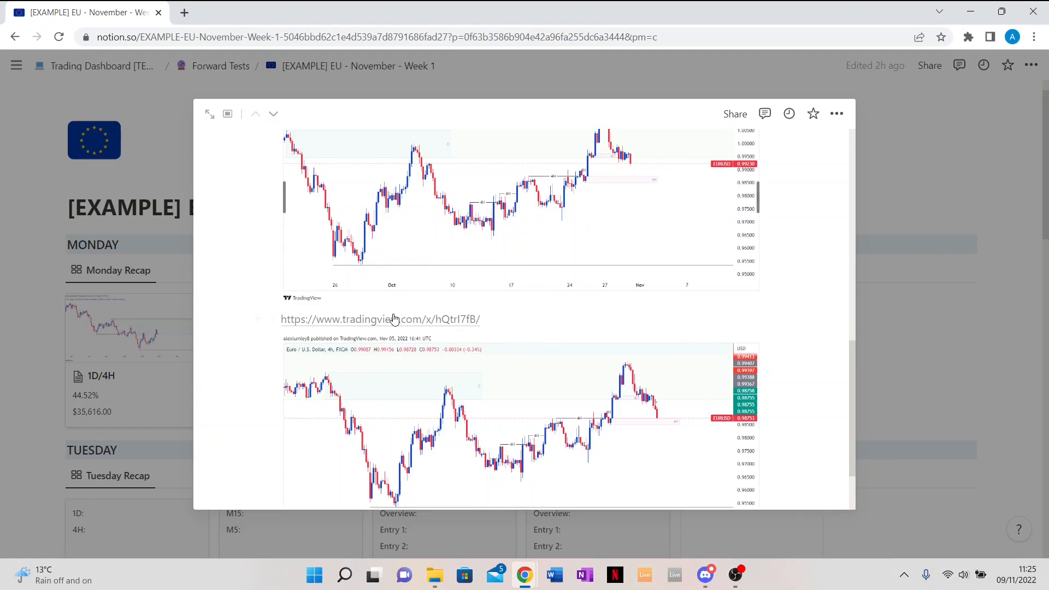
{"action": "scroll", "coordinate": [420, 371], "scroll_direction": "down", "scroll_amount": 2}
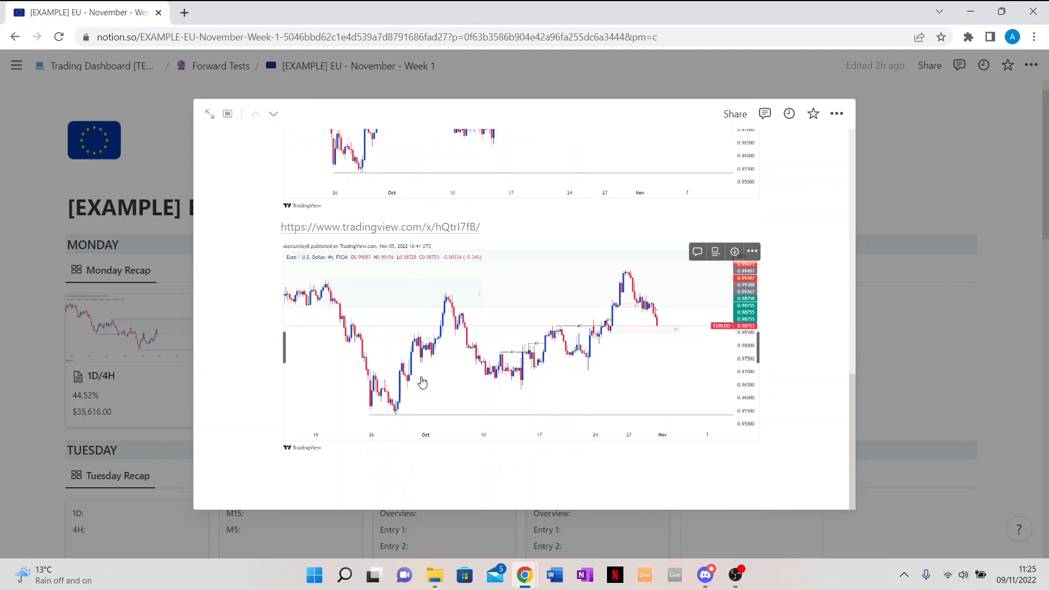
{"action": "key", "text": "Escape"}
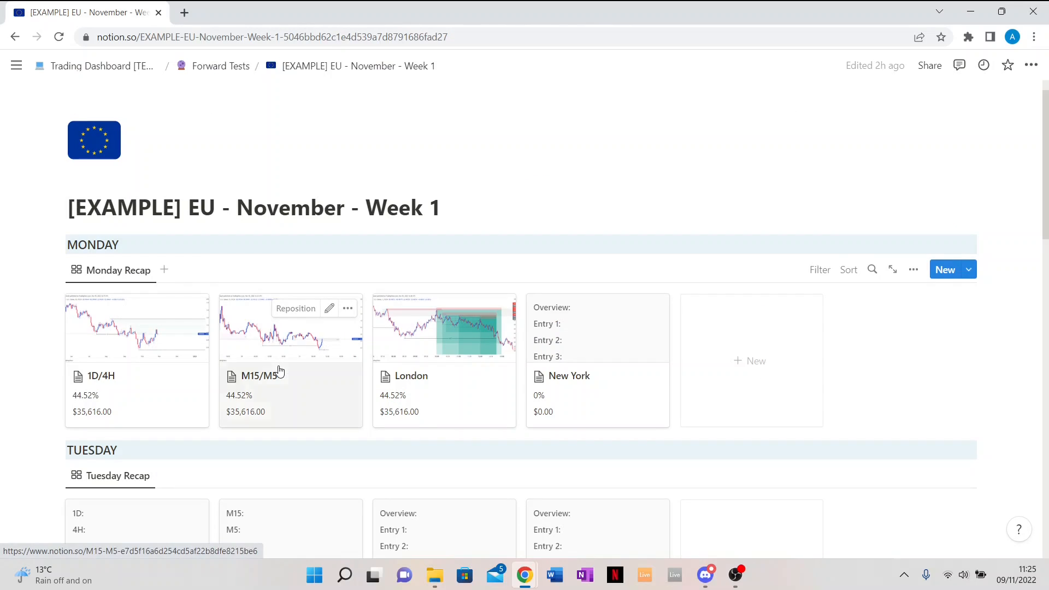
Open Monday's M15/M5 card, review its profit properties, M15 chart screenshots and M5 section, then close it
{"action": "left_click", "coordinate": [279, 371]}
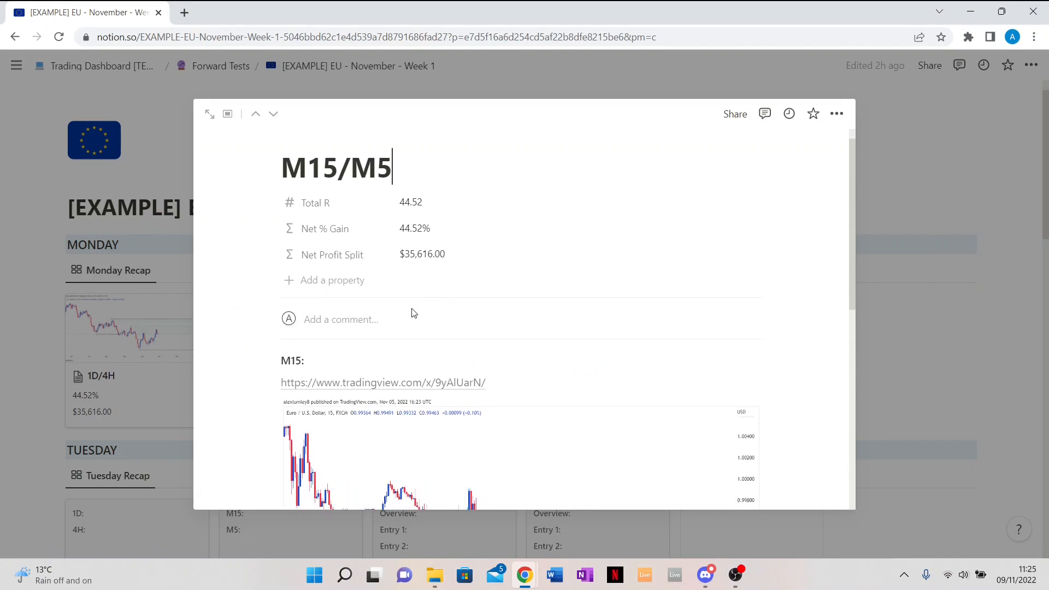
{"action": "scroll", "coordinate": [414, 313], "scroll_direction": "down", "scroll_amount": 1}
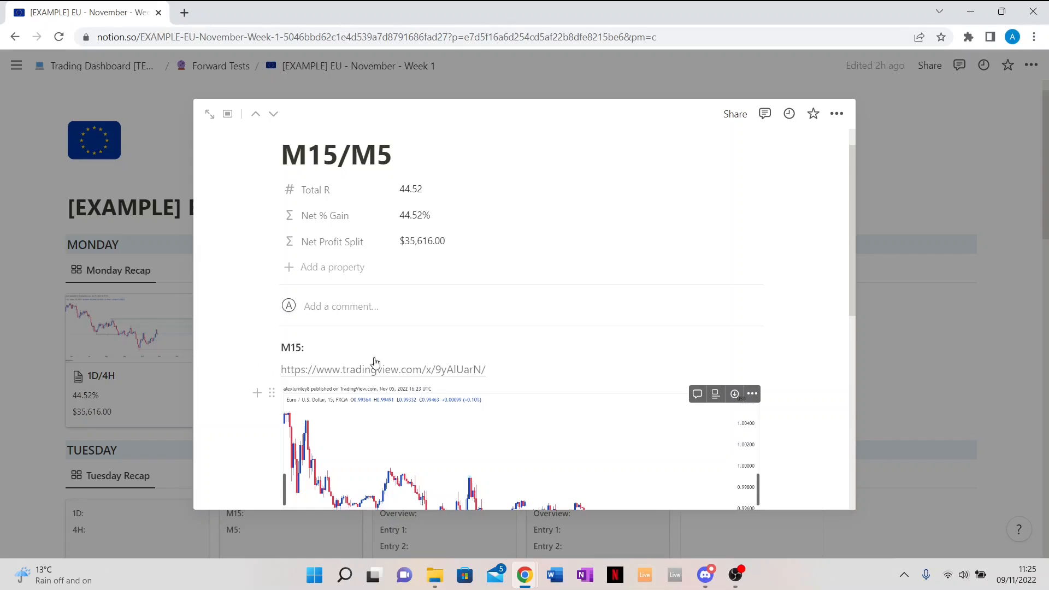
{"action": "scroll", "coordinate": [310, 345], "scroll_direction": "down", "scroll_amount": 3}
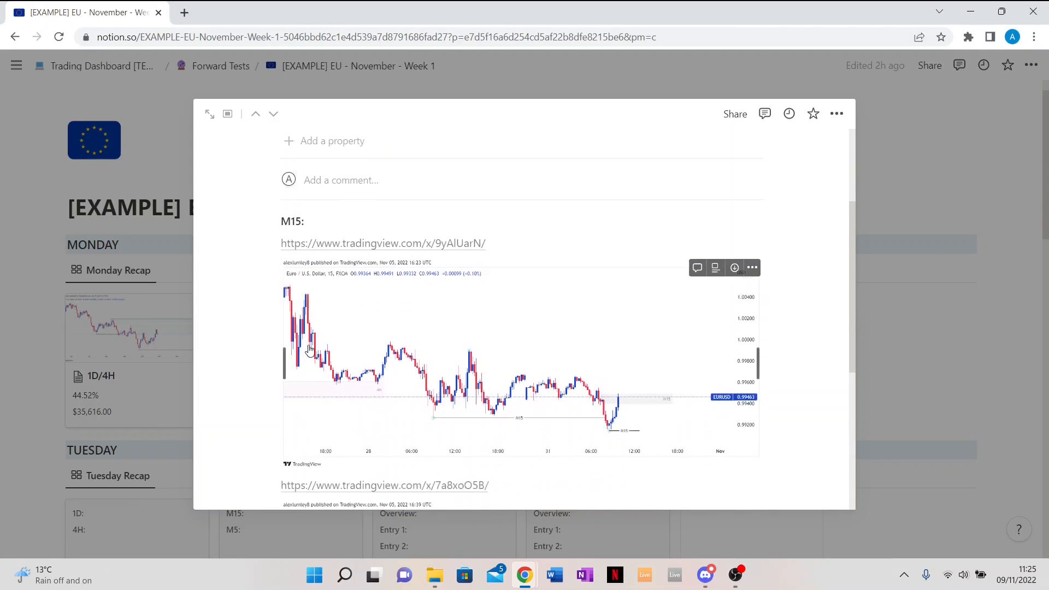
{"action": "scroll", "coordinate": [563, 357], "scroll_direction": "down", "scroll_amount": 4}
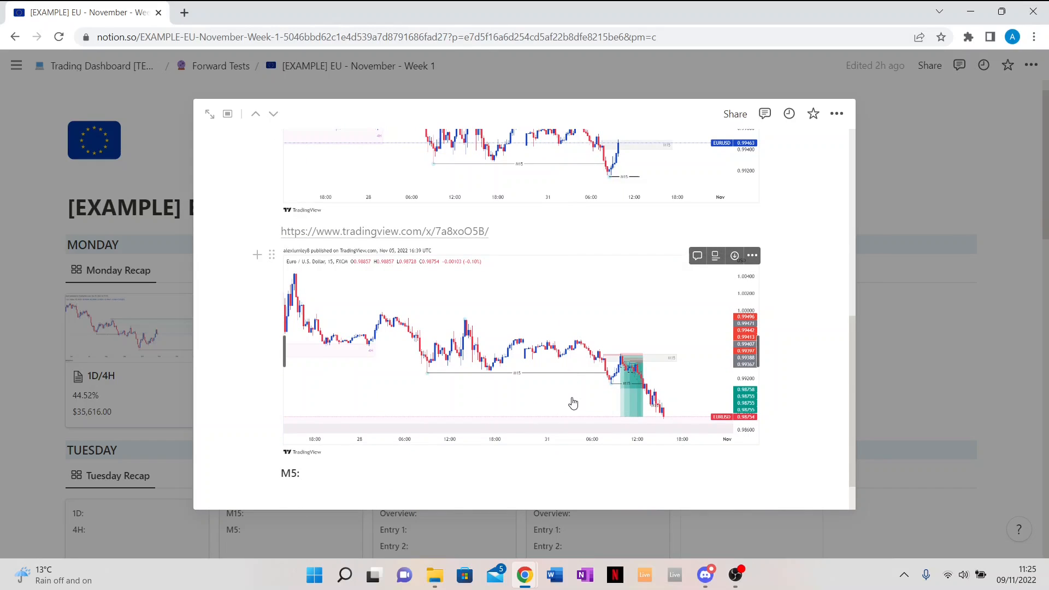
{"action": "scroll", "coordinate": [573, 404], "scroll_direction": "down", "scroll_amount": 1}
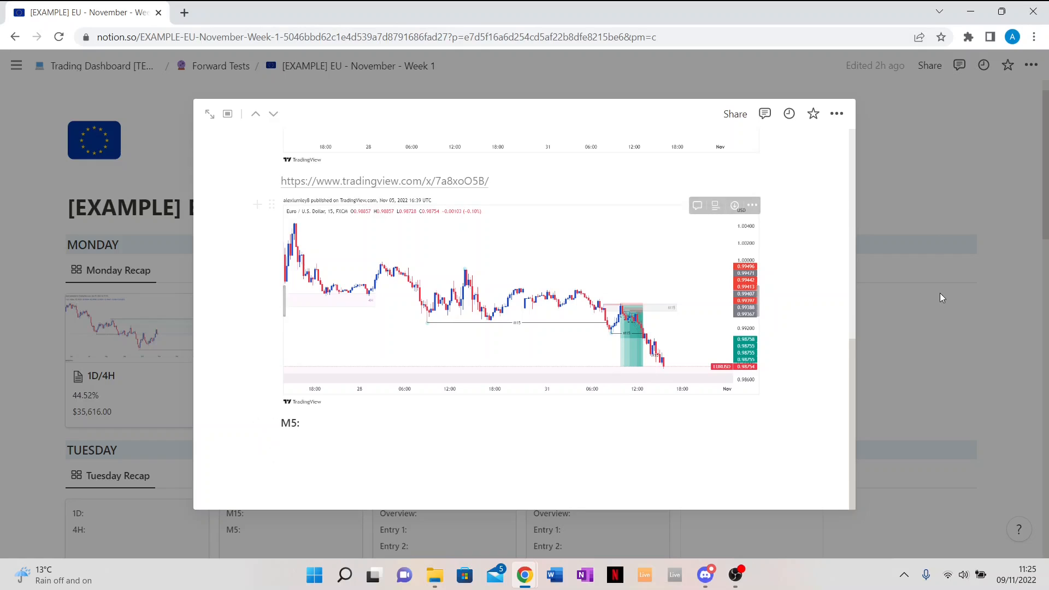
{"action": "left_click", "coordinate": [925, 179]}
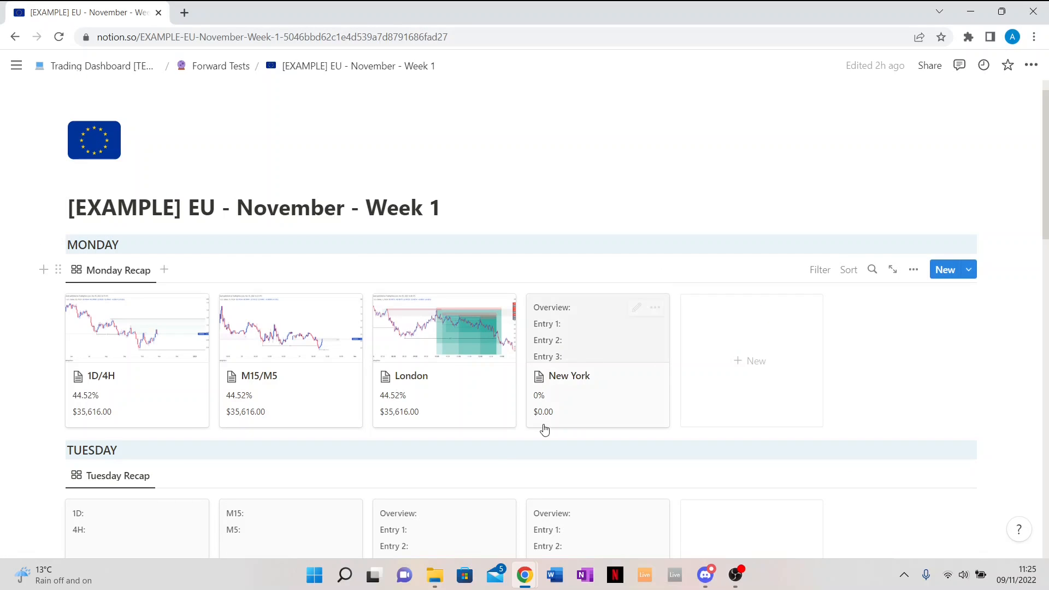
Open Monday's London card, review its properties and the Overview and Entry 1 to Entry 4 charts, then close it
{"action": "left_click", "coordinate": [410, 383]}
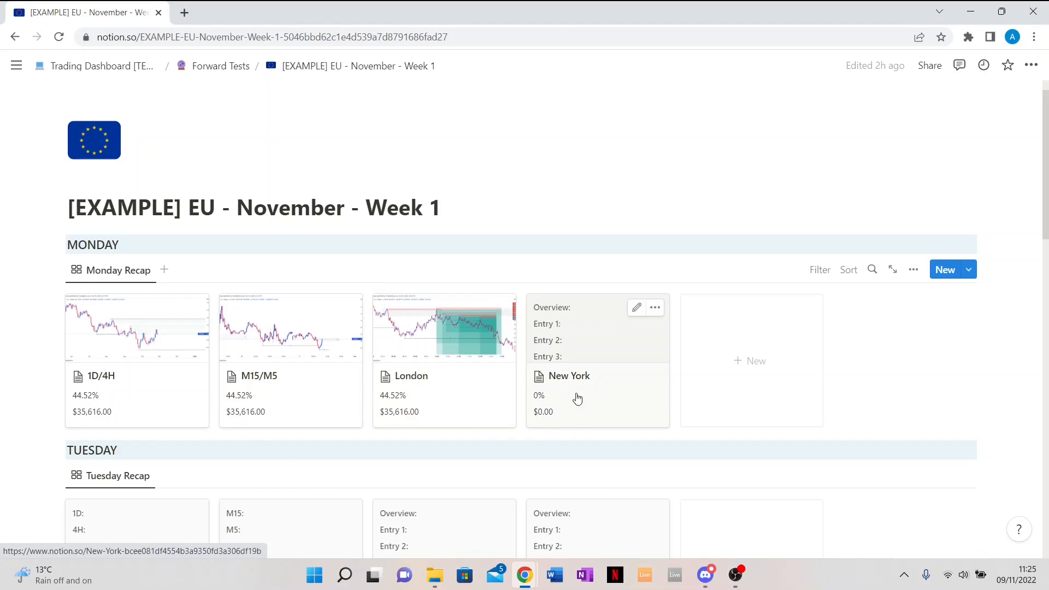
{"action": "scroll", "coordinate": [461, 300], "scroll_direction": "down", "scroll_amount": 2}
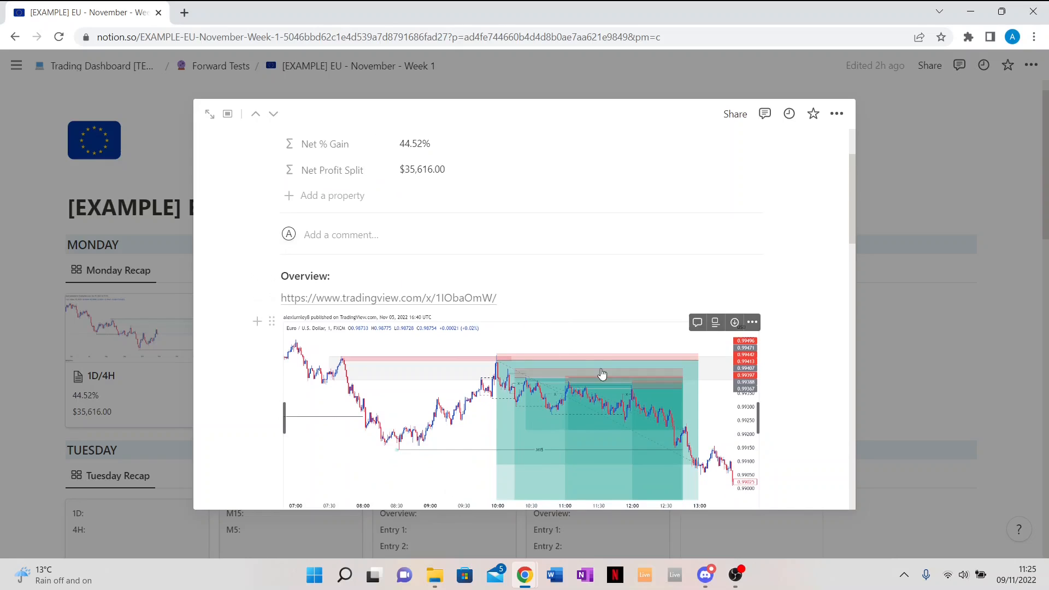
{"action": "scroll", "coordinate": [455, 286], "scroll_direction": "down", "scroll_amount": 2}
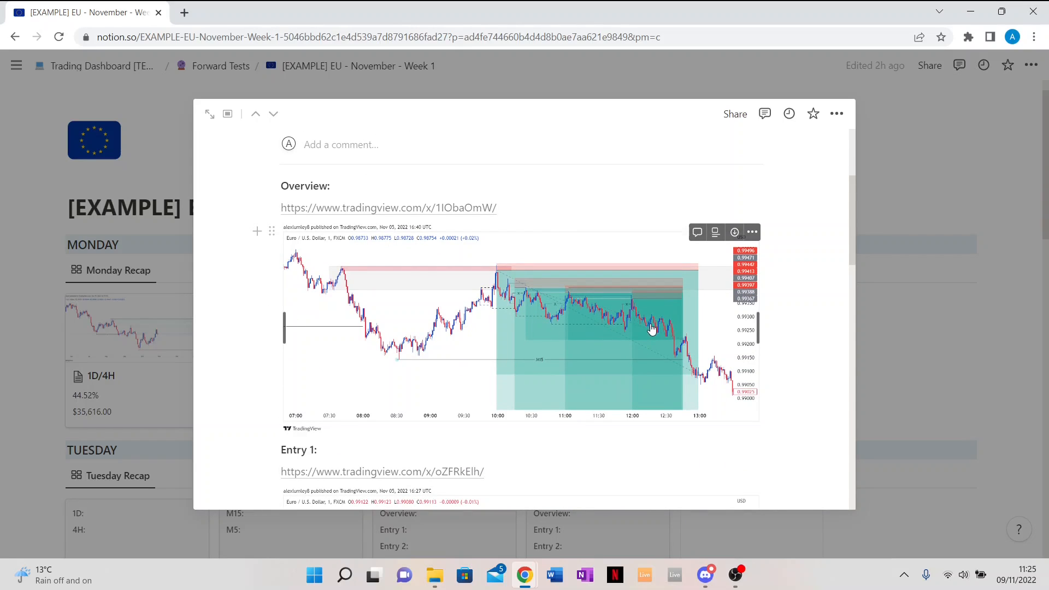
{"action": "scroll", "coordinate": [360, 371], "scroll_direction": "up", "scroll_amount": 1}
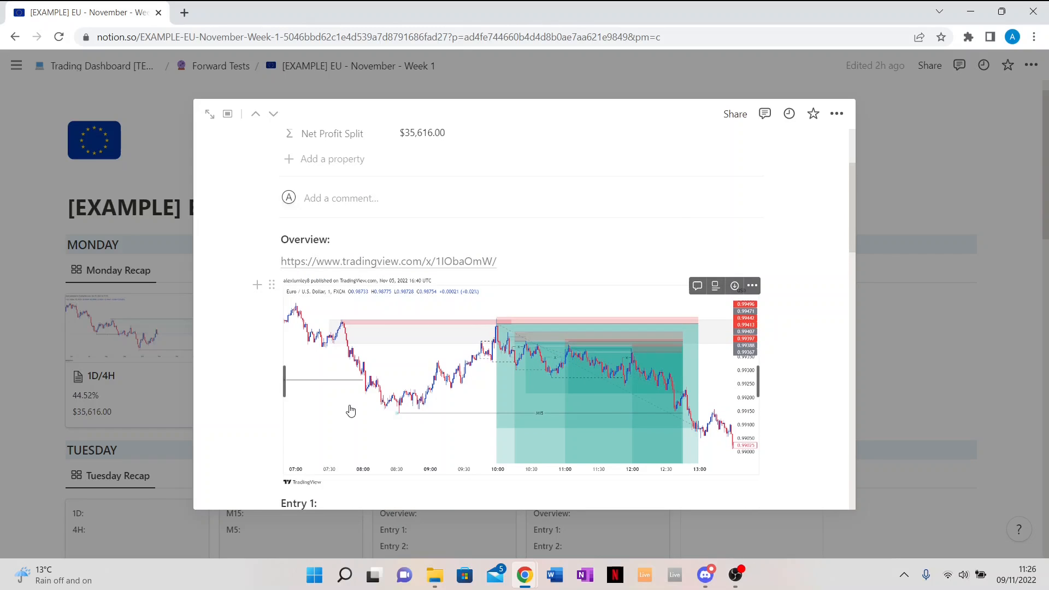
{"action": "scroll", "coordinate": [350, 411], "scroll_direction": "down", "scroll_amount": 3}
{"action": "scroll", "coordinate": [351, 411], "scroll_direction": "down", "scroll_amount": 2}
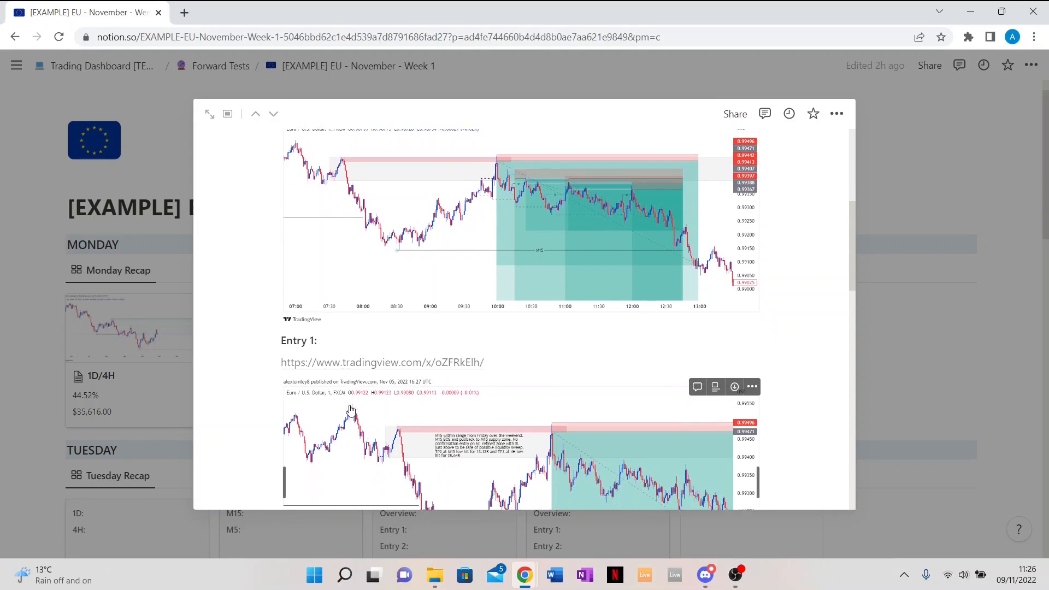
{"action": "scroll", "coordinate": [382, 352], "scroll_direction": "down", "scroll_amount": 2}
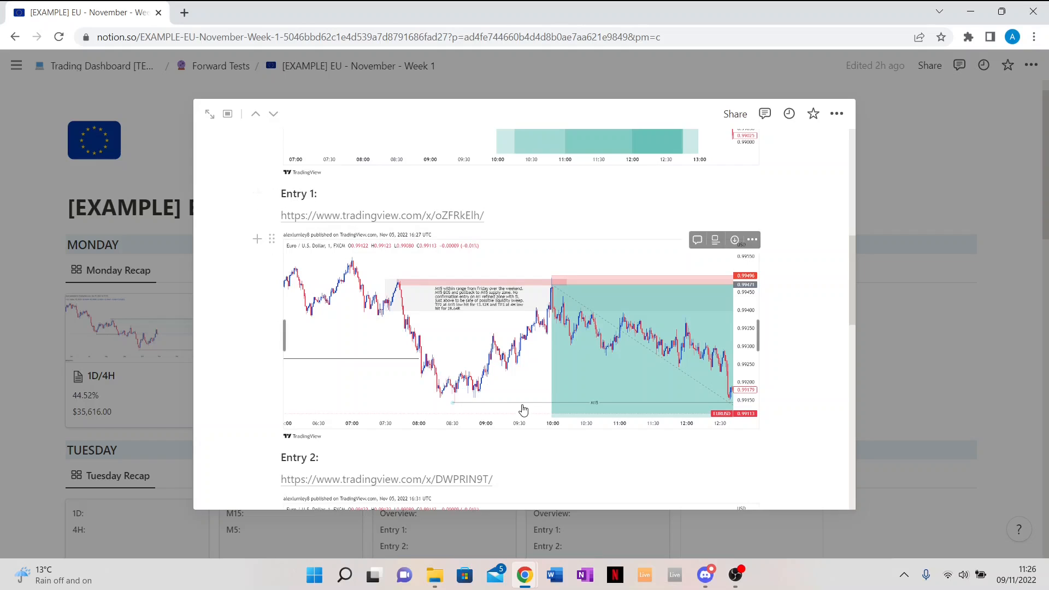
{"action": "scroll", "coordinate": [521, 410], "scroll_direction": "down", "scroll_amount": 3}
{"action": "scroll", "coordinate": [523, 409], "scroll_direction": "down", "scroll_amount": 5}
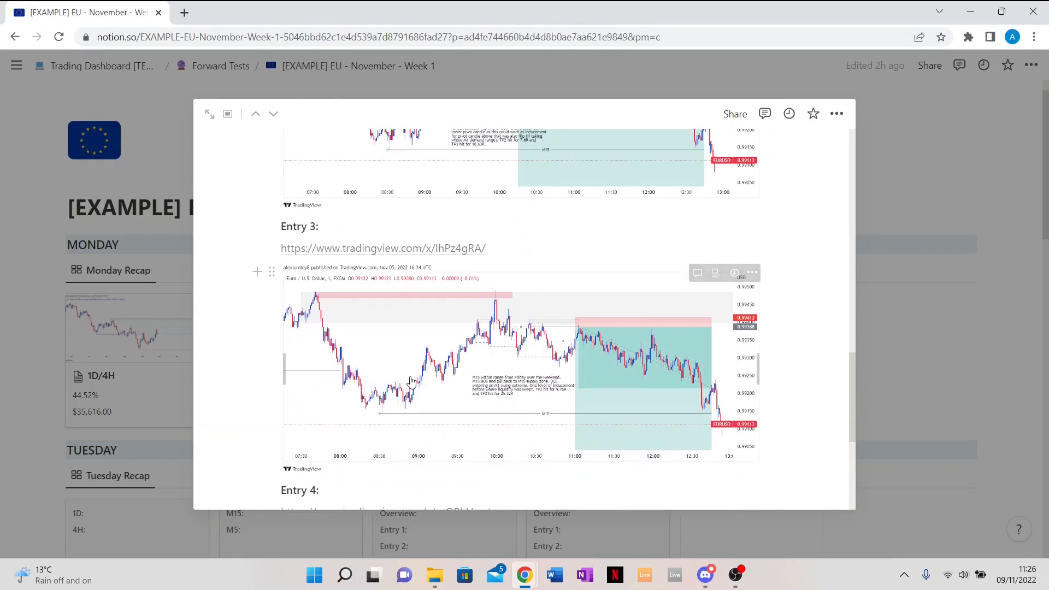
{"action": "scroll", "coordinate": [507, 341], "scroll_direction": "down", "scroll_amount": 5}
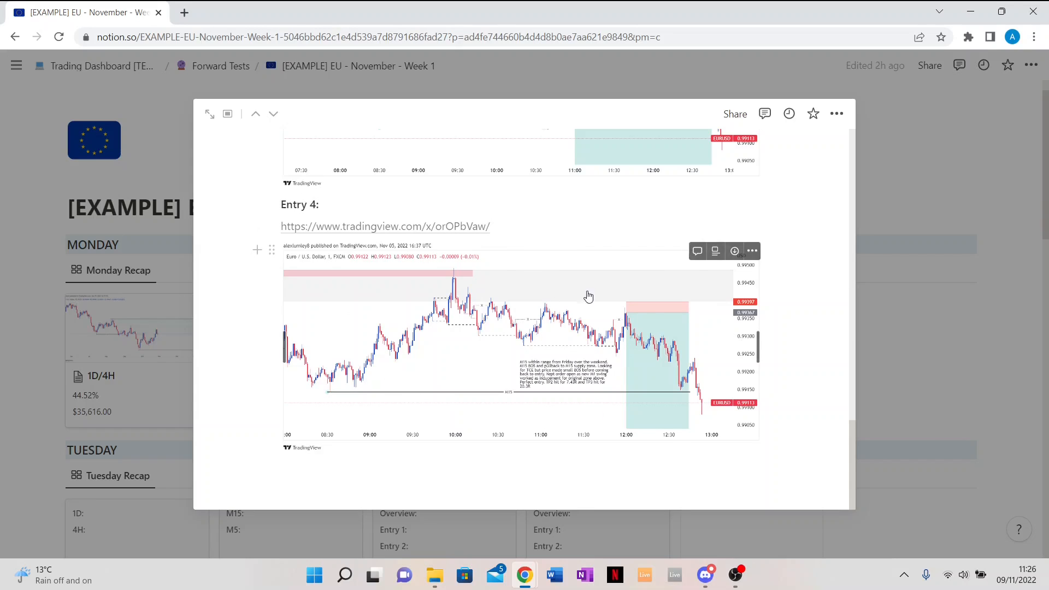
{"action": "scroll", "coordinate": [495, 331], "scroll_direction": "up", "scroll_amount": 20}
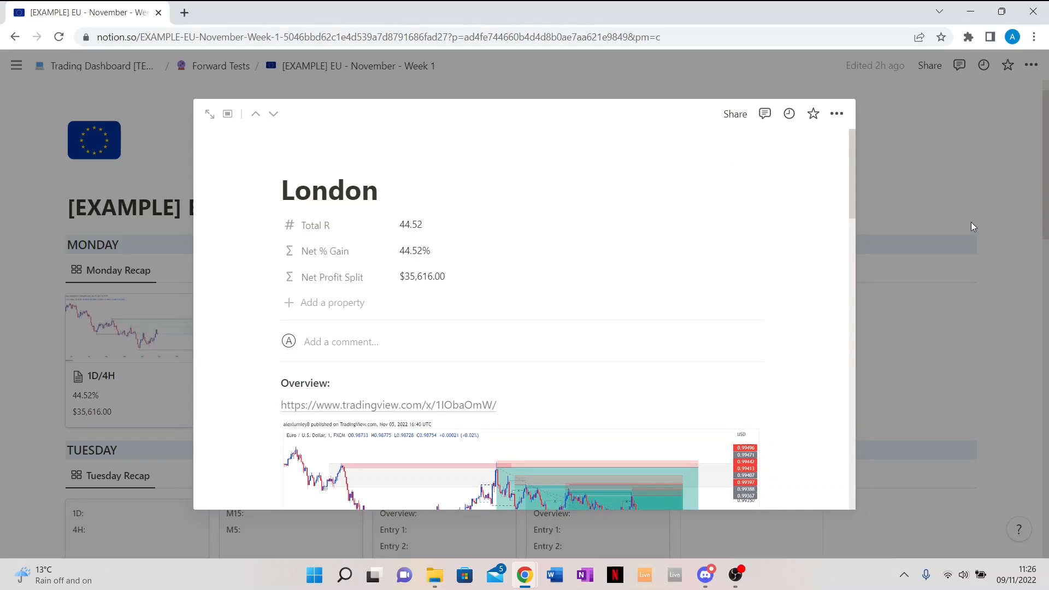
{"action": "left_click", "coordinate": [933, 175]}
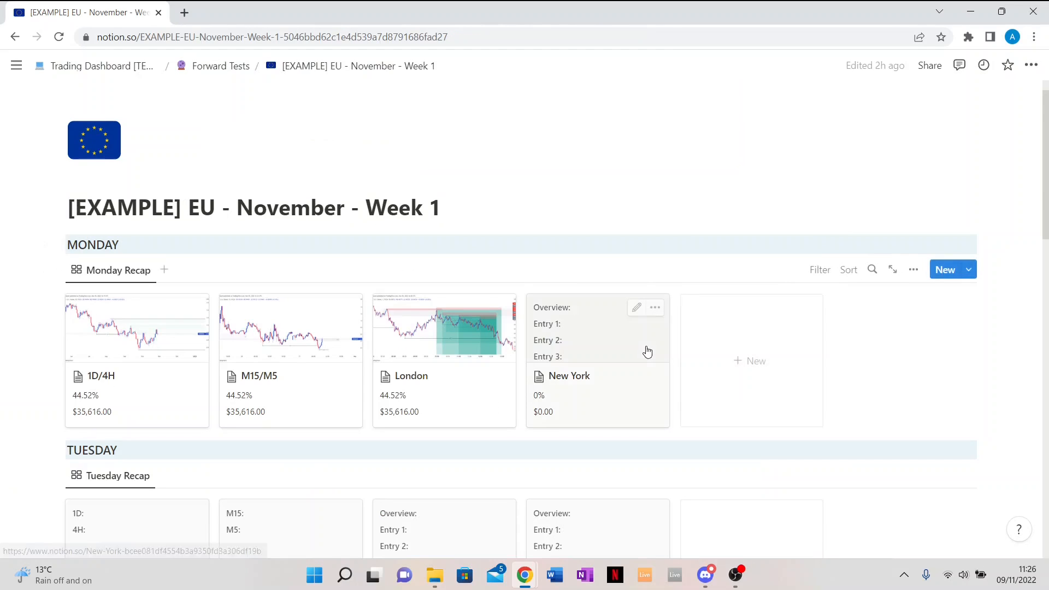
Open Monday's New York card, review its profit properties and Overview and Entry sections, then return to the weekly page
{"action": "left_click", "coordinate": [573, 362]}
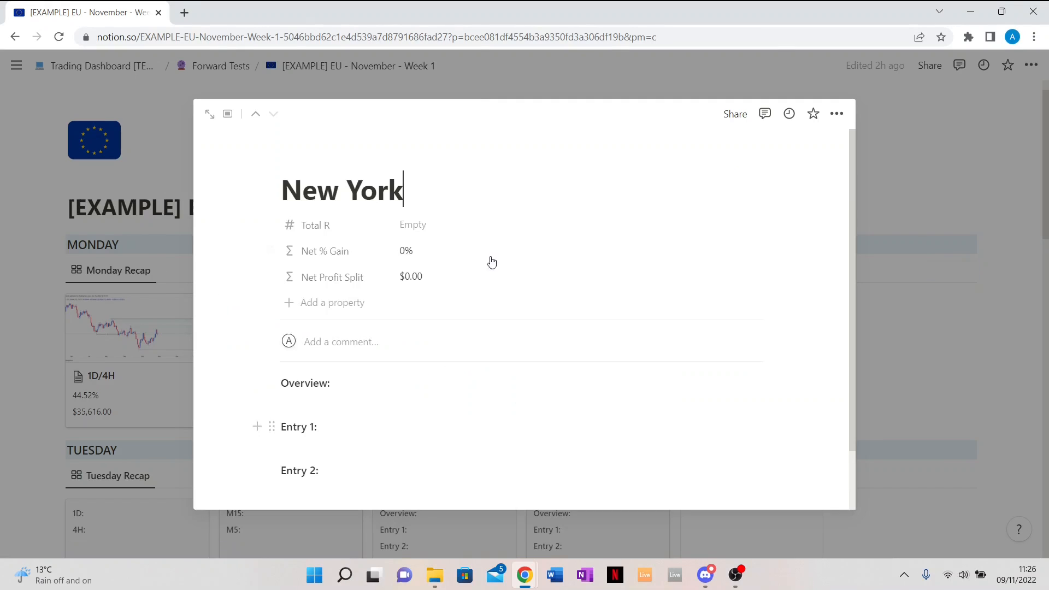
{"action": "scroll", "coordinate": [420, 438], "scroll_direction": "down", "scroll_amount": 2}
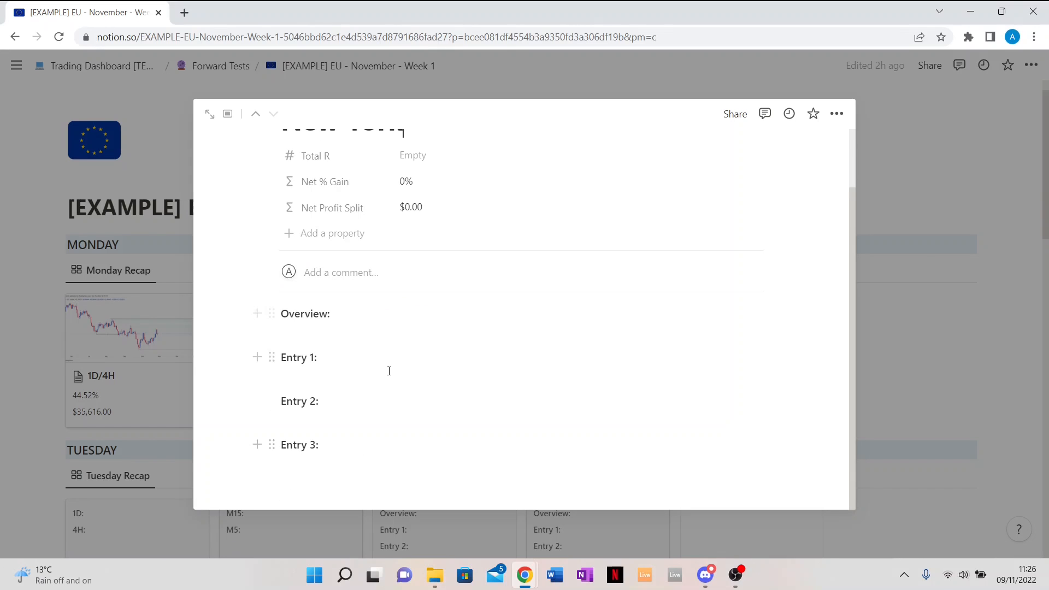
{"action": "scroll", "coordinate": [394, 300], "scroll_direction": "up", "scroll_amount": 2}
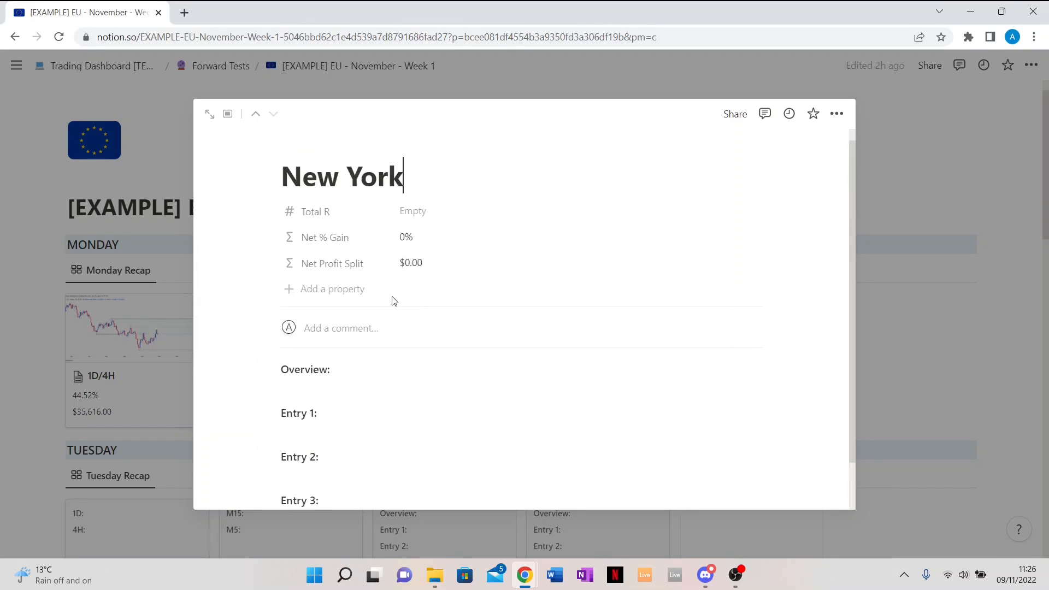
{"action": "scroll", "coordinate": [393, 301], "scroll_direction": "down", "scroll_amount": 2}
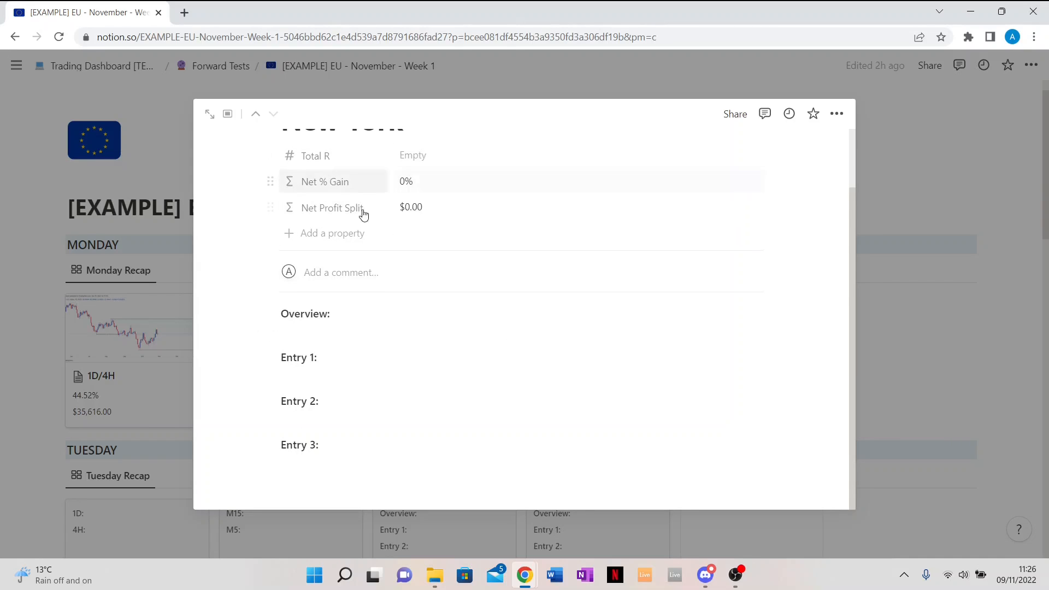
{"action": "left_click", "coordinate": [90, 408]}
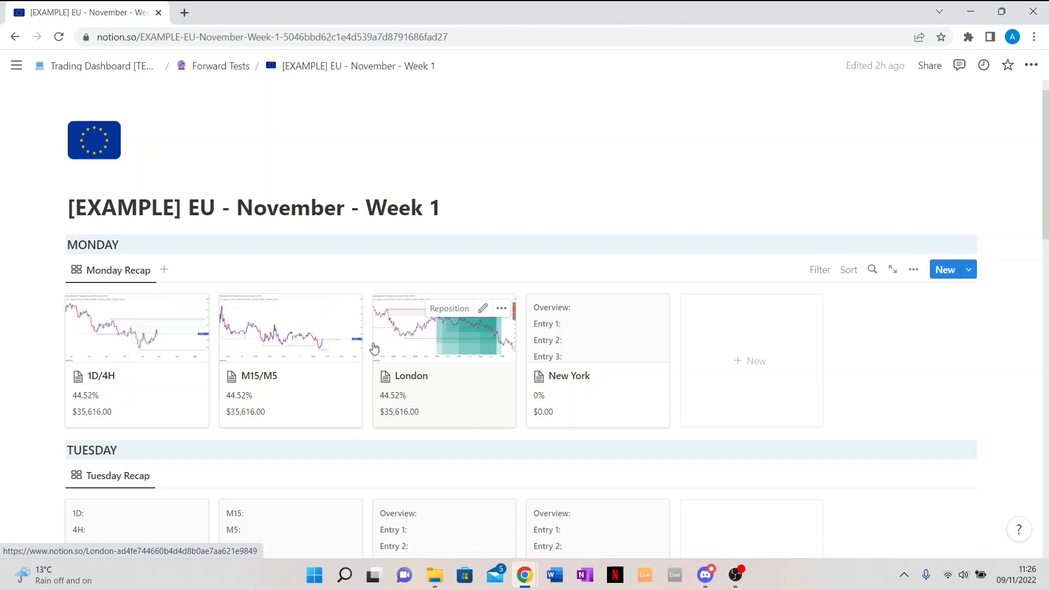
{"action": "scroll", "coordinate": [375, 342], "scroll_direction": "down", "scroll_amount": 2}
{"action": "scroll", "coordinate": [374, 342], "scroll_direction": "up", "scroll_amount": 3}
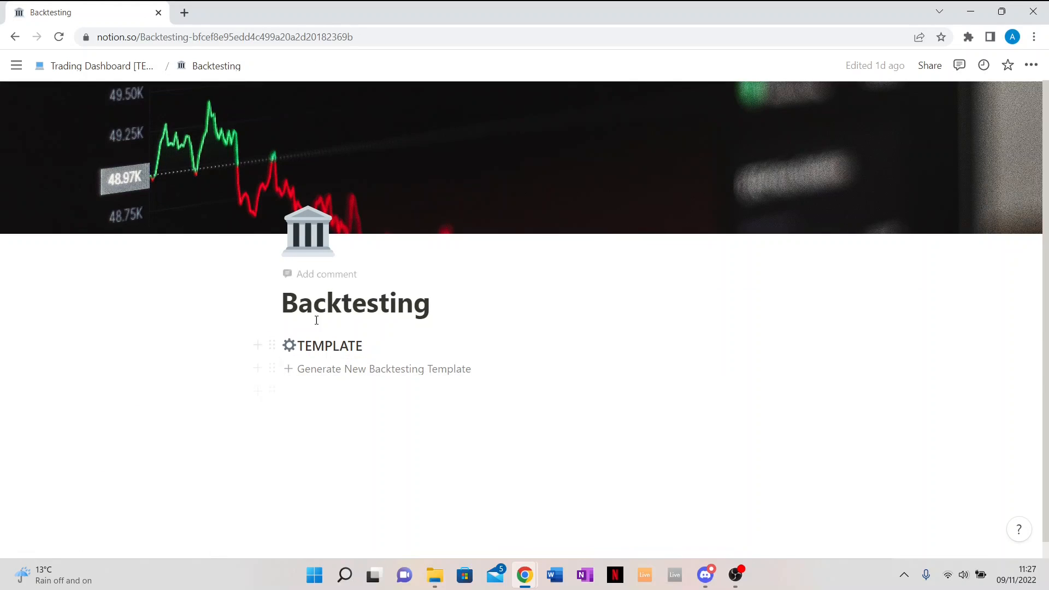
Generate a new backtesting template on the Backtesting page and review its Annual, Quarterly and Monthly Review sections
{"action": "left_click", "coordinate": [362, 371]}
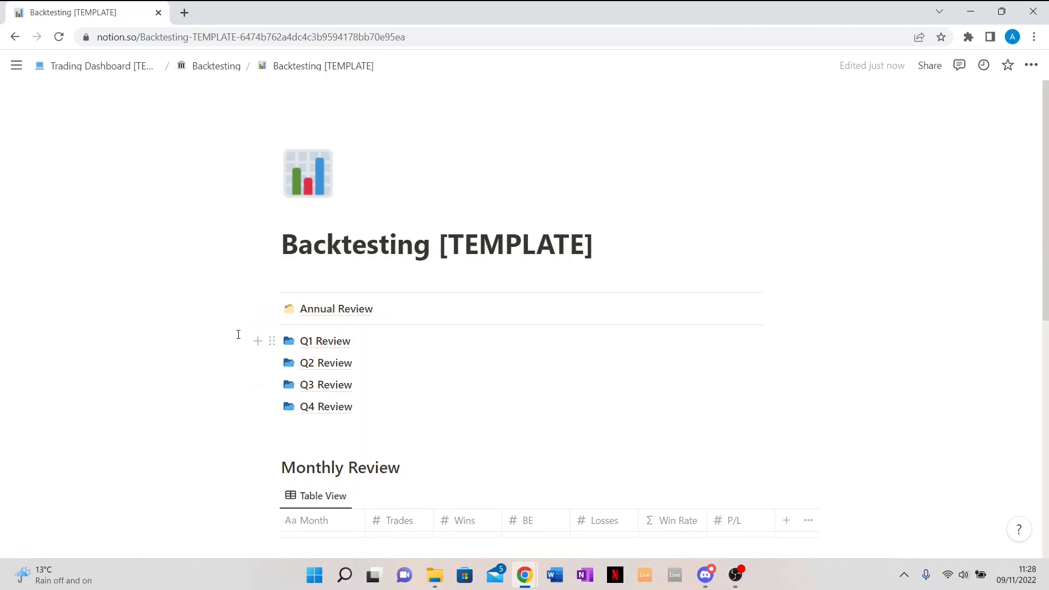
{"action": "scroll", "coordinate": [154, 303], "scroll_direction": "down", "scroll_amount": 8}
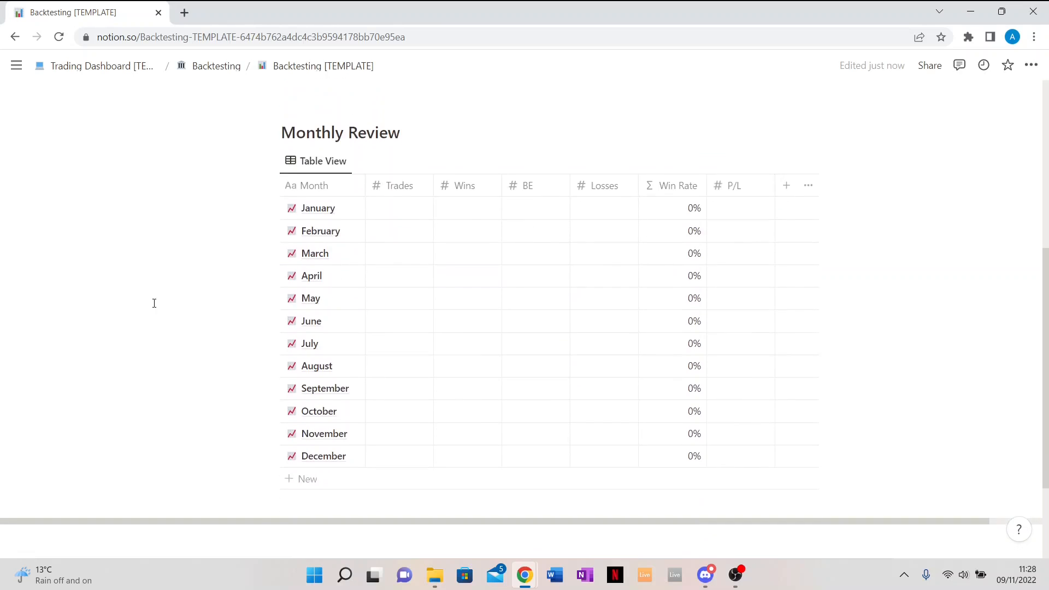
{"action": "scroll", "coordinate": [154, 303], "scroll_direction": "up", "scroll_amount": 8}
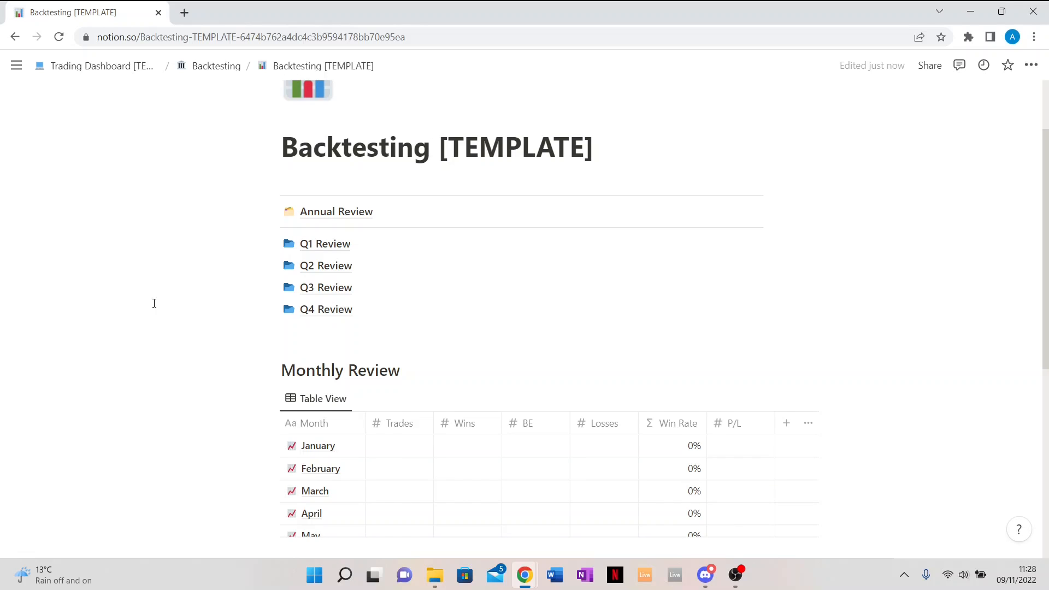
{"action": "scroll", "coordinate": [154, 303], "scroll_direction": "up", "scroll_amount": 2}
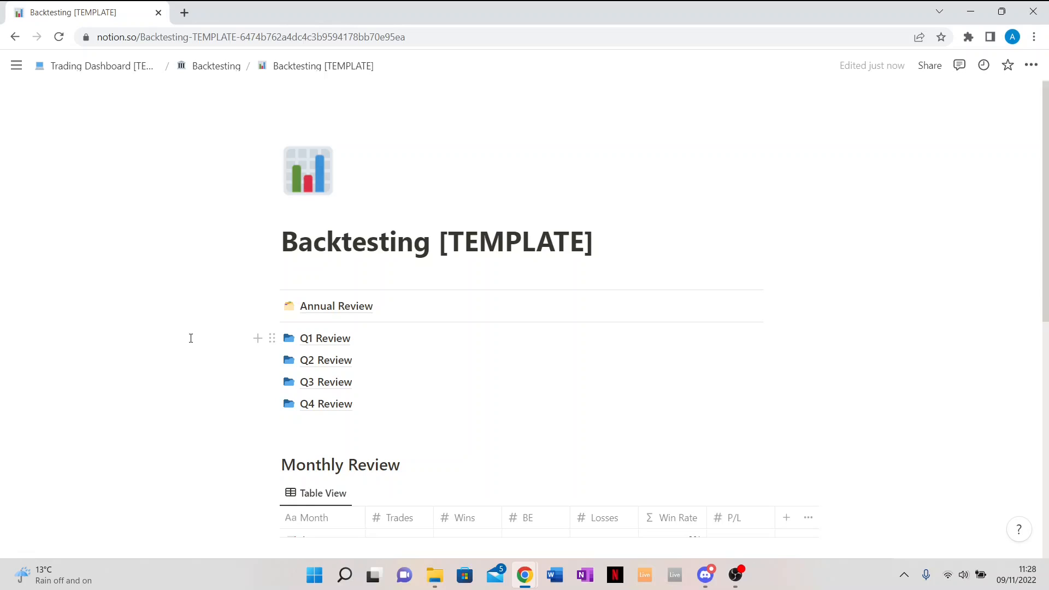
Open the January page from the backtesting template's Monthly Review table
{"action": "scroll", "coordinate": [221, 391], "scroll_direction": "down", "scroll_amount": 2}
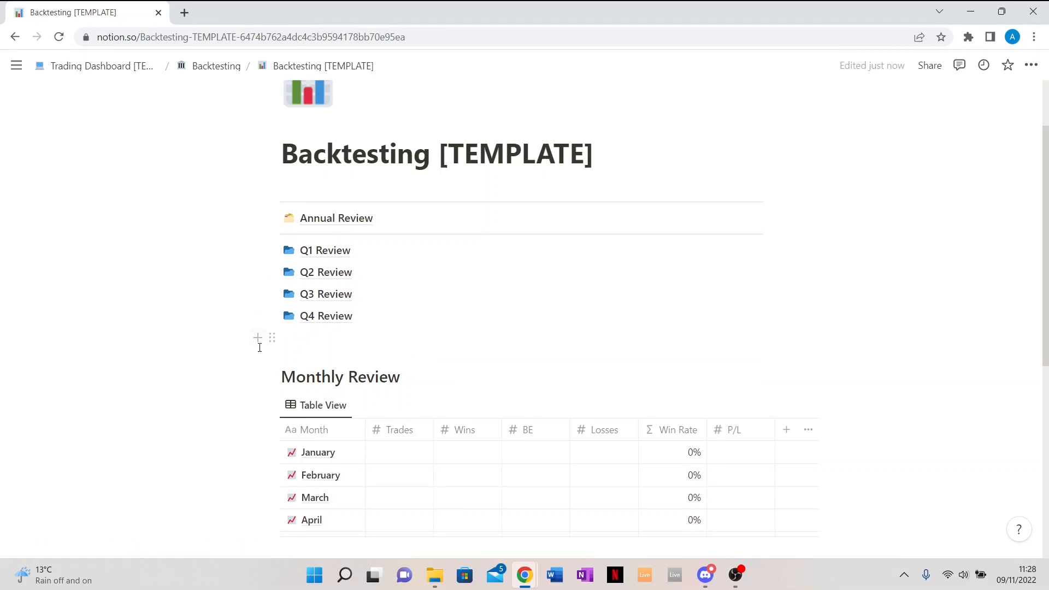
{"action": "scroll", "coordinate": [259, 347], "scroll_direction": "down", "scroll_amount": 4}
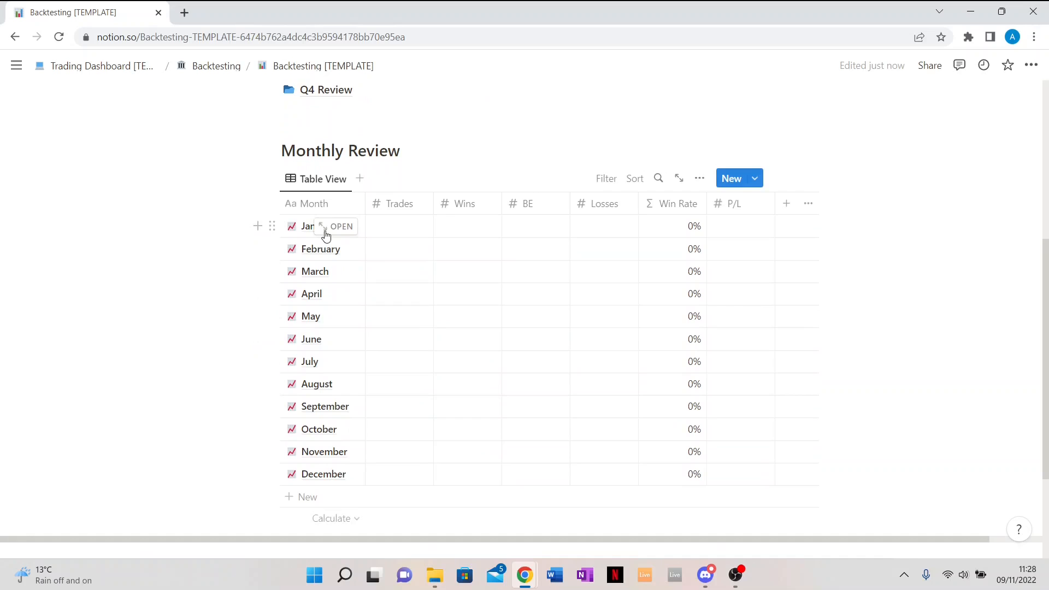
{"action": "left_click", "coordinate": [341, 229]}
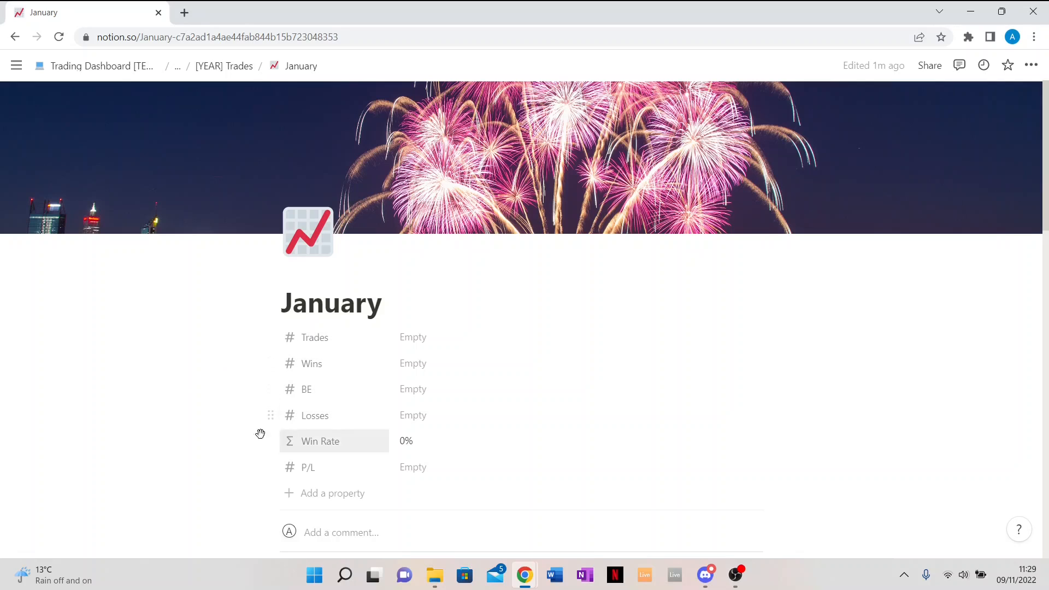
Review the January backtesting page from its properties and Monthly Goals to the Monthly Overview questions, and return to the main dashboard
{"action": "scroll", "coordinate": [220, 419], "scroll_direction": "down", "scroll_amount": 4}
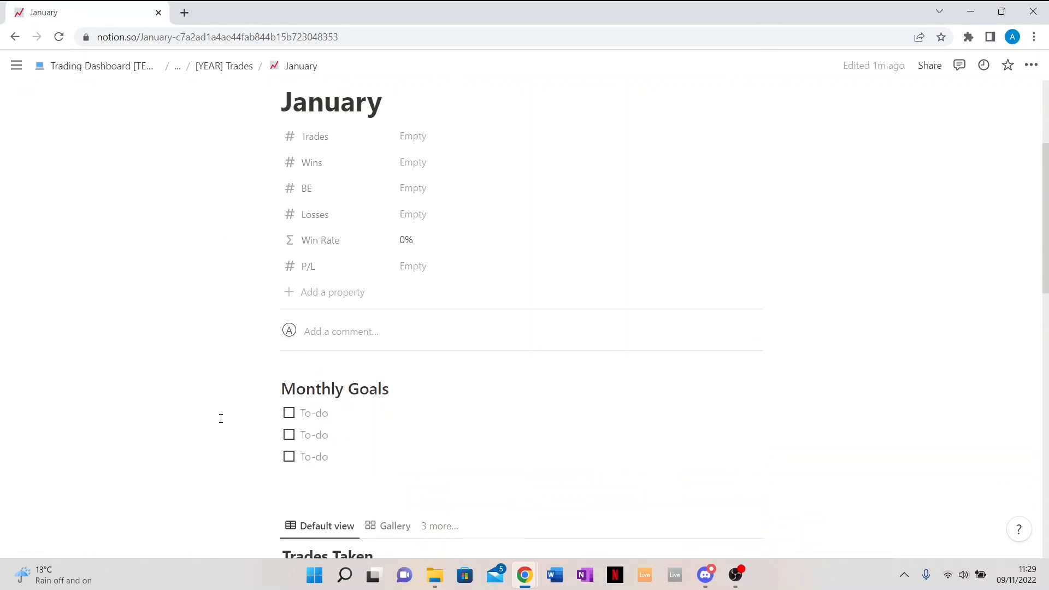
{"action": "scroll", "coordinate": [220, 418], "scroll_direction": "down", "scroll_amount": 5}
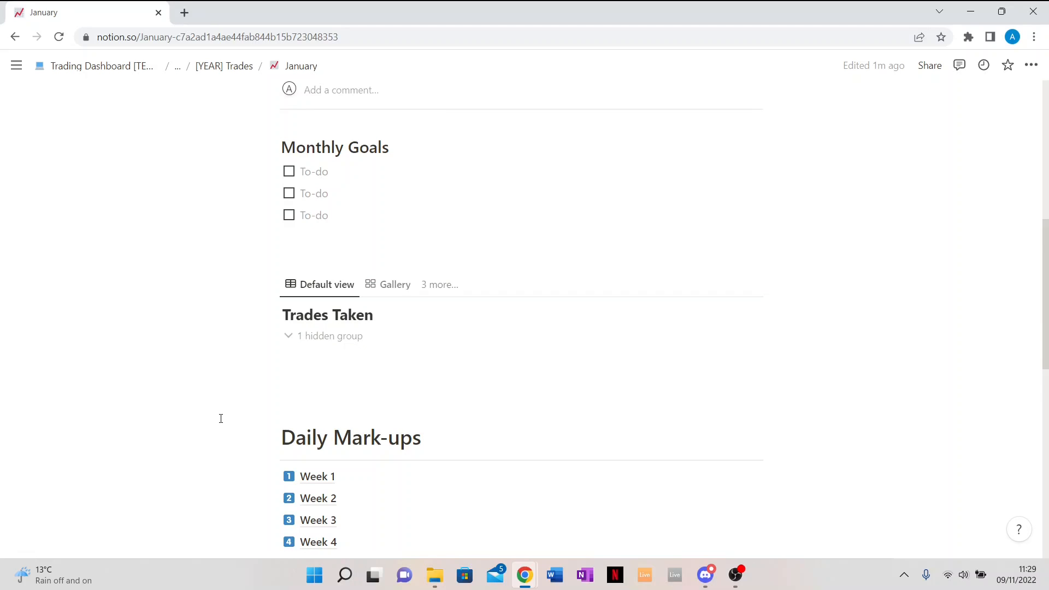
{"action": "scroll", "coordinate": [220, 419], "scroll_direction": "down", "scroll_amount": 2}
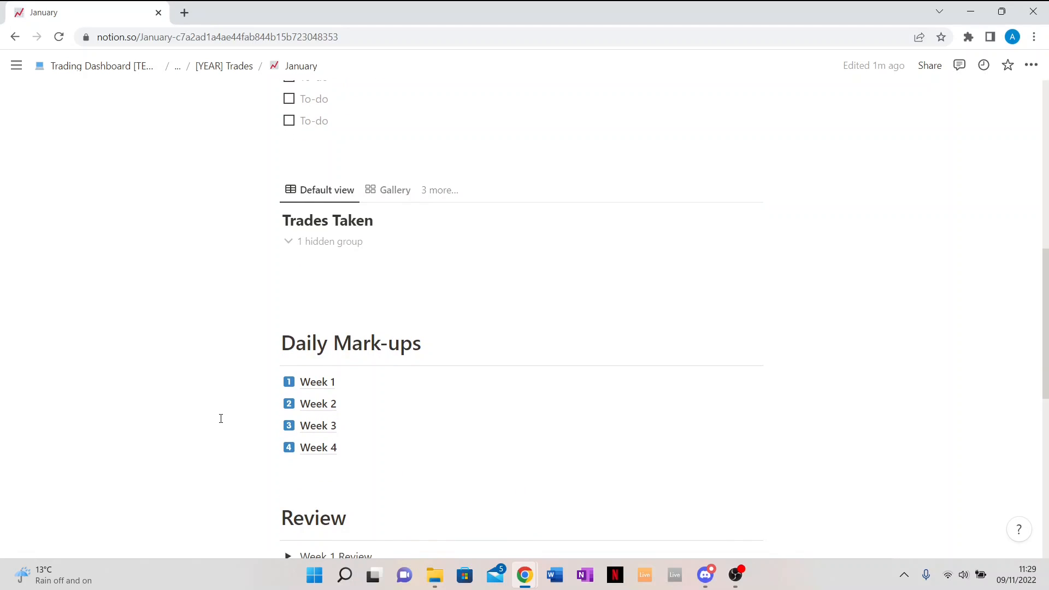
{"action": "scroll", "coordinate": [220, 418], "scroll_direction": "down", "scroll_amount": 4}
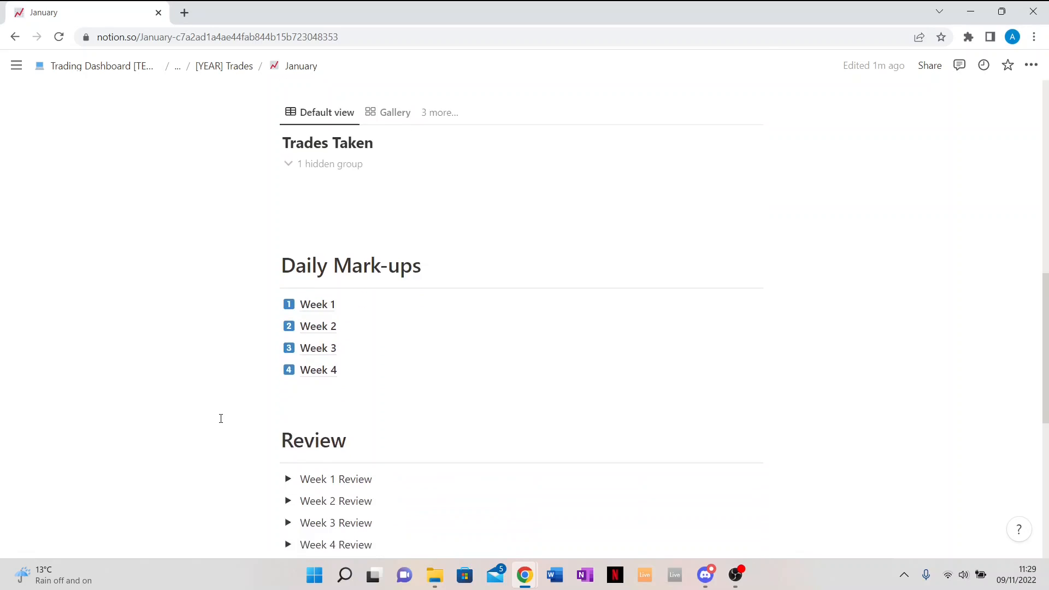
{"action": "scroll", "coordinate": [220, 418], "scroll_direction": "down", "scroll_amount": 2}
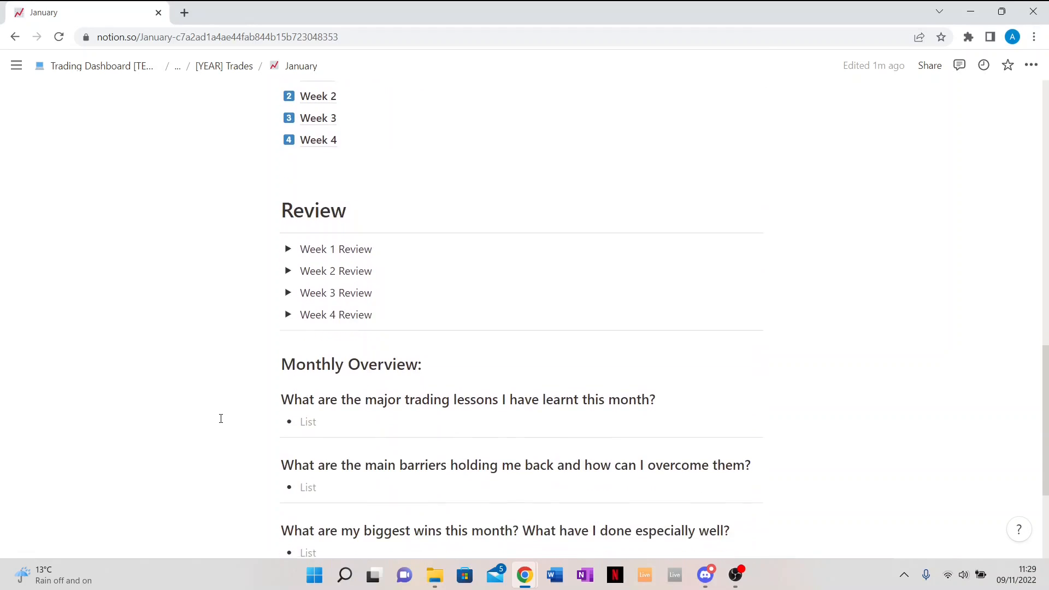
{"action": "scroll", "coordinate": [221, 418], "scroll_direction": "down", "scroll_amount": 2}
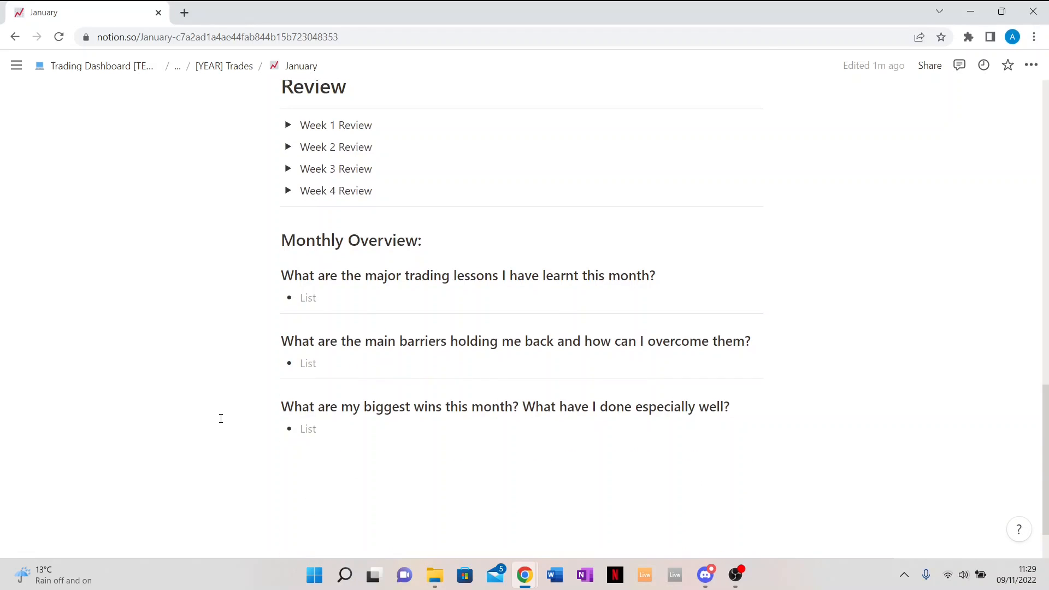
{"action": "scroll", "coordinate": [221, 419], "scroll_direction": "up", "scroll_amount": 15}
{"action": "left_click", "coordinate": [101, 66]}
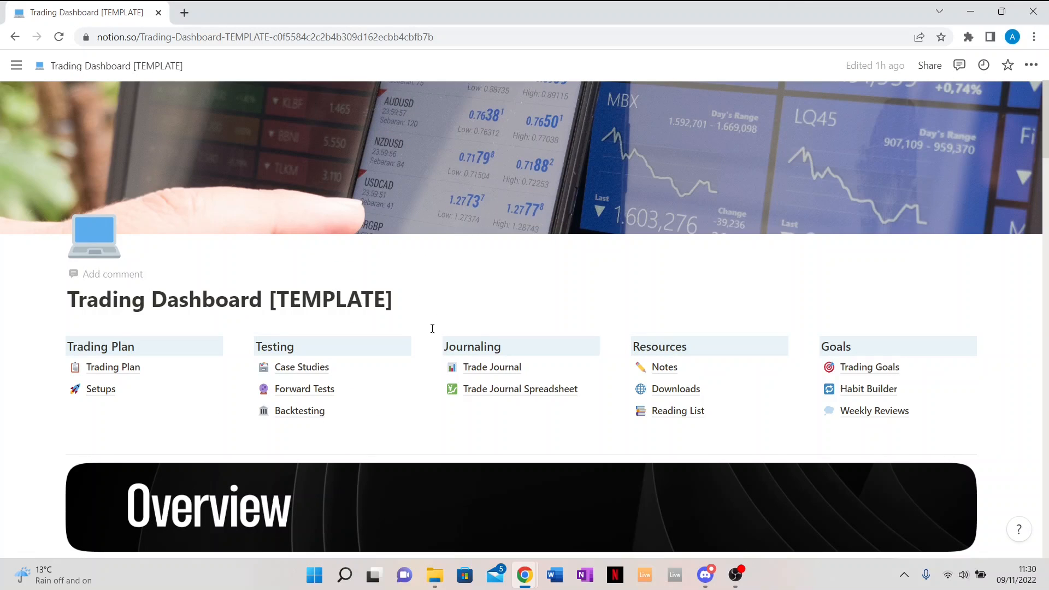
Create a new trade journal from the template on the Trade Journal page and look over its annual, quarterly and Monthly Review sections
{"action": "left_click", "coordinate": [503, 372]}
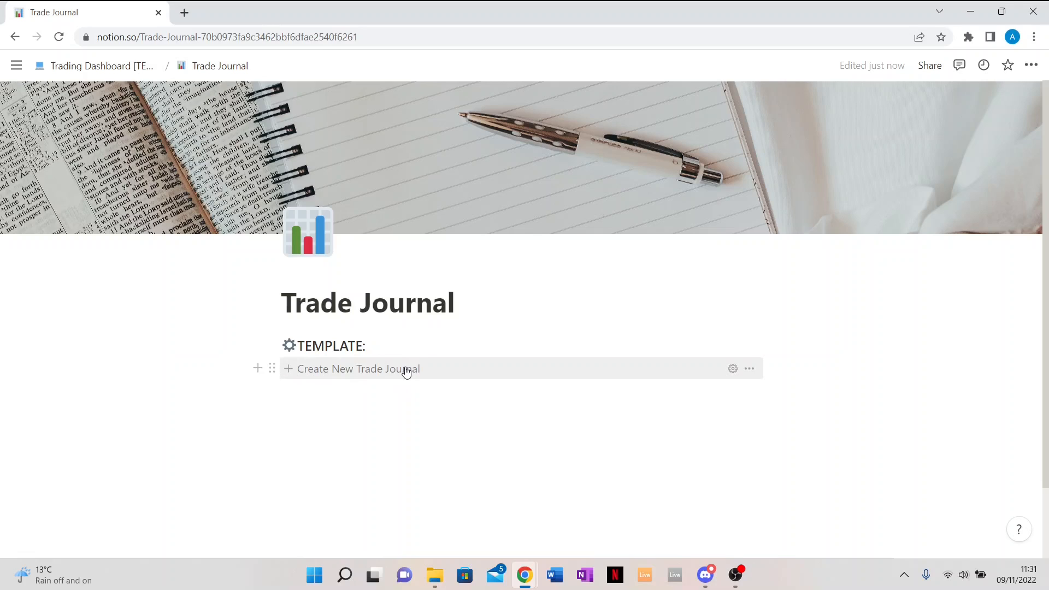
{"action": "left_click", "coordinate": [301, 370]}
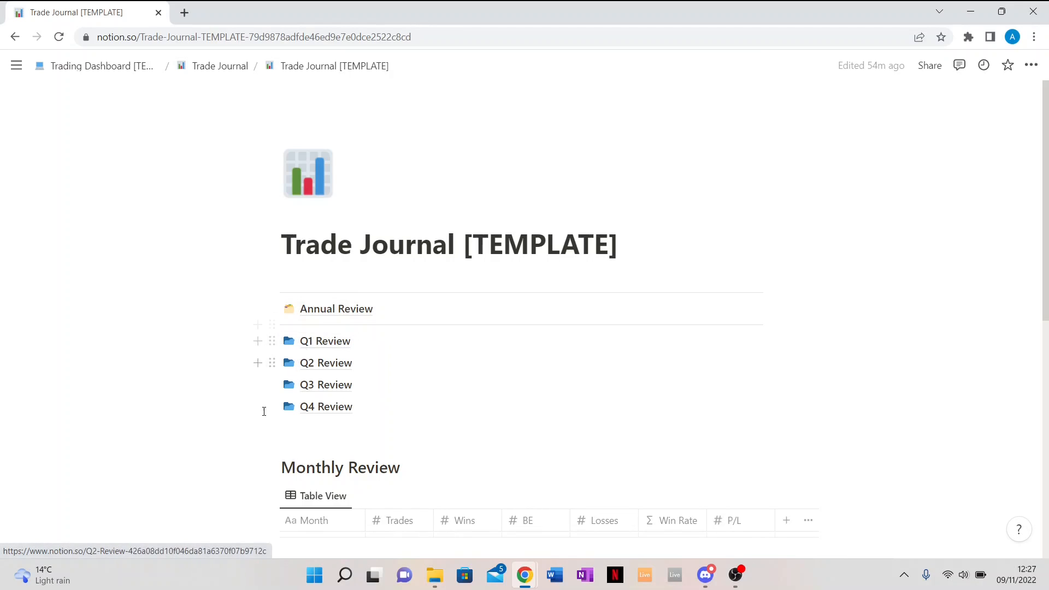
{"action": "scroll", "coordinate": [254, 404], "scroll_direction": "down", "scroll_amount": 2}
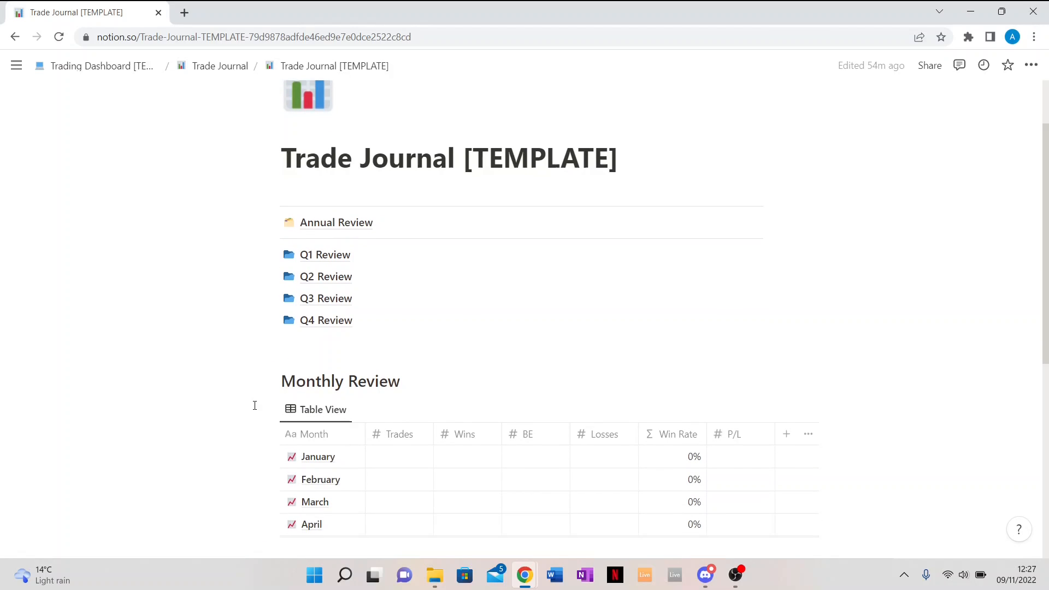
{"action": "scroll", "coordinate": [255, 405], "scroll_direction": "down", "scroll_amount": 2}
{"action": "scroll", "coordinate": [255, 405], "scroll_direction": "down", "scroll_amount": 2}
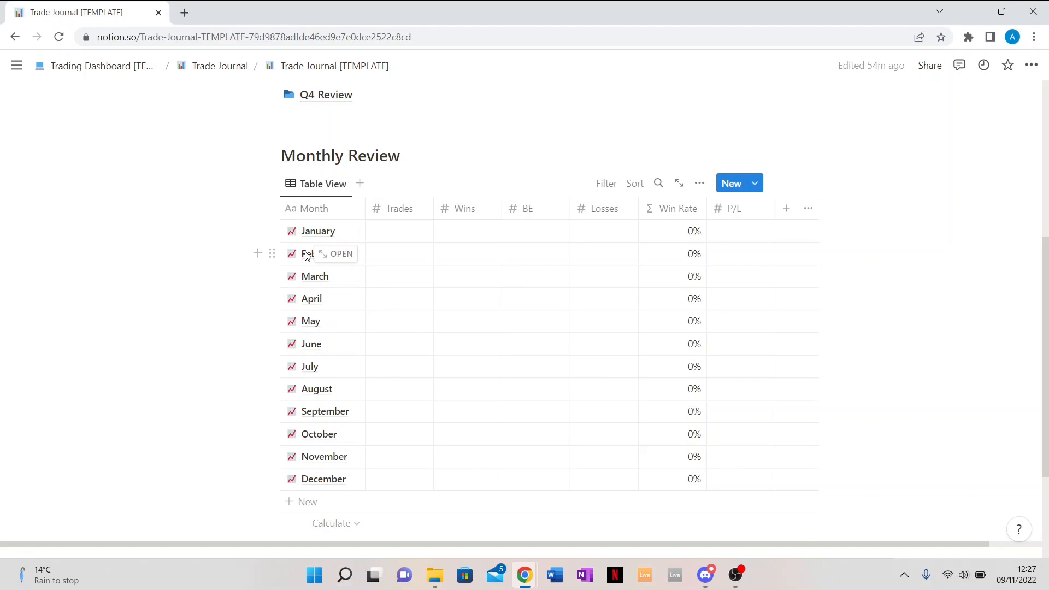
Open January from the trade journal's Monthly Review table and review its properties, Monthly Goals and Trades Taken section
{"action": "left_click", "coordinate": [337, 232]}
{"action": "scroll", "coordinate": [205, 328], "scroll_direction": "down", "scroll_amount": 3}
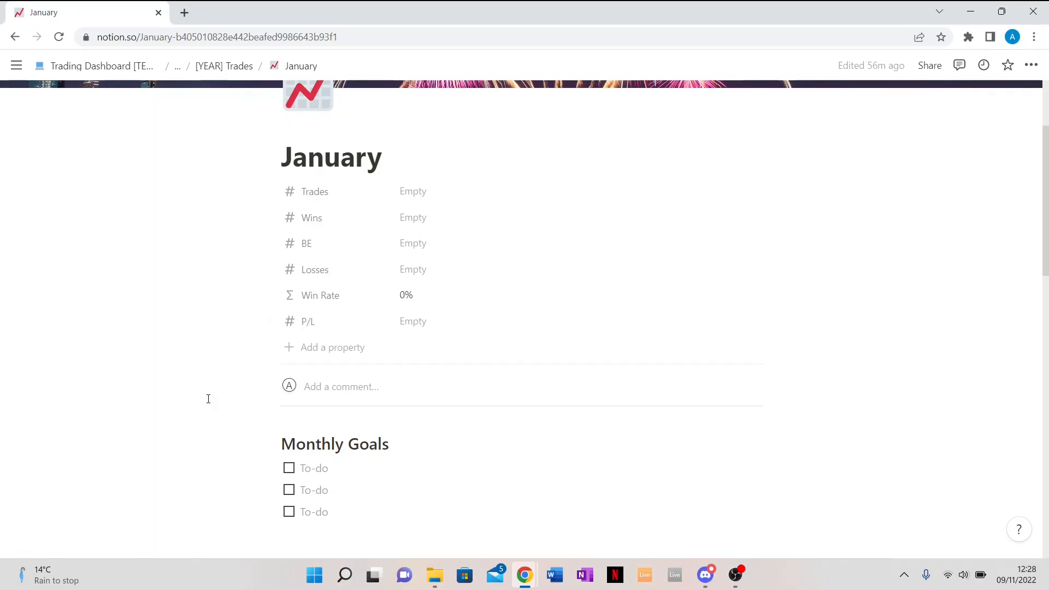
{"action": "scroll", "coordinate": [208, 399], "scroll_direction": "down", "scroll_amount": 2}
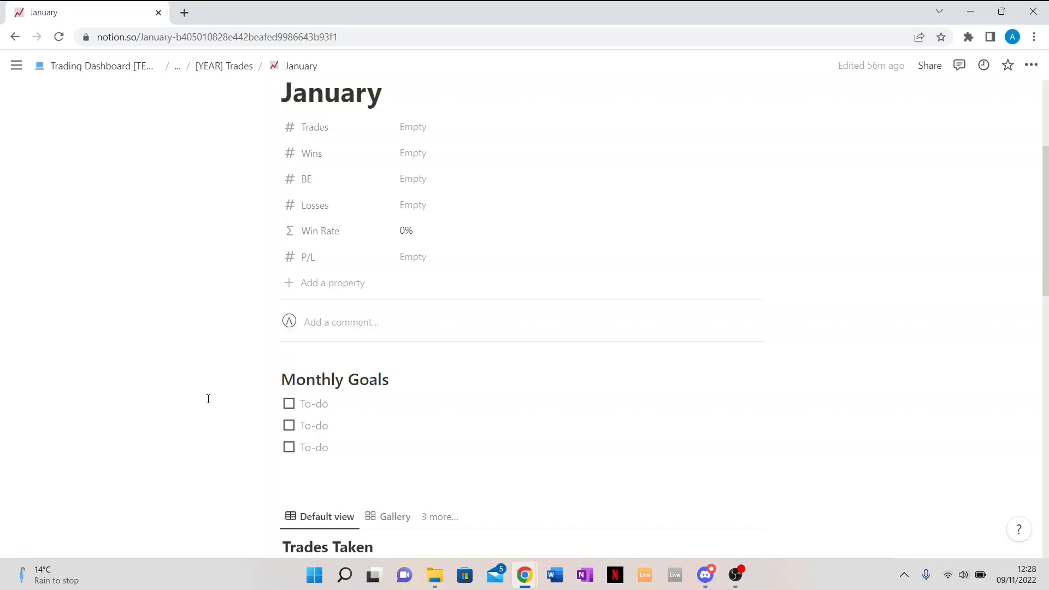
{"action": "scroll", "coordinate": [209, 399], "scroll_direction": "down", "scroll_amount": 3}
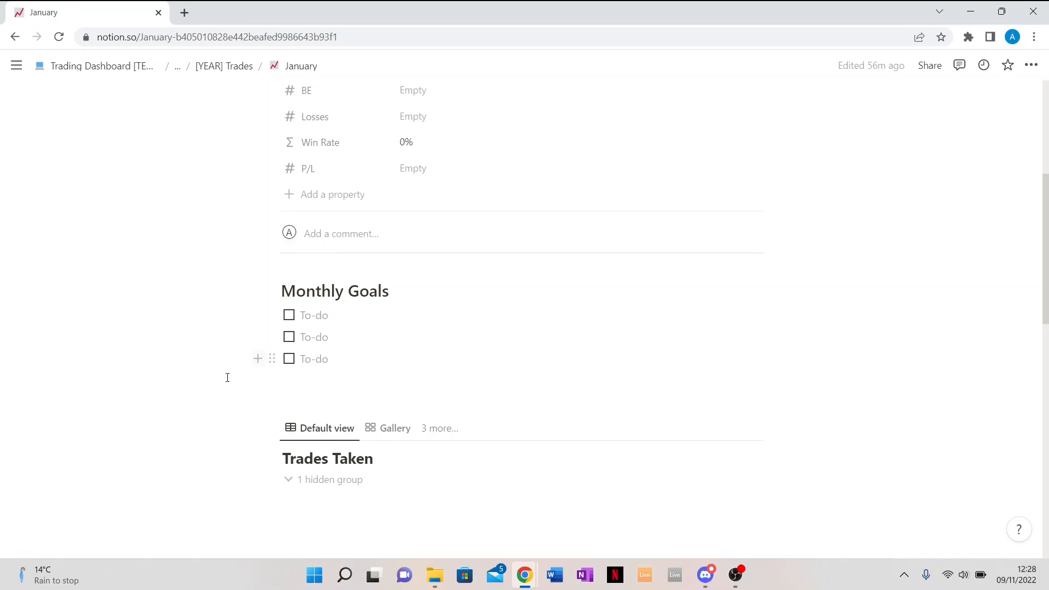
{"action": "scroll", "coordinate": [210, 403], "scroll_direction": "down", "scroll_amount": 3}
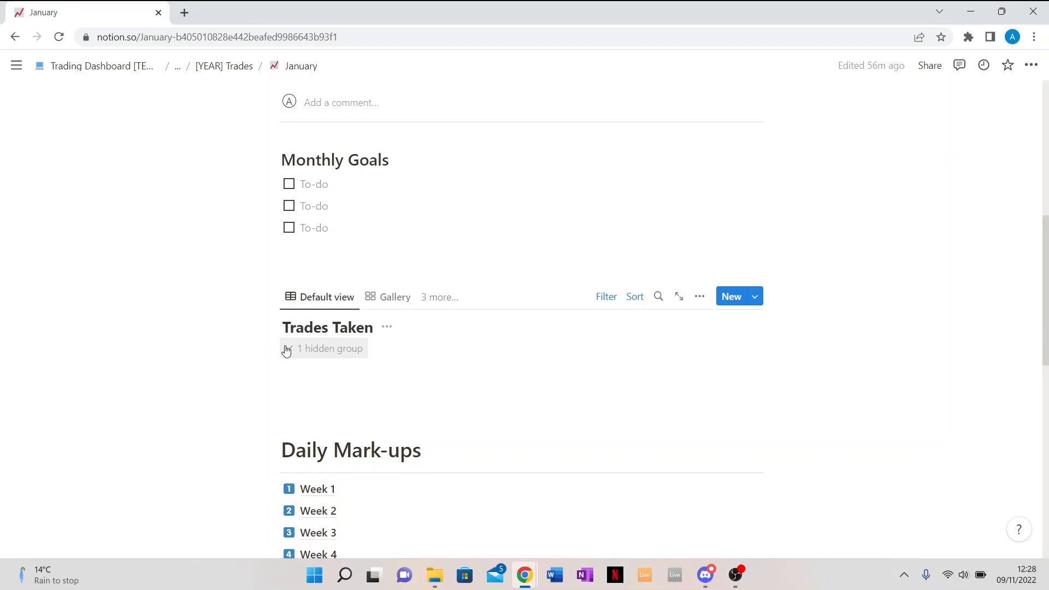
Expand the hidden group under Trades Taken and add a trade titled "Trade #1" with the pair EURUSD
{"action": "left_click", "coordinate": [286, 349]}
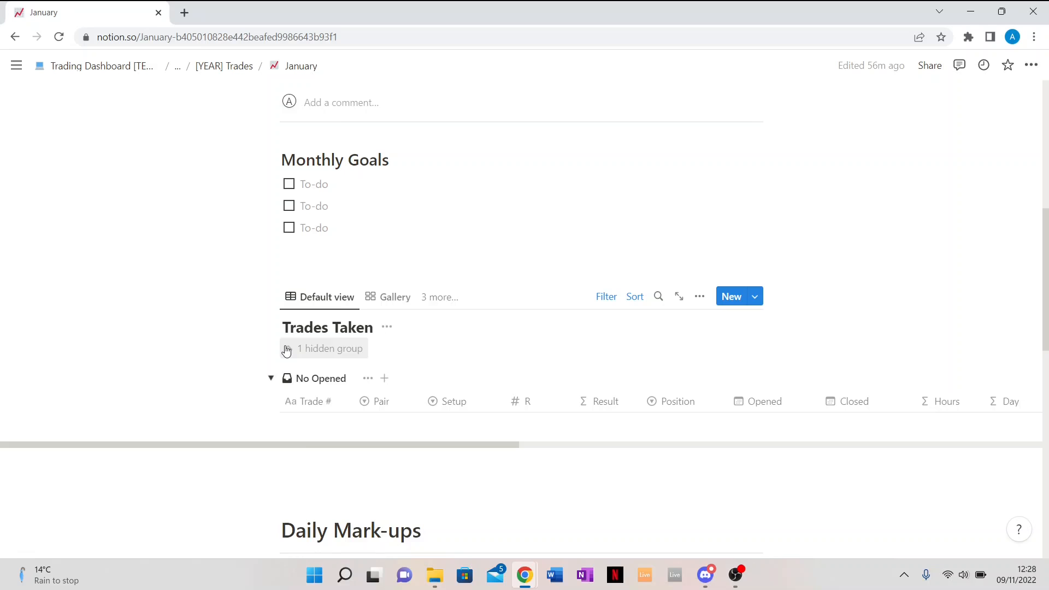
{"action": "scroll", "coordinate": [210, 326], "scroll_direction": "down", "scroll_amount": 1}
{"action": "scroll", "coordinate": [209, 326], "scroll_direction": "down", "scroll_amount": 1}
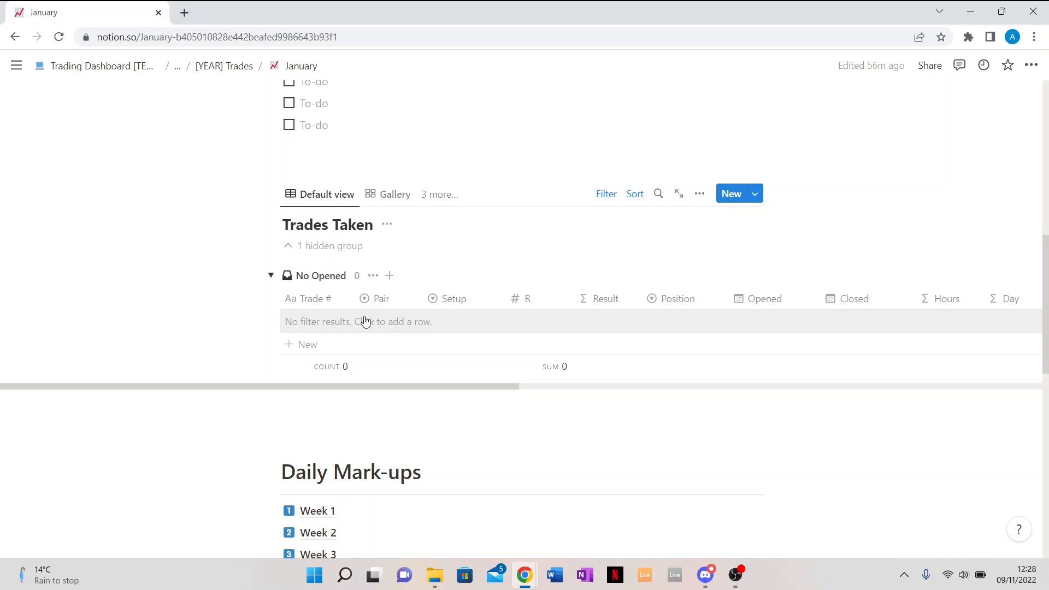
{"action": "left_click", "coordinate": [310, 344]}
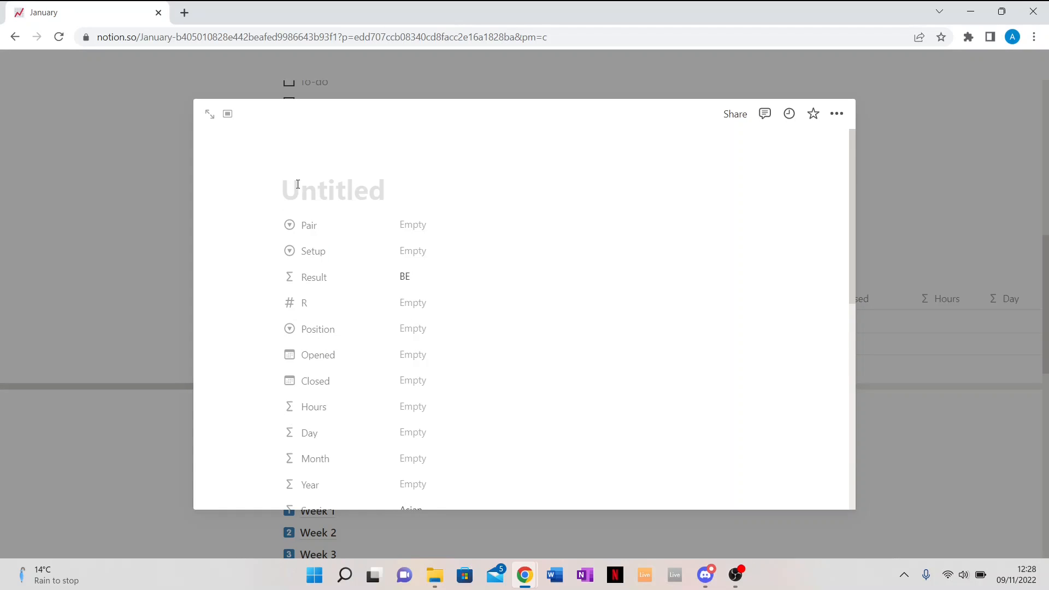
{"action": "type", "text": "Trade"}
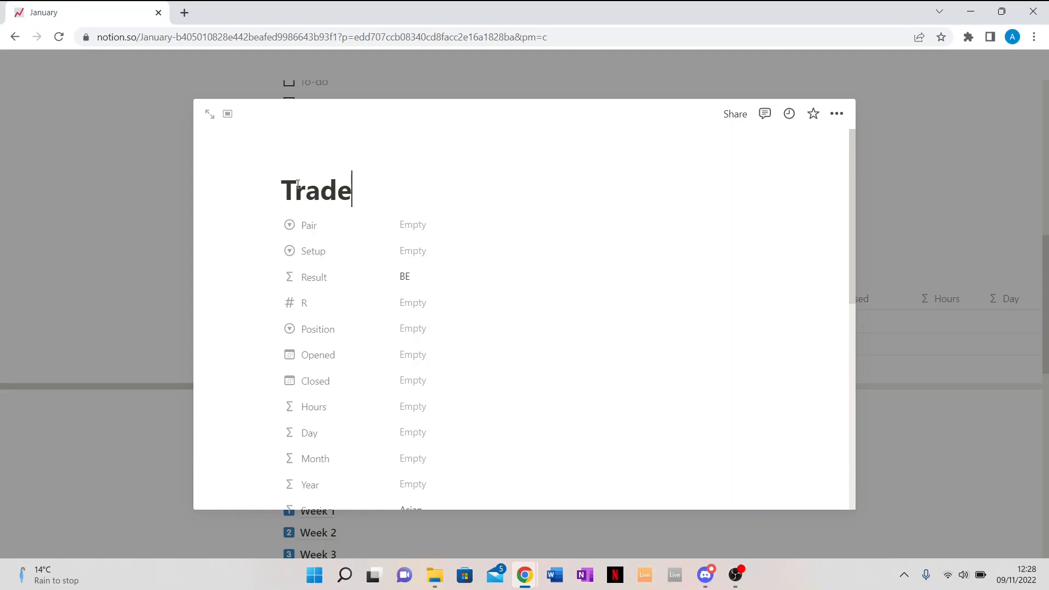
{"action": "type", "text": " #1"}
{"action": "left_click", "coordinate": [425, 225]}
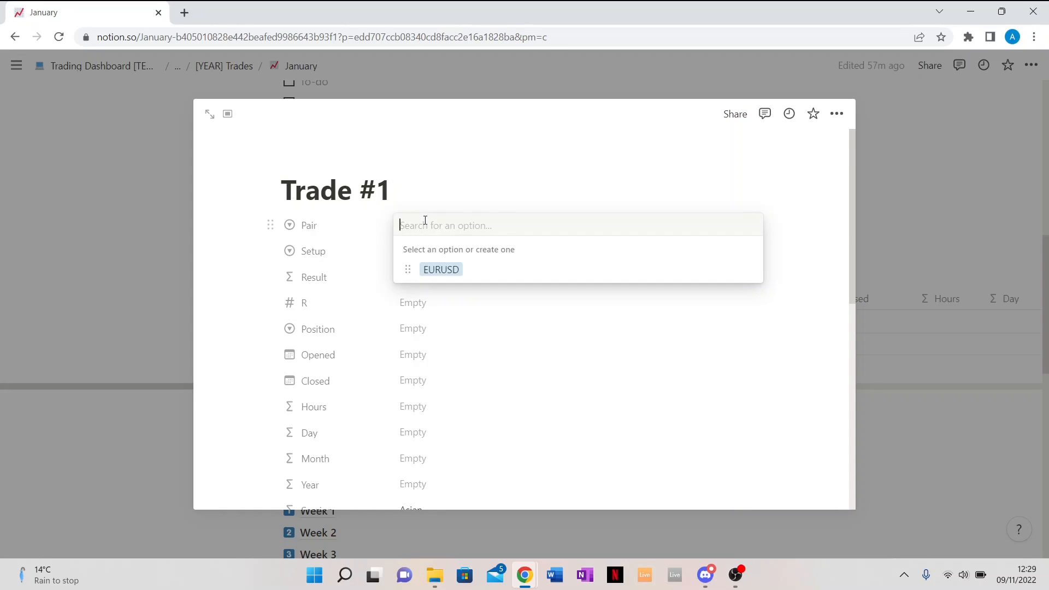
{"action": "left_click", "coordinate": [443, 270]}
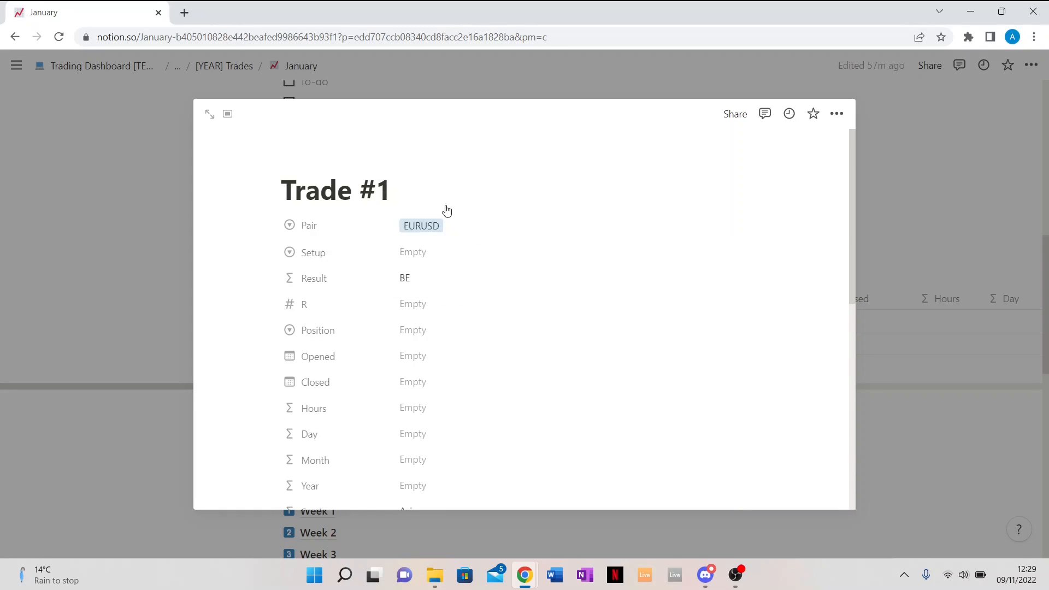
Add an AUDUSD option to the Pair property and set Trade #1's pair to AUDUSD
{"action": "left_click", "coordinate": [307, 226]}
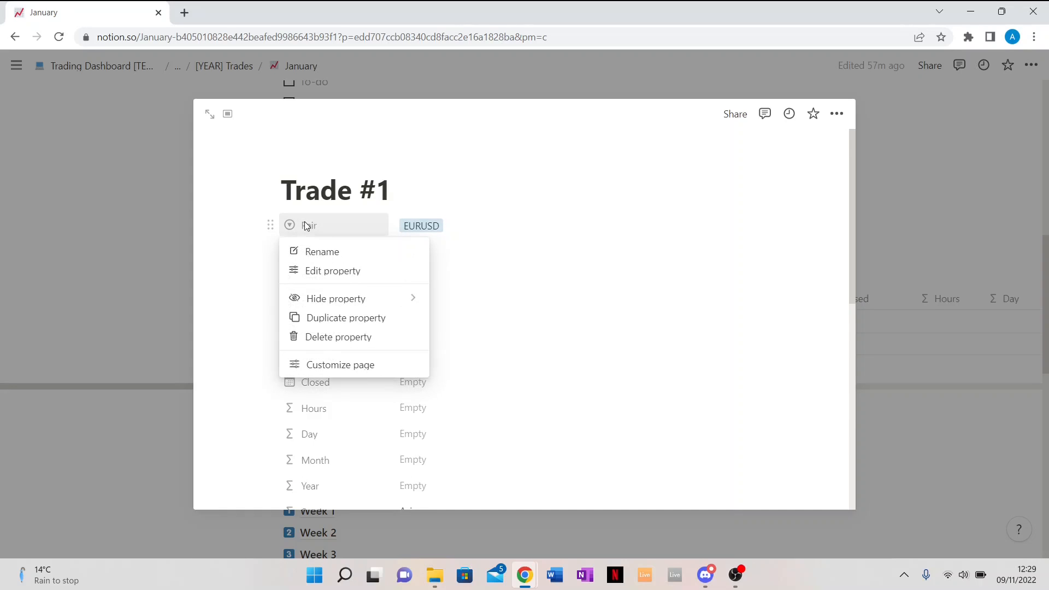
{"action": "left_click", "coordinate": [339, 270]}
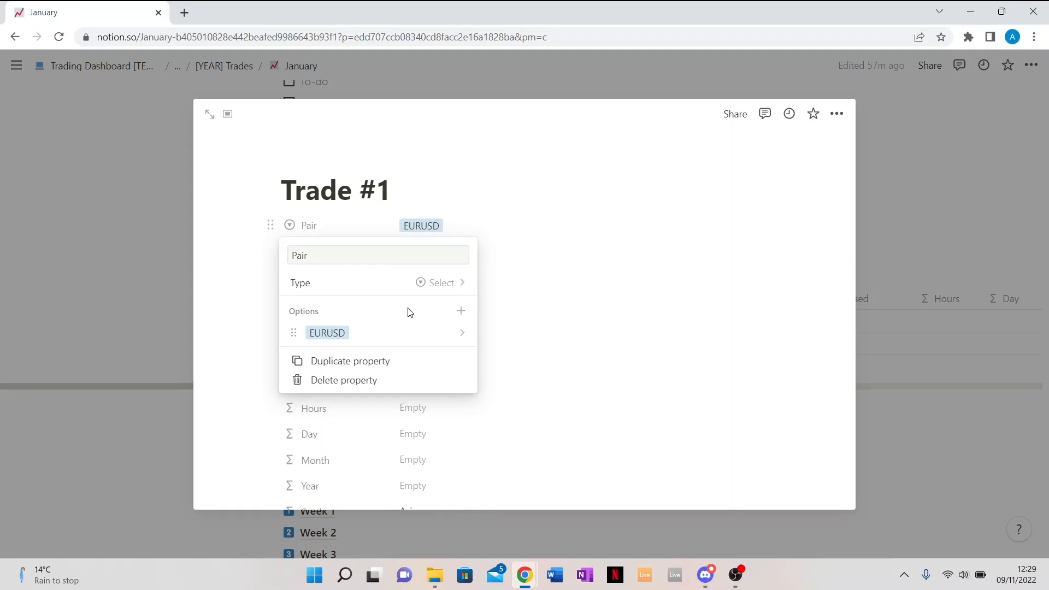
{"action": "left_click", "coordinate": [460, 311]}
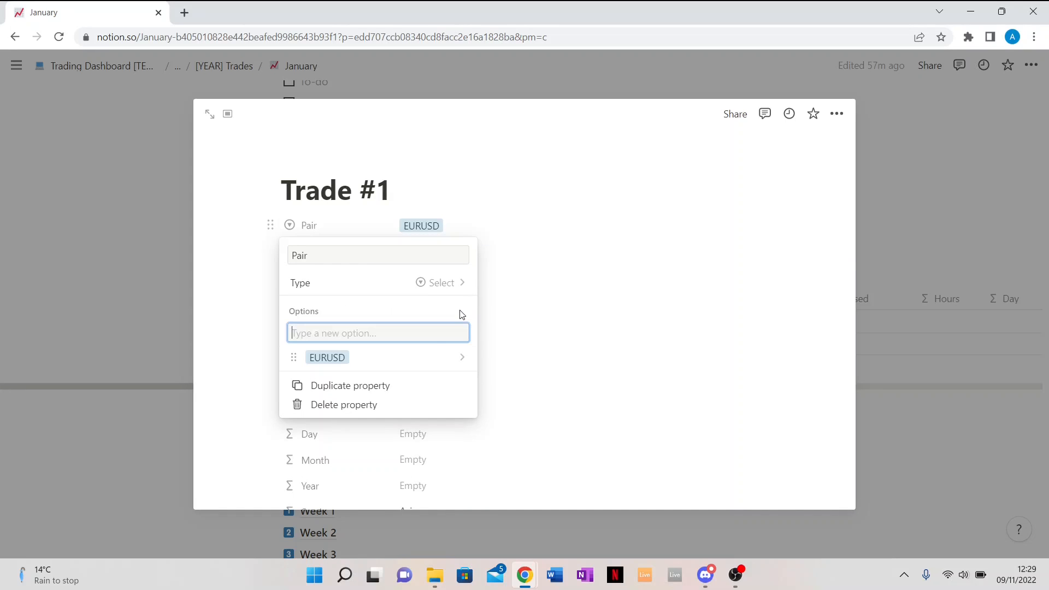
{"action": "type", "text": "AUDUSD"}
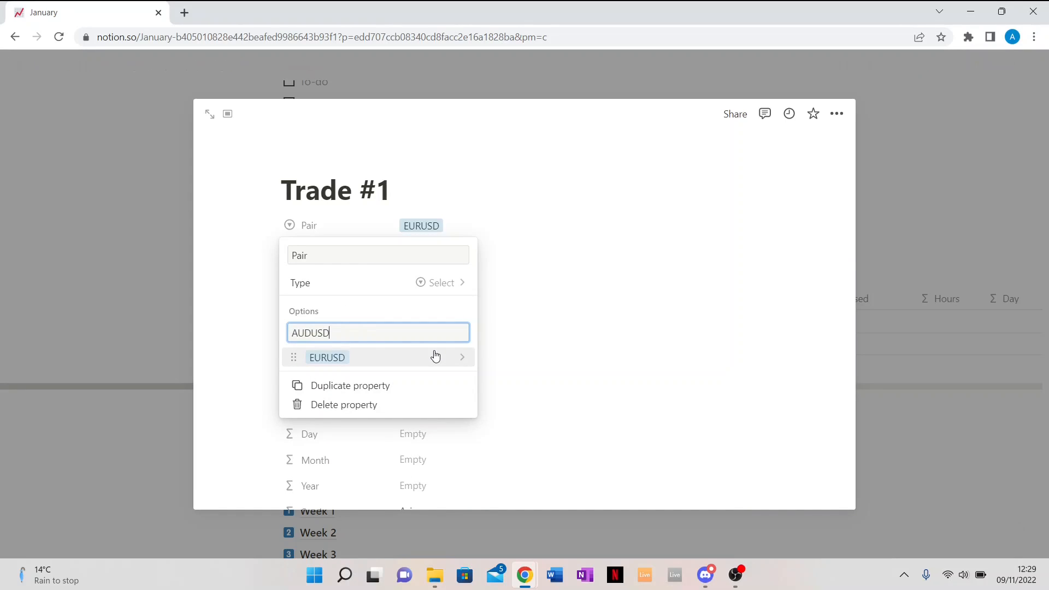
{"action": "key", "text": "Return"}
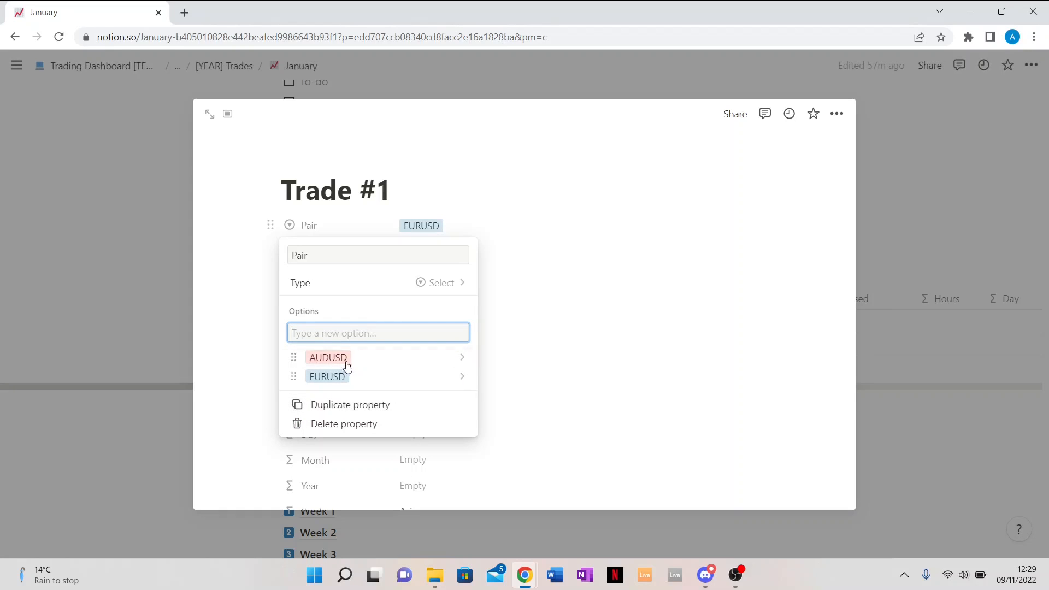
{"action": "key", "text": "Escape"}
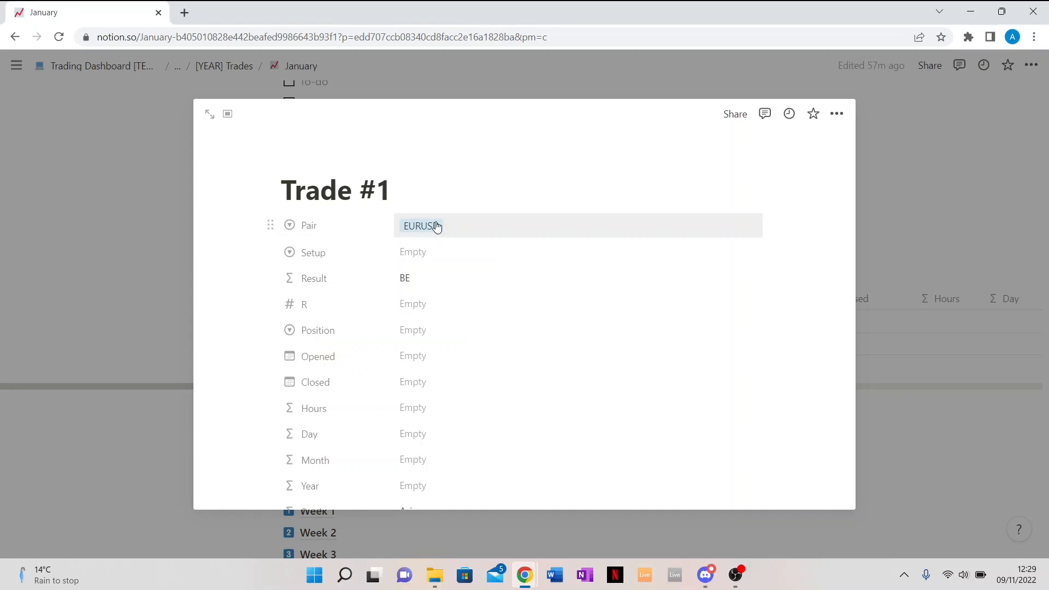
{"action": "left_click", "coordinate": [435, 225]}
{"action": "left_click", "coordinate": [448, 271]}
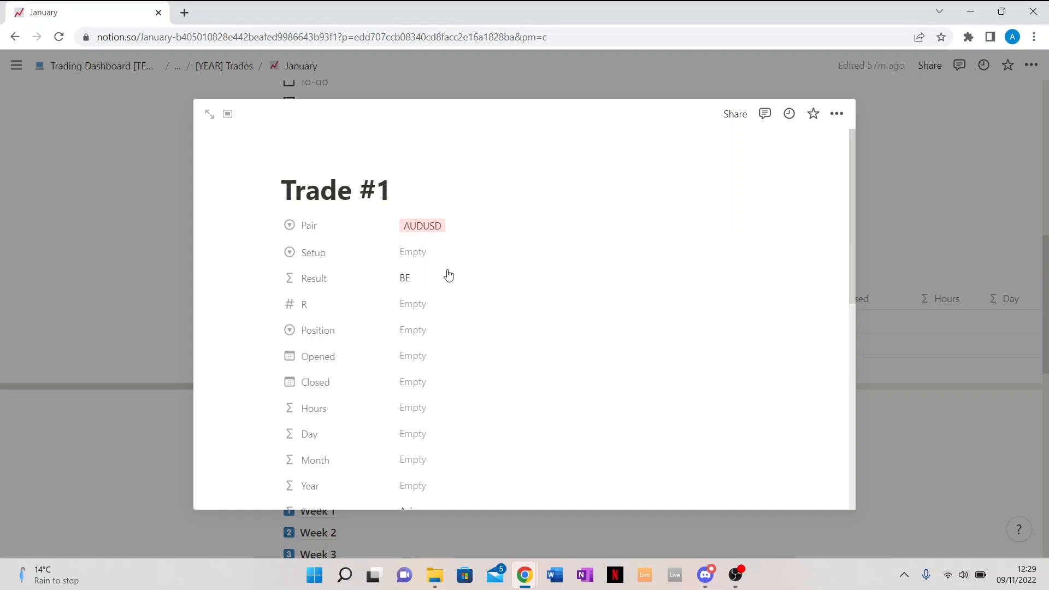
Check the available Setup options without choosing one, and move the R property above Result
{"action": "left_click", "coordinate": [425, 254]}
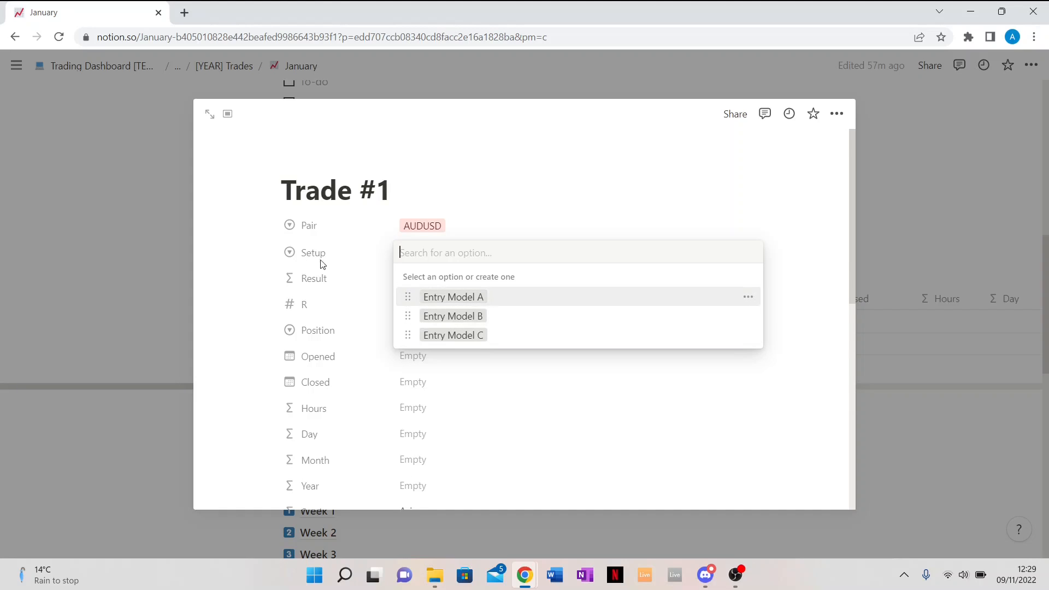
{"action": "left_click", "coordinate": [484, 232]}
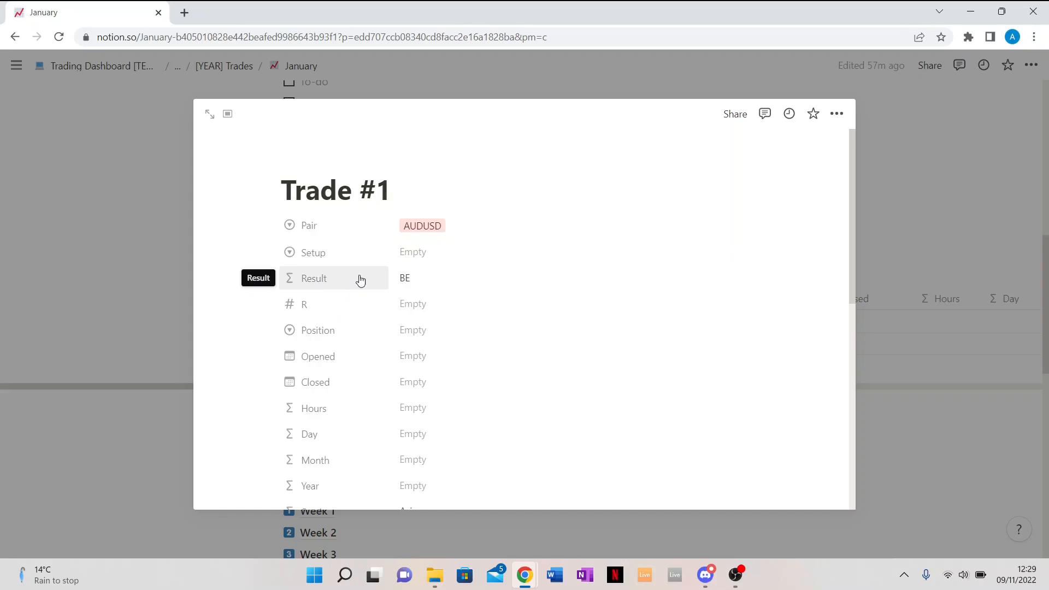
{"action": "left_click_drag", "start_coordinate": [273, 302], "coordinate": [269, 276]}
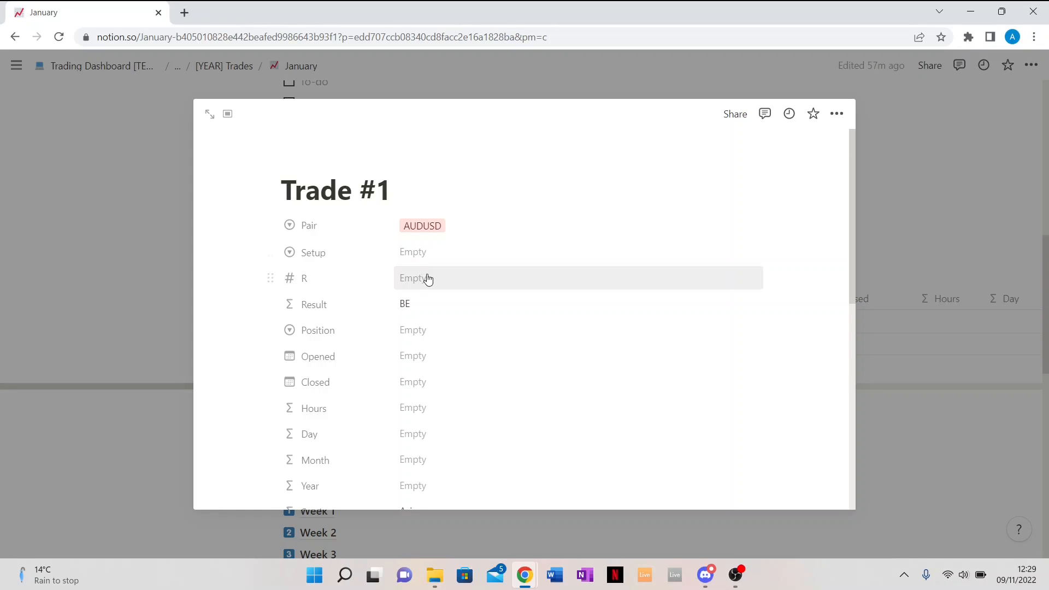
Try R values of 3 and 0 for Trade #1 and finally set R to -1
{"action": "left_click", "coordinate": [426, 276]}
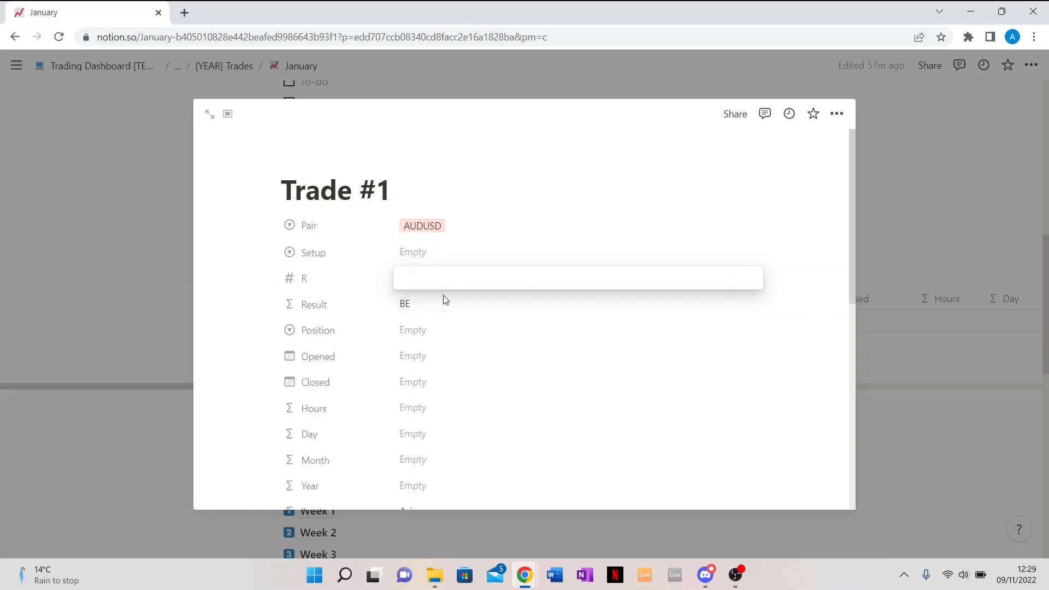
{"action": "type", "text": "3"}
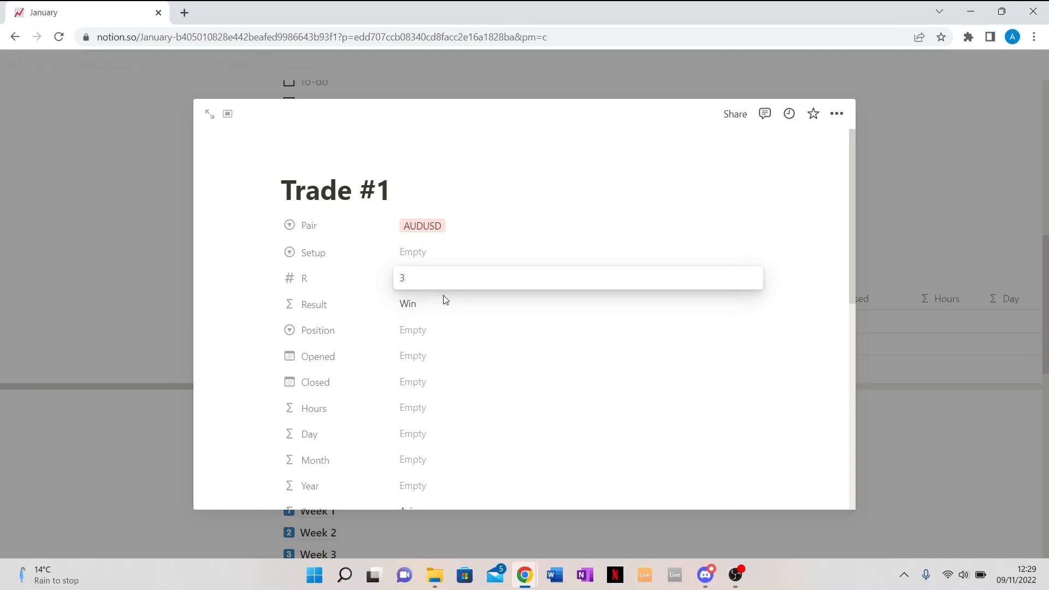
{"action": "key", "text": "BackSpace"}
{"action": "type", "text": "0"}
{"action": "type", "text": "-1"}
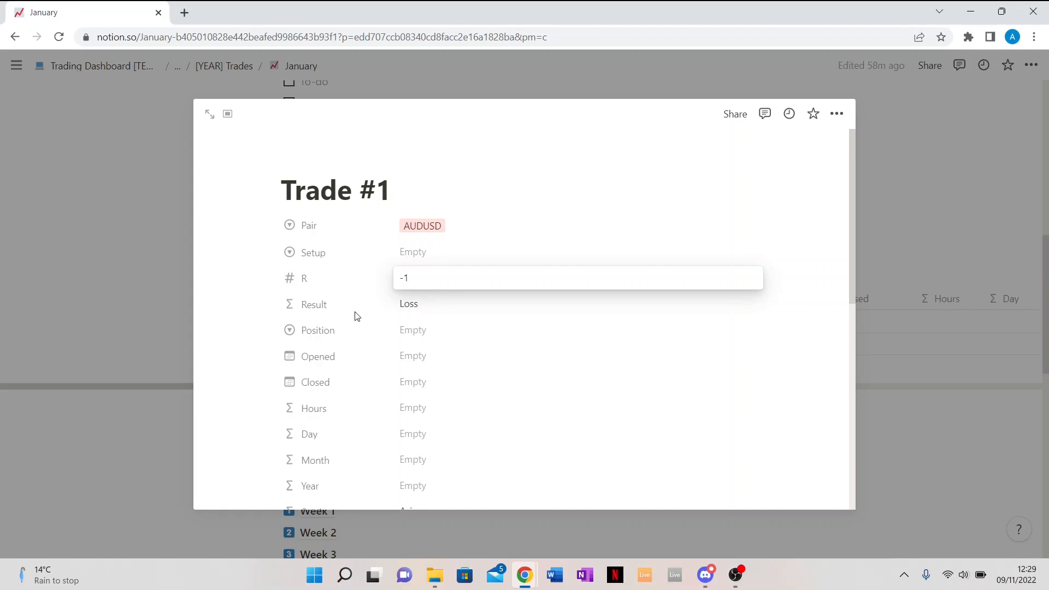
{"action": "key", "text": "Return"}
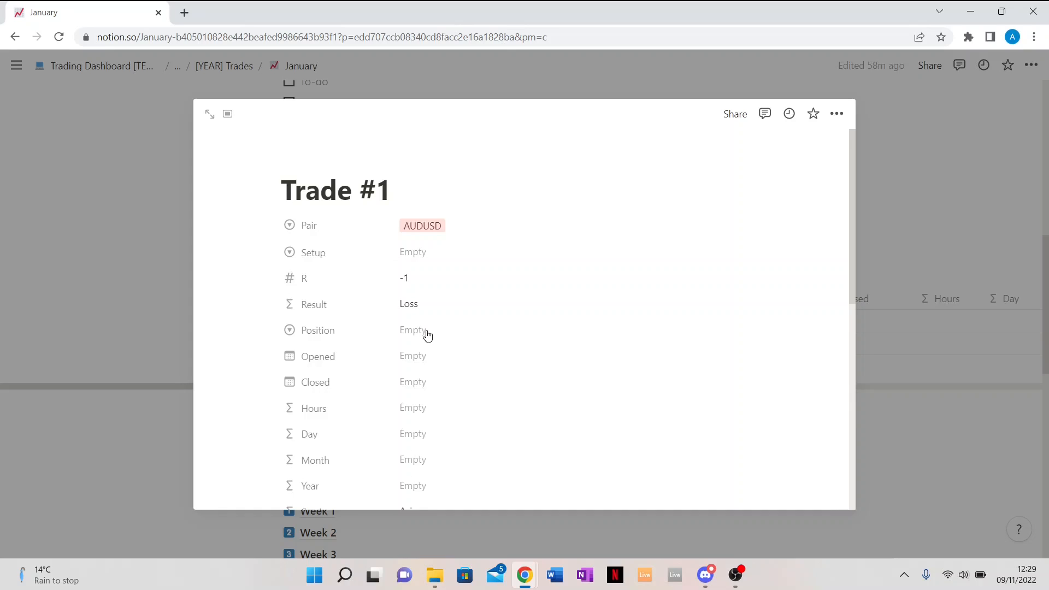
Set Trade #1's position to Long and its Opened date and time to 07/11/2022 8:23
{"action": "left_click", "coordinate": [428, 335]}
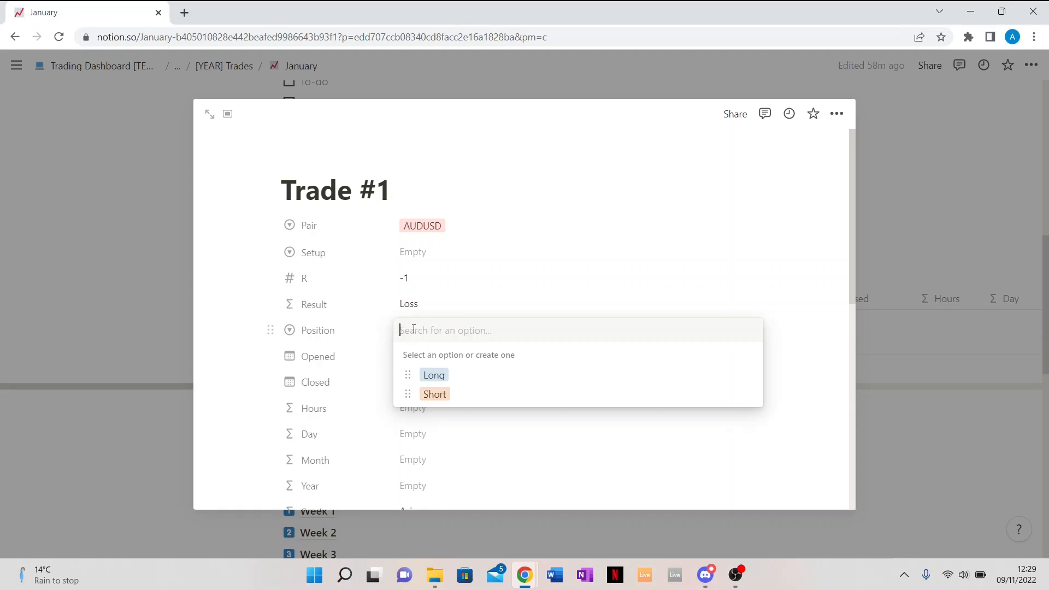
{"action": "left_click", "coordinate": [437, 381]}
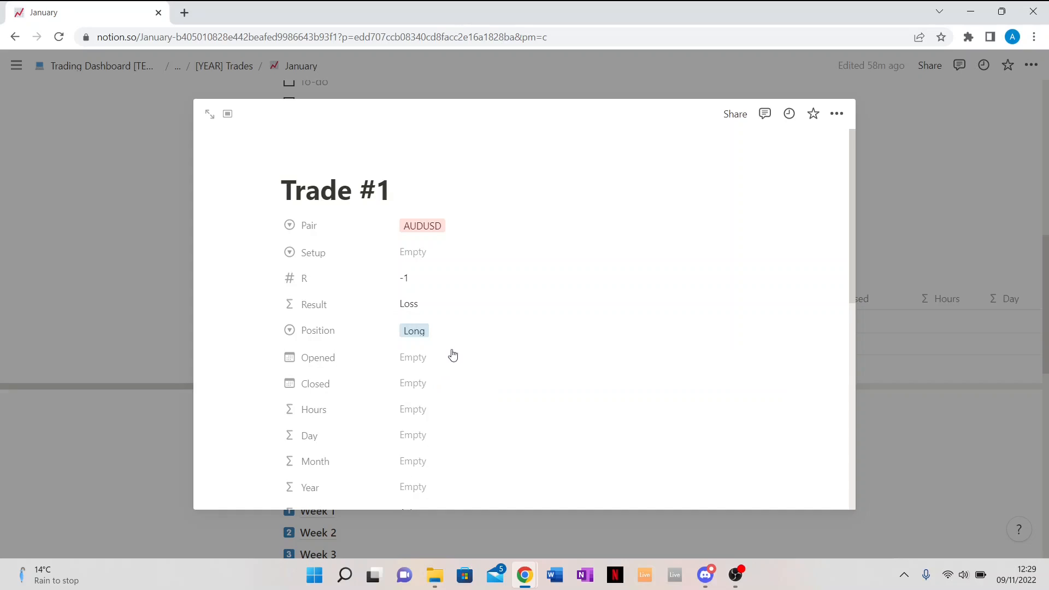
{"action": "scroll", "coordinate": [455, 339], "scroll_direction": "down", "scroll_amount": 1}
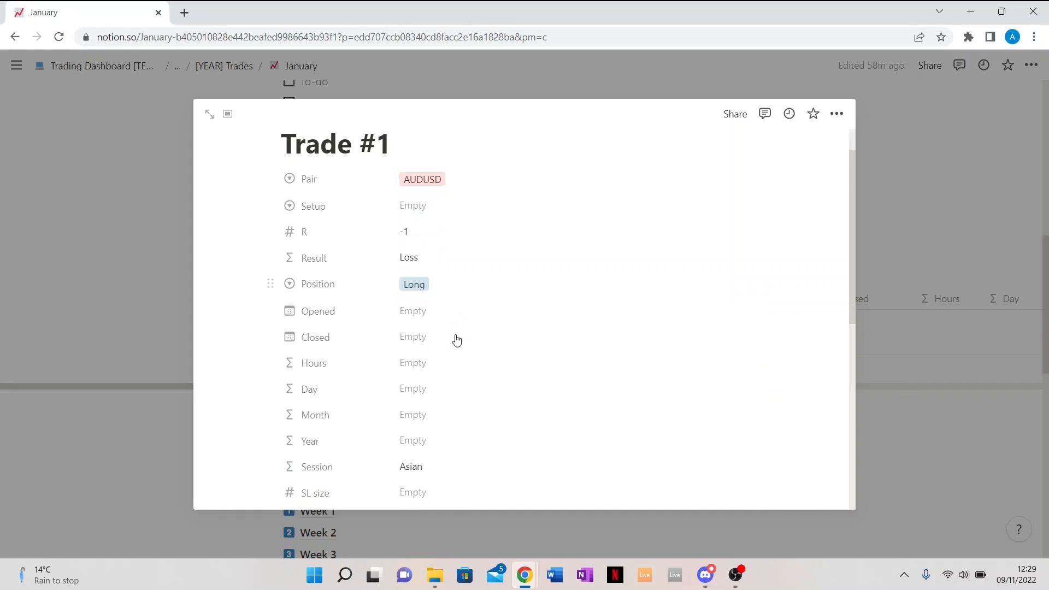
{"action": "left_click", "coordinate": [414, 317]}
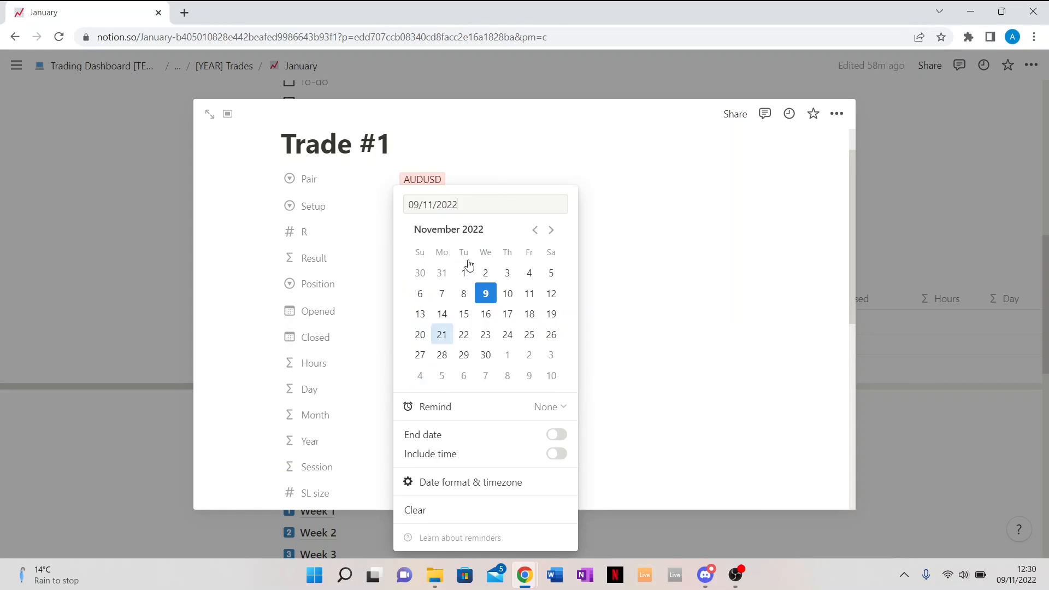
{"action": "left_click", "coordinate": [441, 292]}
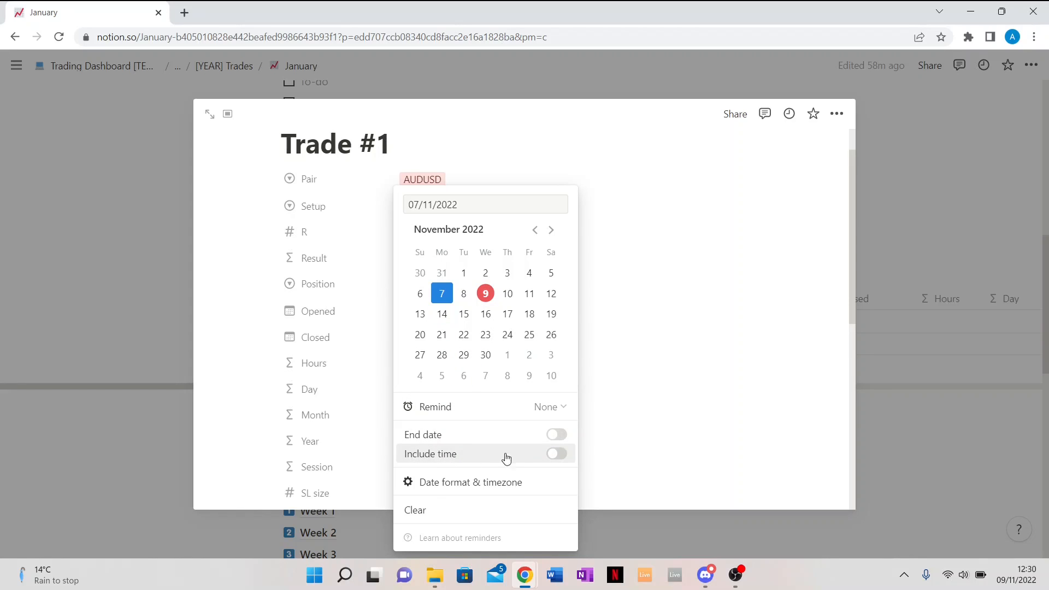
{"action": "left_click", "coordinate": [558, 461]}
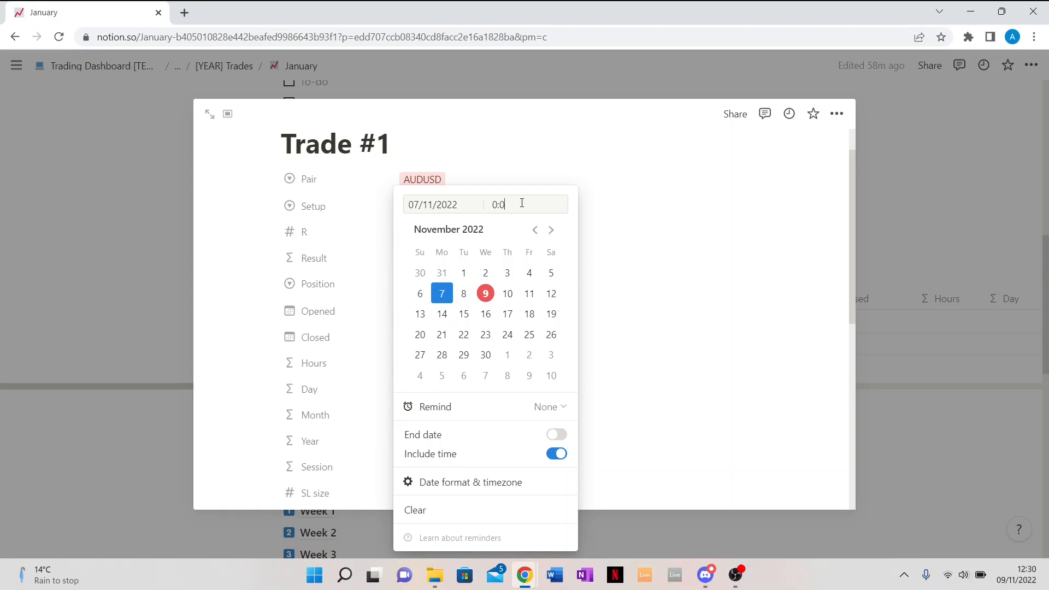
{"action": "key", "text": "BackSpace"}
{"action": "key", "text": "BackSpace"}
{"action": "key", "text": "BackSpace"}
{"action": "type", "text": "*"}
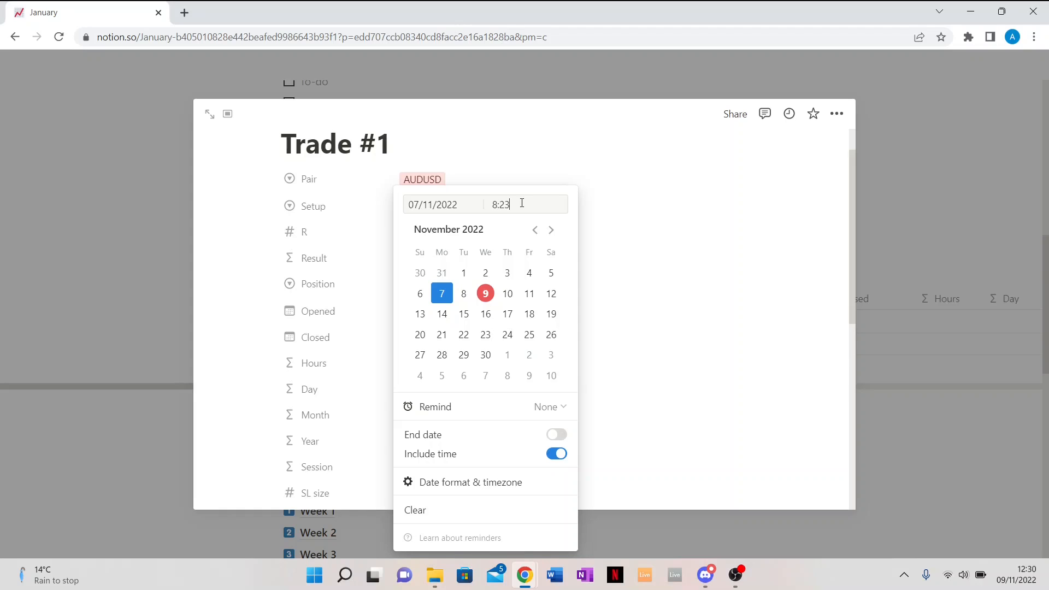
{"action": "left_click", "coordinate": [613, 203]}
Set Trade #1's Closed date to 08/11/2022 with the time included as 15:38
{"action": "left_click", "coordinate": [419, 342]}
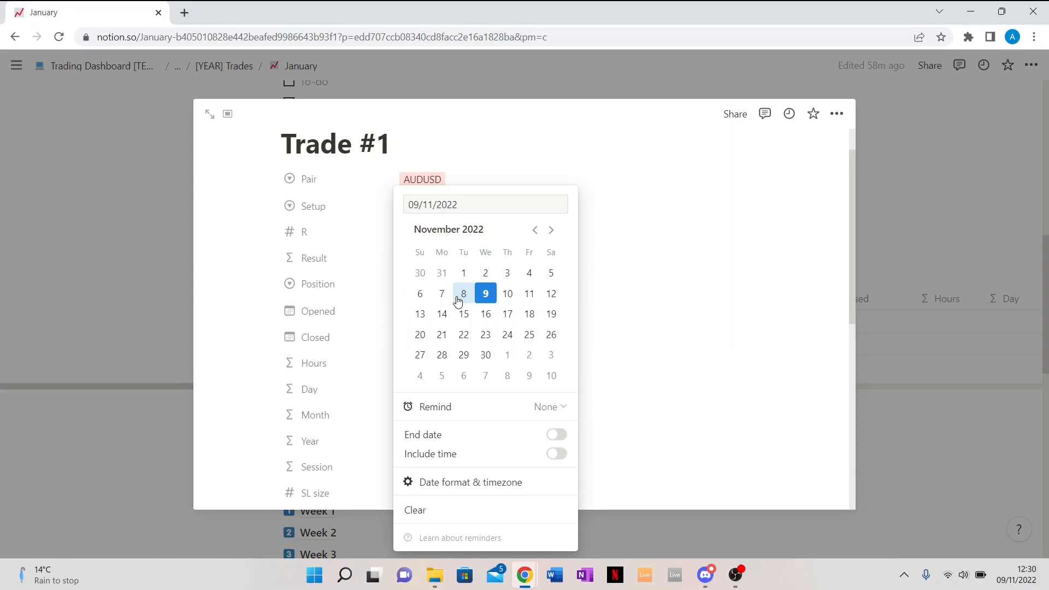
{"action": "left_click", "coordinate": [458, 300]}
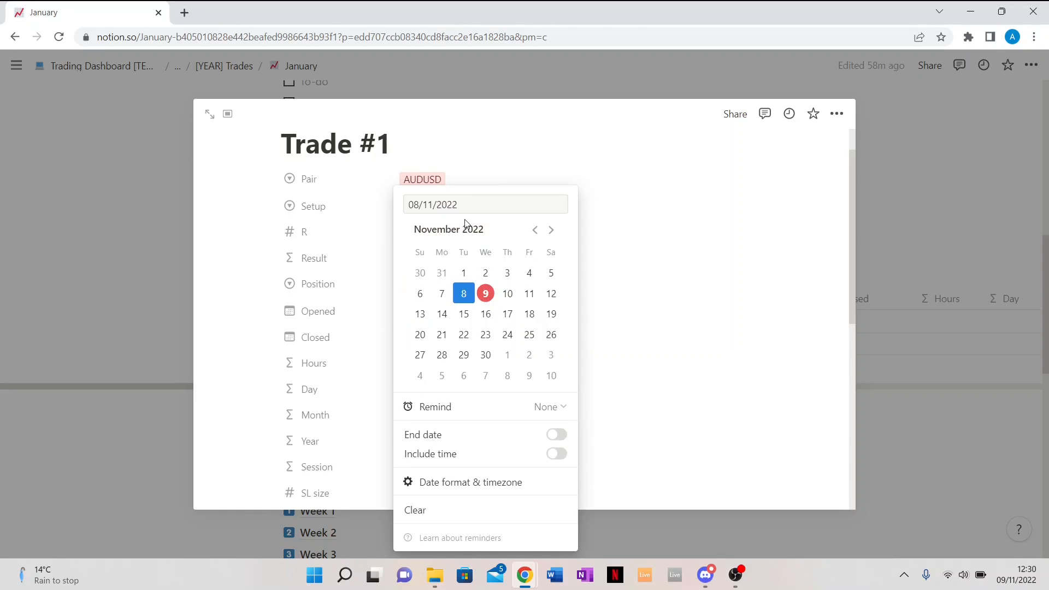
{"action": "left_click", "coordinate": [552, 455]}
{"action": "double_click", "coordinate": [521, 204]}
{"action": "key", "text": "BackSpace"}
{"action": "key", "text": "BackSpace"}
{"action": "key", "text": "BackSpace"}
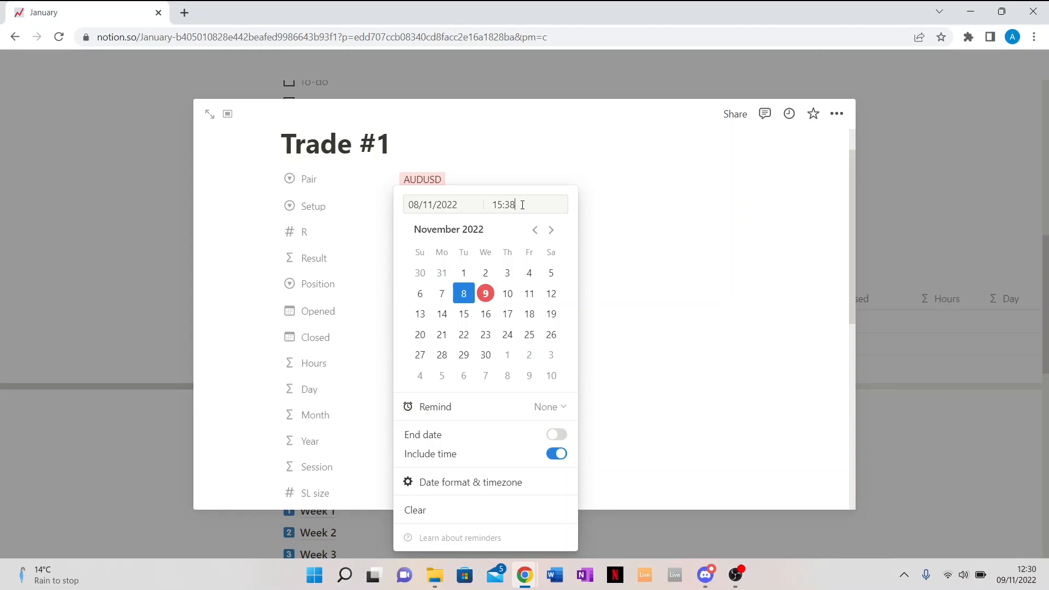
{"action": "left_click", "coordinate": [644, 218]}
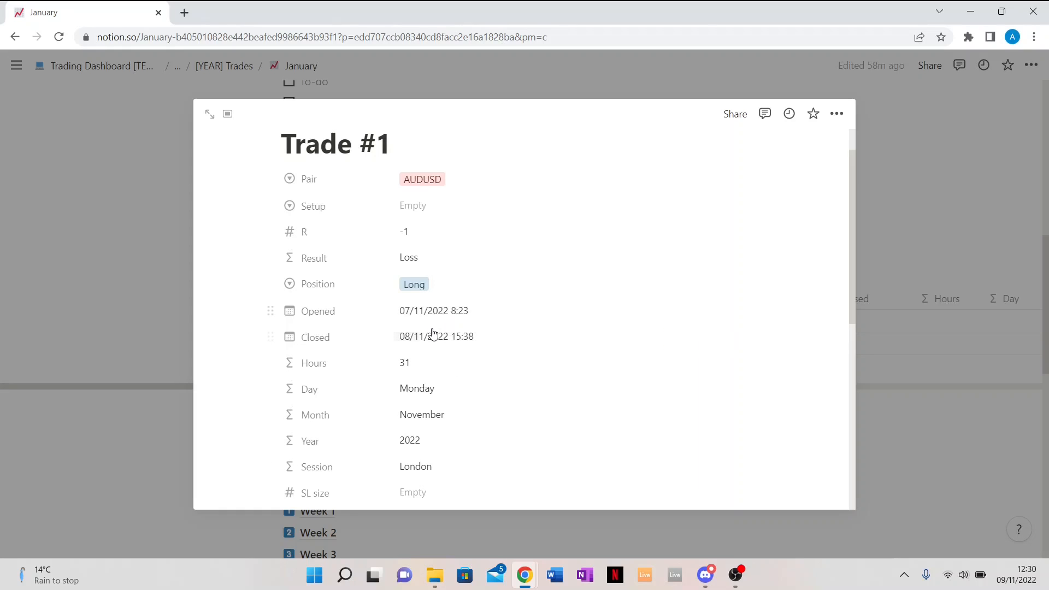
Review the calculated date and session properties of Trade #1 and set its SL size to 5
{"action": "scroll", "coordinate": [433, 333], "scroll_direction": "down", "scroll_amount": 1}
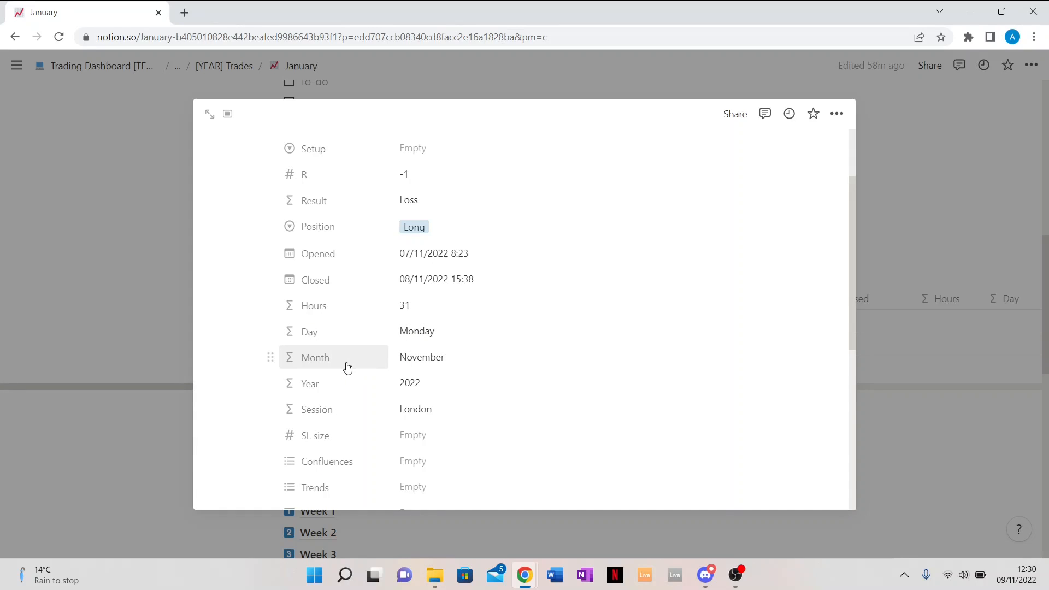
{"action": "scroll", "coordinate": [418, 361], "scroll_direction": "down", "scroll_amount": 1}
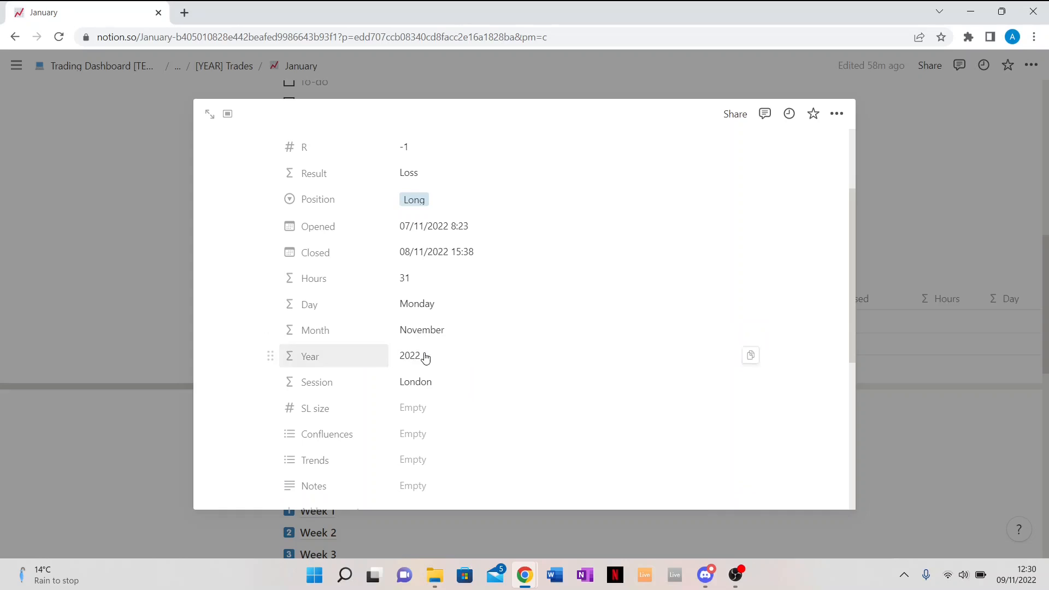
{"action": "scroll", "coordinate": [425, 356], "scroll_direction": "down", "scroll_amount": 1}
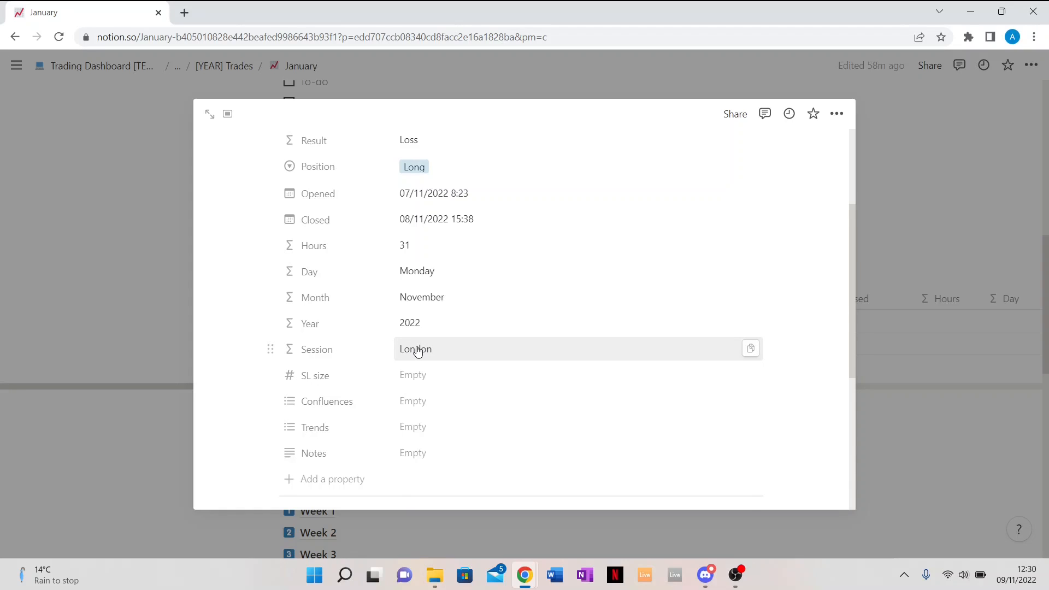
{"action": "left_click", "coordinate": [428, 373]}
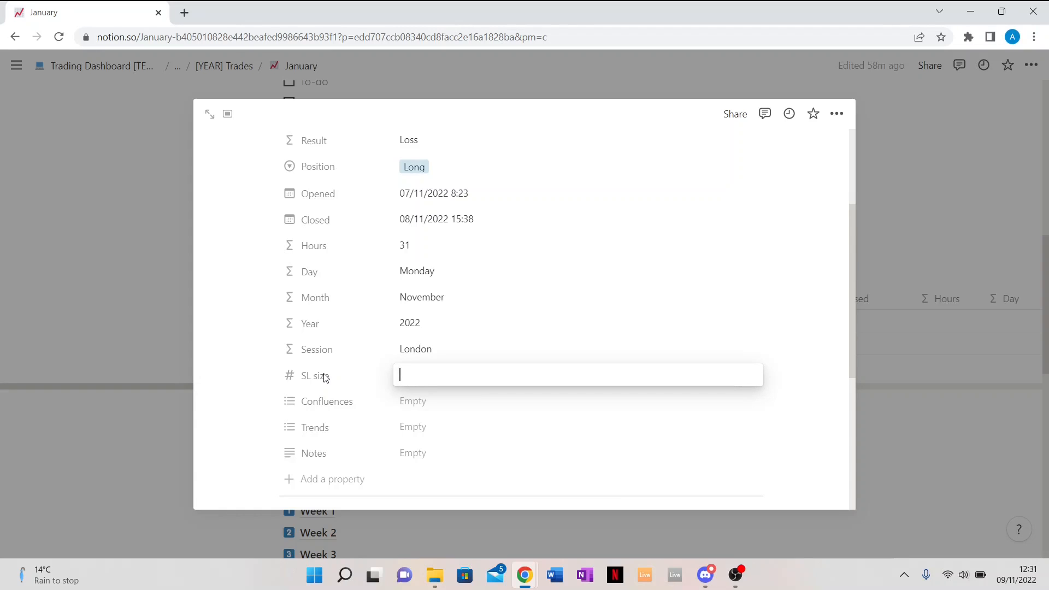
{"action": "type", "text": "5"}
{"action": "left_click", "coordinate": [425, 402]}
Assign the confluences HTF Mitigation, MTF Mitigation, Refined POI, MTF P/D, Inducement, CHoCH and Flip to Trade #1
{"action": "left_click", "coordinate": [436, 406]}
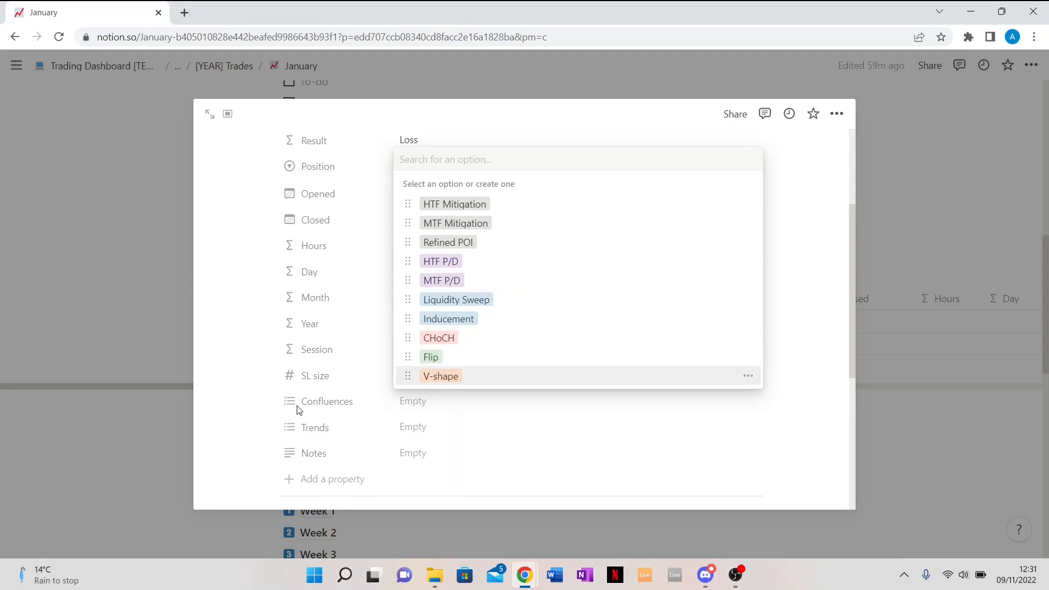
{"action": "left_click", "coordinate": [487, 204]}
{"action": "left_click", "coordinate": [496, 225]}
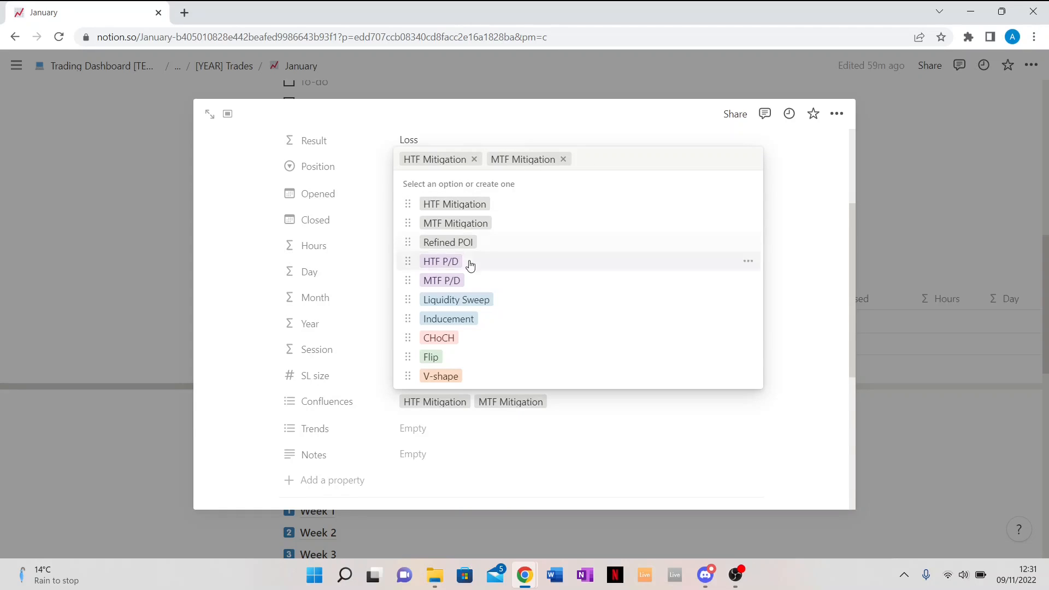
{"action": "left_click", "coordinate": [487, 253]}
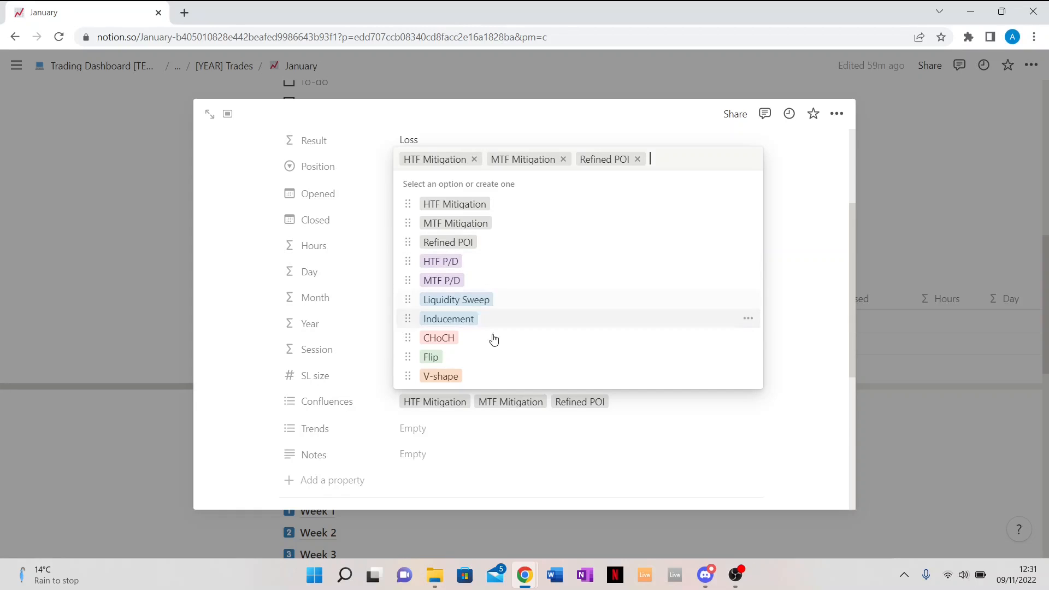
{"action": "left_click", "coordinate": [477, 285]}
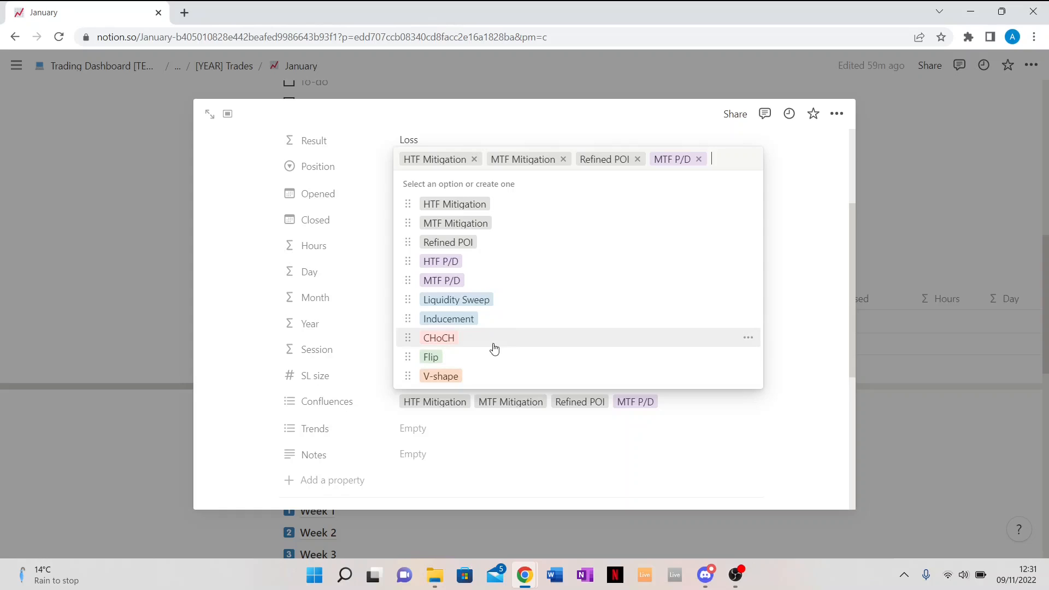
{"action": "left_click", "coordinate": [506, 316]}
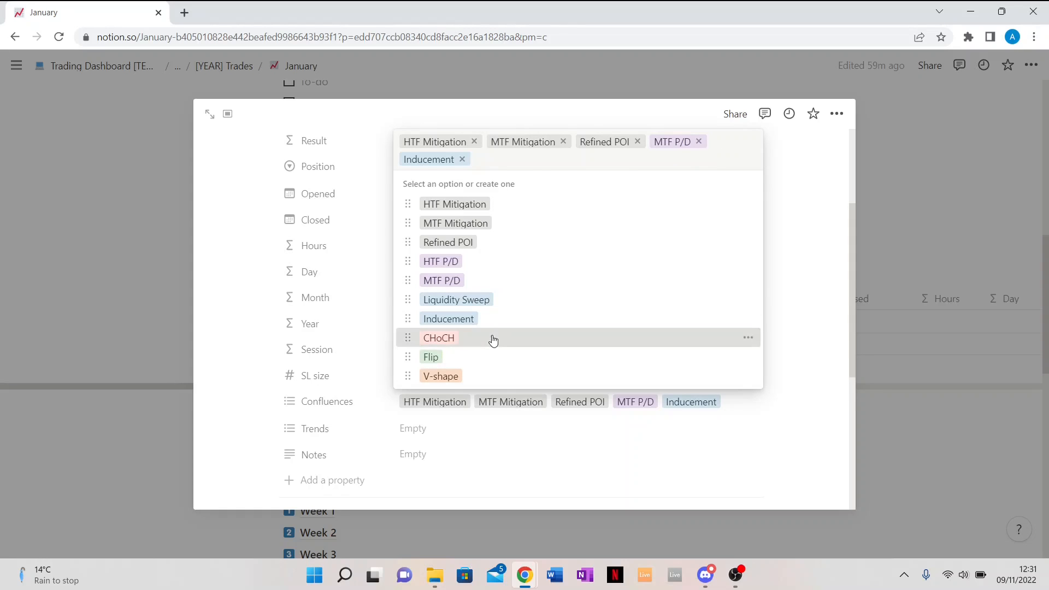
{"action": "left_click", "coordinate": [492, 338]}
{"action": "left_click", "coordinate": [489, 356]}
{"action": "left_click", "coordinate": [342, 440]}
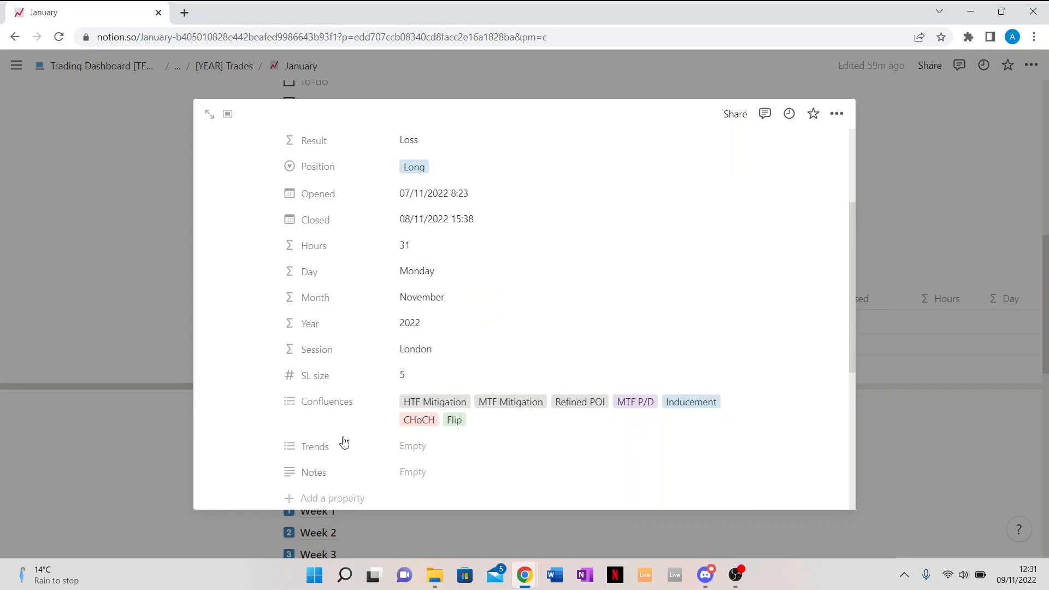
Set Trade #1's trends to 1D down, 4H down and 15M up
{"action": "scroll", "coordinate": [437, 430], "scroll_direction": "down", "scroll_amount": 1}
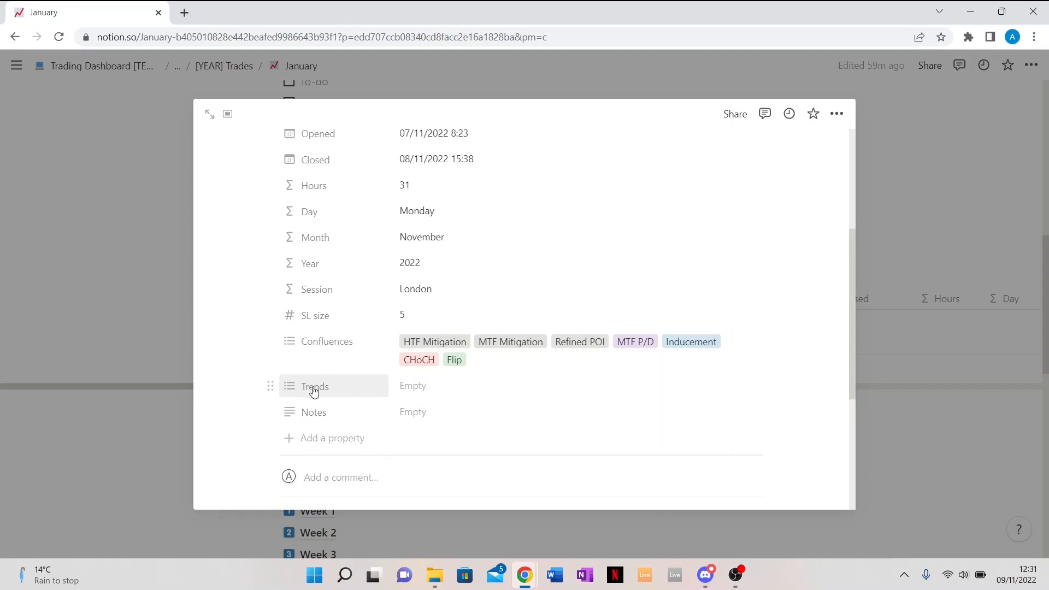
{"action": "left_click", "coordinate": [417, 388]}
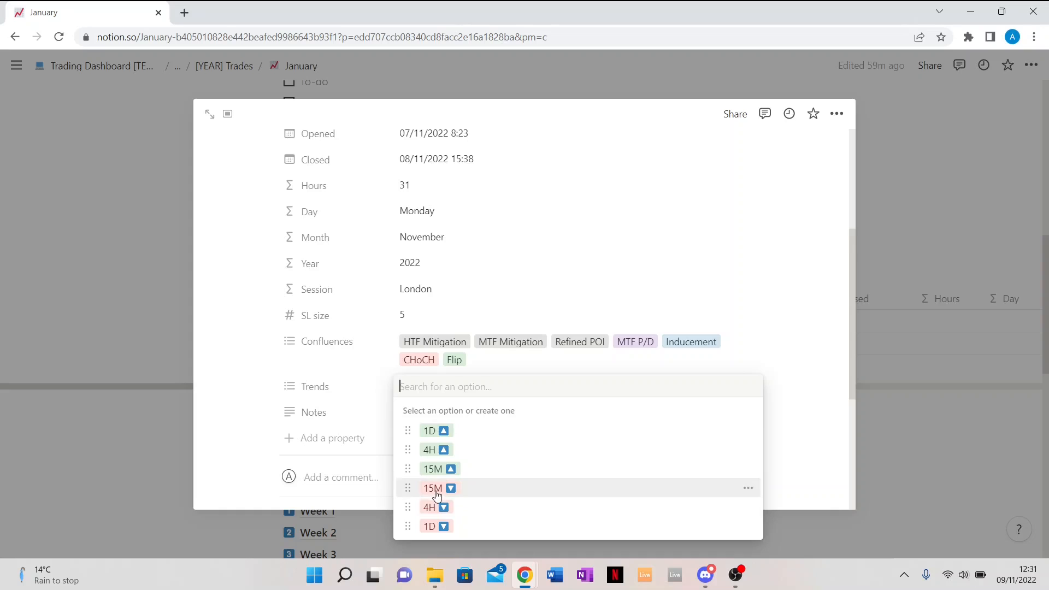
{"action": "left_click", "coordinate": [447, 524]}
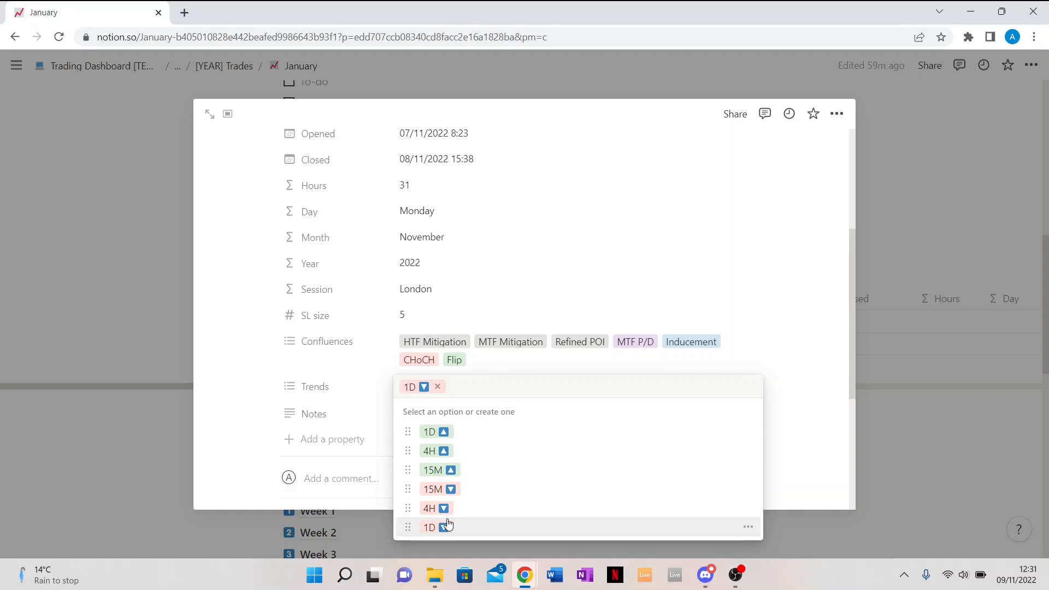
{"action": "left_click", "coordinate": [481, 510]}
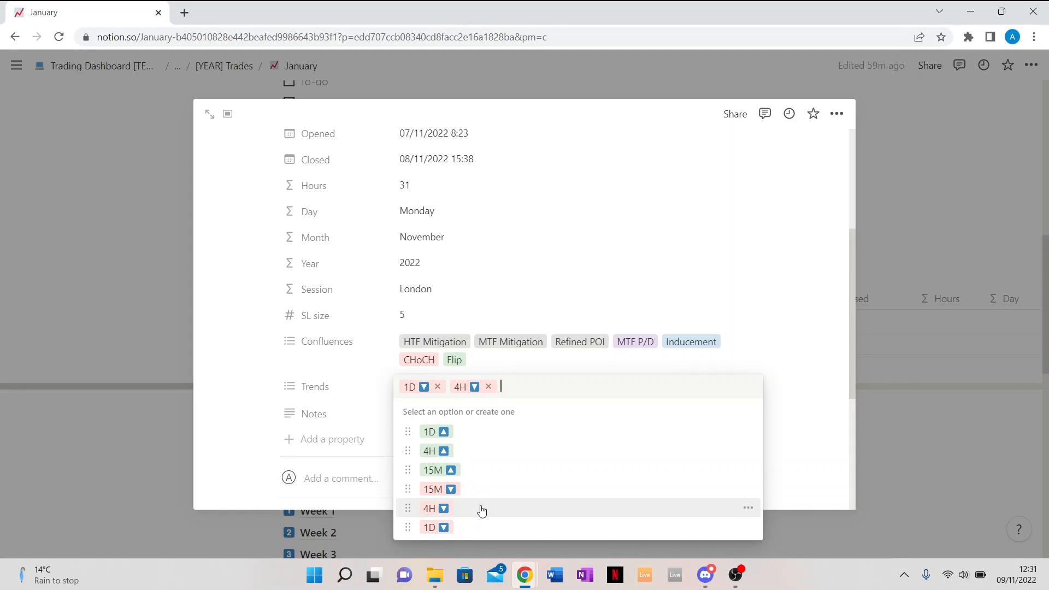
{"action": "left_click", "coordinate": [455, 477]}
{"action": "left_click", "coordinate": [550, 291]}
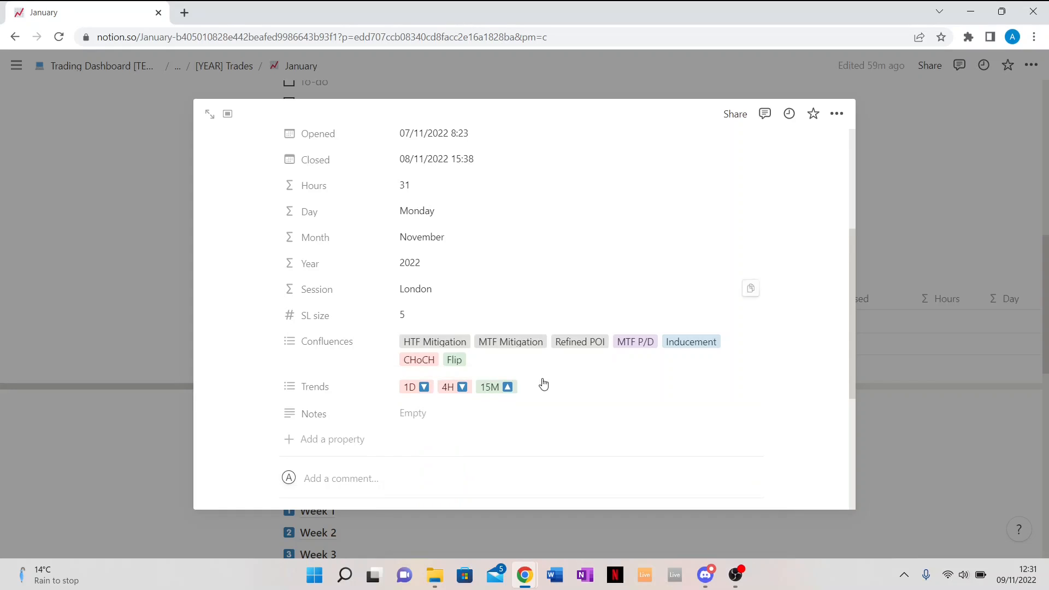
Leave the Notes property empty and apply the Trade Journal Table Template to the Trade #1 page
{"action": "scroll", "coordinate": [412, 459], "scroll_direction": "down", "scroll_amount": 2}
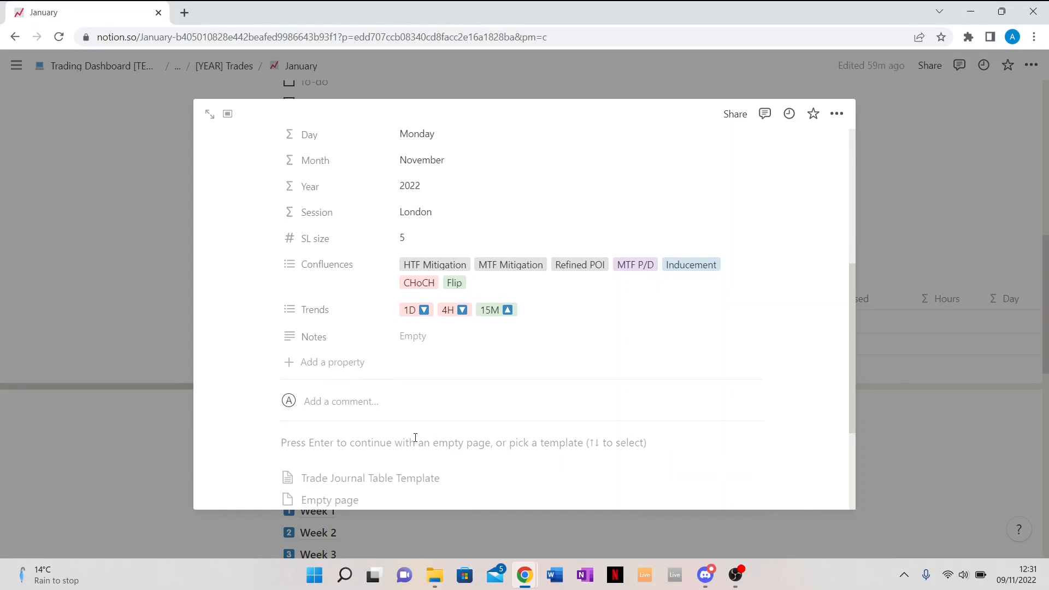
{"action": "left_click", "coordinate": [430, 334]}
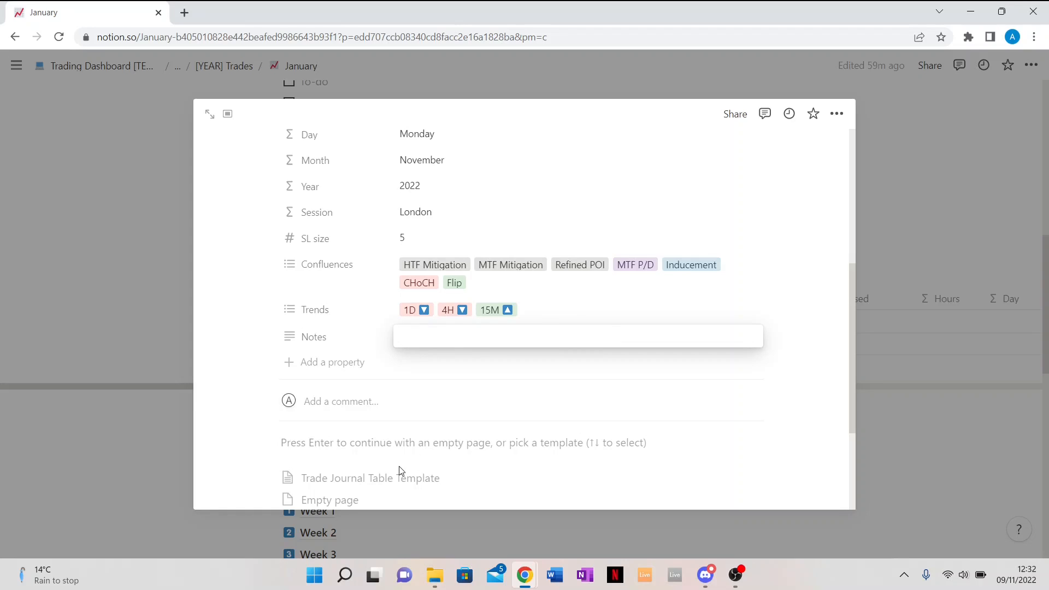
{"action": "left_click", "coordinate": [435, 445]}
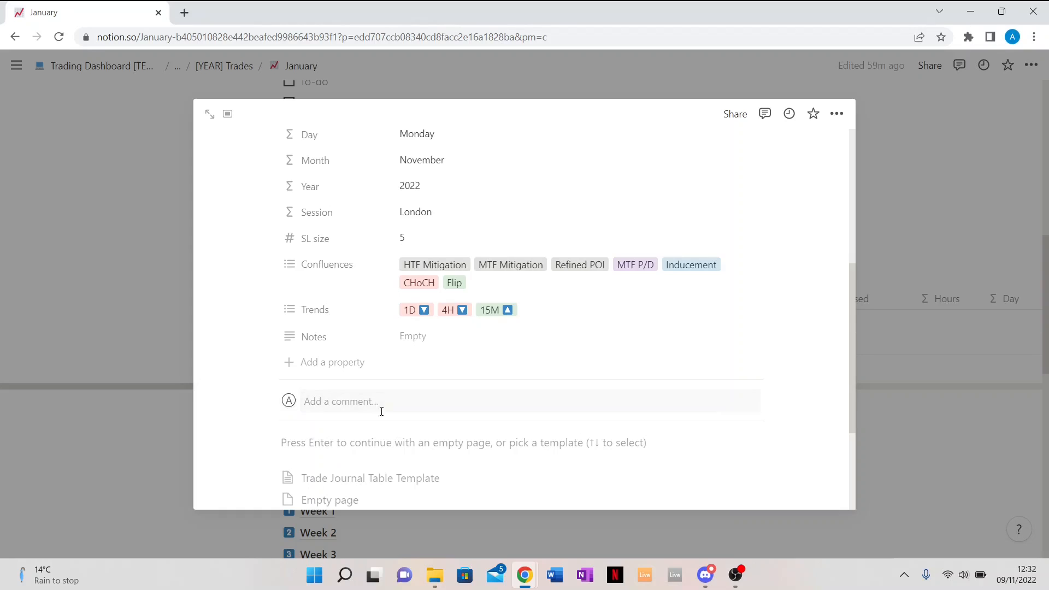
{"action": "scroll", "coordinate": [391, 366], "scroll_direction": "down", "scroll_amount": 3}
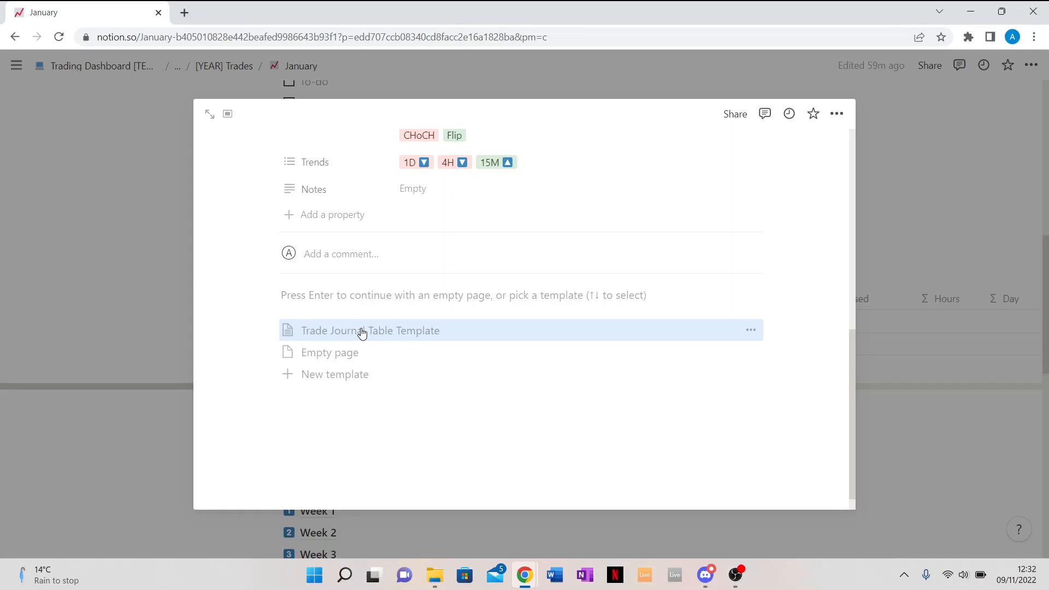
{"action": "left_click", "coordinate": [411, 335]}
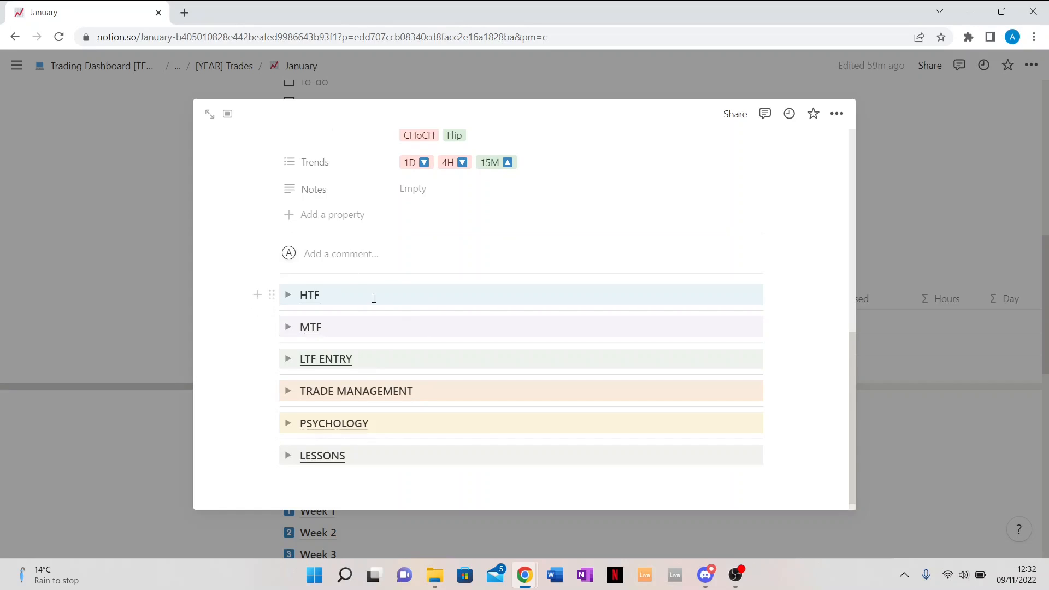
Expand the HTF, MTF and LTF ENTRY toggle sections in the body of Trade #1
{"action": "left_click", "coordinate": [288, 295]}
{"action": "left_click", "coordinate": [340, 319]}
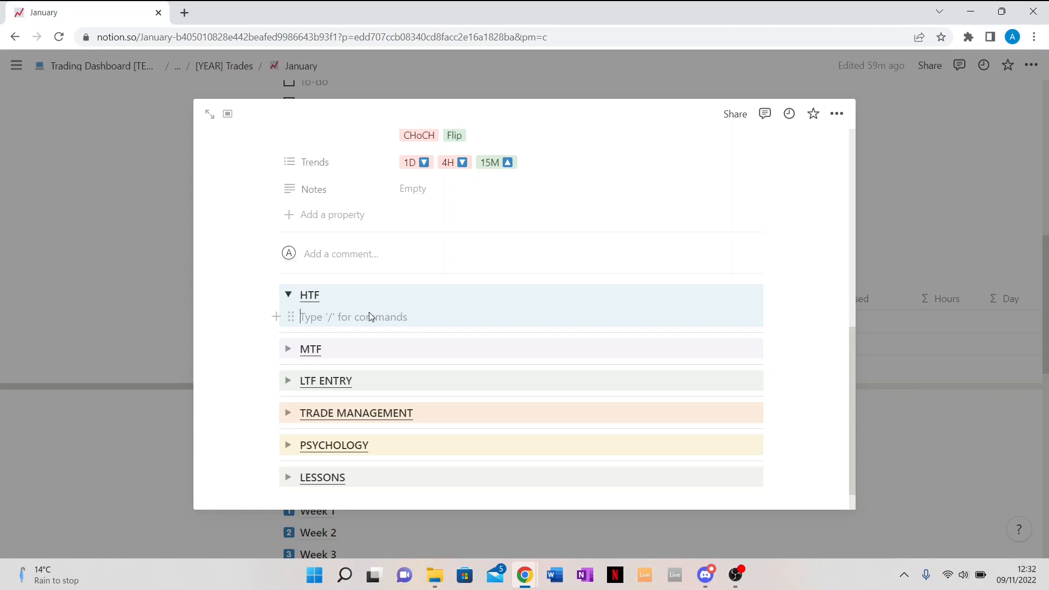
{"action": "scroll", "coordinate": [370, 317], "scroll_direction": "down", "scroll_amount": 1}
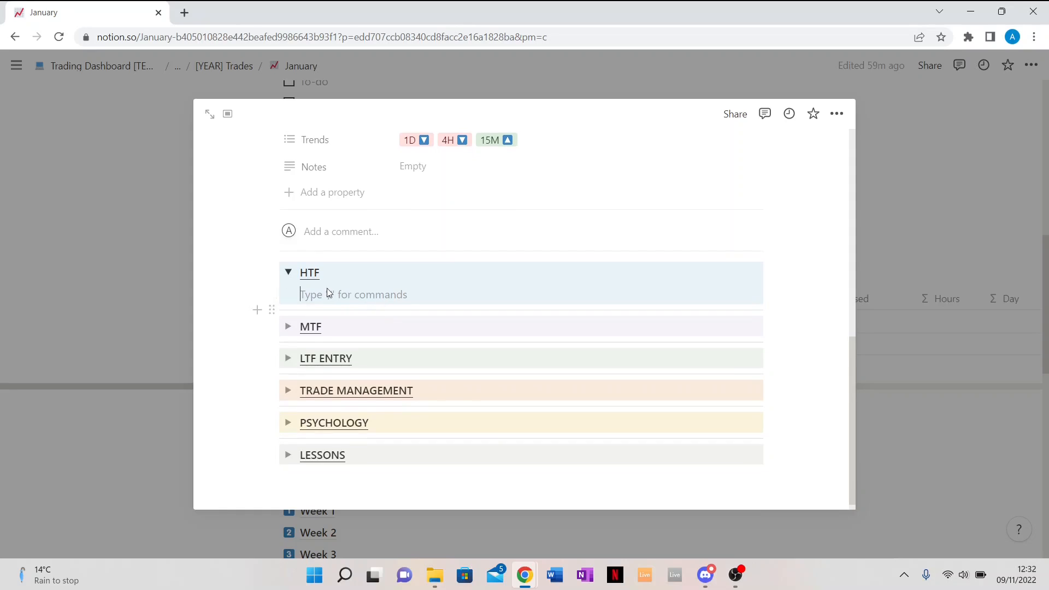
{"action": "left_click", "coordinate": [288, 326]}
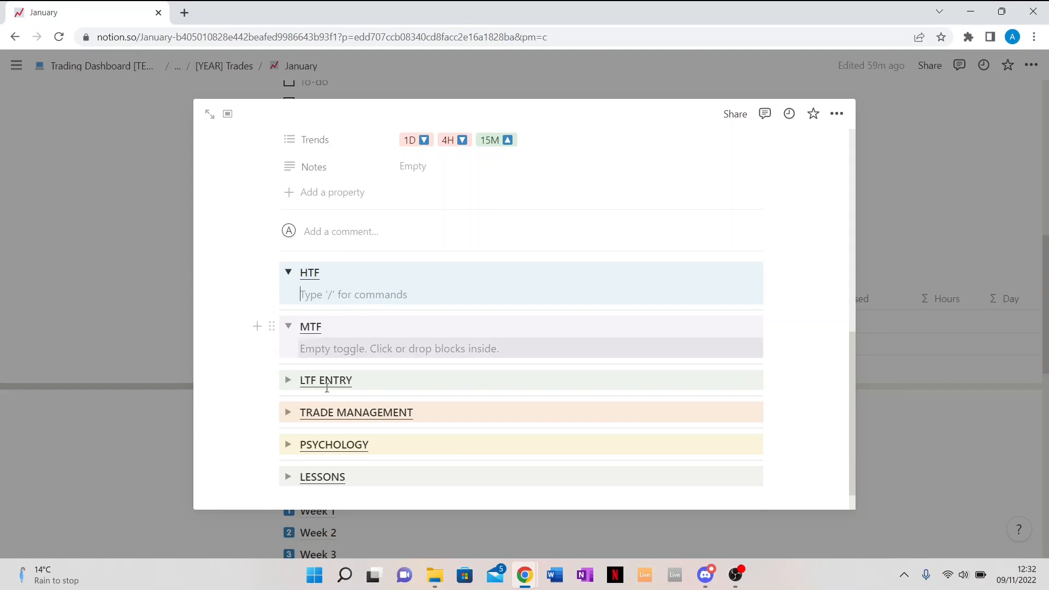
{"action": "left_click", "coordinate": [288, 380]}
{"action": "scroll", "coordinate": [348, 401], "scroll_direction": "down", "scroll_amount": 1}
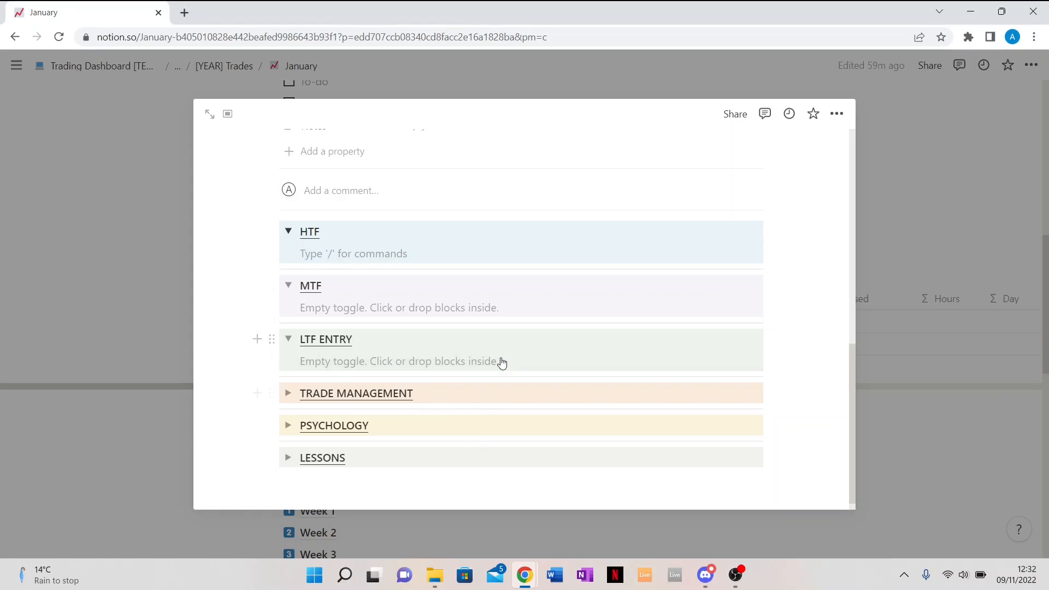
Expand the TRADE MANAGEMENT, PSYCHOLOGY and LESSONS toggle sections in the body of Trade #1
{"action": "left_click", "coordinate": [287, 395]}
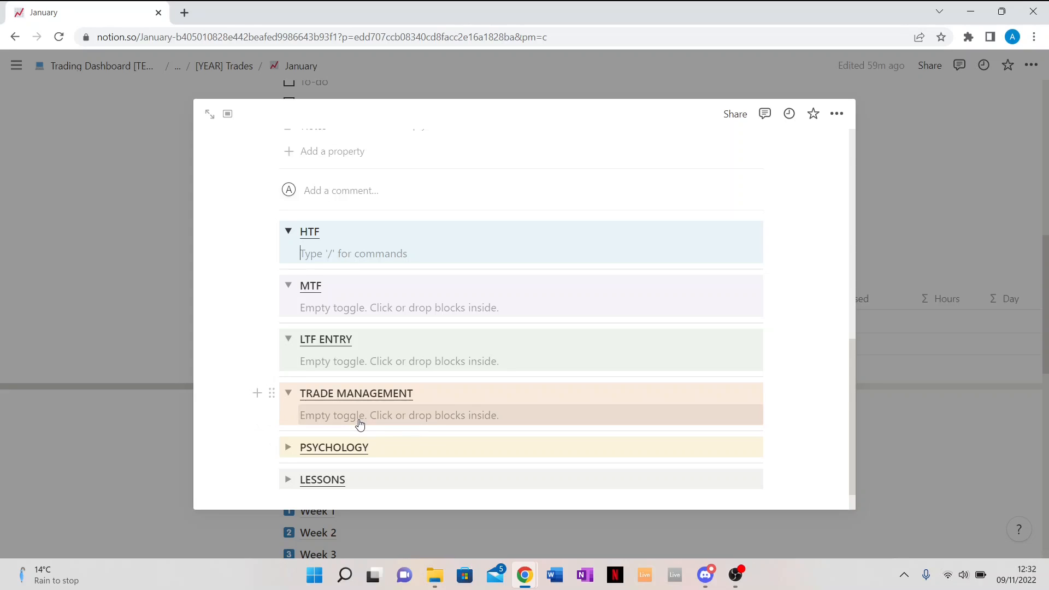
{"action": "scroll", "coordinate": [358, 424], "scroll_direction": "down", "scroll_amount": 1}
{"action": "left_click", "coordinate": [290, 414]}
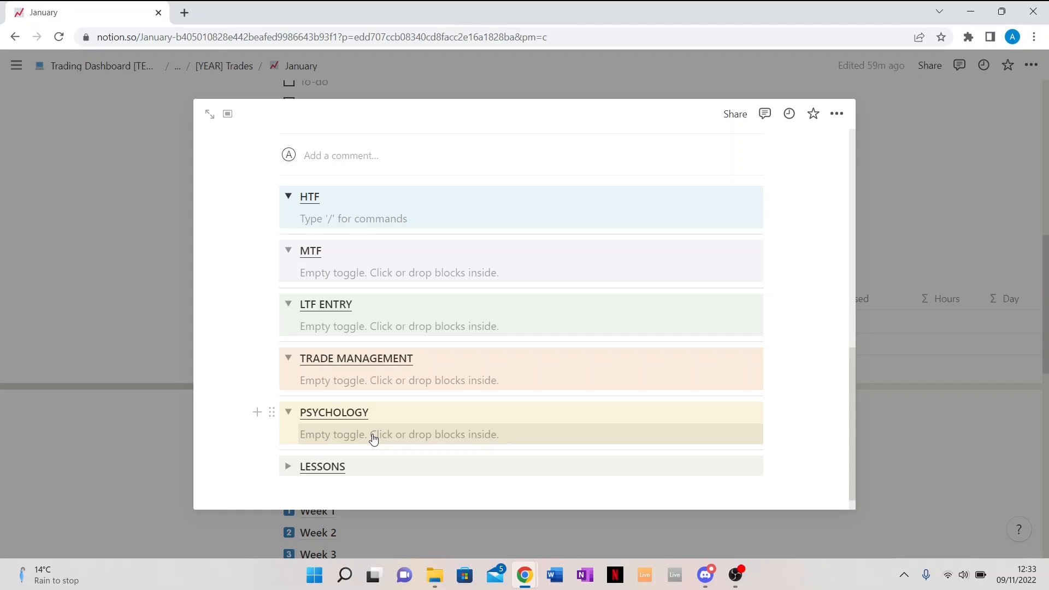
{"action": "scroll", "coordinate": [373, 437], "scroll_direction": "down", "scroll_amount": 1}
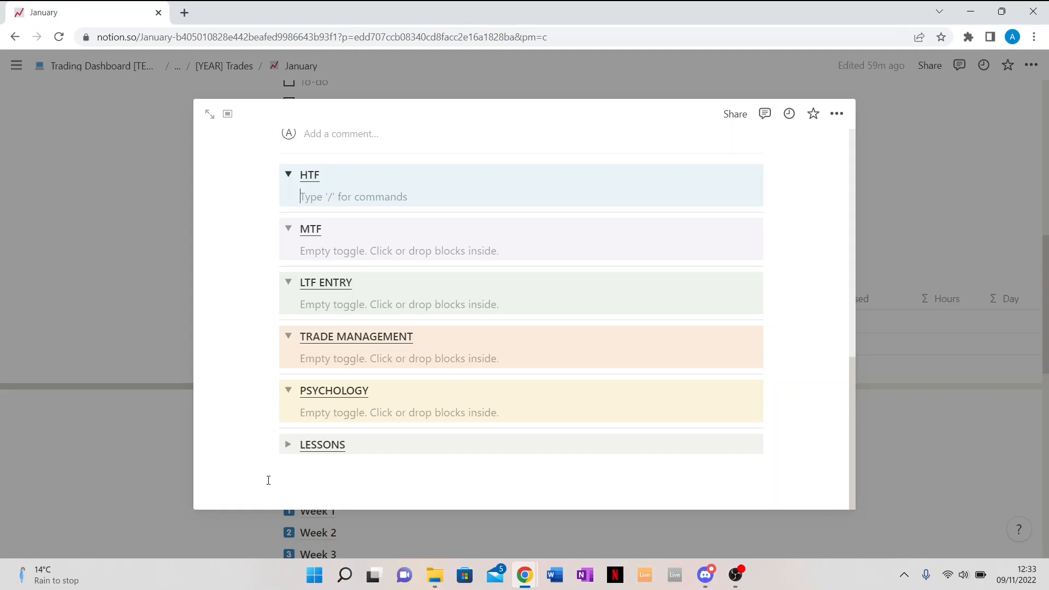
{"action": "left_click", "coordinate": [287, 446]}
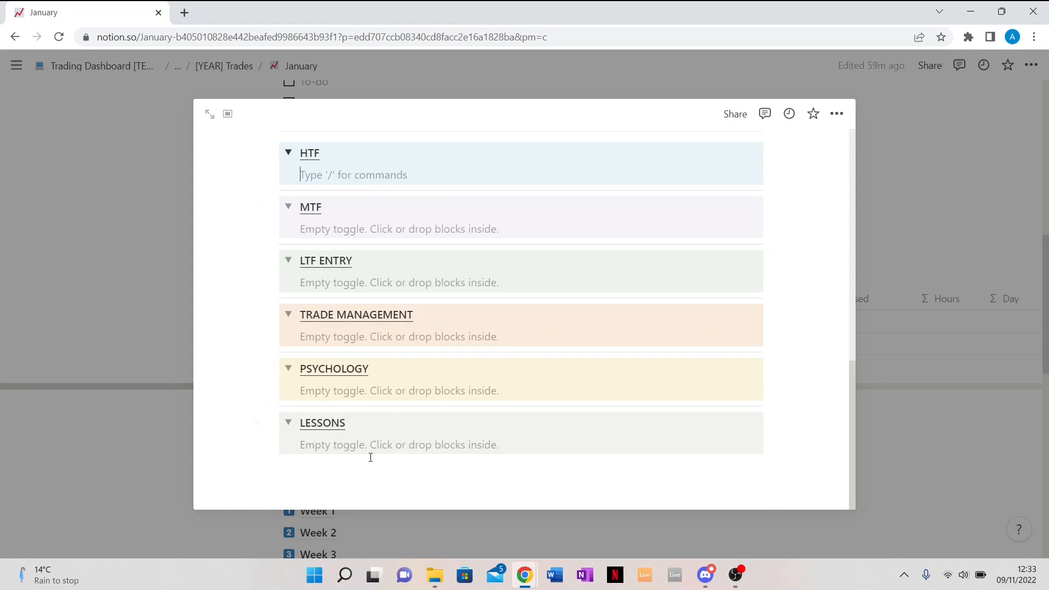
Look over the journal sections from HTF to LESSONS in Trade #1, then close its page
{"action": "scroll", "coordinate": [367, 276], "scroll_direction": "up", "scroll_amount": 1}
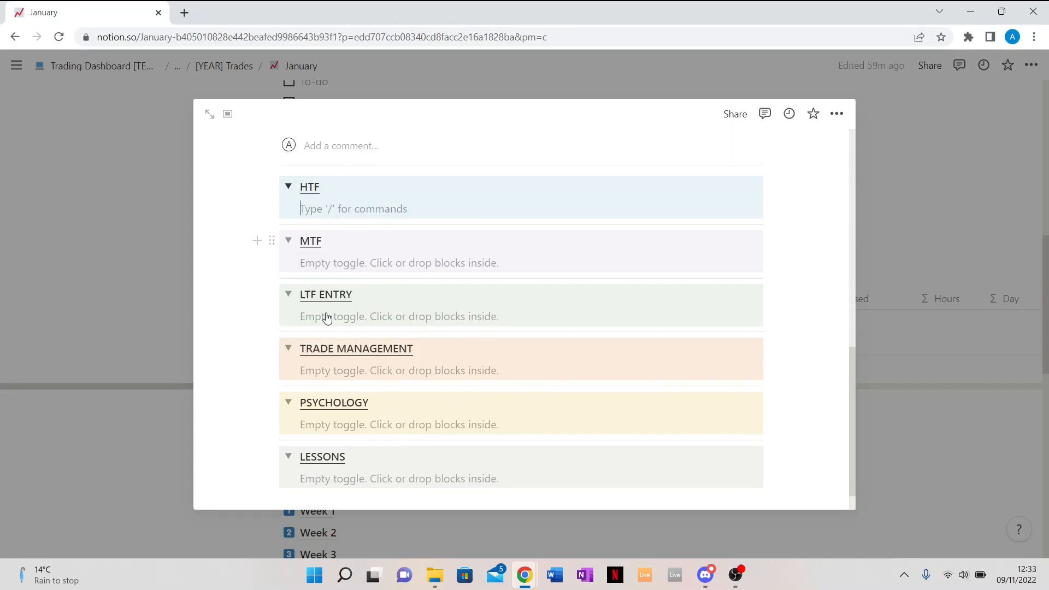
{"action": "scroll", "coordinate": [276, 207], "scroll_direction": "down", "scroll_amount": 1}
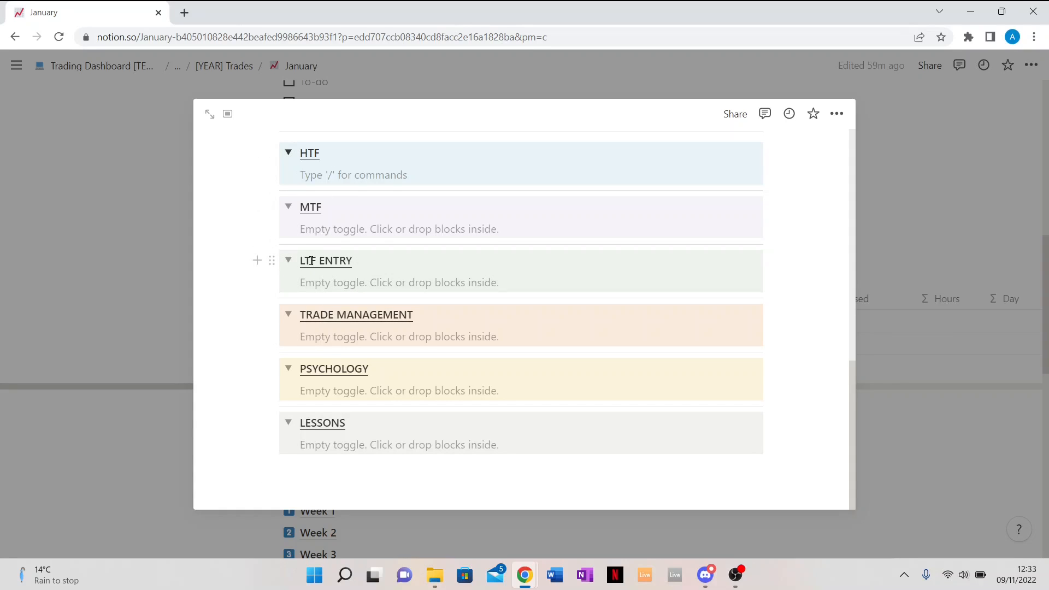
{"action": "scroll", "coordinate": [326, 283], "scroll_direction": "up", "scroll_amount": 1}
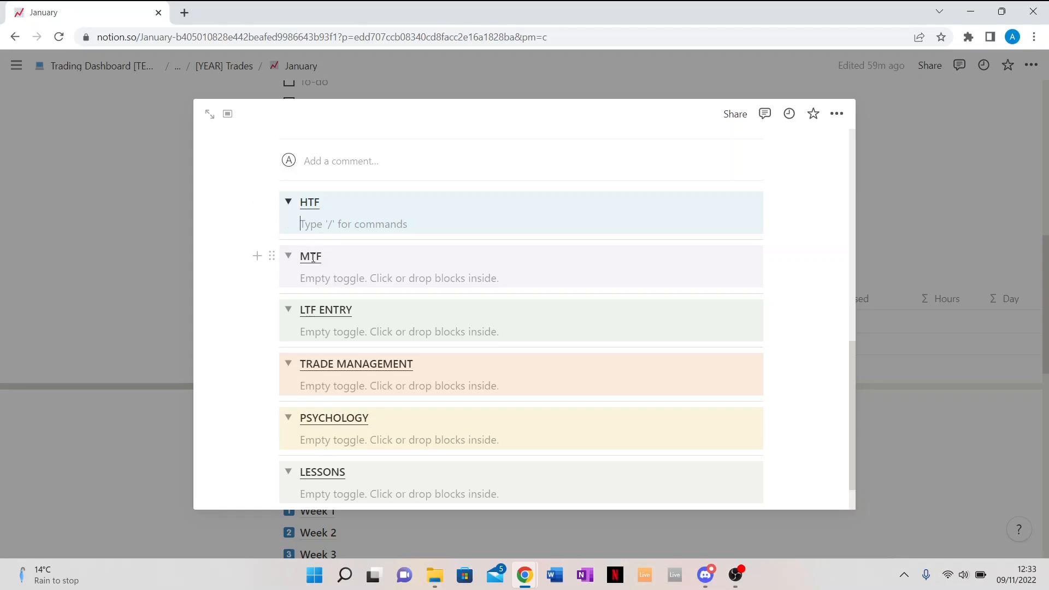
{"action": "scroll", "coordinate": [312, 257], "scroll_direction": "down", "scroll_amount": 1}
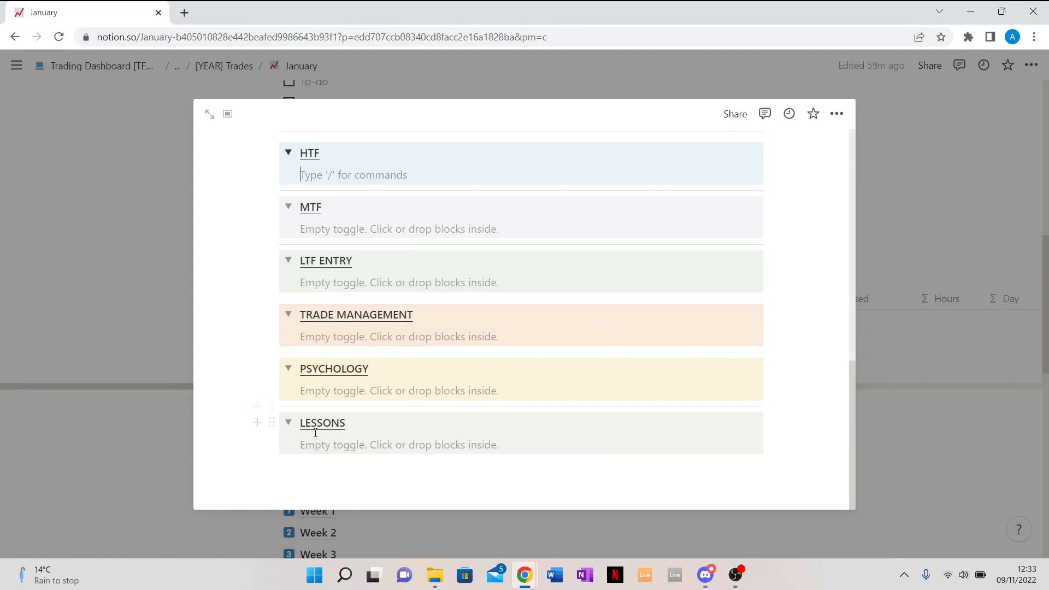
{"action": "scroll", "coordinate": [283, 248], "scroll_direction": "up", "scroll_amount": 10}
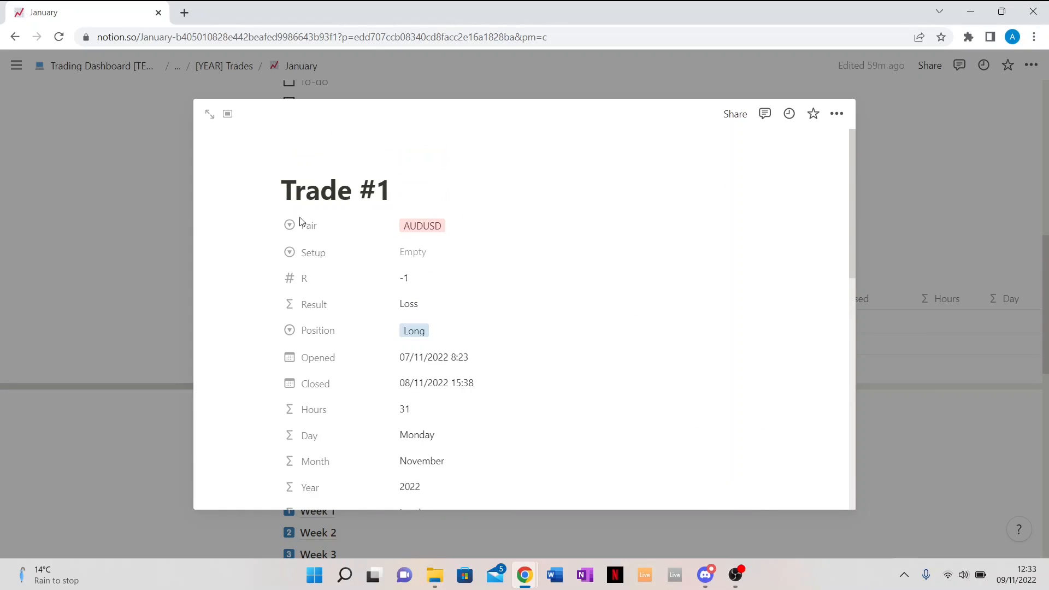
{"action": "left_click", "coordinate": [518, 91]}
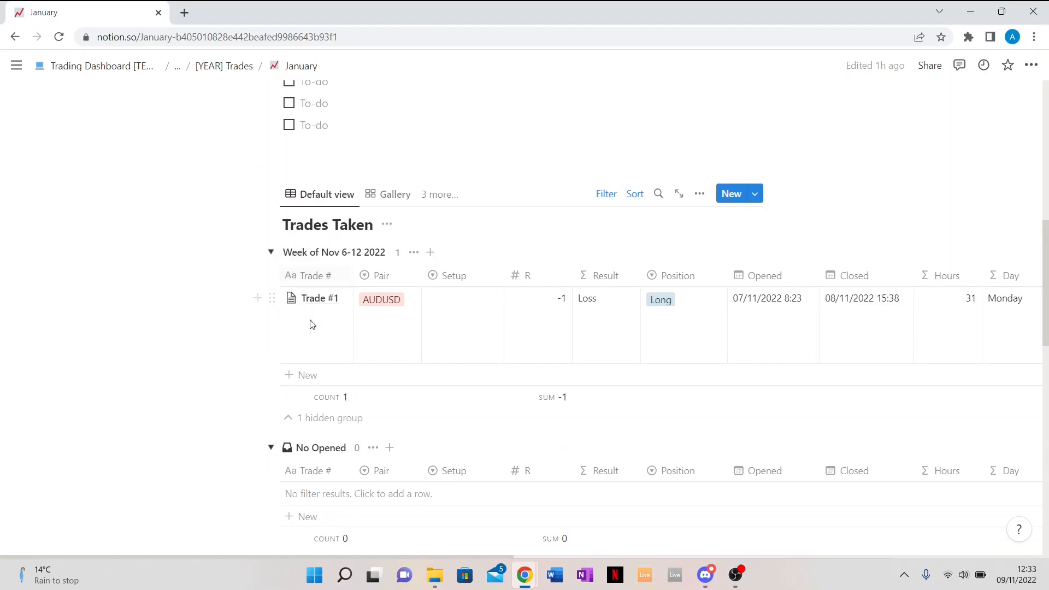
Change Trade #1's Opened date to 15/11/2022 in the Trades Taken table
{"action": "scroll", "coordinate": [321, 497], "scroll_direction": "down", "scroll_amount": 1}
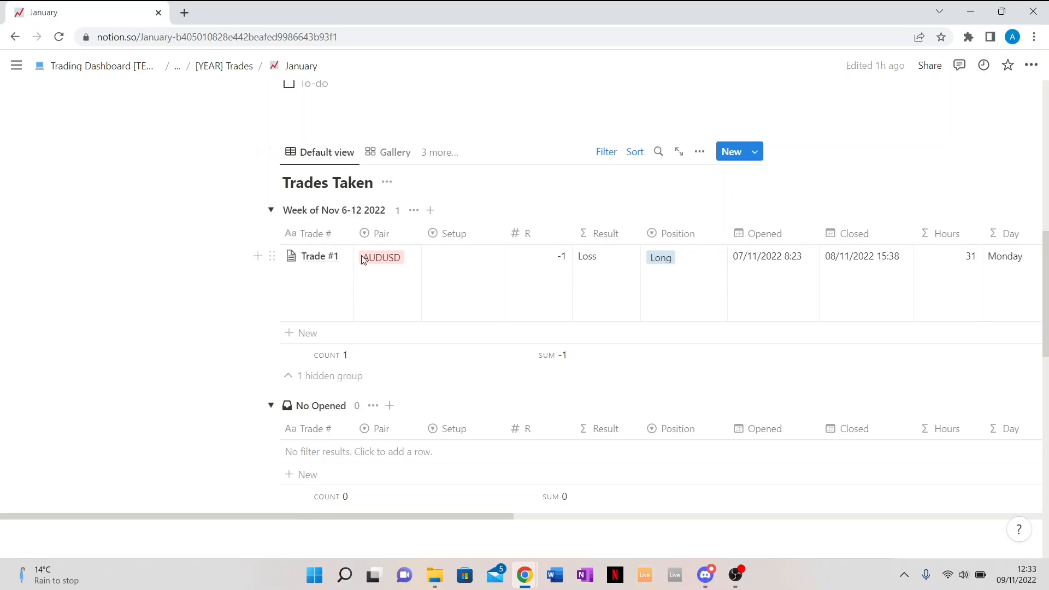
{"action": "left_click", "coordinate": [754, 262]}
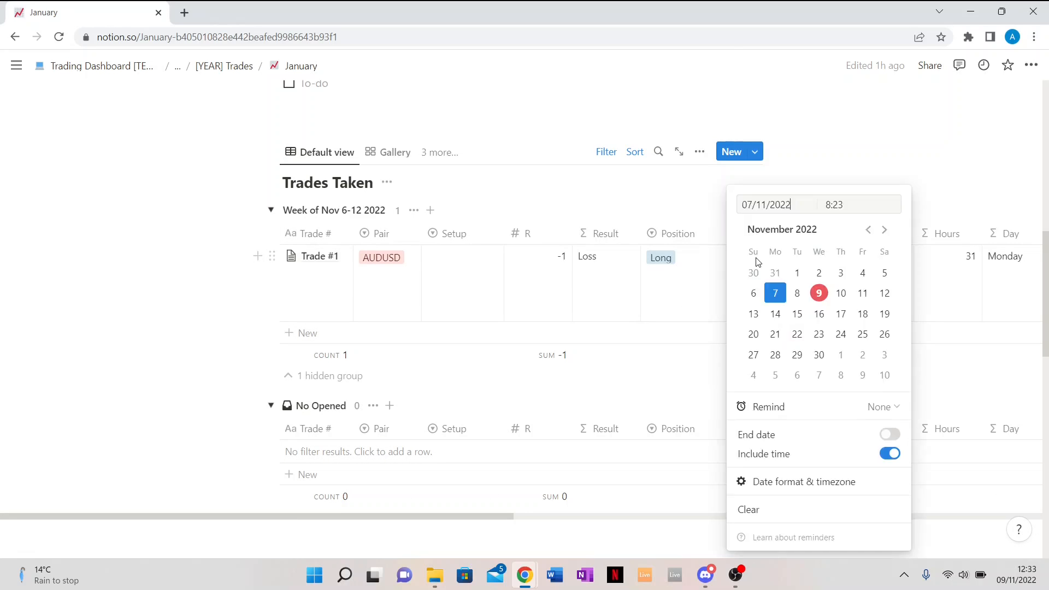
{"action": "left_click", "coordinate": [797, 313]}
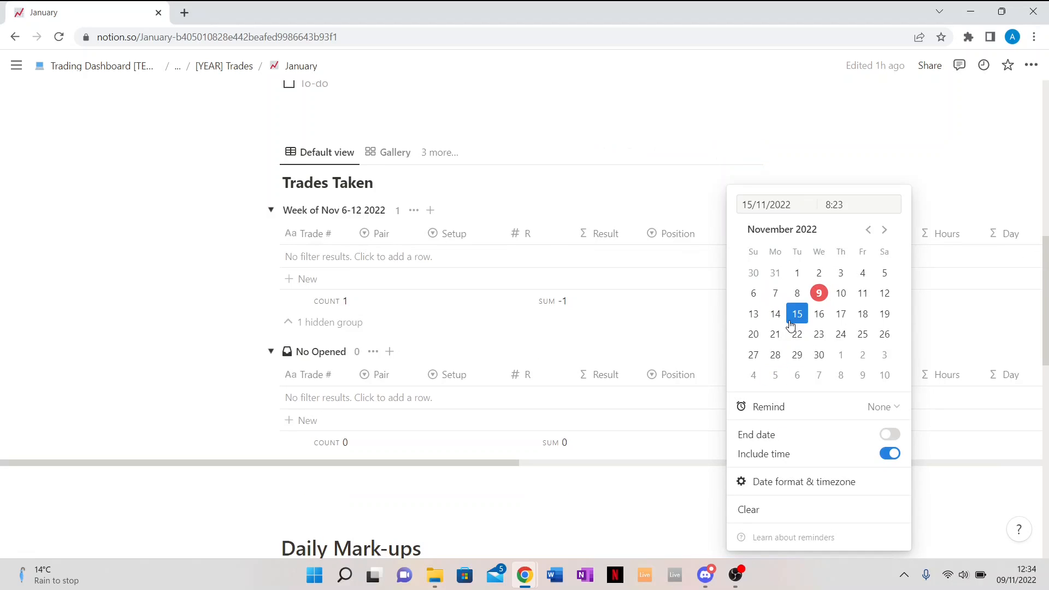
{"action": "left_click", "coordinate": [782, 163]}
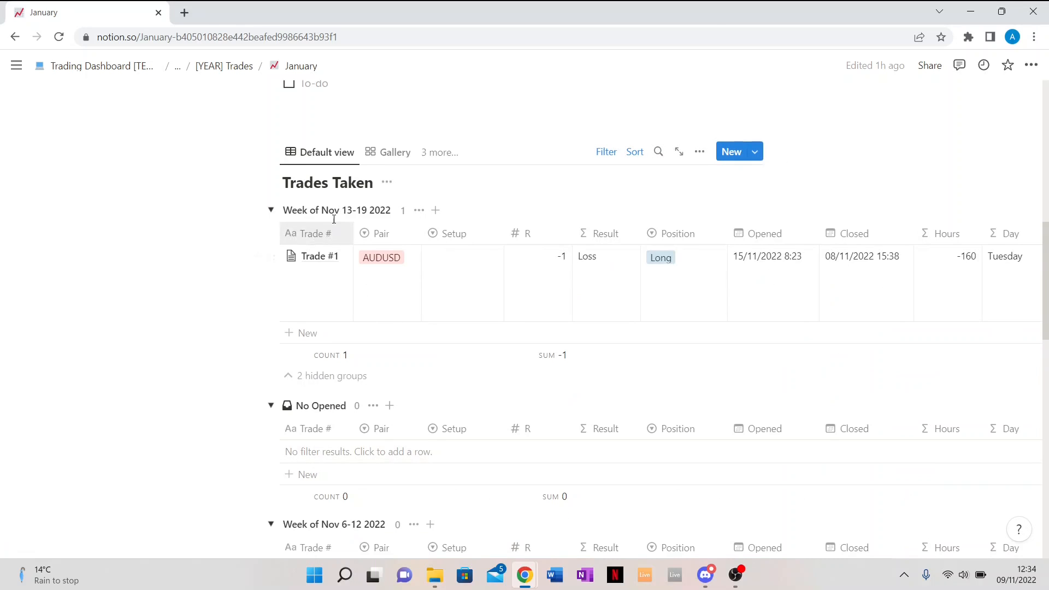
Collapse the No Opened and Week of Nov 6-12 2022 groups in Trades Taken, keeping the hidden groups list expanded
{"action": "scroll", "coordinate": [325, 398], "scroll_direction": "down", "scroll_amount": 1}
{"action": "scroll", "coordinate": [325, 398], "scroll_direction": "down", "scroll_amount": 1}
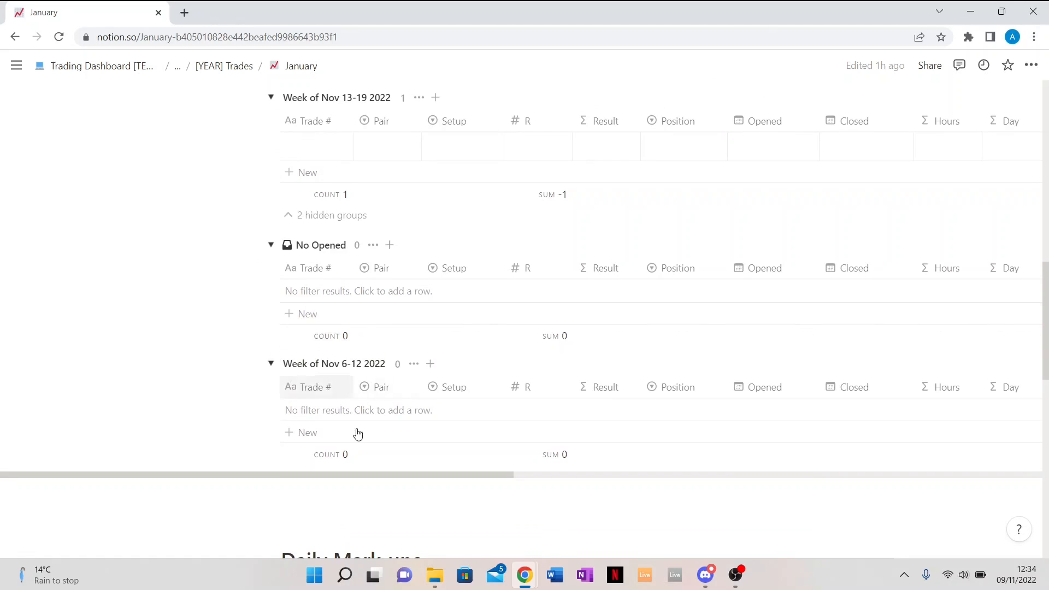
{"action": "left_click", "coordinate": [270, 246]}
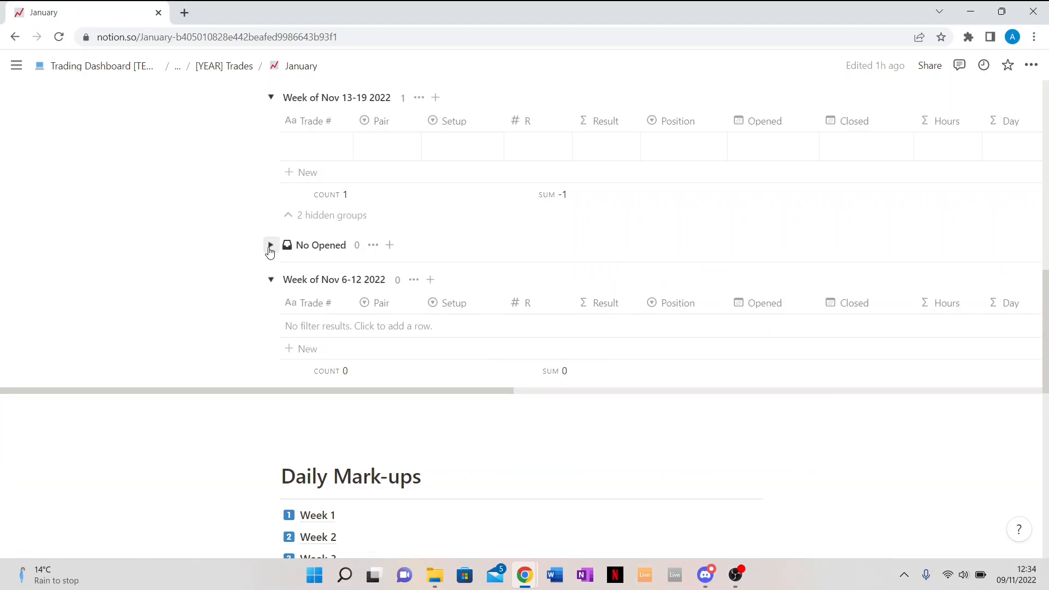
{"action": "left_click", "coordinate": [271, 279]}
{"action": "left_click", "coordinate": [328, 215]}
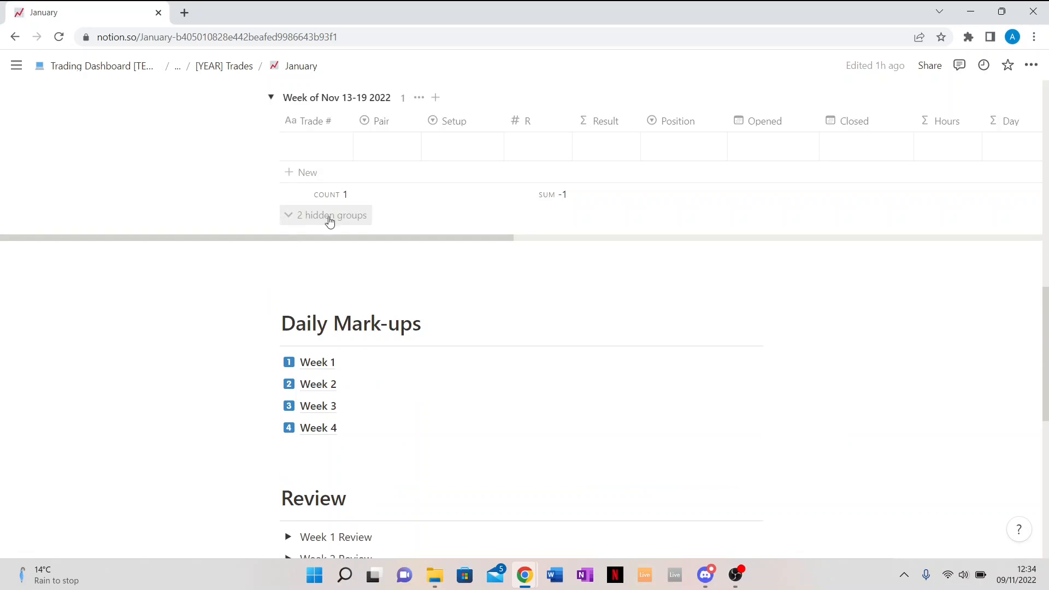
{"action": "scroll", "coordinate": [367, 201], "scroll_direction": "up", "scroll_amount": 2}
{"action": "left_click", "coordinate": [319, 340]}
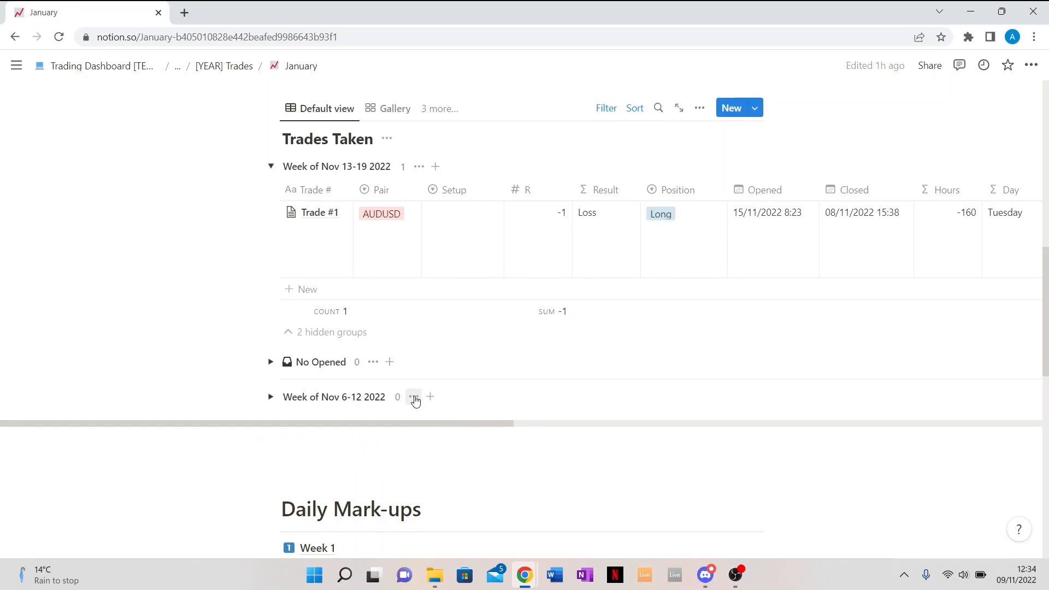
Delete the empty Week of Nov 6-12 2022 group from the Trades Taken table
{"action": "left_click", "coordinate": [414, 397]}
{"action": "left_click", "coordinate": [392, 437]}
{"action": "left_click", "coordinate": [496, 322]}
{"action": "scroll", "coordinate": [586, 300], "scroll_direction": "up", "scroll_amount": 2}
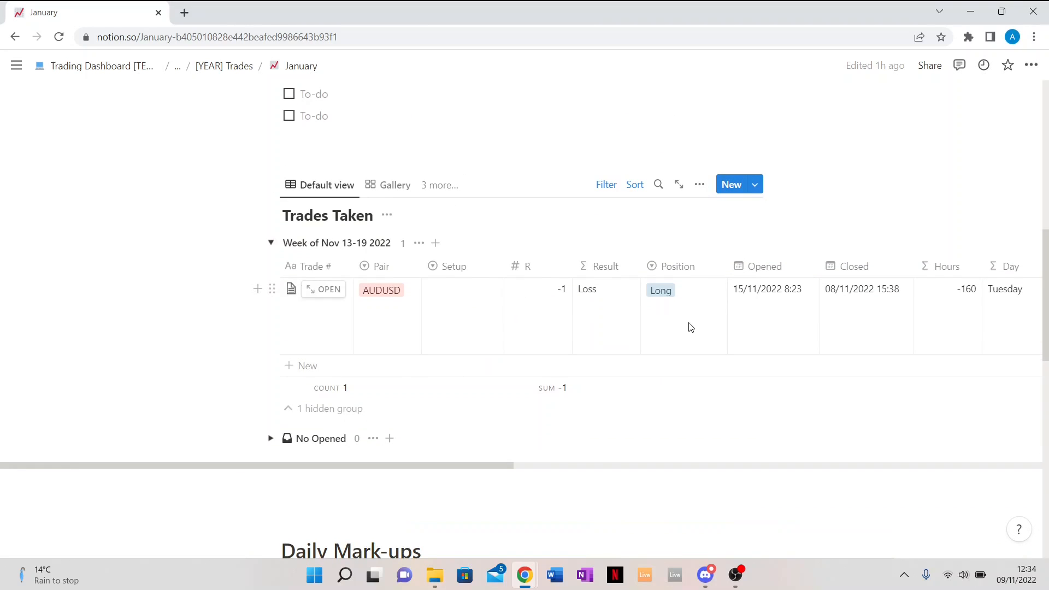
Examine Trade #1's property columns in Trades Taken and the journal sections on its page, then close the page
{"action": "scroll", "coordinate": [689, 326], "scroll_direction": "right", "scroll_amount": 10}
{"action": "scroll", "coordinate": [689, 326], "scroll_direction": "right", "scroll_amount": 6}
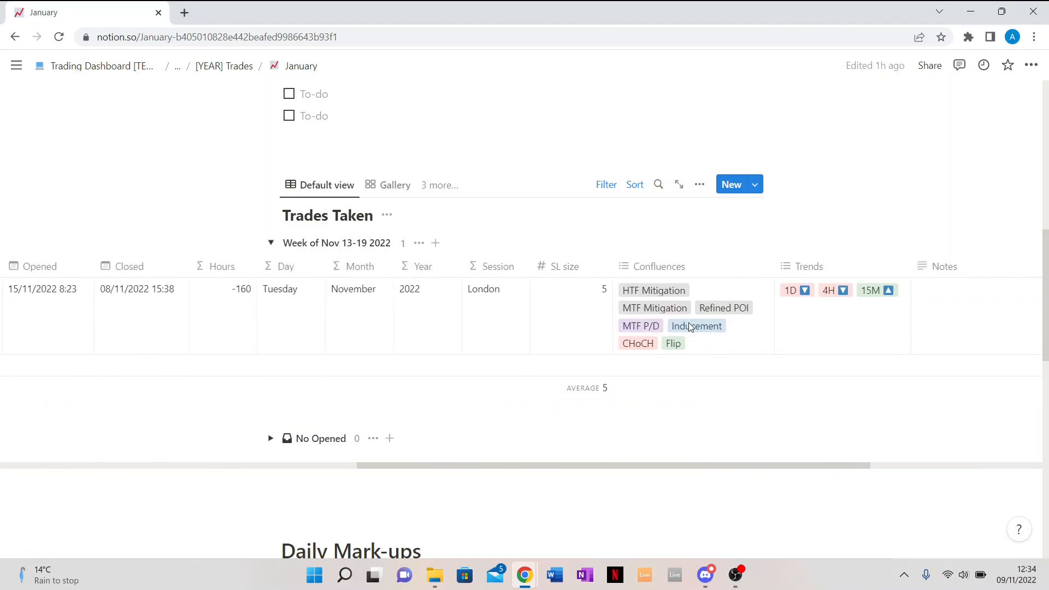
{"action": "scroll", "coordinate": [690, 326], "scroll_direction": "left", "scroll_amount": 16}
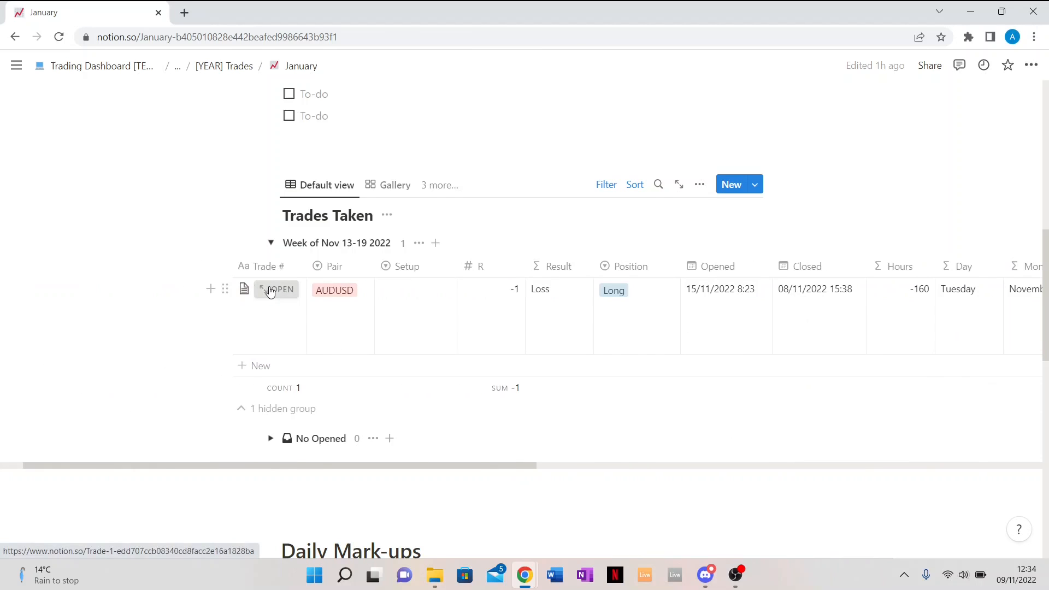
{"action": "left_click", "coordinate": [275, 290]}
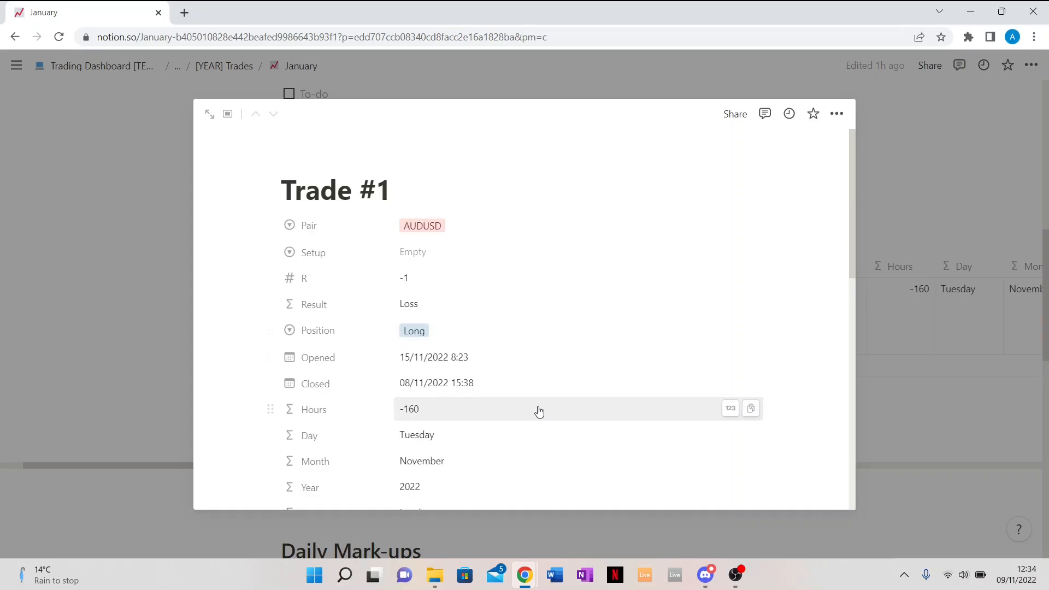
{"action": "scroll", "coordinate": [536, 409], "scroll_direction": "down", "scroll_amount": 10}
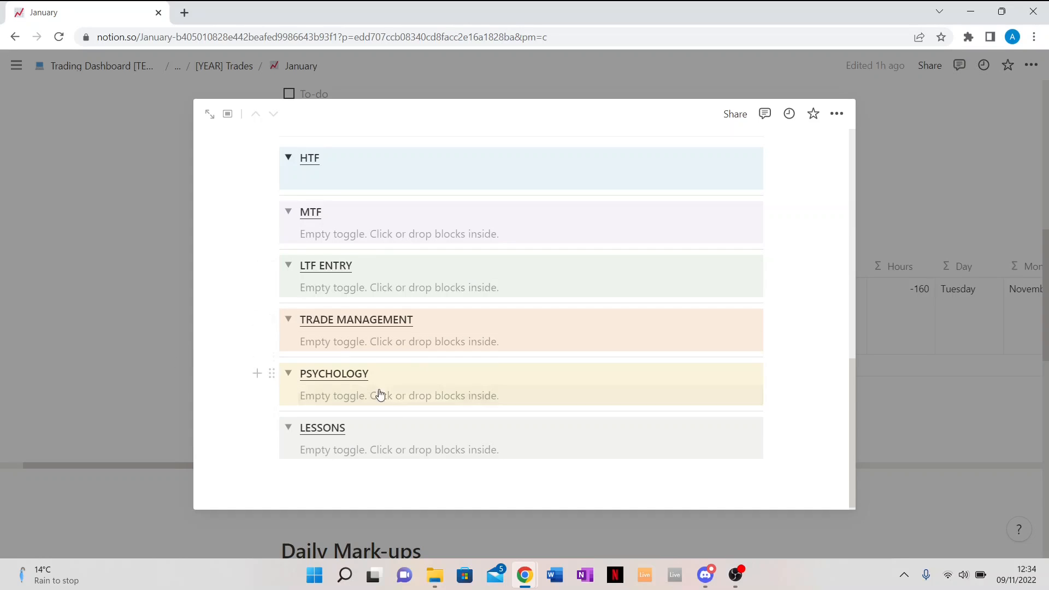
{"action": "left_click", "coordinate": [62, 268]}
Open the Week 1 page under Daily Mark-ups and look through its Monday to Friday overview galleries
{"action": "scroll", "coordinate": [308, 317], "scroll_direction": "down", "scroll_amount": 4}
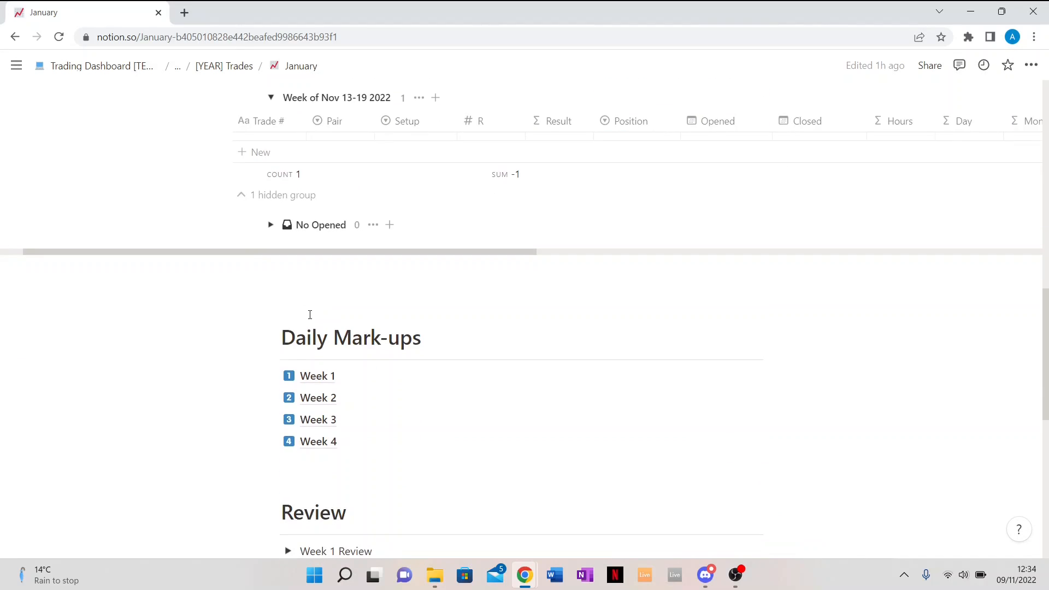
{"action": "scroll", "coordinate": [310, 315], "scroll_direction": "down", "scroll_amount": 1}
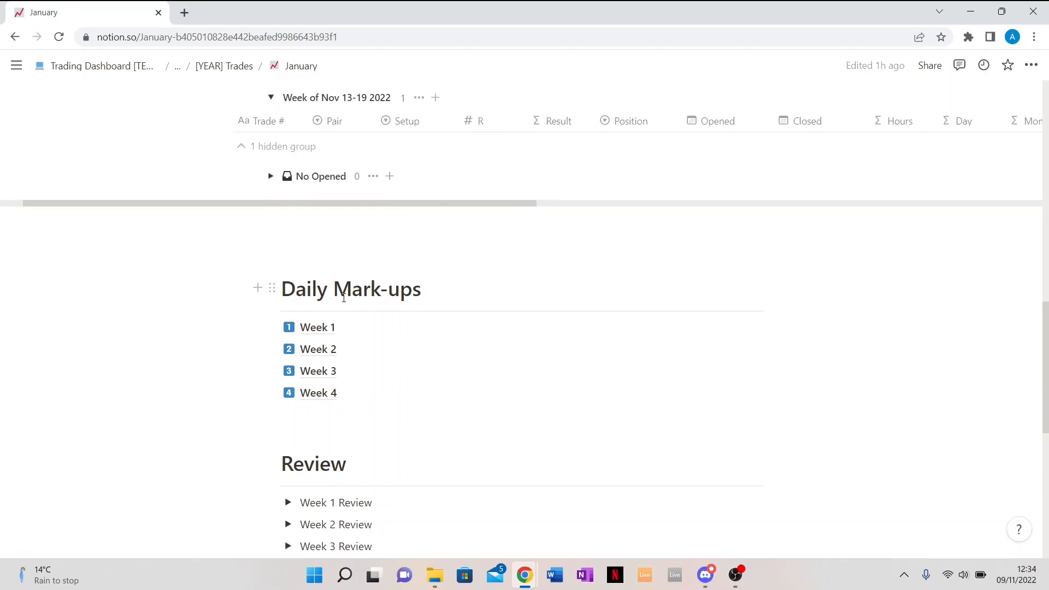
{"action": "left_click", "coordinate": [318, 334]}
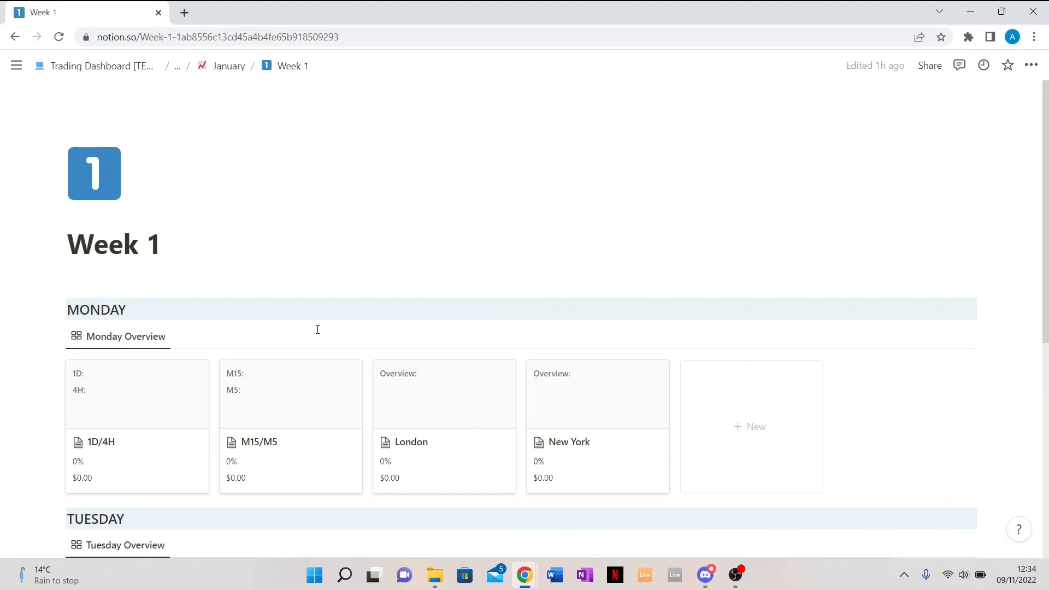
{"action": "scroll", "coordinate": [317, 330], "scroll_direction": "down", "scroll_amount": 1}
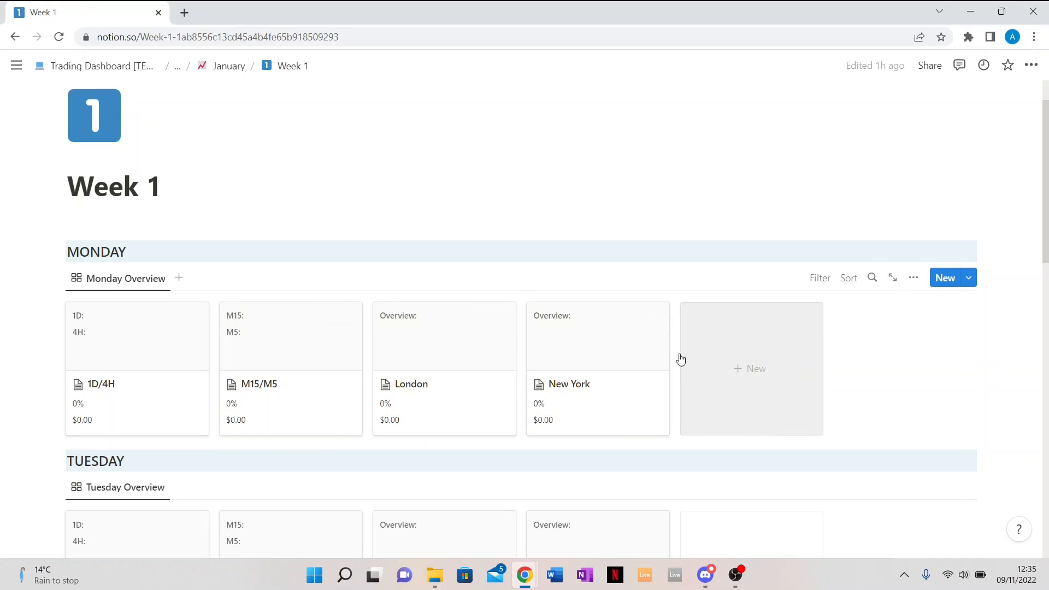
{"action": "scroll", "coordinate": [311, 334], "scroll_direction": "down", "scroll_amount": 10}
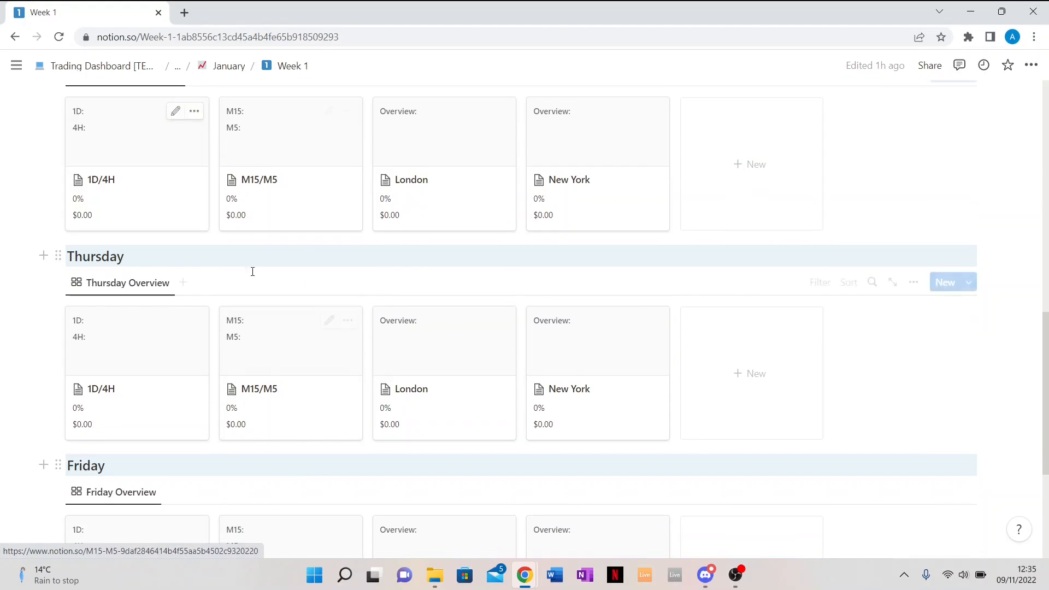
{"action": "scroll", "coordinate": [298, 415], "scroll_direction": "down", "scroll_amount": 5}
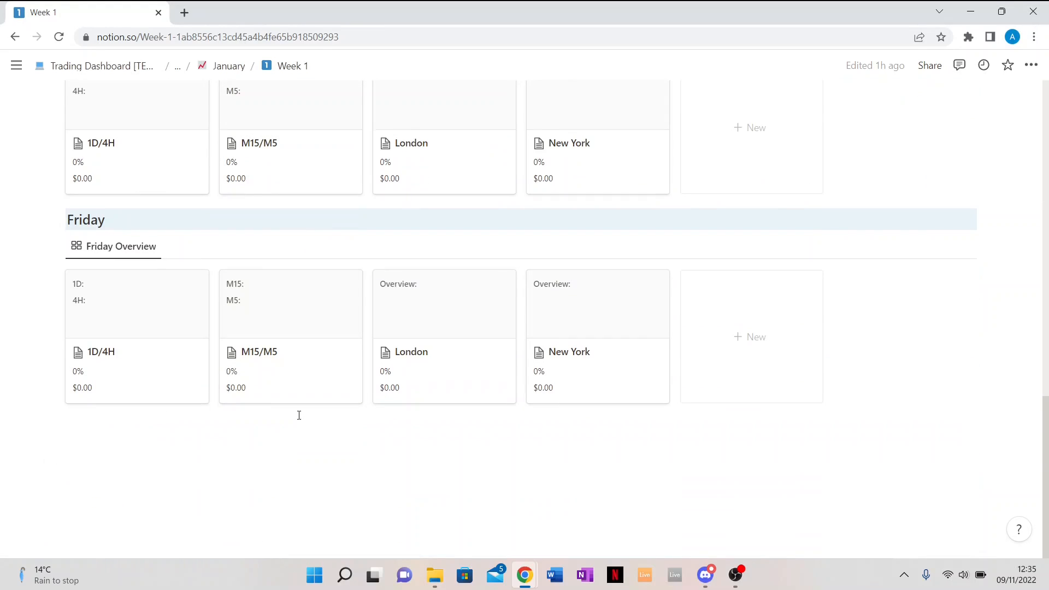
{"action": "scroll", "coordinate": [299, 415], "scroll_direction": "up", "scroll_amount": 17}
{"action": "scroll", "coordinate": [298, 421], "scroll_direction": "down", "scroll_amount": 17}
{"action": "scroll", "coordinate": [192, 351], "scroll_direction": "up", "scroll_amount": 17}
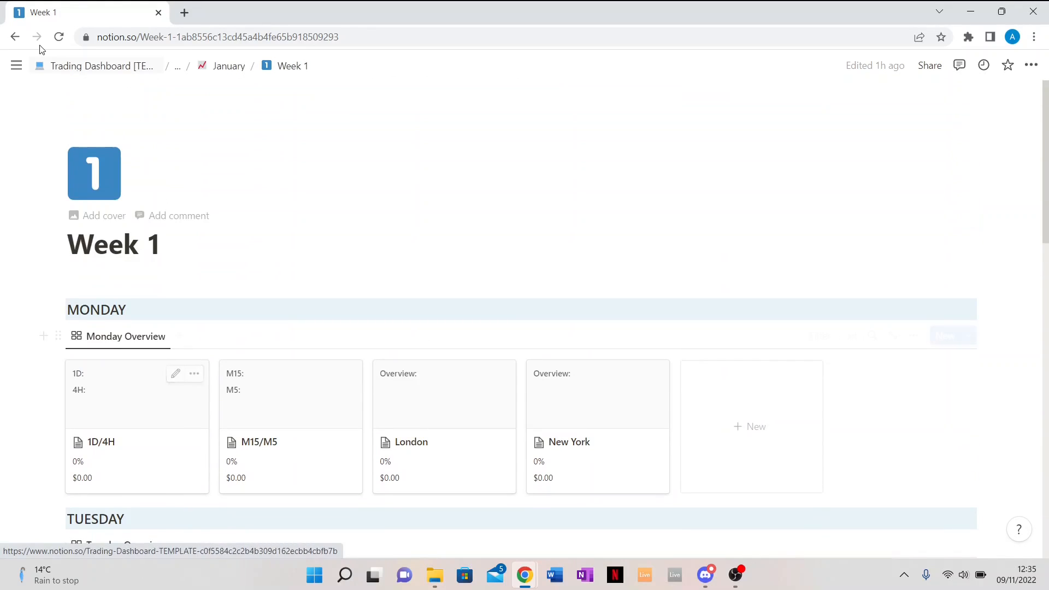
Return to the January page and examine the Week 1 Review toggle and the Monthly Overview questions
{"action": "left_click", "coordinate": [15, 36]}
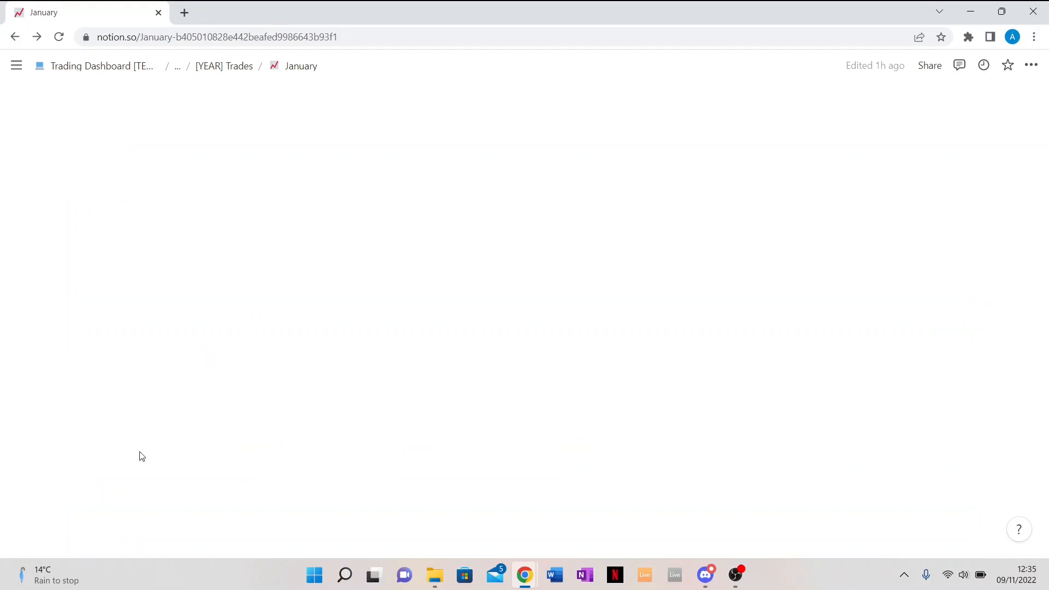
{"action": "scroll", "coordinate": [363, 481], "scroll_direction": "down", "scroll_amount": 2}
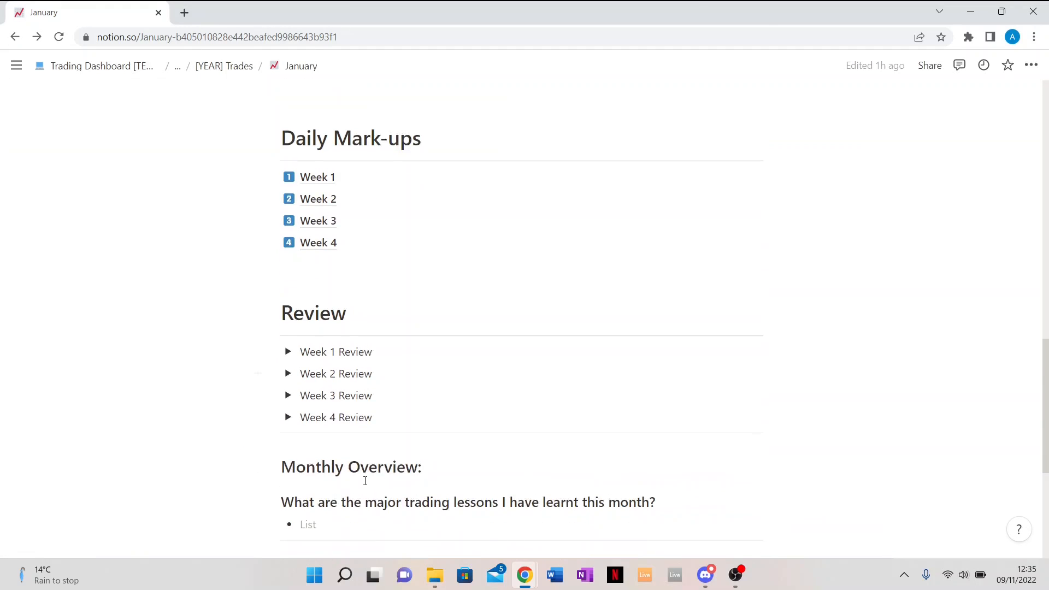
{"action": "left_click", "coordinate": [287, 346]}
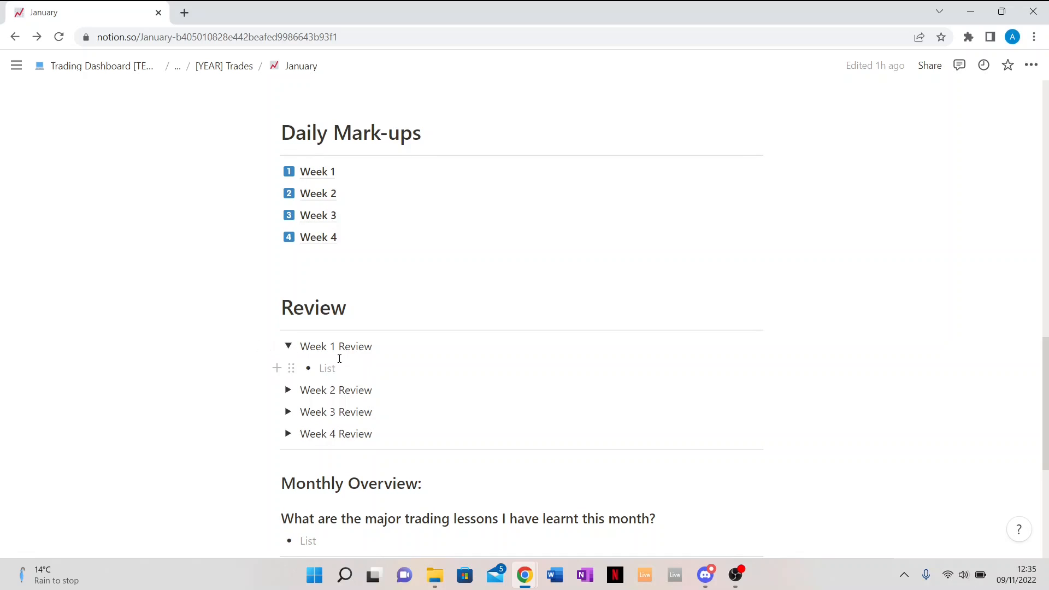
{"action": "left_click", "coordinate": [288, 346]}
{"action": "scroll", "coordinate": [381, 413], "scroll_direction": "down", "scroll_amount": 2}
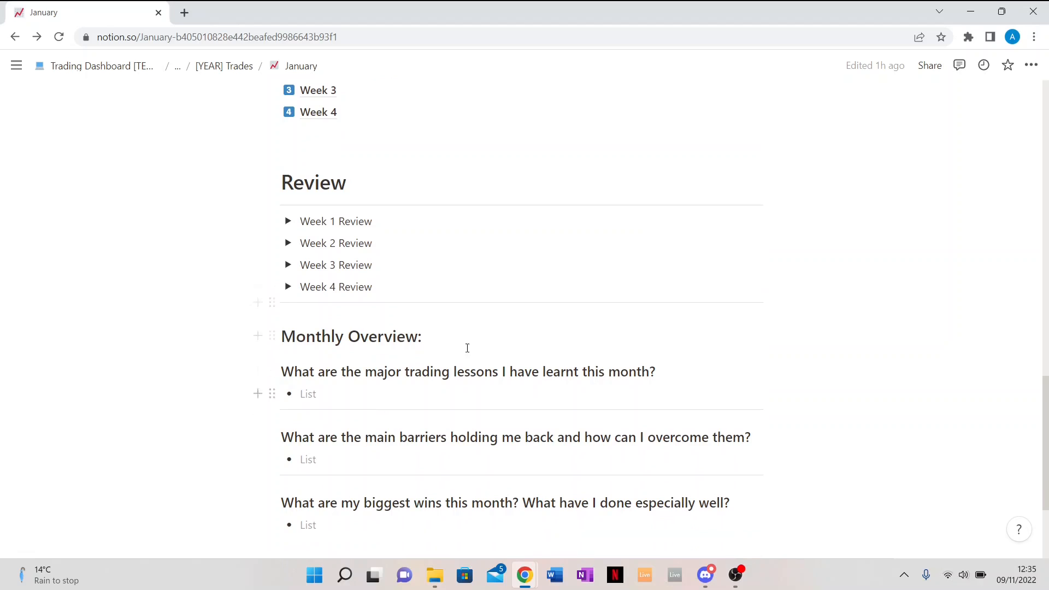
{"action": "scroll", "coordinate": [288, 303], "scroll_direction": "down", "scroll_amount": 3}
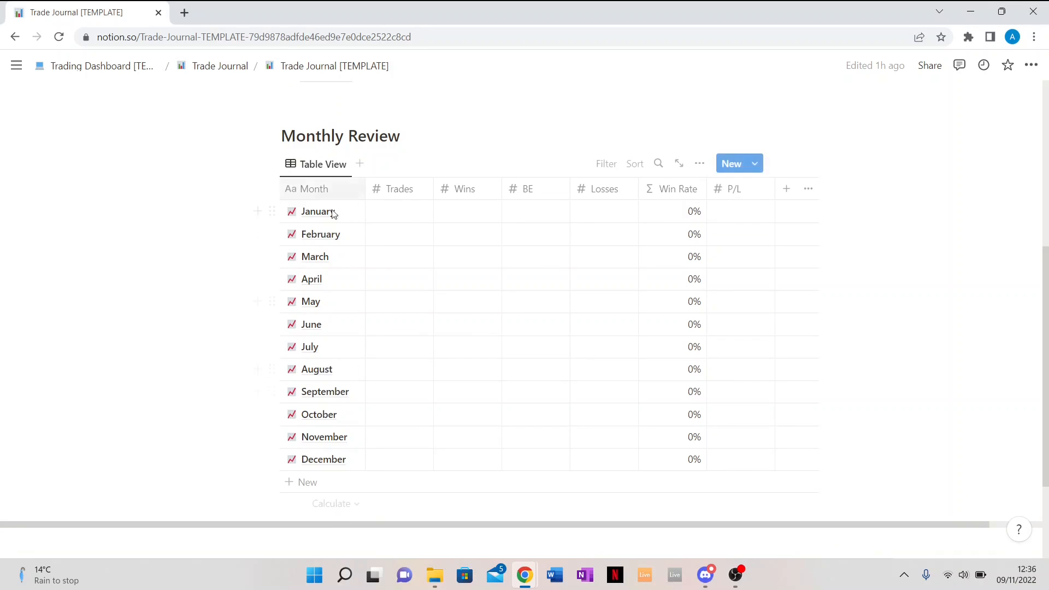
Fill in January's Monthly Review row with 12 trades, 8 wins, 2 BE, 2 losses and a P/L of 20%
{"action": "left_click", "coordinate": [402, 213]}
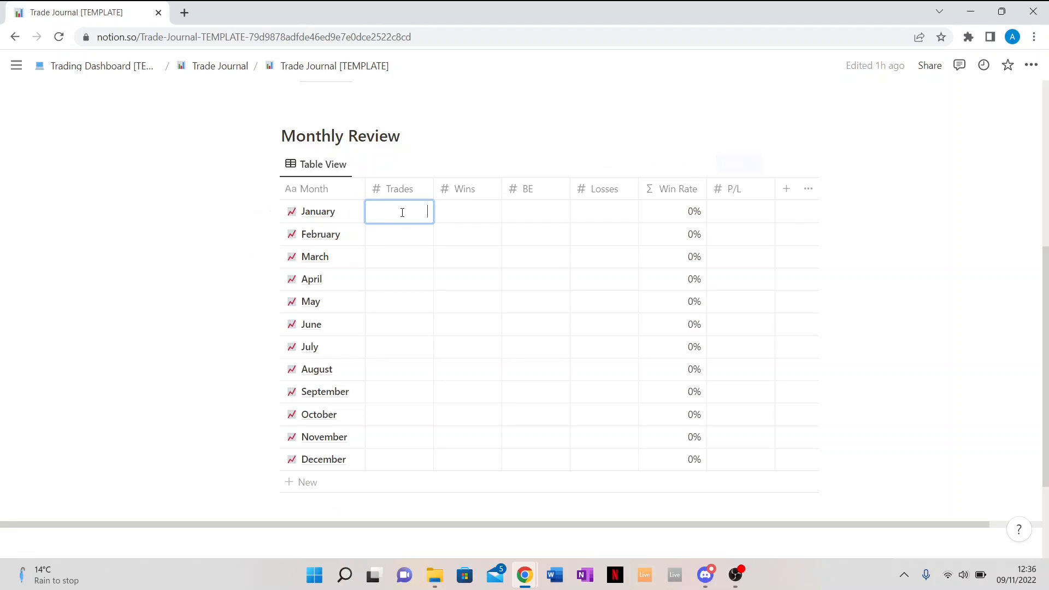
{"action": "type", "text": "12"}
{"action": "key", "text": "Tab"}
{"action": "type", "text": "8"}
{"action": "key", "text": "Tab"}
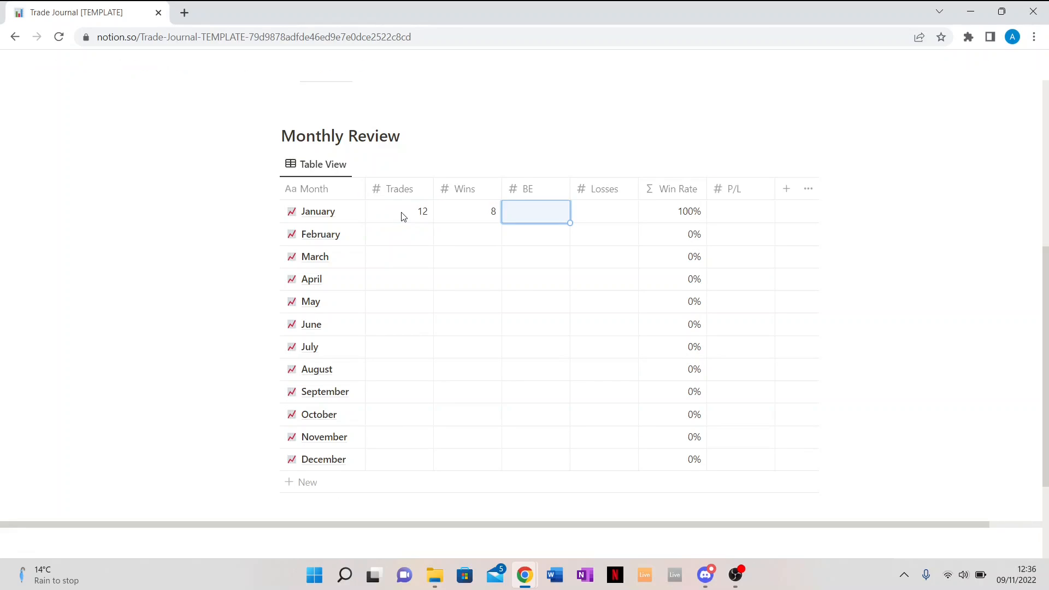
{"action": "type", "text": "2"}
{"action": "key", "text": "Tab"}
{"action": "type", "text": "2"}
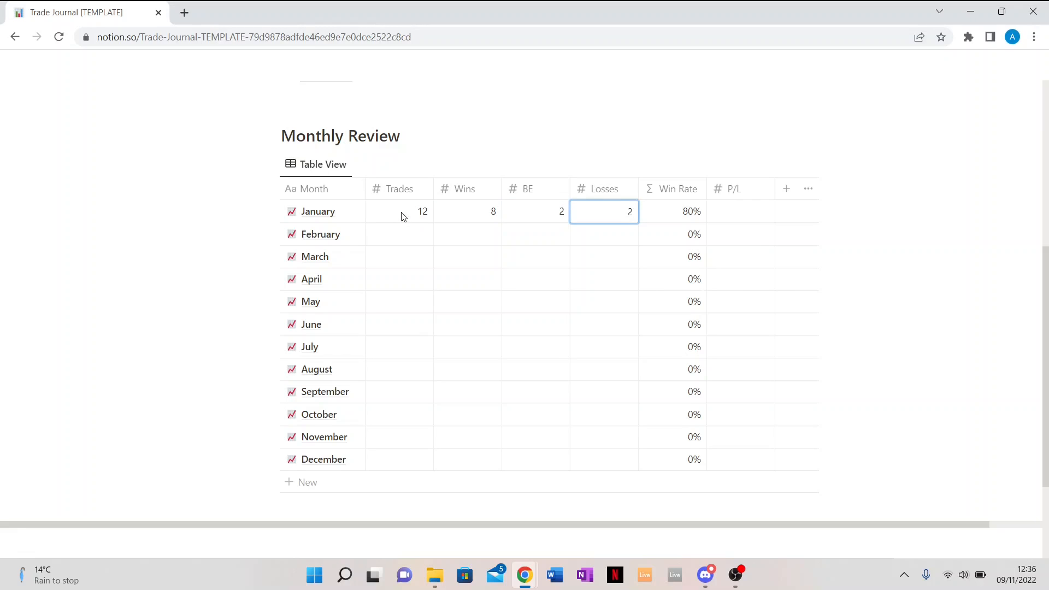
{"action": "key", "text": "Tab"}
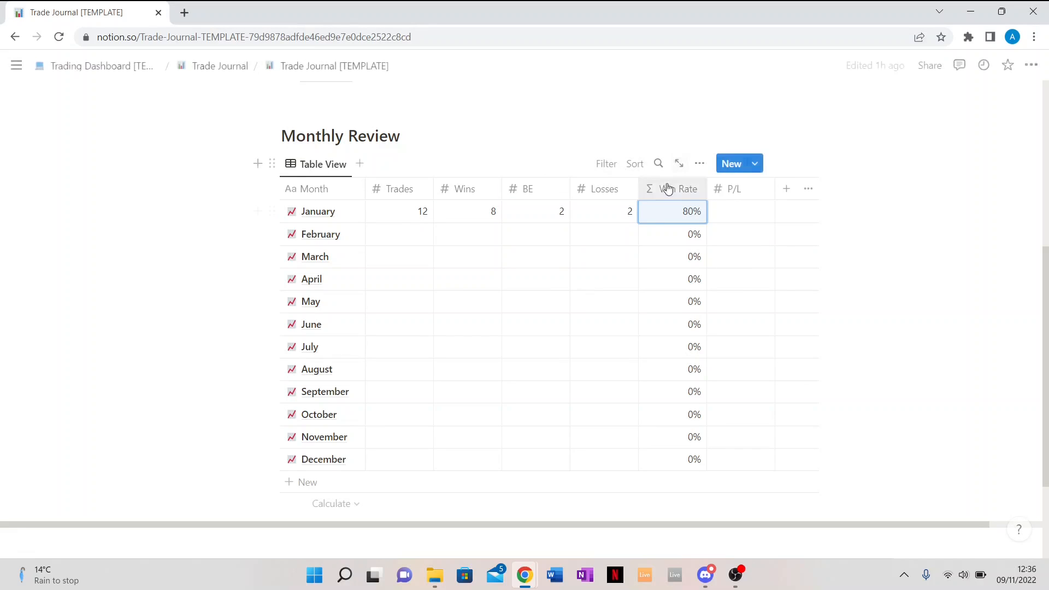
{"action": "left_click", "coordinate": [729, 221]}
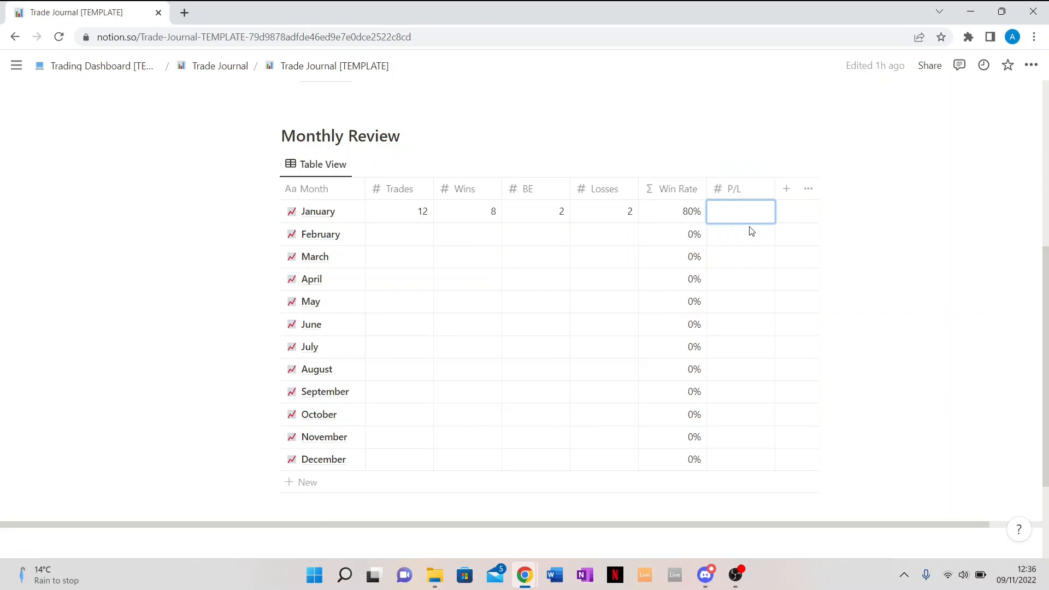
{"action": "type", "text": "+20%"}
{"action": "key", "text": "Return"}
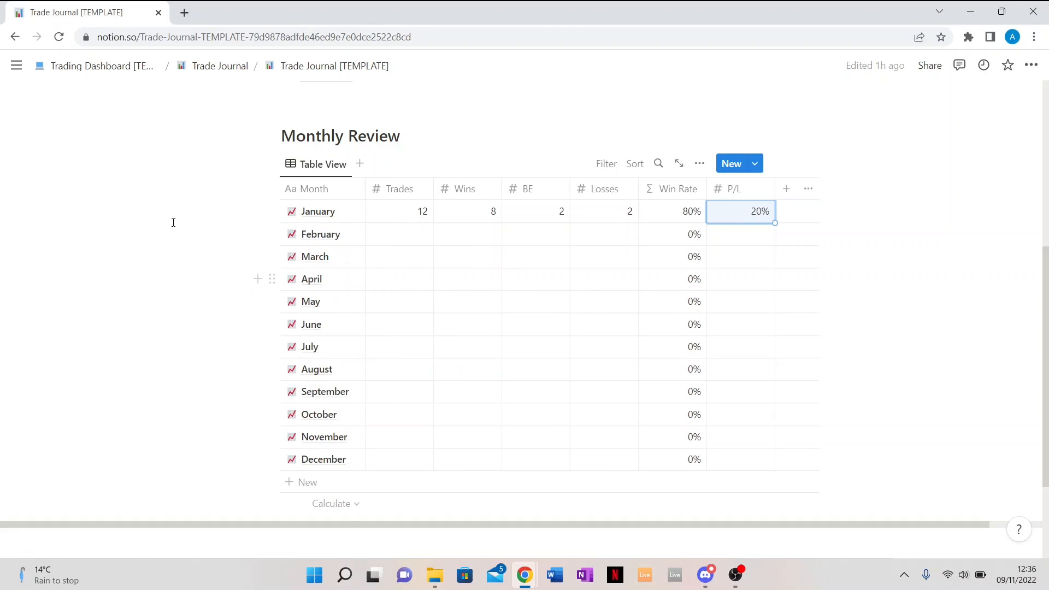
Open the Q1 Review page and examine its Summary Statistics and all the quarterly reflection questions
{"action": "scroll", "coordinate": [173, 223], "scroll_direction": "up", "scroll_amount": 1}
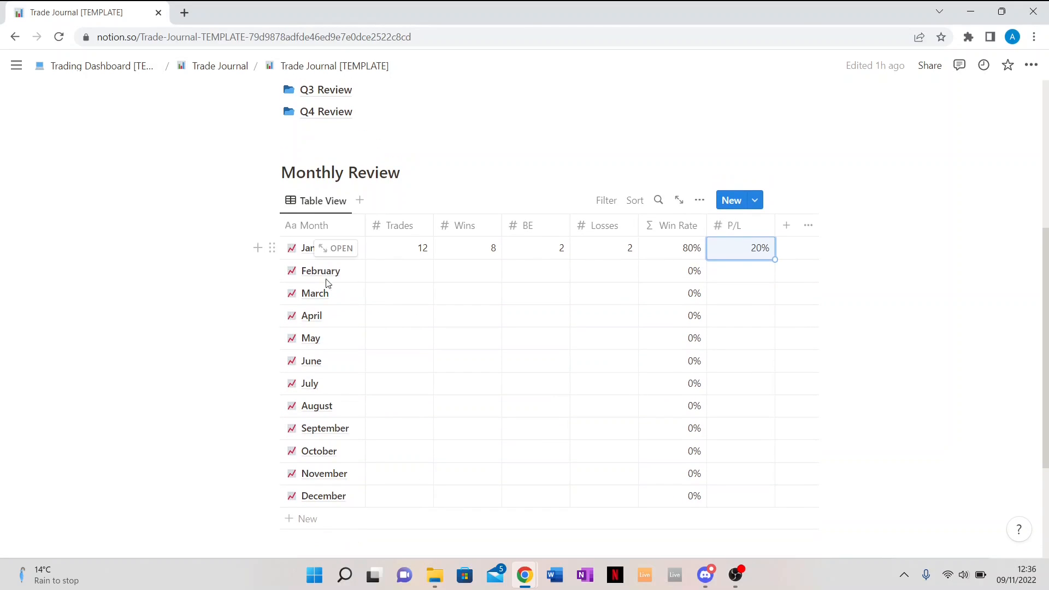
{"action": "scroll", "coordinate": [182, 218], "scroll_direction": "up", "scroll_amount": 3}
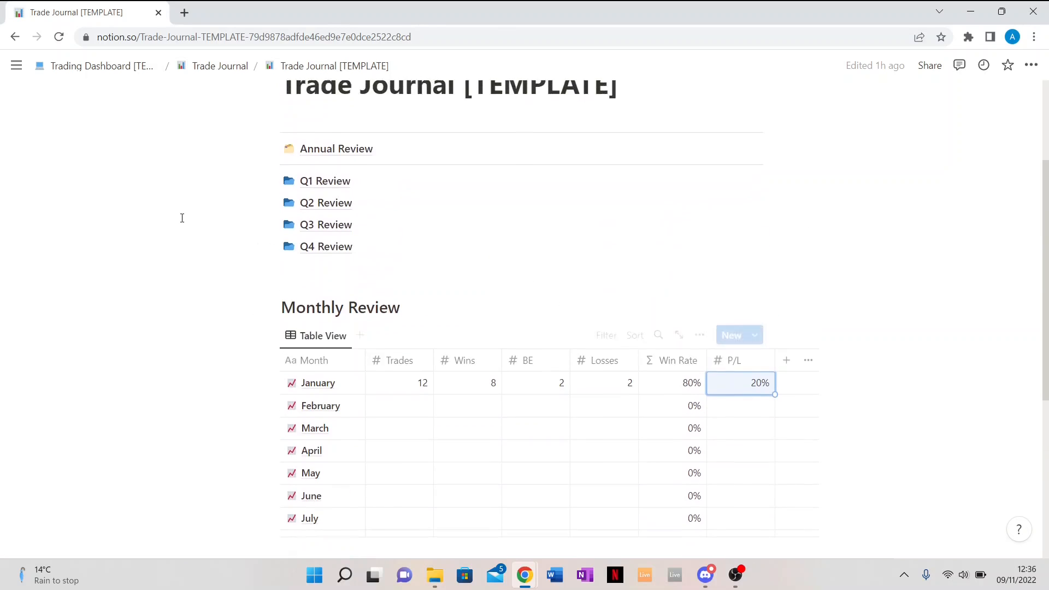
{"action": "left_click", "coordinate": [346, 187]}
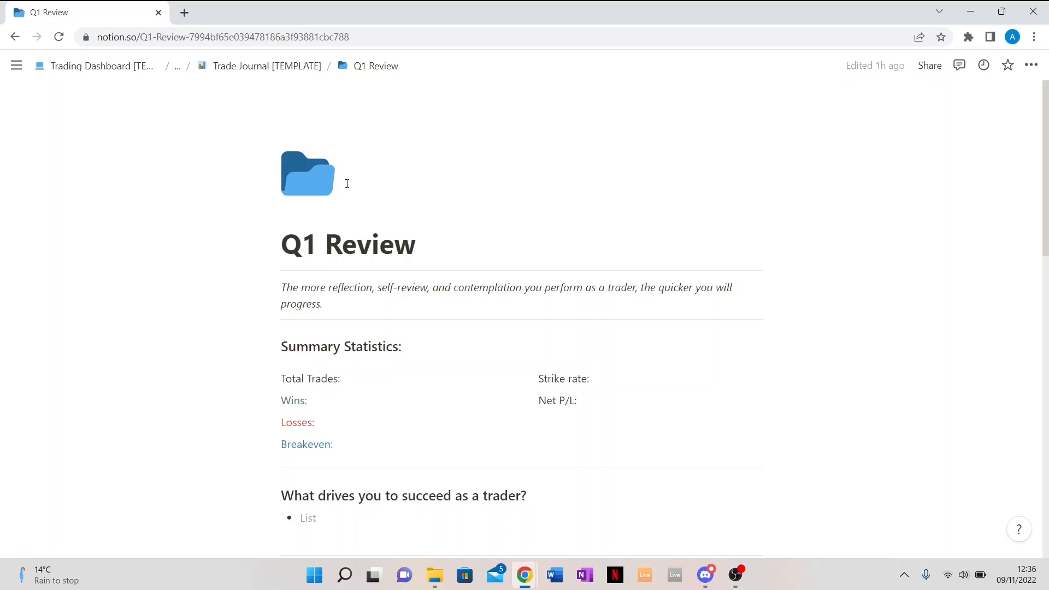
{"action": "scroll", "coordinate": [347, 183], "scroll_direction": "down", "scroll_amount": 2}
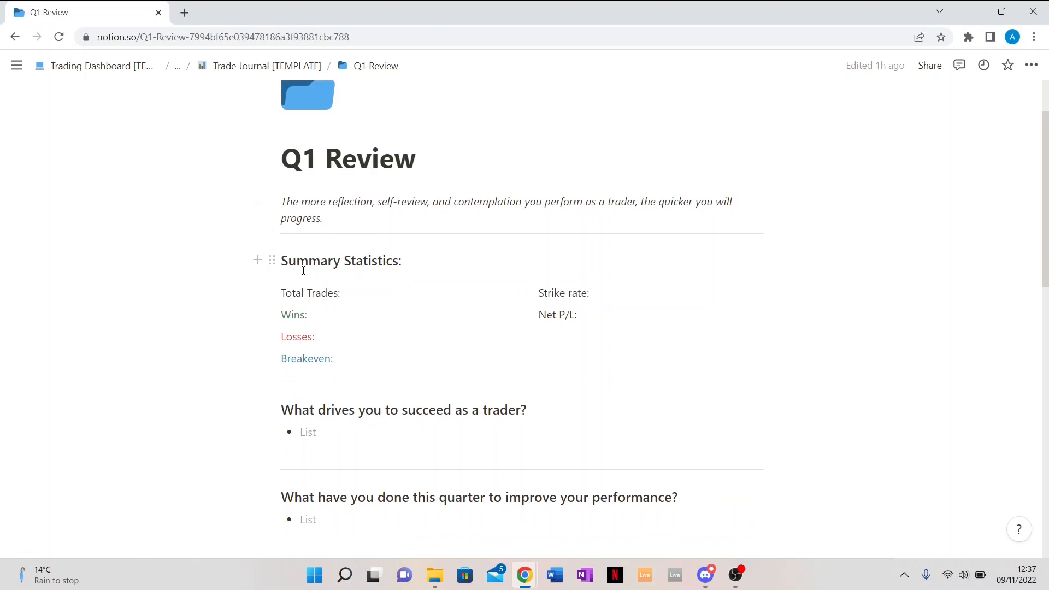
{"action": "scroll", "coordinate": [303, 270], "scroll_direction": "down", "scroll_amount": 1}
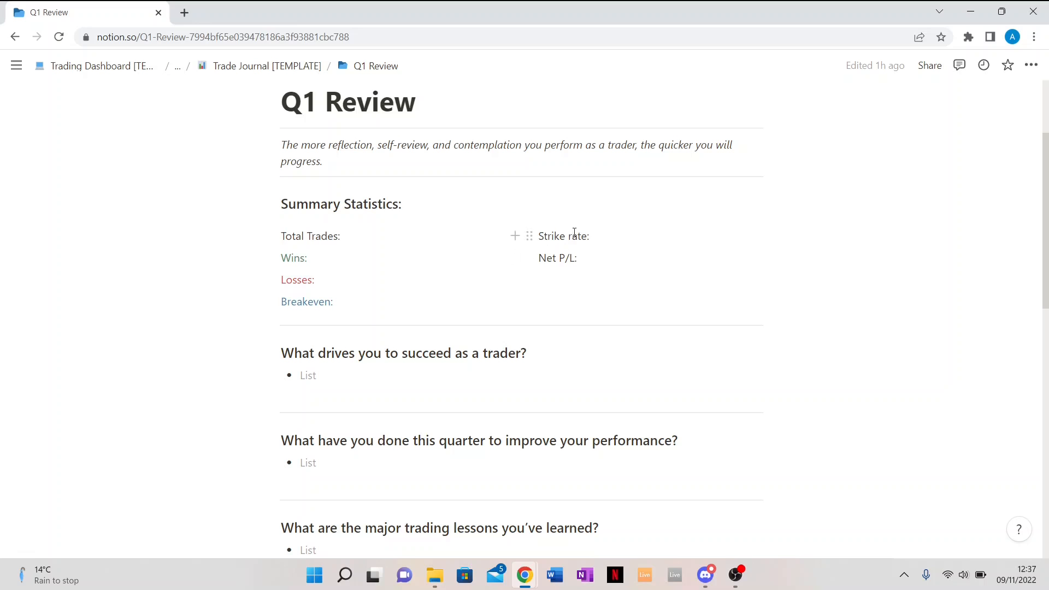
{"action": "scroll", "coordinate": [564, 288], "scroll_direction": "down", "scroll_amount": 2}
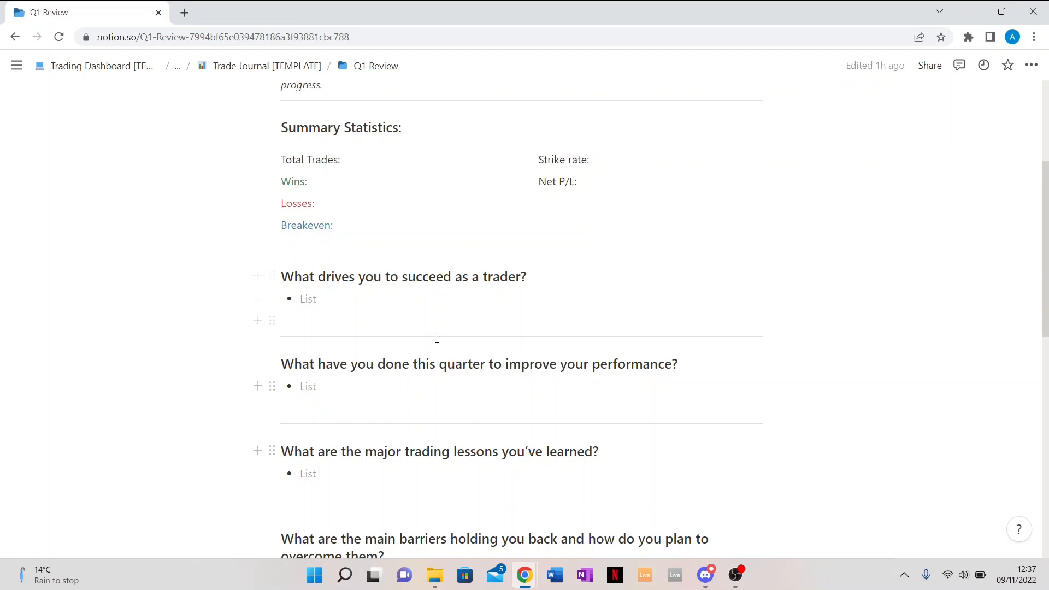
{"action": "scroll", "coordinate": [398, 420], "scroll_direction": "down", "scroll_amount": 5}
{"action": "scroll", "coordinate": [399, 420], "scroll_direction": "down", "scroll_amount": 5}
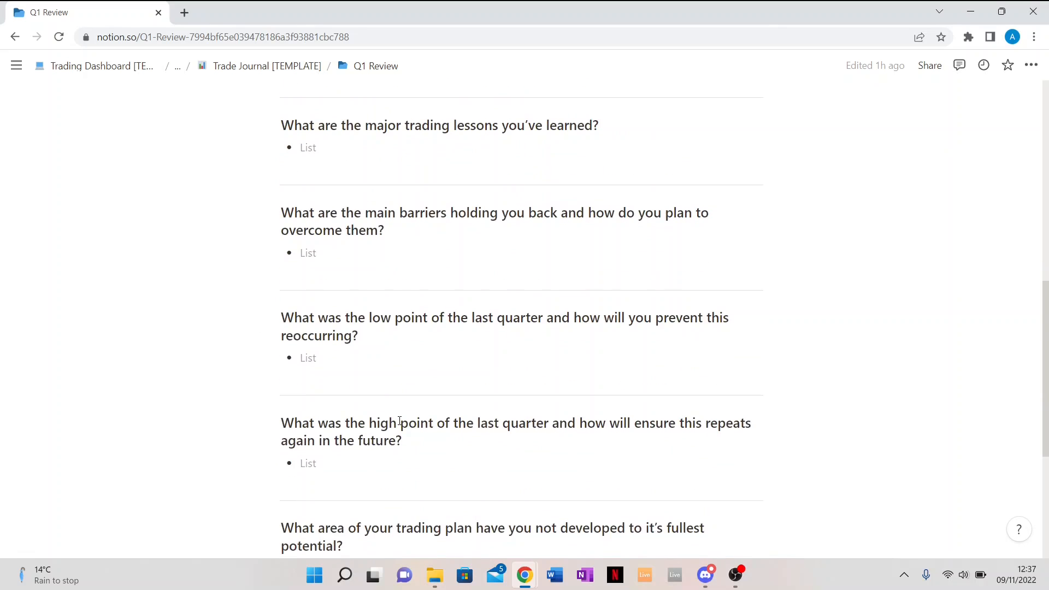
{"action": "scroll", "coordinate": [400, 421], "scroll_direction": "up", "scroll_amount": 8}
{"action": "scroll", "coordinate": [399, 421], "scroll_direction": "up", "scroll_amount": 3}
{"action": "scroll", "coordinate": [399, 421], "scroll_direction": "down", "scroll_amount": 2}
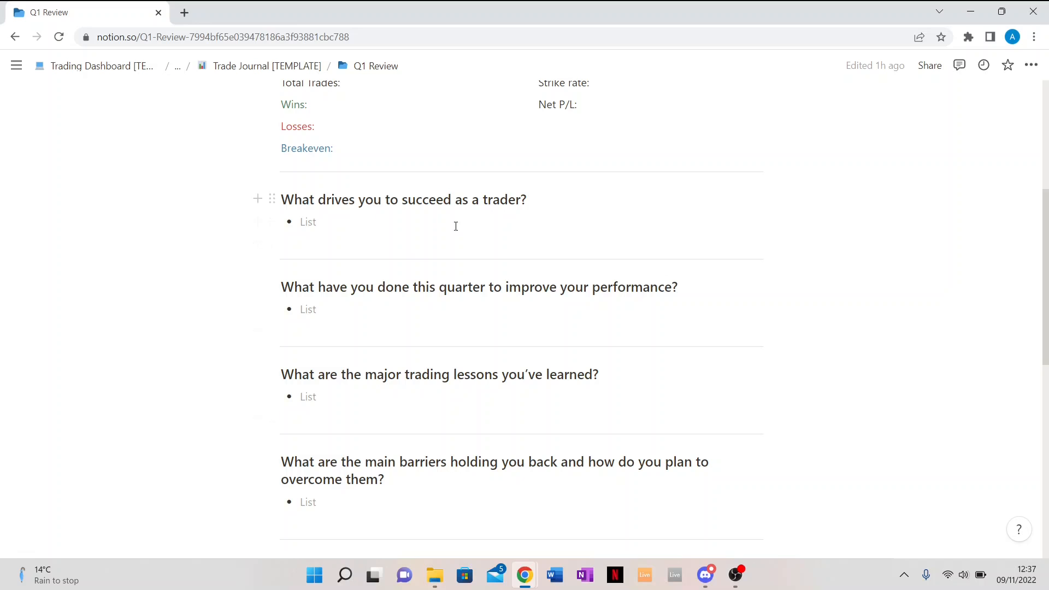
{"action": "scroll", "coordinate": [359, 304], "scroll_direction": "down", "scroll_amount": 2}
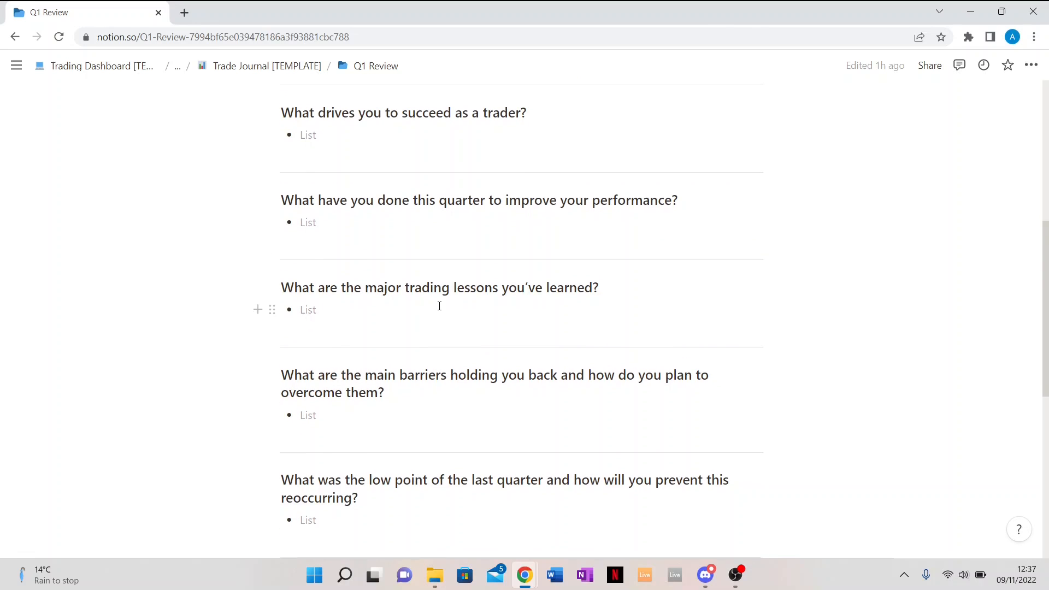
{"action": "scroll", "coordinate": [440, 306], "scroll_direction": "down", "scroll_amount": 2}
{"action": "scroll", "coordinate": [413, 353], "scroll_direction": "down", "scroll_amount": 2}
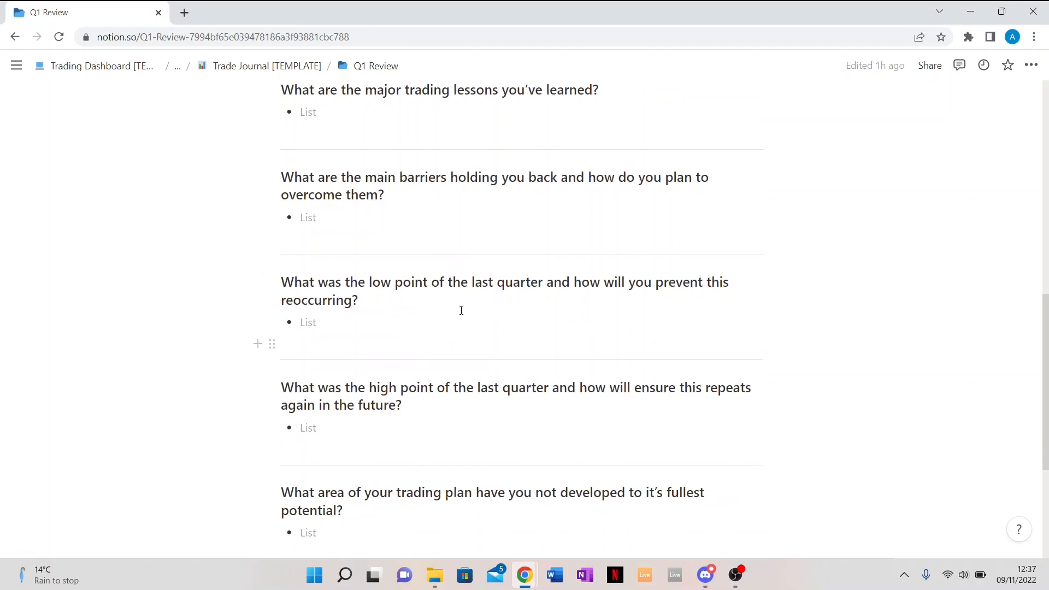
{"action": "scroll", "coordinate": [462, 318], "scroll_direction": "down", "scroll_amount": 4}
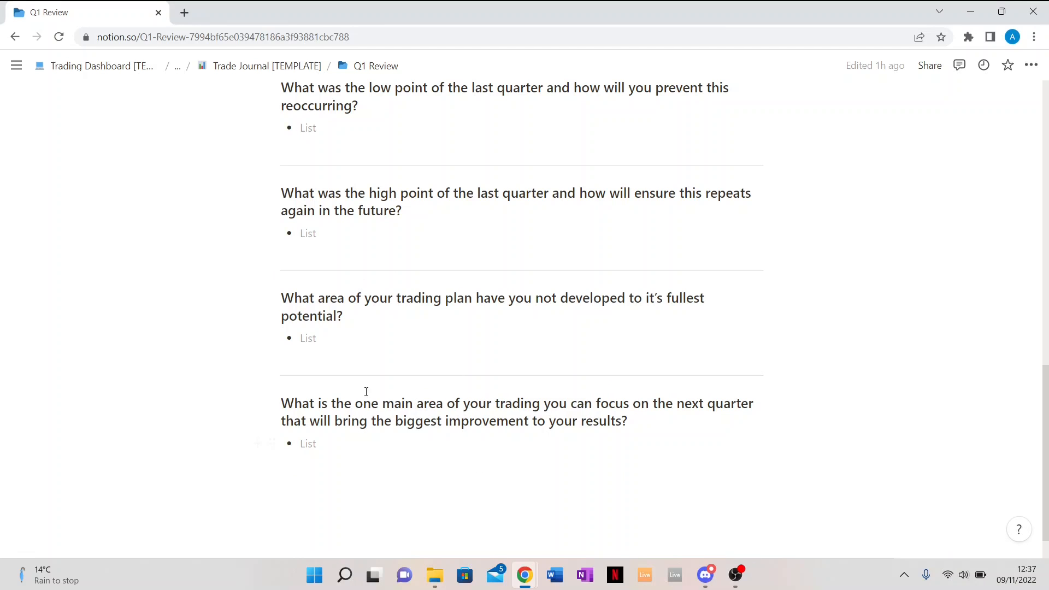
{"action": "scroll", "coordinate": [474, 437], "scroll_direction": "up", "scroll_amount": 15}
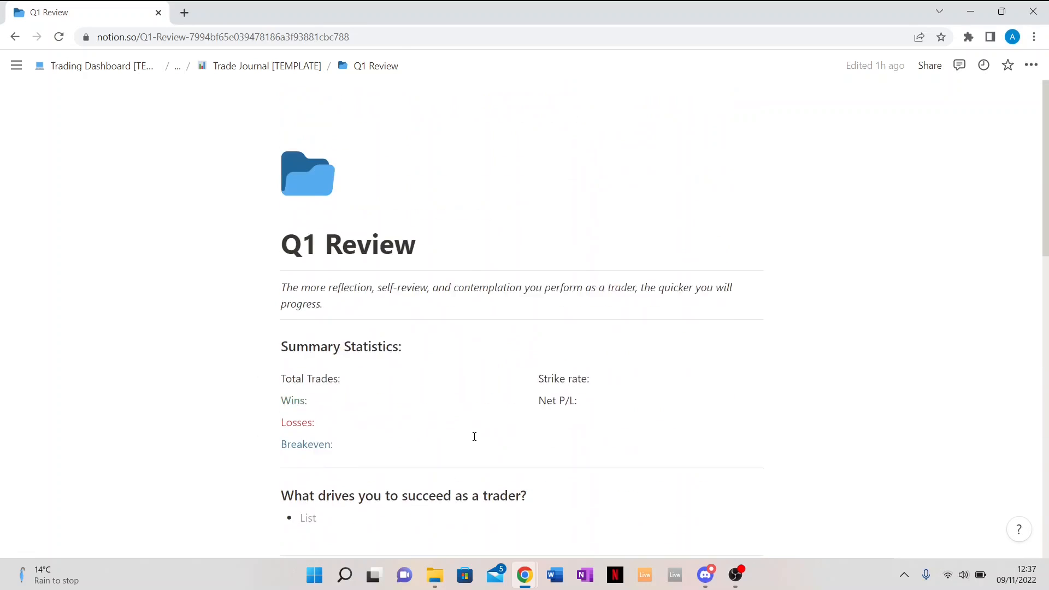
Go back to the trade journal, open the Annual Review page and examine its Summary Statistics and yearly reflection questions
{"action": "key", "text": "alt+Left"}
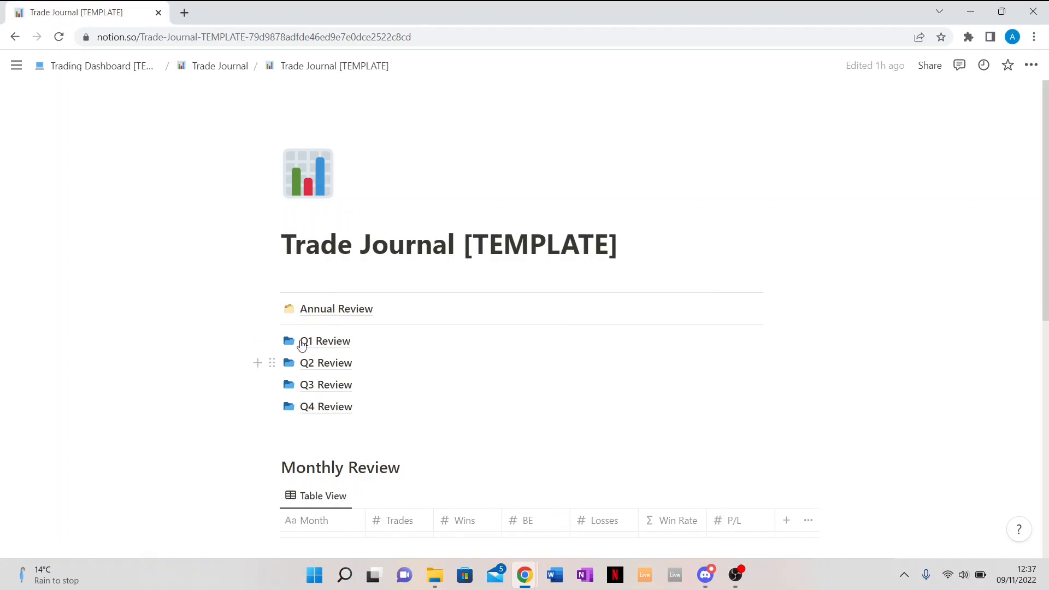
{"action": "left_click", "coordinate": [369, 310]}
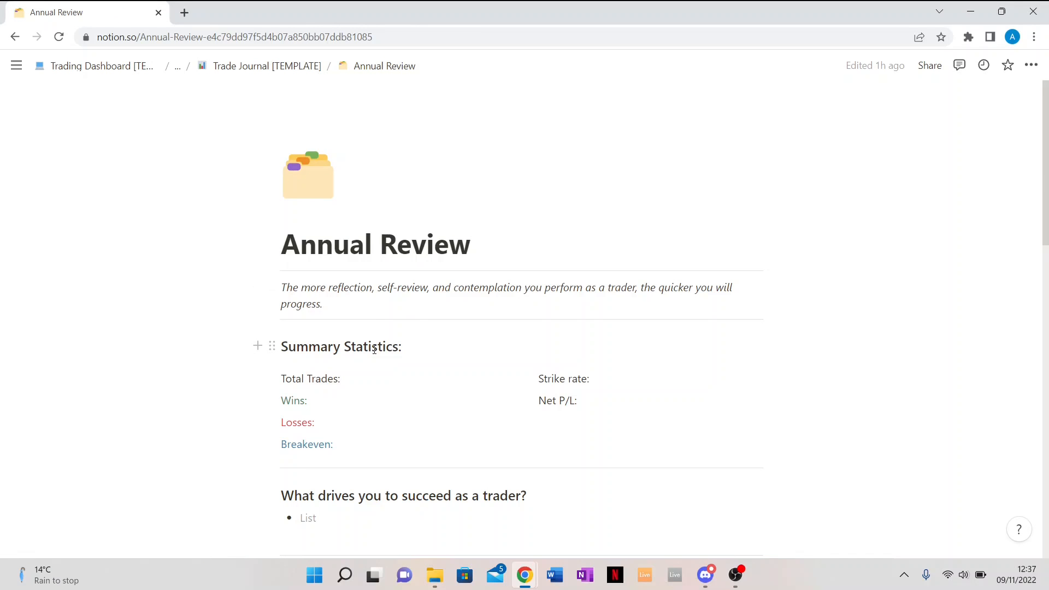
{"action": "scroll", "coordinate": [375, 349], "scroll_direction": "down", "scroll_amount": 1}
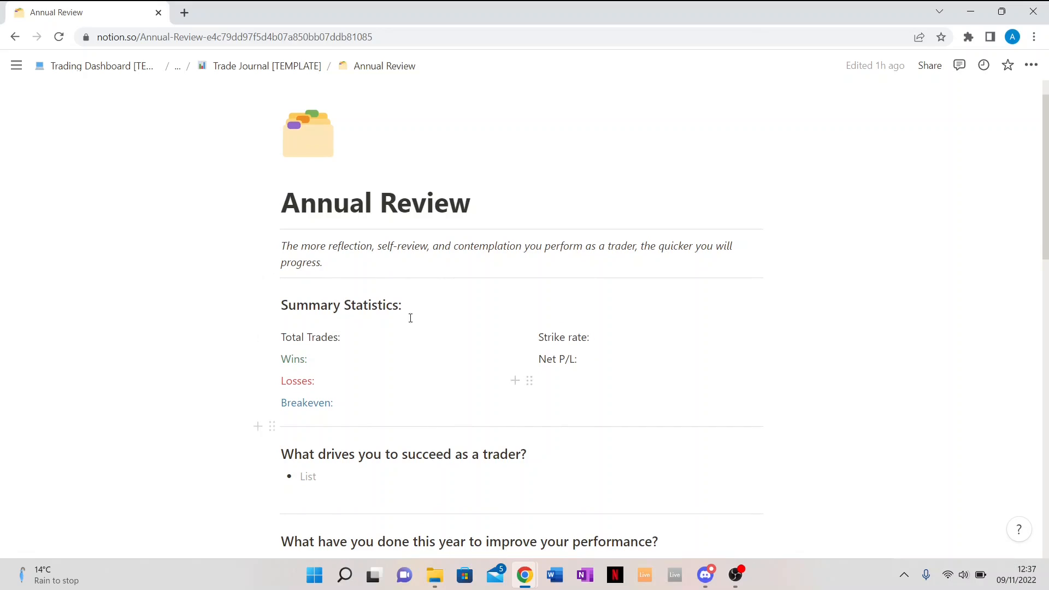
{"action": "scroll", "coordinate": [377, 356], "scroll_direction": "down", "scroll_amount": 4}
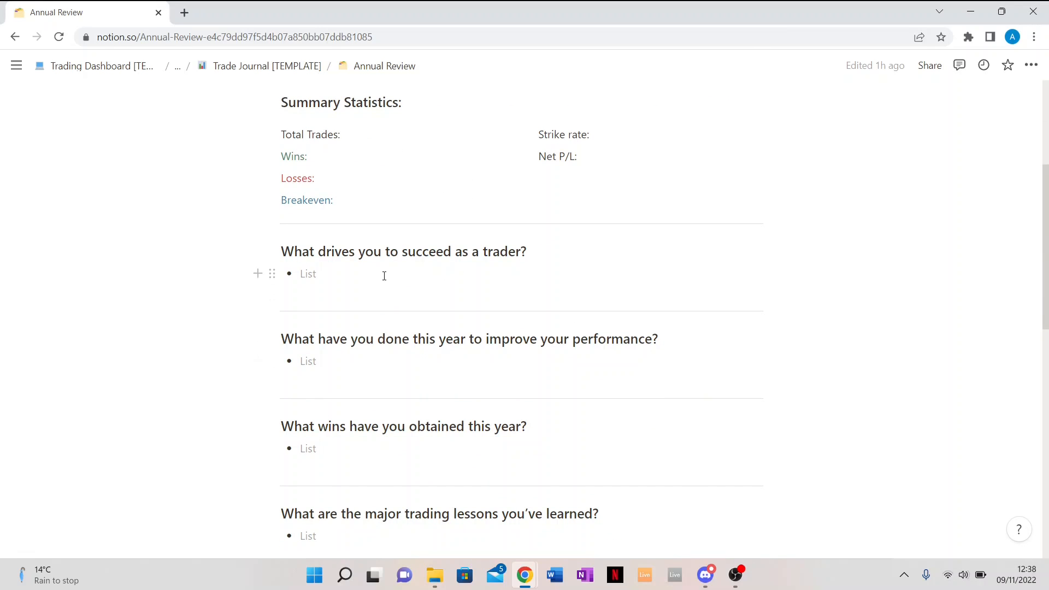
{"action": "scroll", "coordinate": [384, 276], "scroll_direction": "down", "scroll_amount": 1}
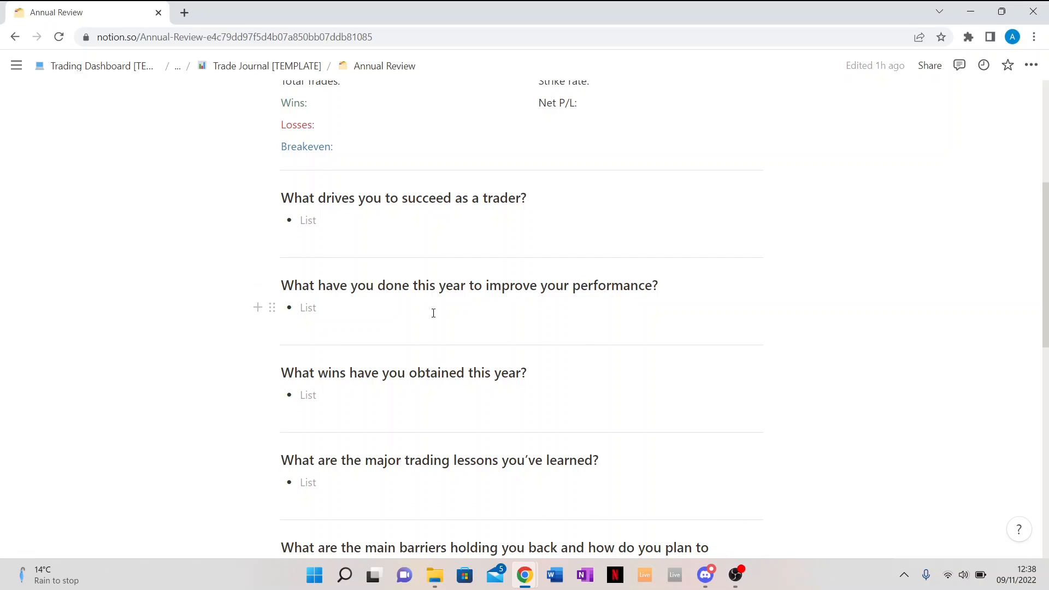
{"action": "scroll", "coordinate": [306, 481], "scroll_direction": "down", "scroll_amount": 3}
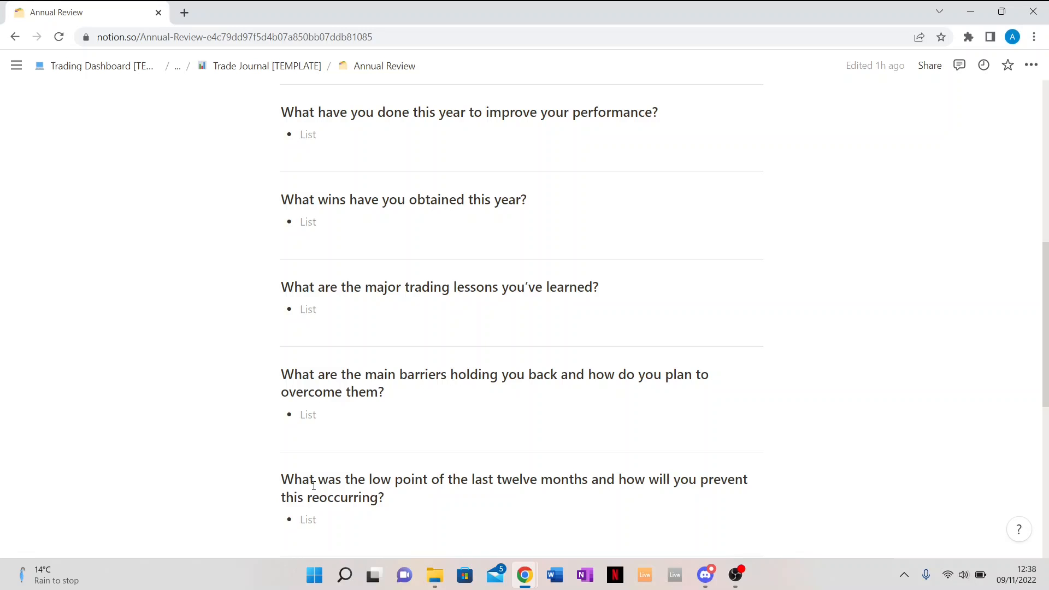
{"action": "scroll", "coordinate": [313, 486], "scroll_direction": "down", "scroll_amount": 2}
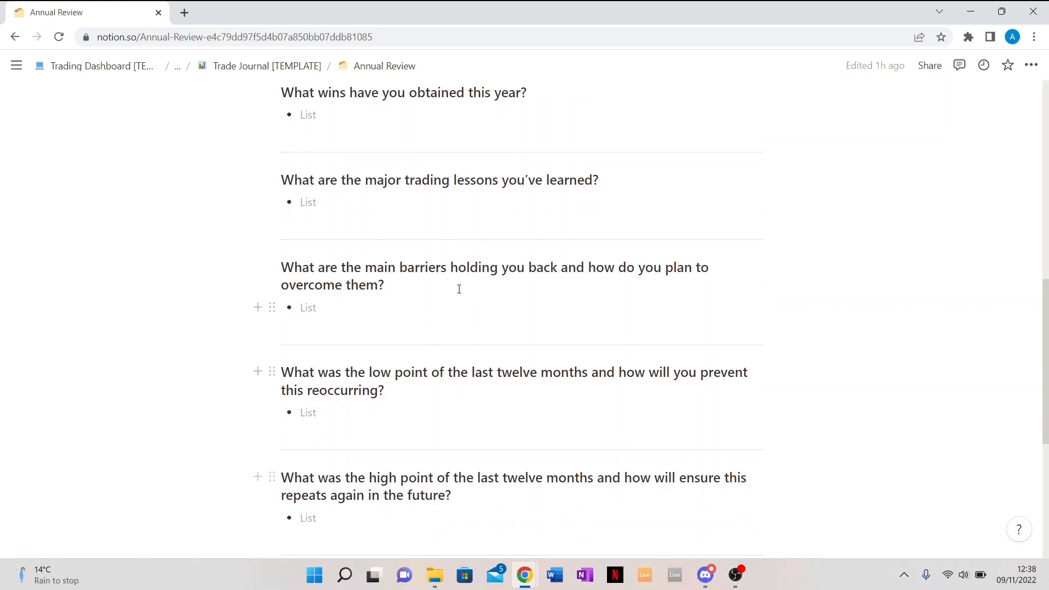
{"action": "scroll", "coordinate": [382, 271], "scroll_direction": "down", "scroll_amount": 3}
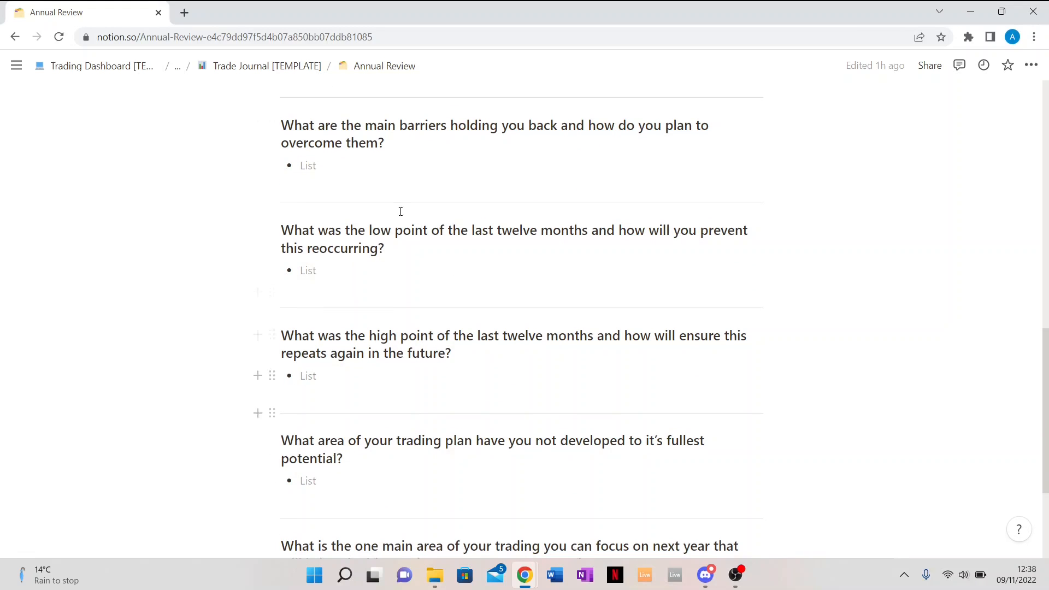
{"action": "scroll", "coordinate": [363, 240], "scroll_direction": "down", "scroll_amount": 3}
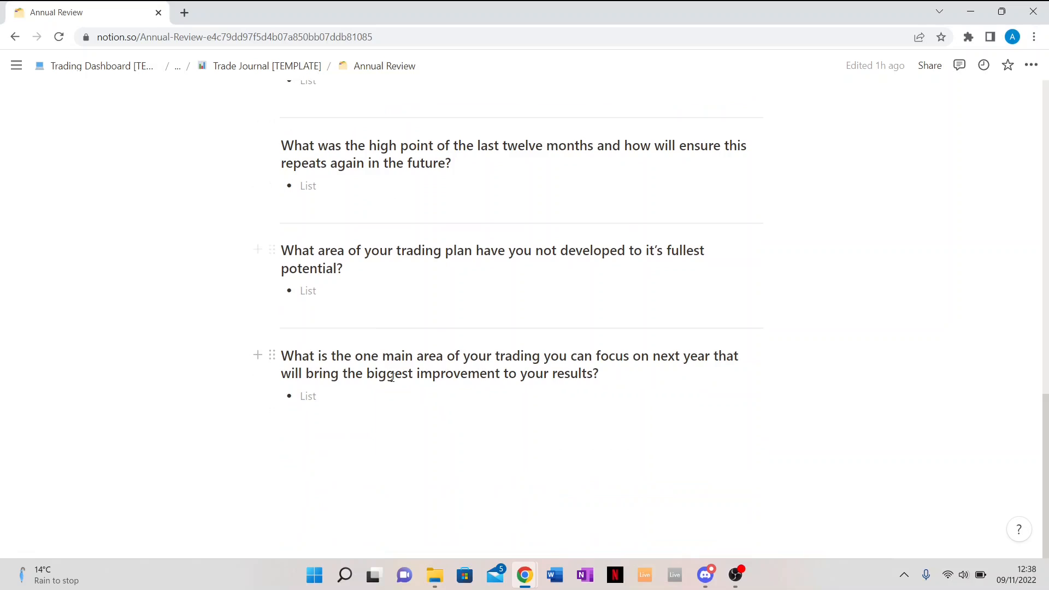
{"action": "scroll", "coordinate": [392, 377], "scroll_direction": "up", "scroll_amount": 15}
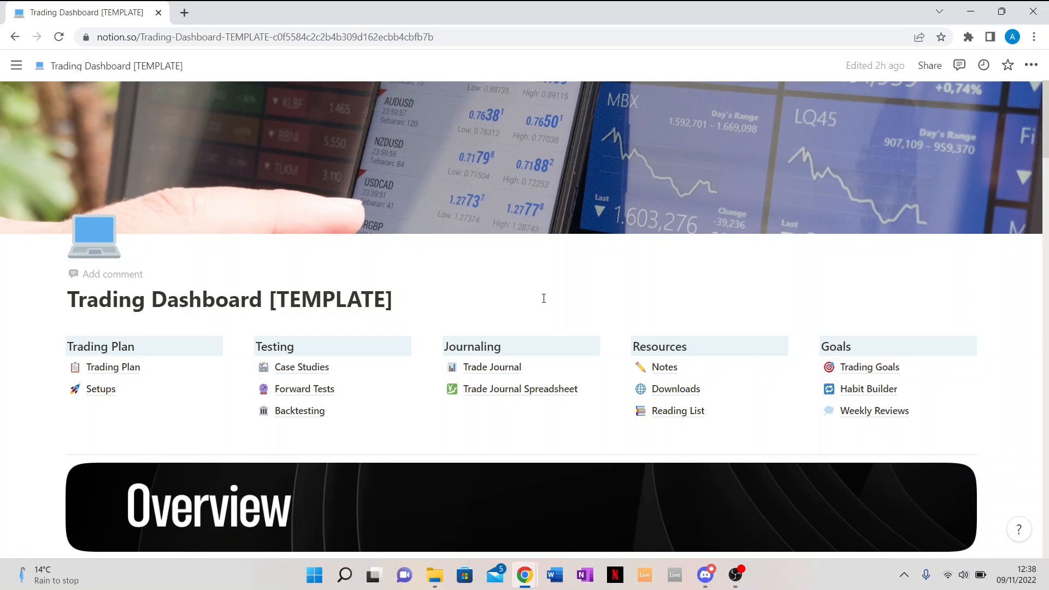
Open the Trade Journal Spreadsheet page, examine the media and embed block options available below the Google Drive block, and return to the dashboard
{"action": "left_click", "coordinate": [522, 401]}
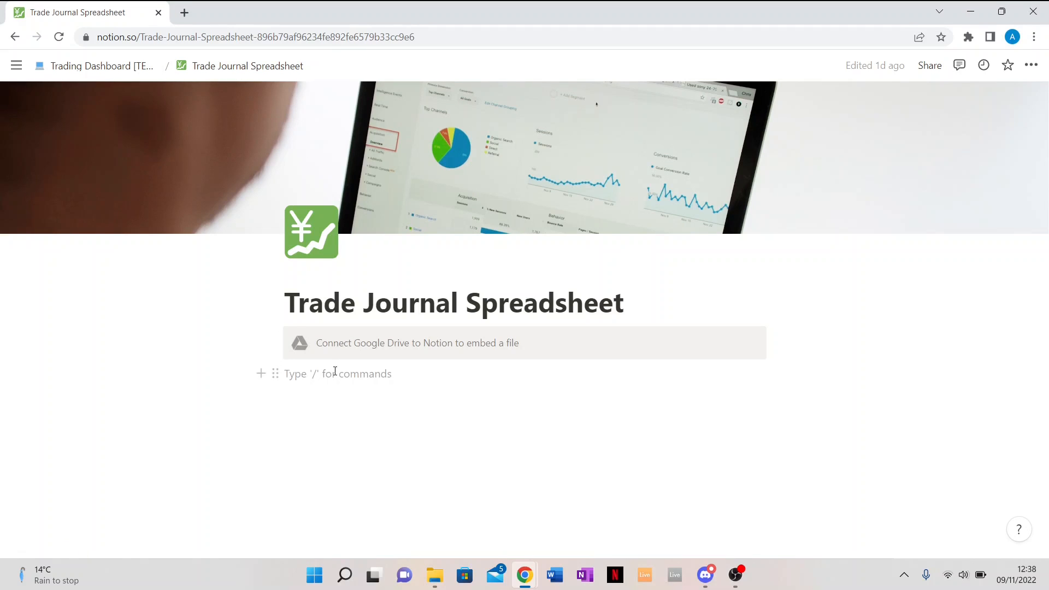
{"action": "type", "text": "/"}
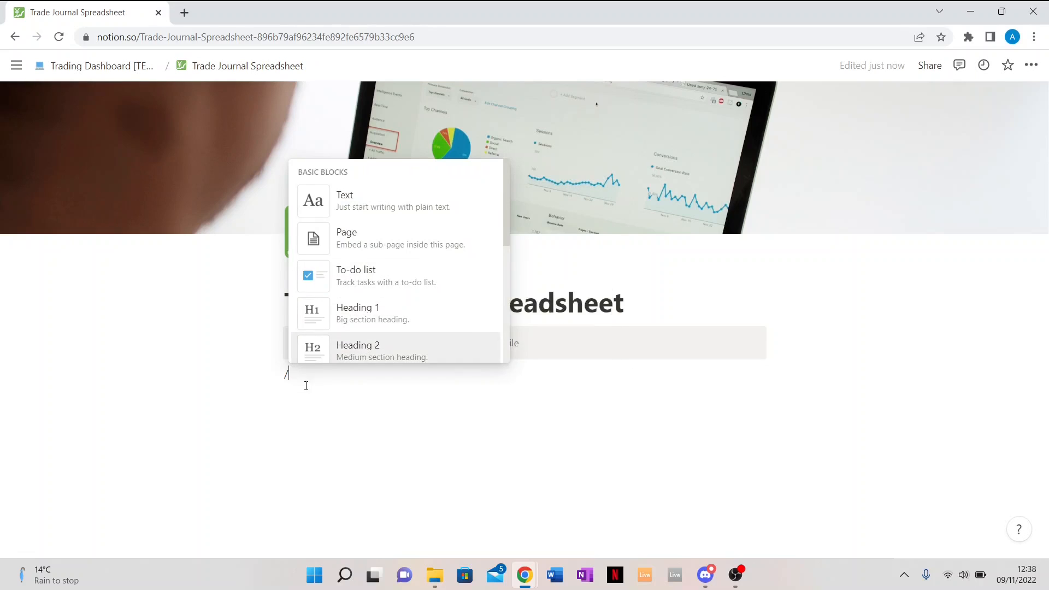
{"action": "scroll", "coordinate": [393, 286], "scroll_direction": "down", "scroll_amount": 1}
{"action": "scroll", "coordinate": [392, 286], "scroll_direction": "down", "scroll_amount": 10}
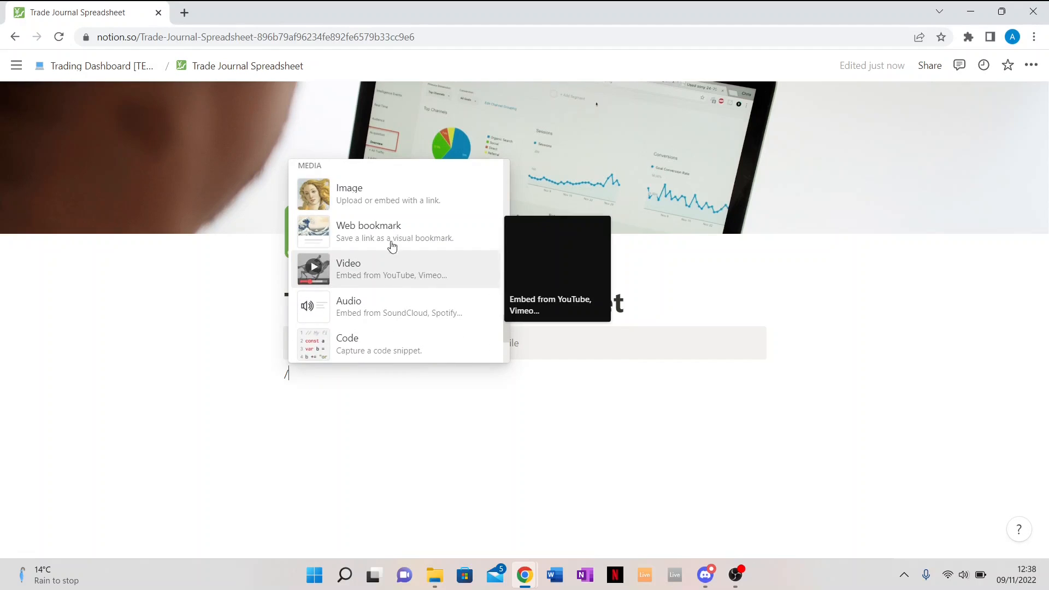
{"action": "scroll", "coordinate": [382, 300], "scroll_direction": "down", "scroll_amount": 5}
{"action": "scroll", "coordinate": [382, 302], "scroll_direction": "up", "scroll_amount": 2}
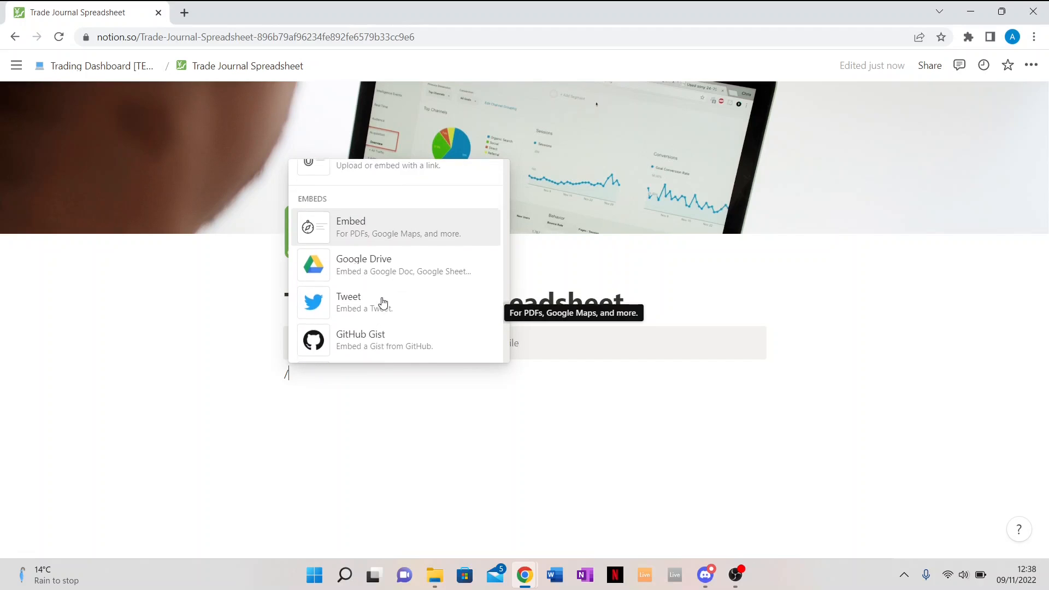
{"action": "scroll", "coordinate": [360, 290], "scroll_direction": "down", "scroll_amount": 5}
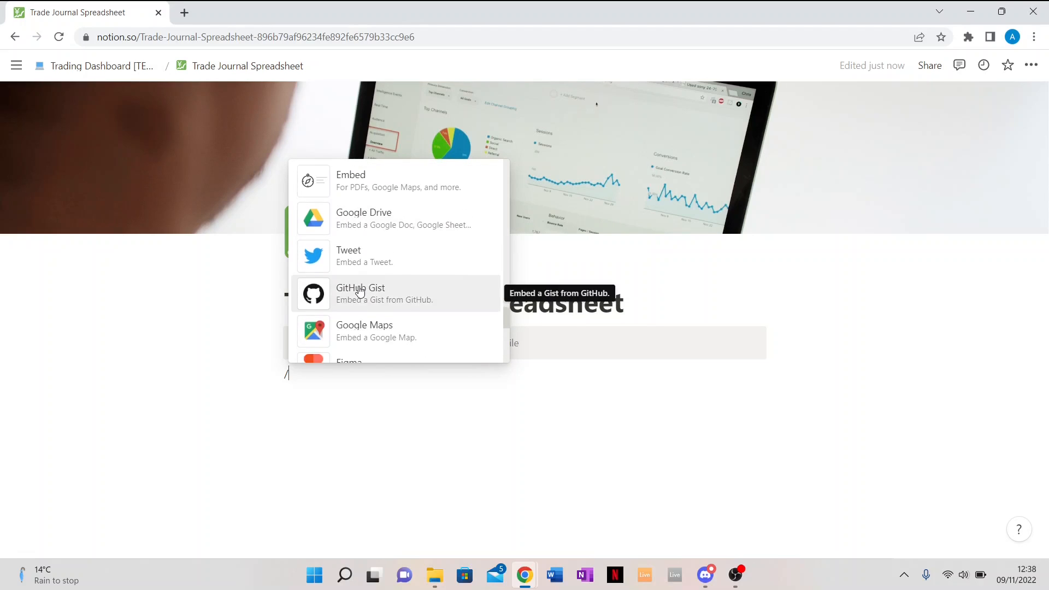
{"action": "scroll", "coordinate": [360, 291], "scroll_direction": "down", "scroll_amount": 7}
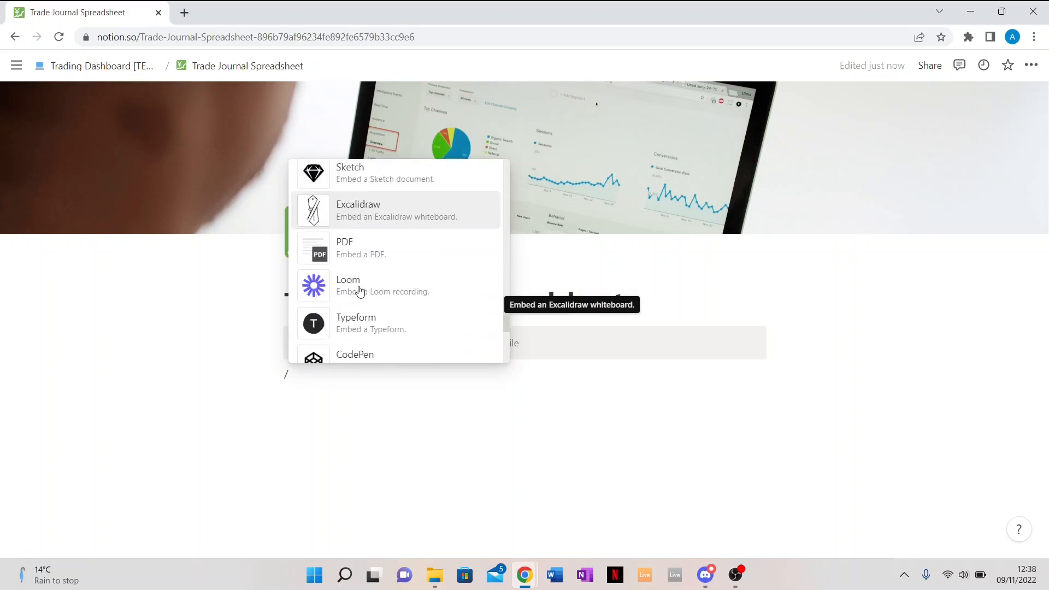
{"action": "scroll", "coordinate": [360, 291], "scroll_direction": "down", "scroll_amount": 3}
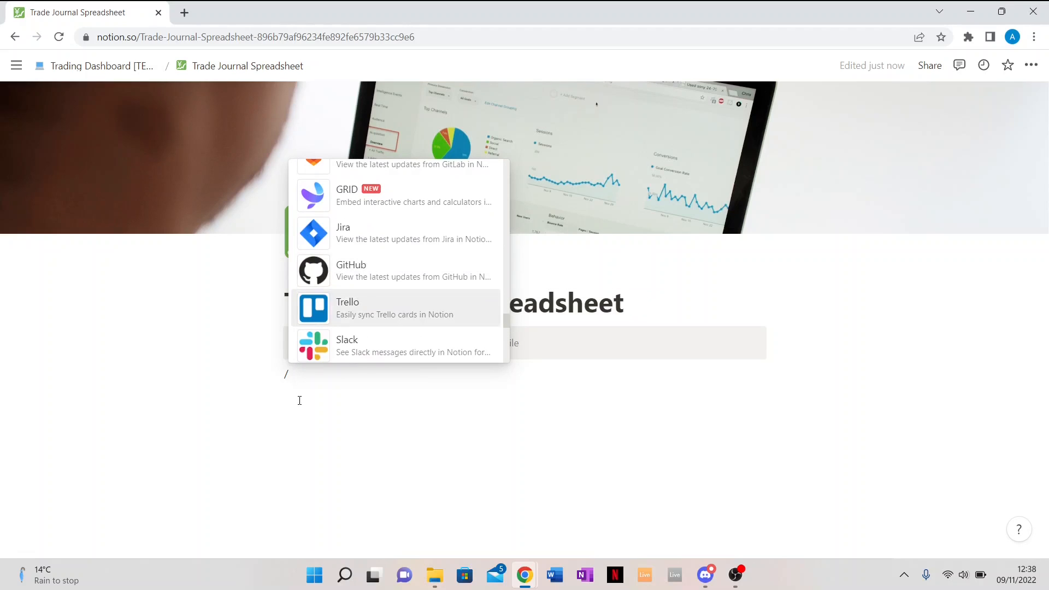
{"action": "scroll", "coordinate": [391, 311], "scroll_direction": "down", "scroll_amount": 4}
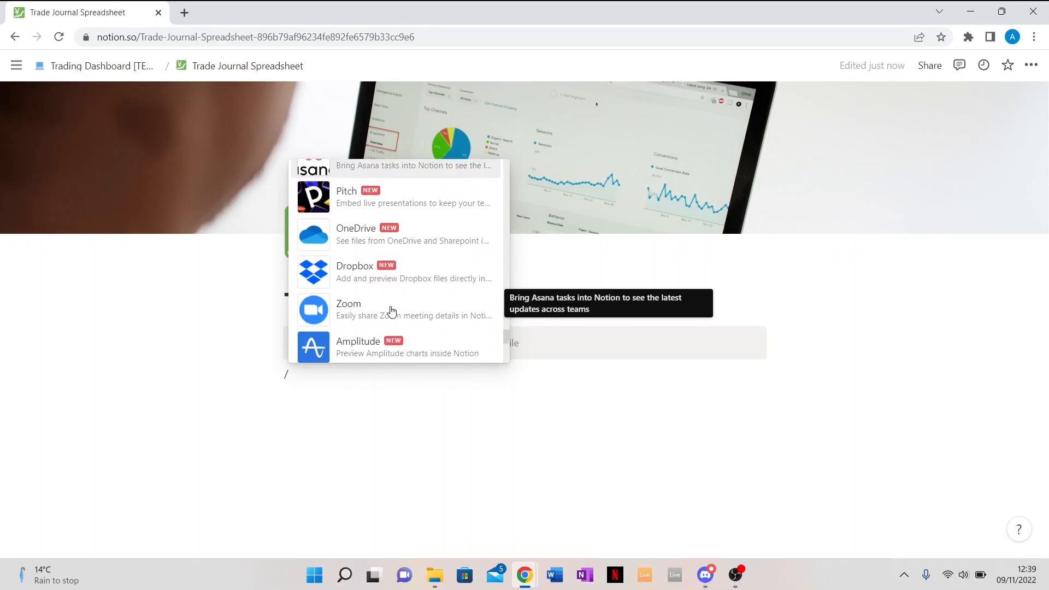
{"action": "scroll", "coordinate": [423, 296], "scroll_direction": "down", "scroll_amount": 3}
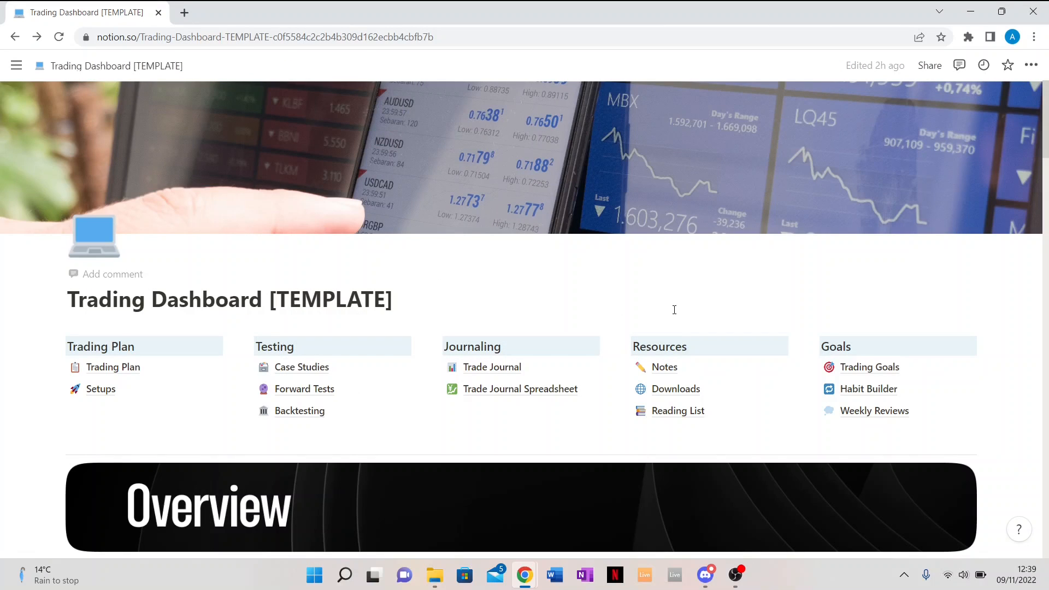
Open the Notes page, try its full-width layout on and off, and return to the dashboard
{"action": "left_click", "coordinate": [679, 372]}
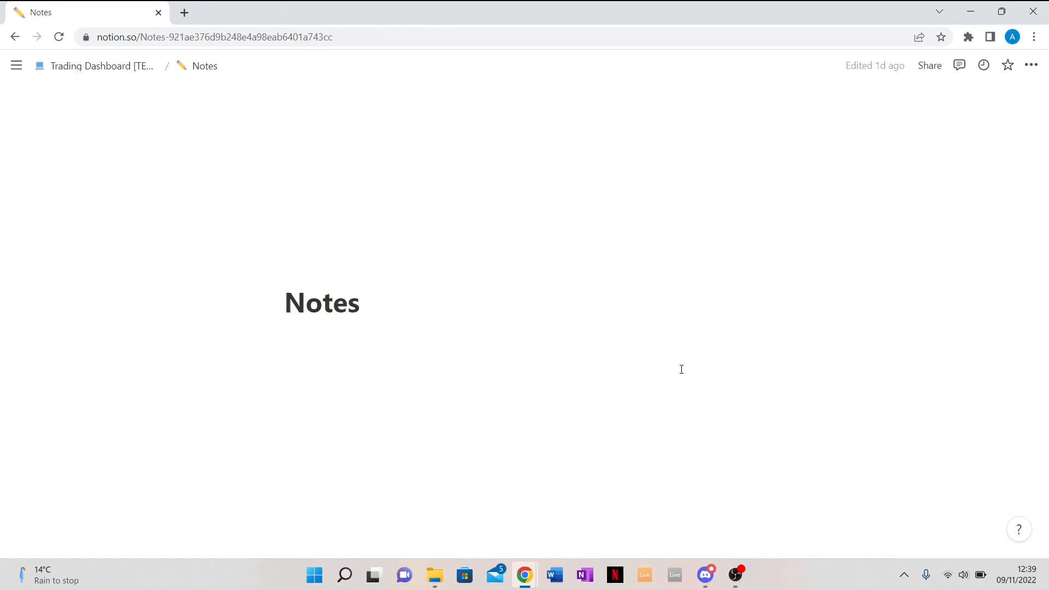
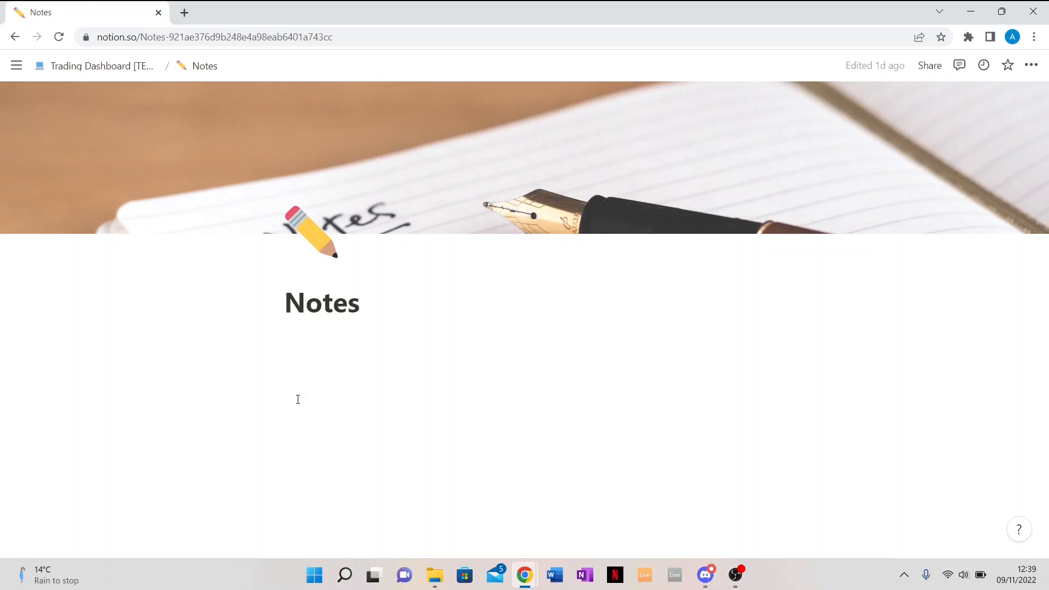
{"action": "left_click", "coordinate": [304, 333]}
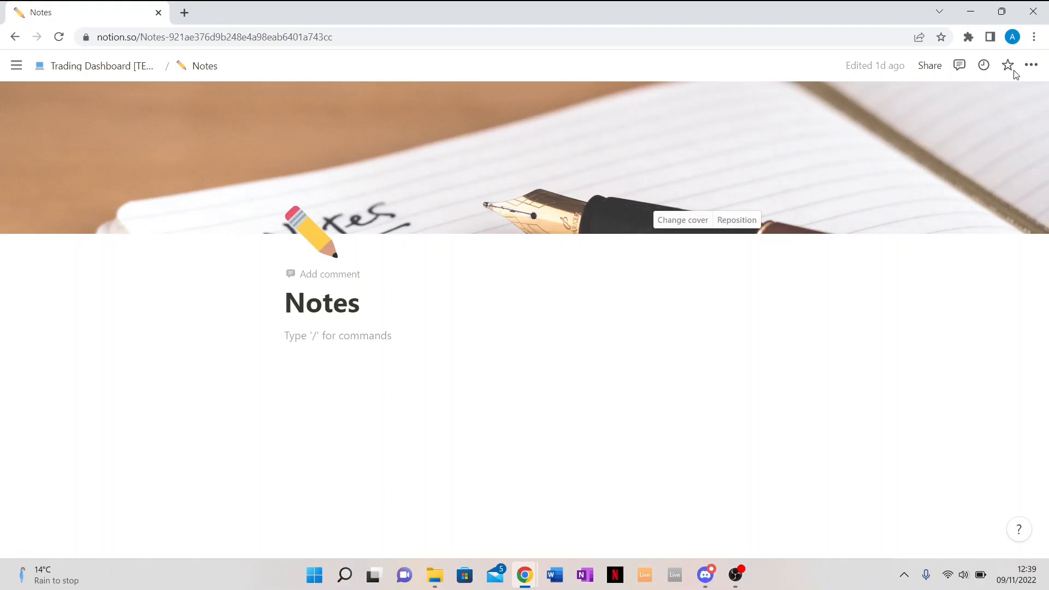
{"action": "left_click", "coordinate": [1030, 65]}
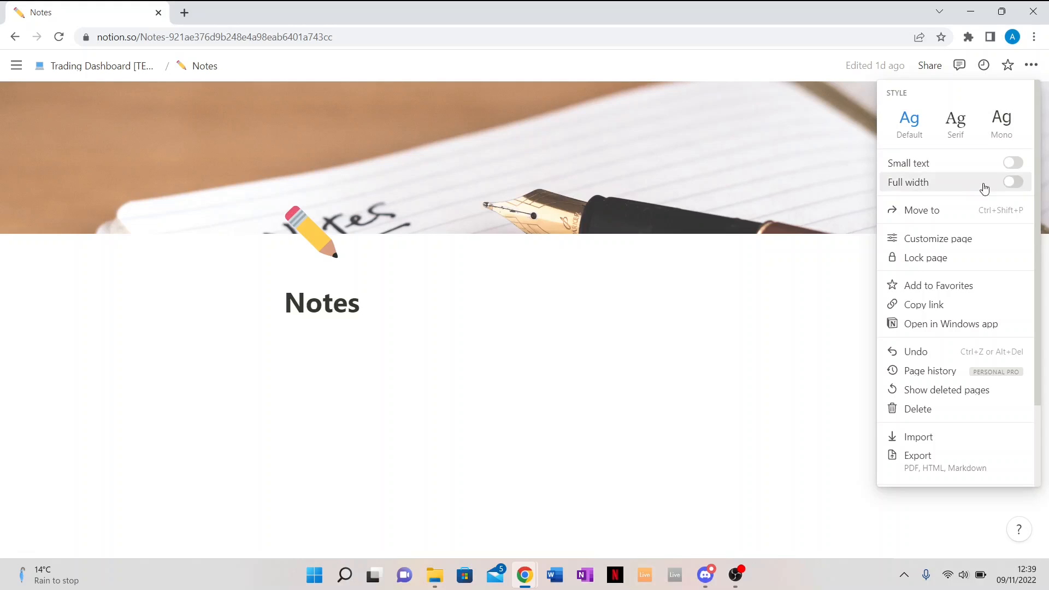
{"action": "left_click", "coordinate": [1011, 185]}
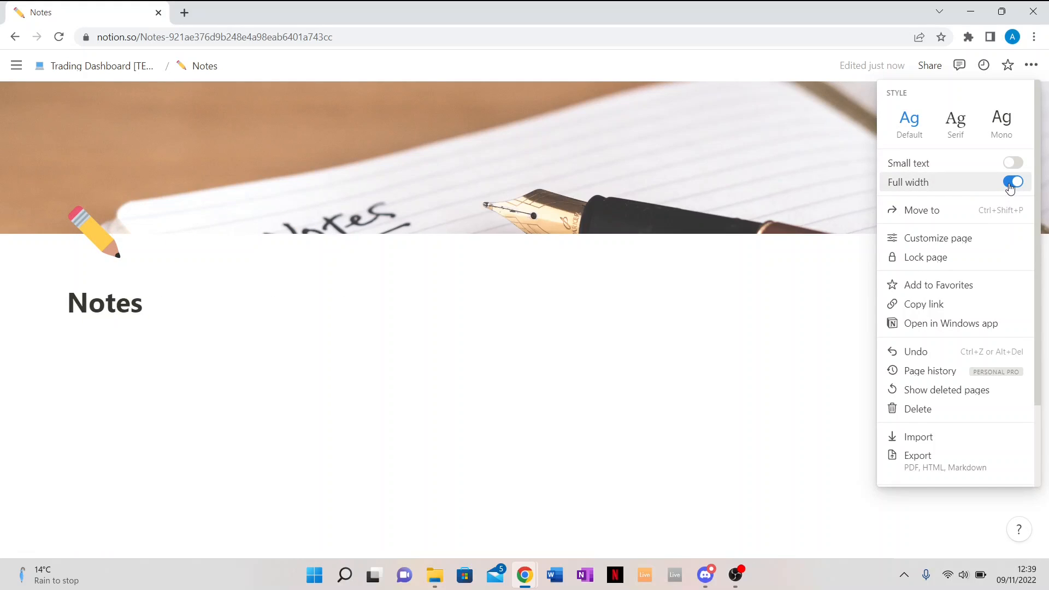
{"action": "left_click", "coordinate": [1012, 184]}
{"action": "key", "text": "alt+Left"}
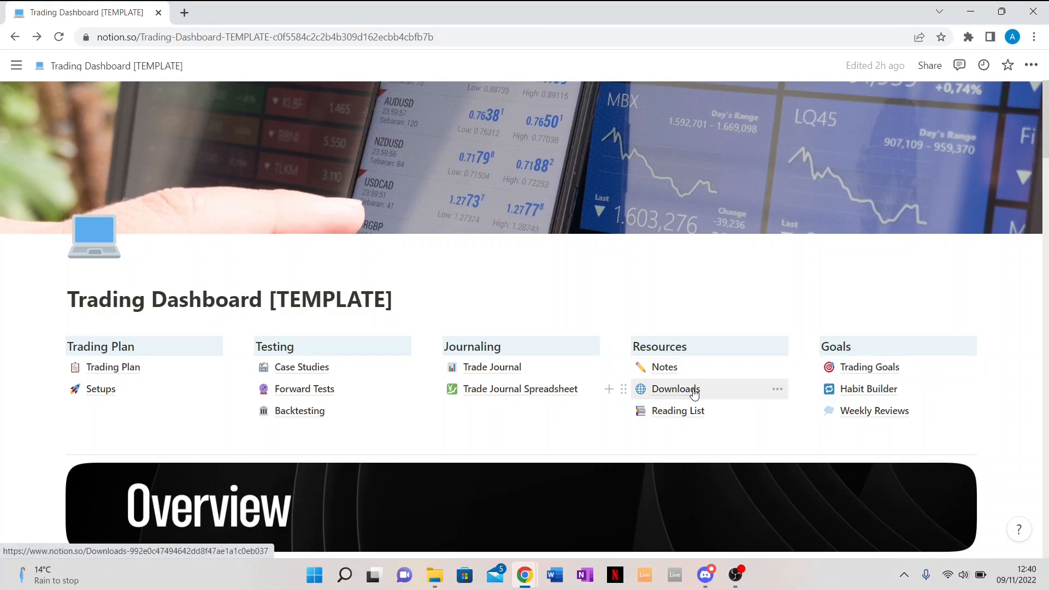
Open the Downloads page, examine its Google Drive embed blocks, and go back to the dashboard
{"action": "left_click", "coordinate": [692, 391]}
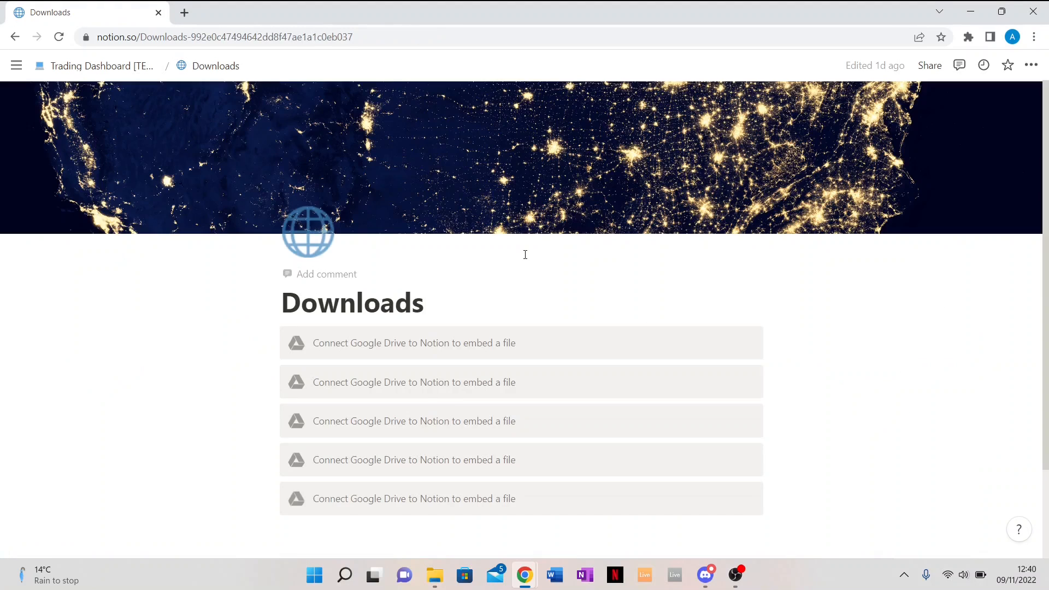
{"action": "scroll", "coordinate": [437, 241], "scroll_direction": "down", "scroll_amount": 1}
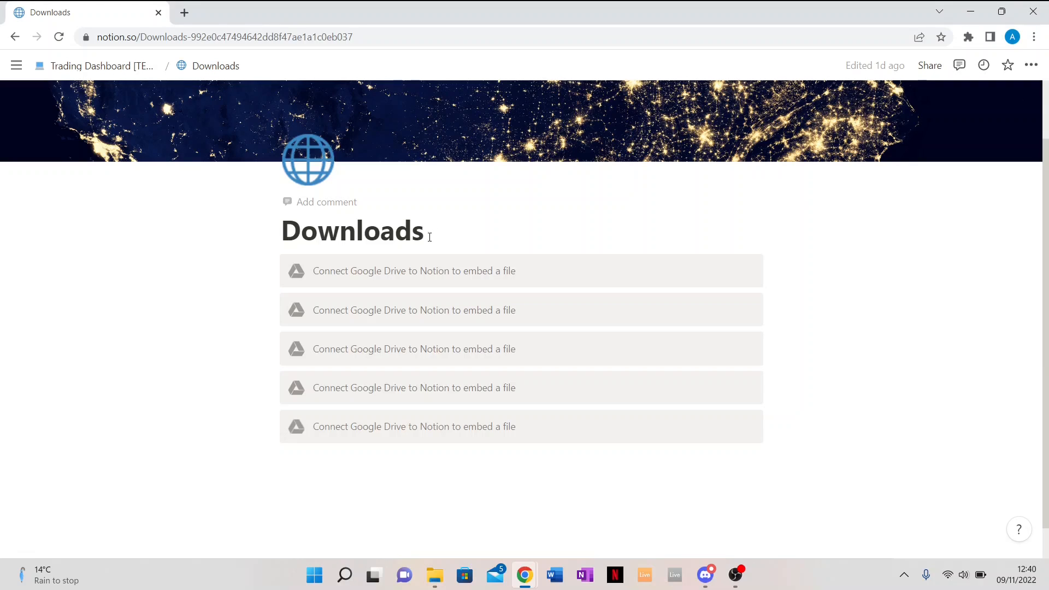
{"action": "left_click", "coordinate": [15, 36]}
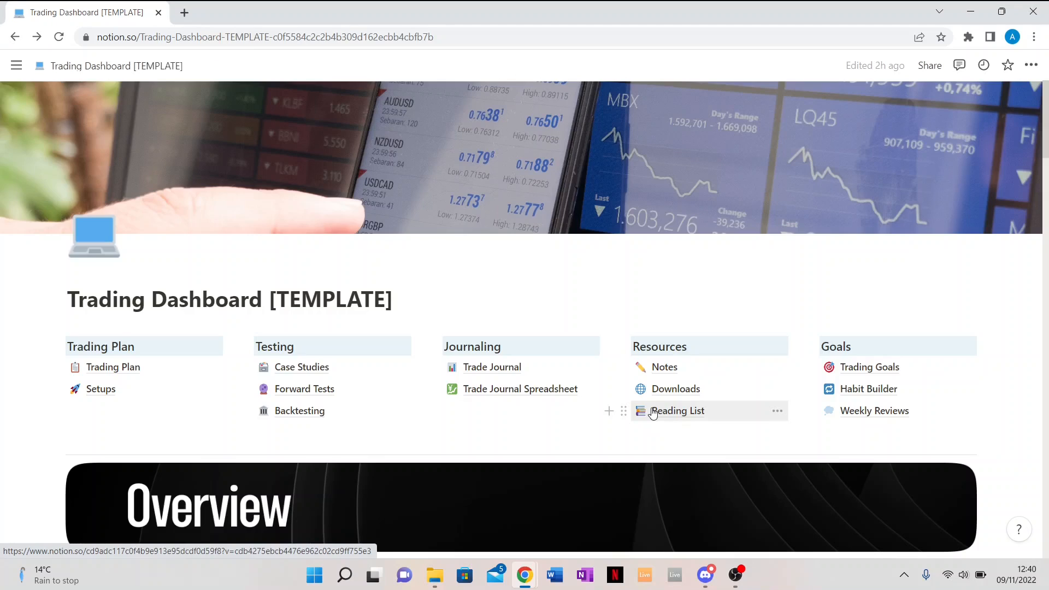
Open the Reading List, add a blank book entry to Currently Reading, and examine its genre options and other properties
{"action": "left_click", "coordinate": [706, 413]}
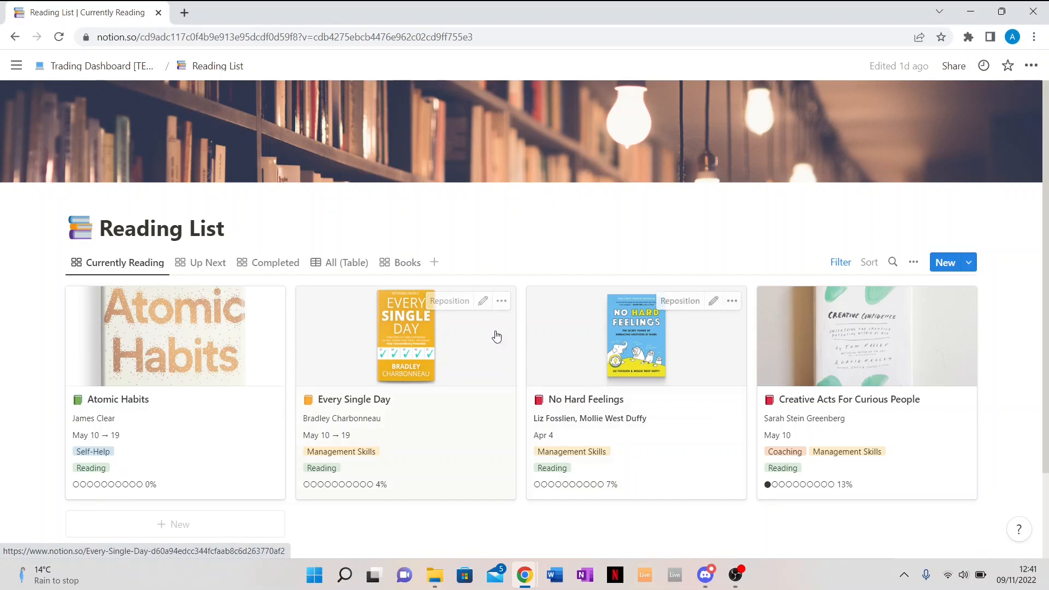
{"action": "scroll", "coordinate": [415, 218], "scroll_direction": "down", "scroll_amount": 2}
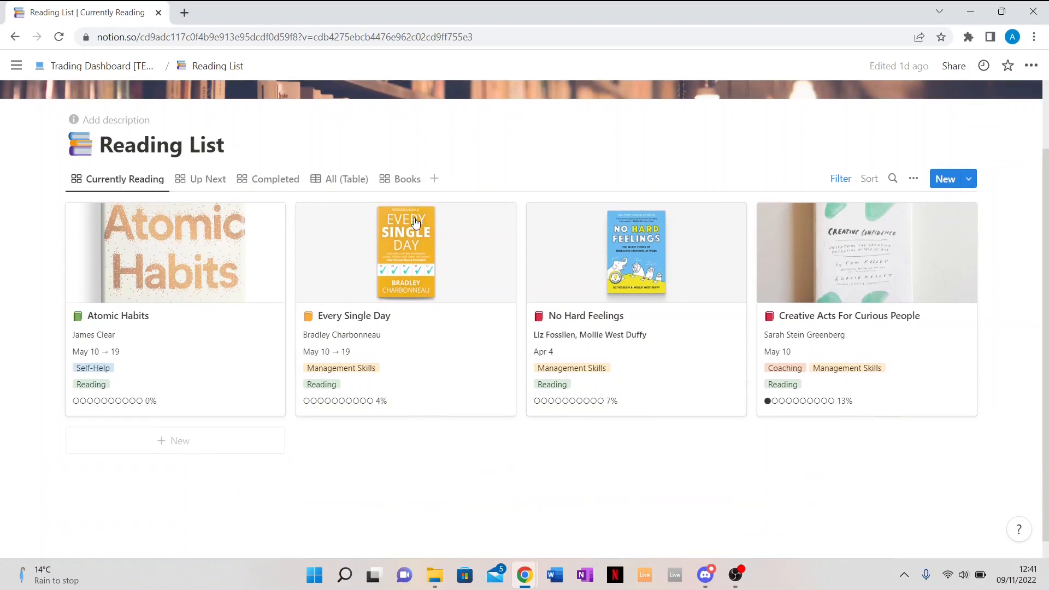
{"action": "left_click", "coordinate": [158, 453]}
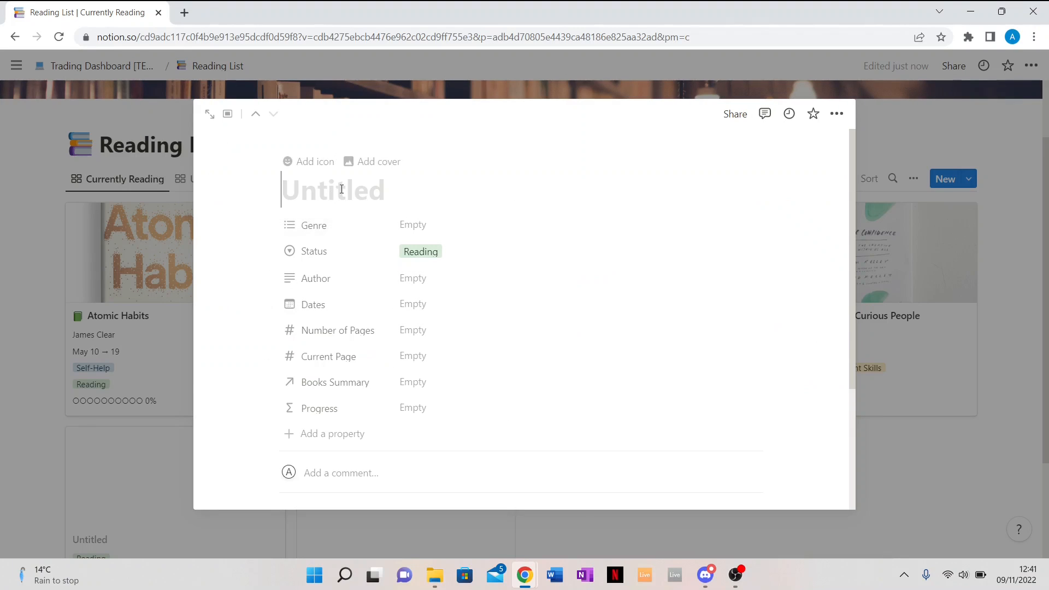
{"action": "left_click", "coordinate": [435, 224]}
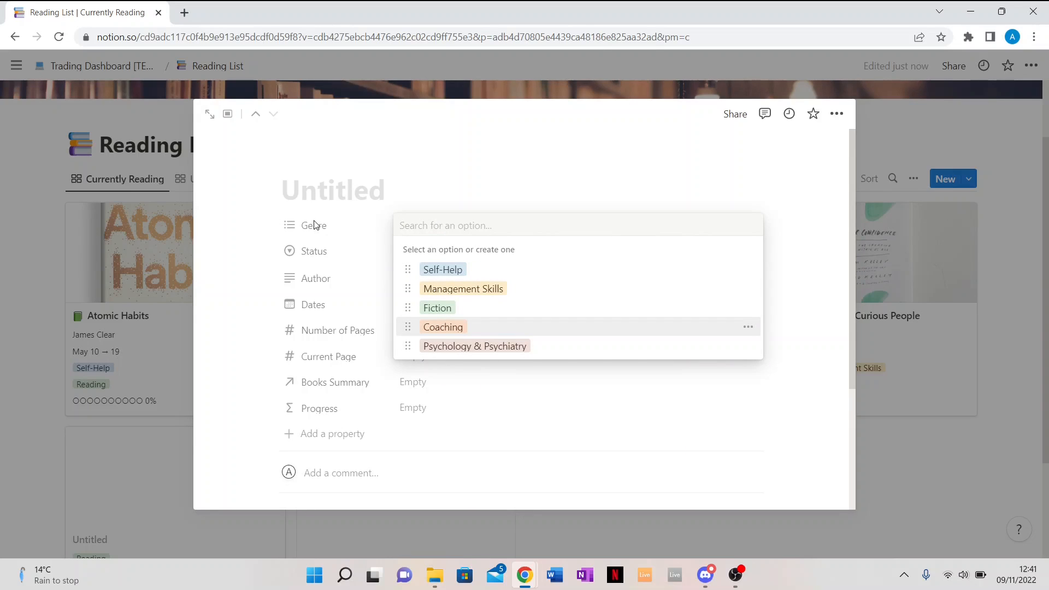
{"action": "left_click", "coordinate": [394, 203]}
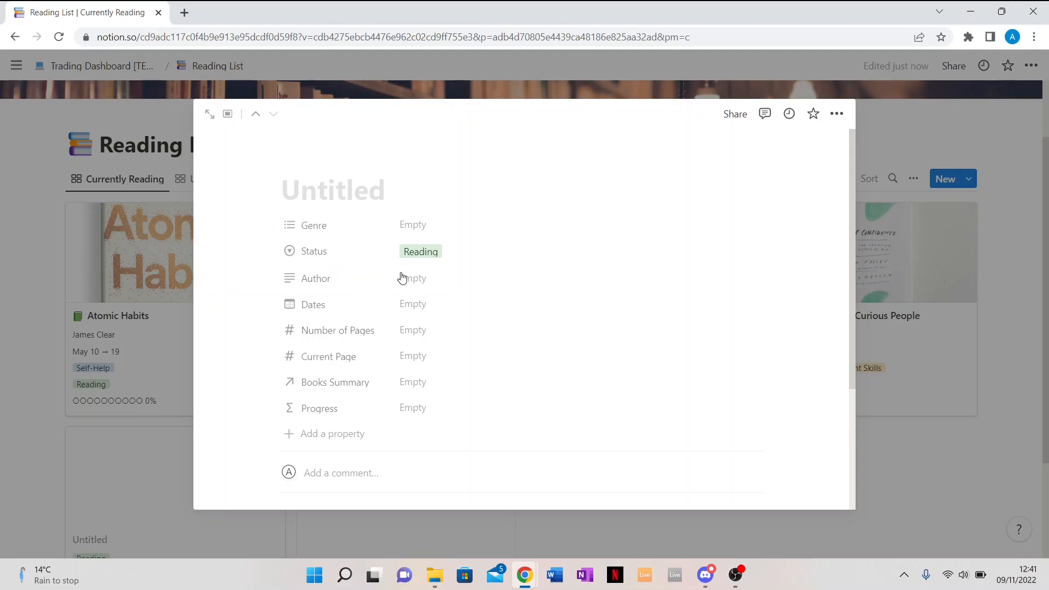
{"action": "left_click", "coordinate": [417, 276]}
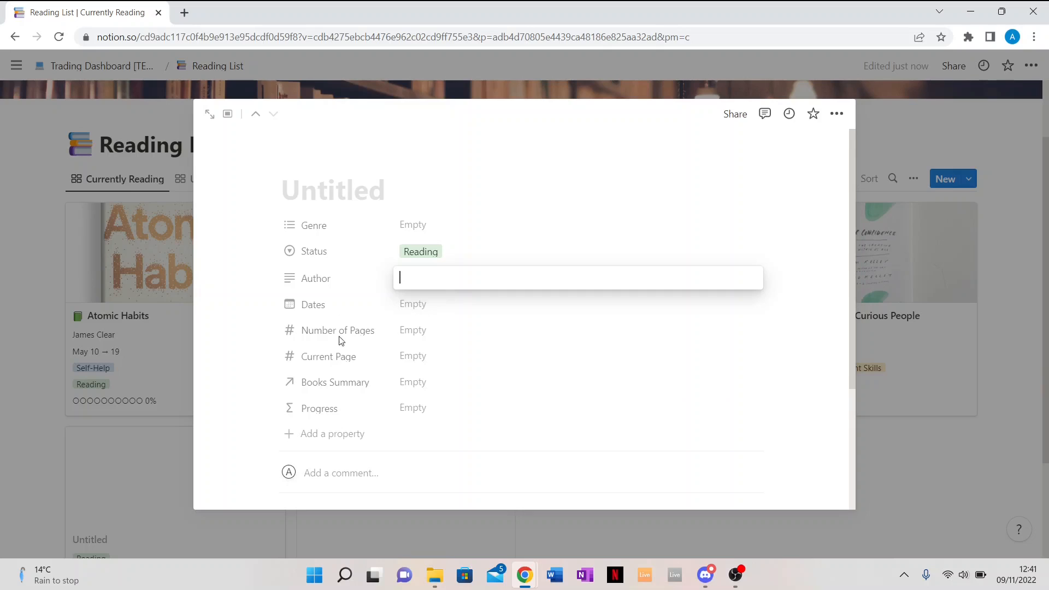
{"action": "key", "text": "Escape"}
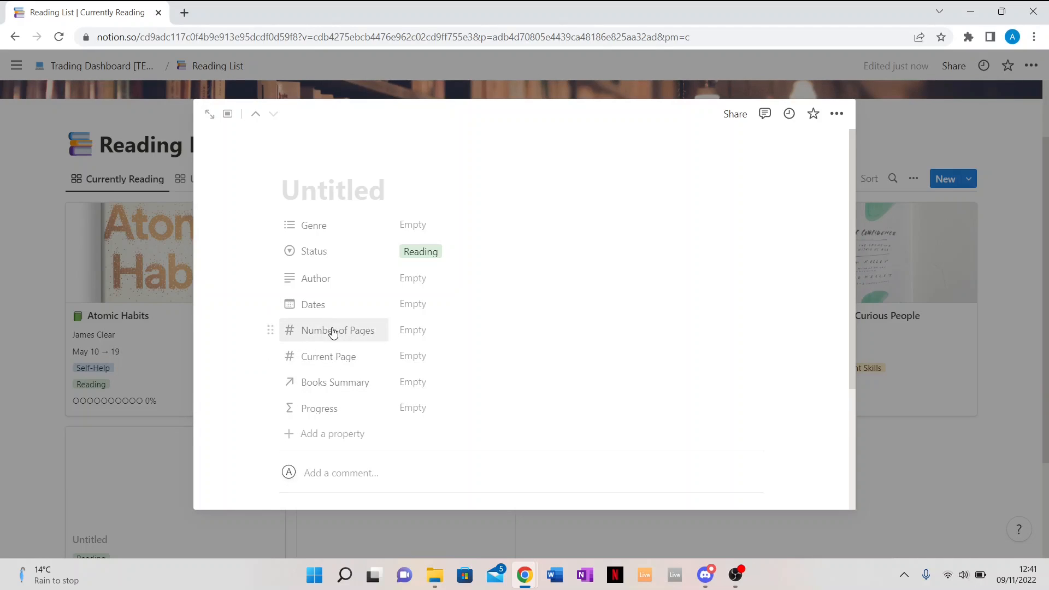
{"action": "scroll", "coordinate": [333, 407], "scroll_direction": "down", "scroll_amount": 2}
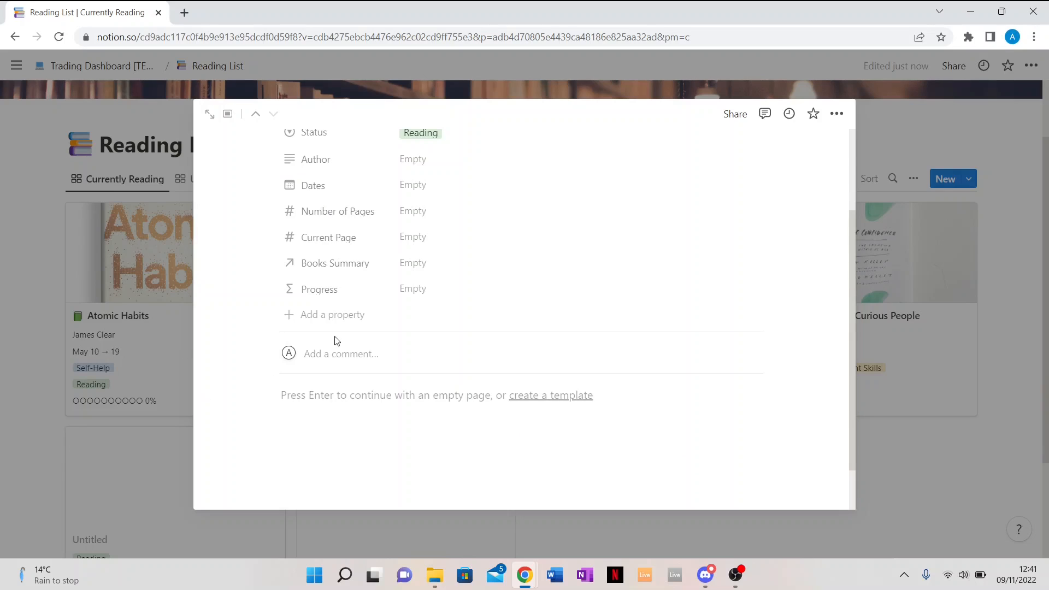
{"action": "scroll", "coordinate": [339, 339], "scroll_direction": "up", "scroll_amount": 2}
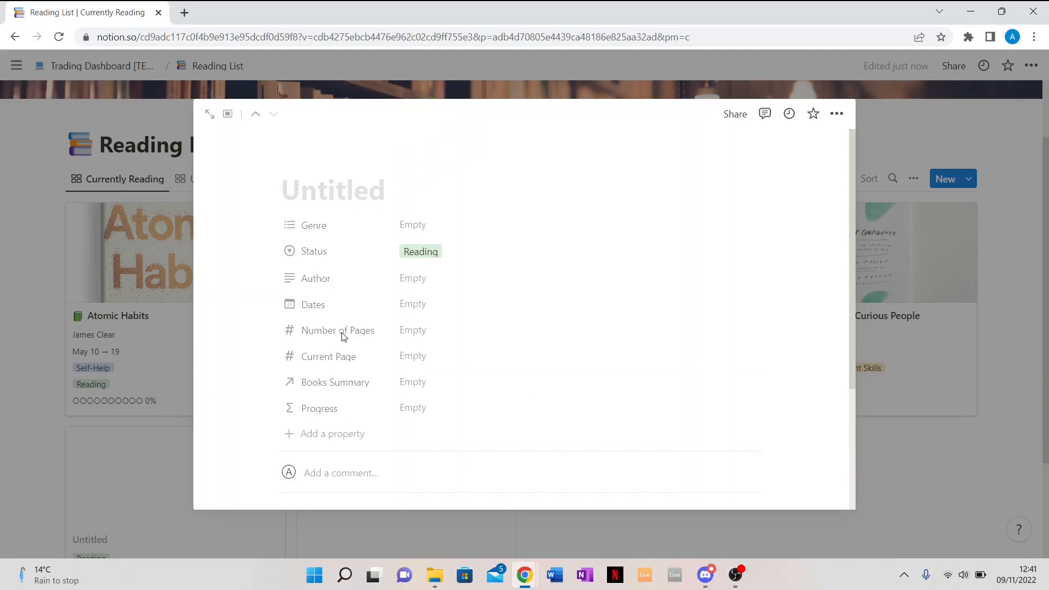
{"action": "left_click", "coordinate": [0, 360]}
Open the Atomic Habits entry, set its Current Page to 130, and close the entry
{"action": "left_click", "coordinate": [171, 272]}
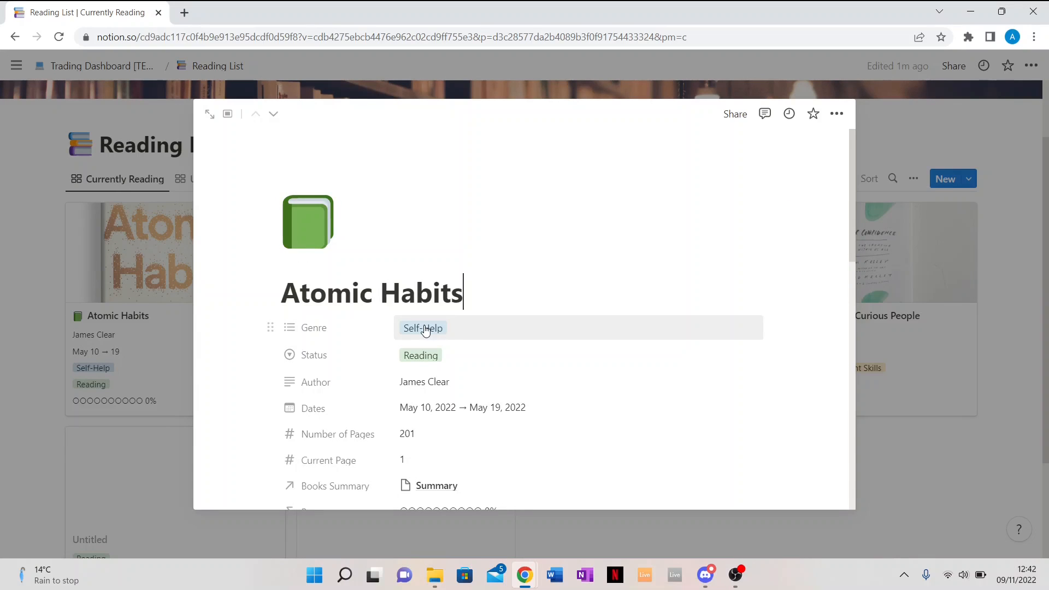
{"action": "scroll", "coordinate": [415, 361], "scroll_direction": "down", "scroll_amount": 5}
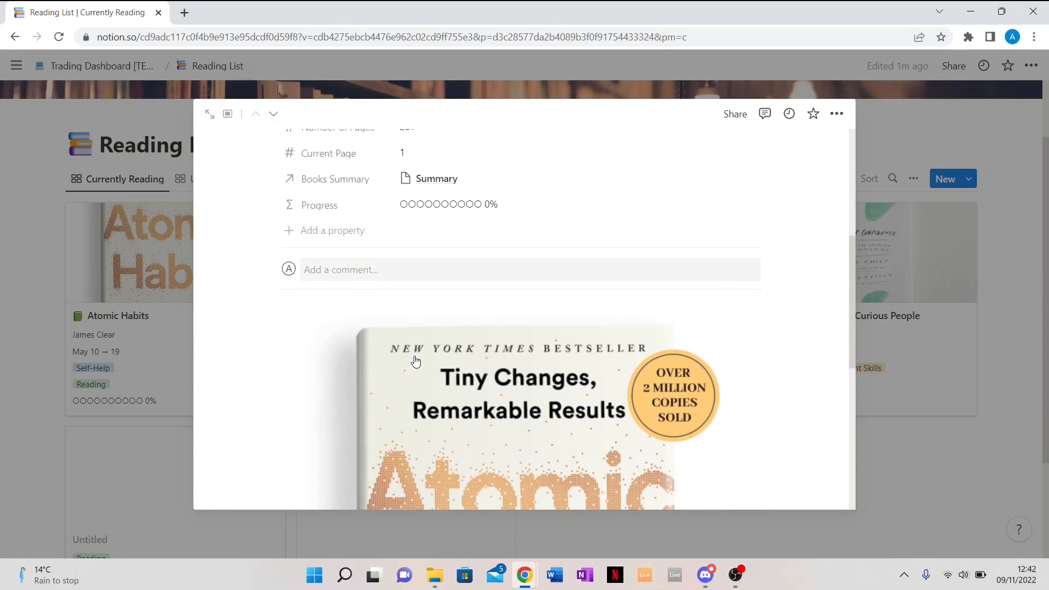
{"action": "scroll", "coordinate": [444, 363], "scroll_direction": "up", "scroll_amount": 3}
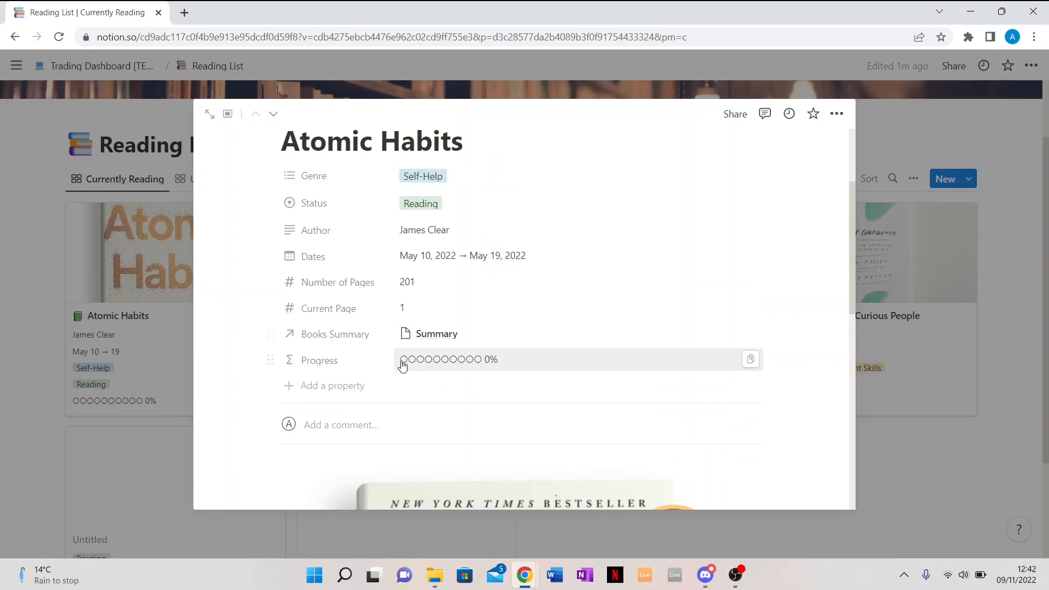
{"action": "left_click", "coordinate": [421, 304]}
{"action": "key", "text": "BackSpace"}
{"action": "type", "text": "130"}
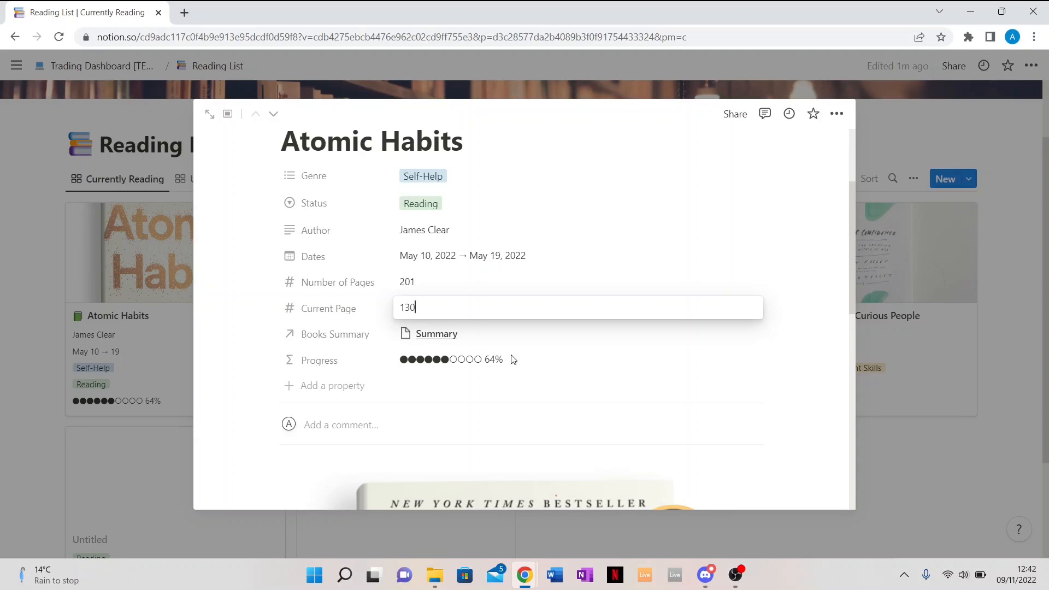
{"action": "key", "text": "Return"}
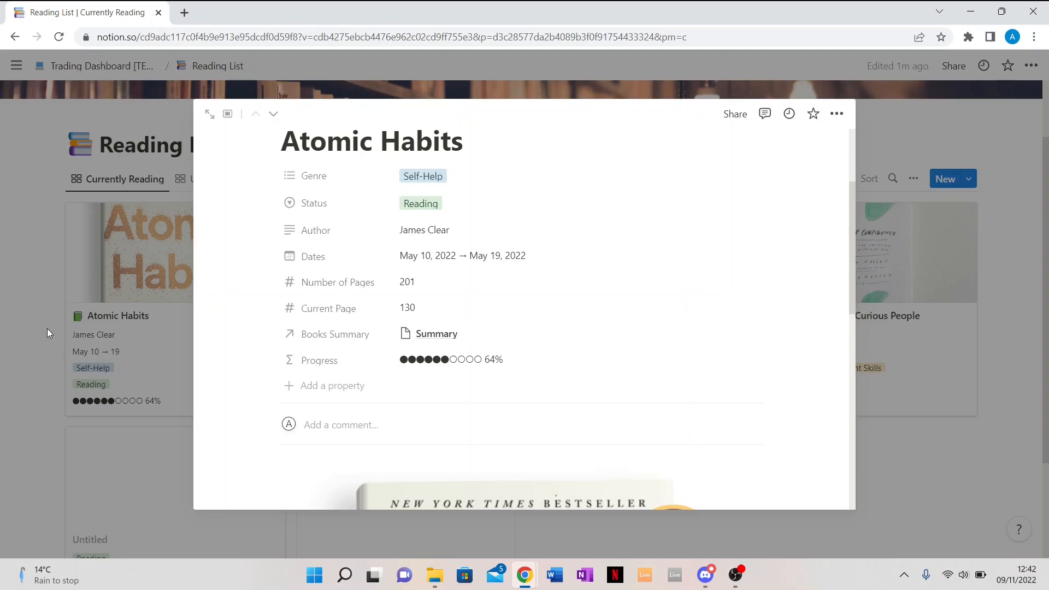
{"action": "left_click", "coordinate": [47, 329]}
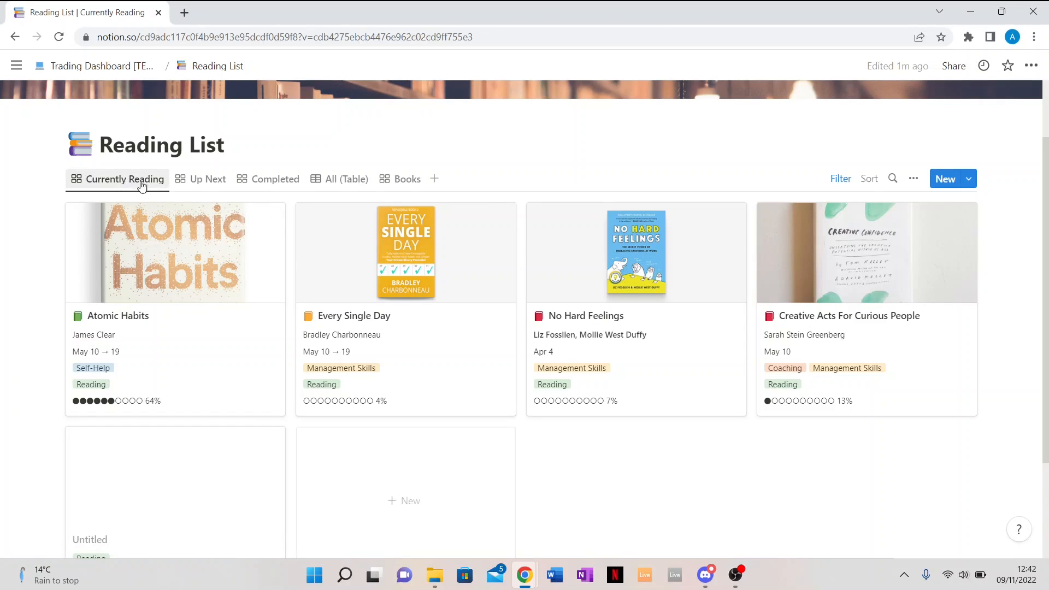
Browse the Reading List's Up Next, Completed and All (Table) views
{"action": "left_click", "coordinate": [206, 178]}
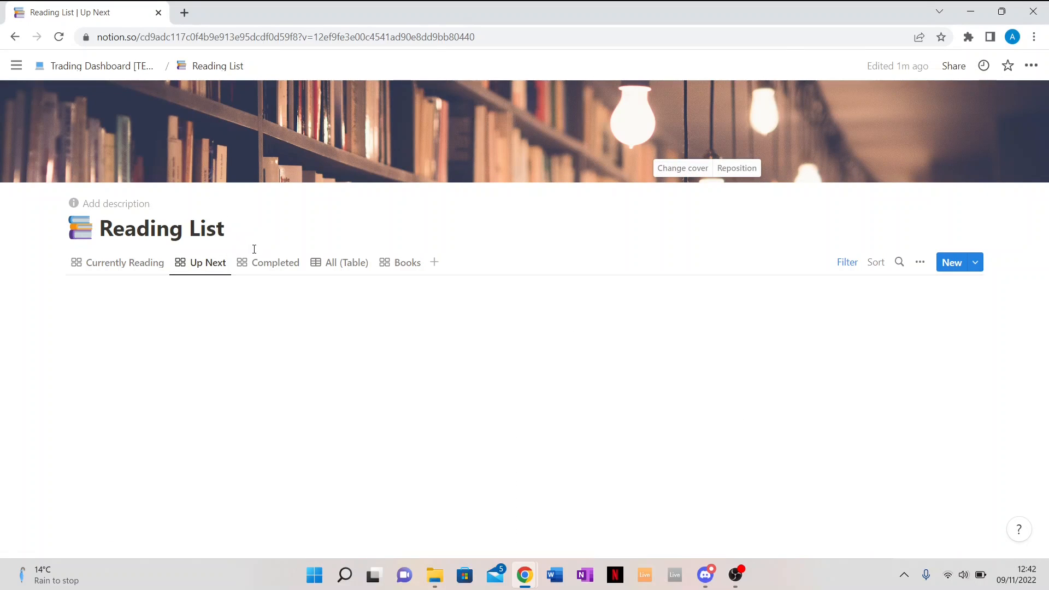
{"action": "left_click", "coordinate": [271, 262]}
{"action": "left_click", "coordinate": [271, 263]}
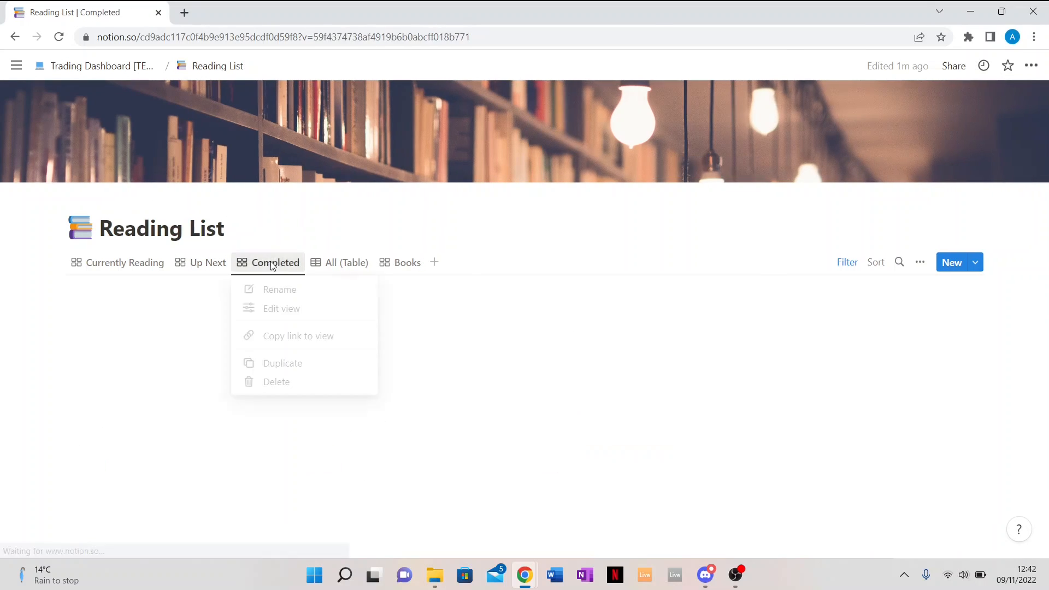
{"action": "left_click", "coordinate": [343, 242]}
{"action": "left_click", "coordinate": [337, 266]}
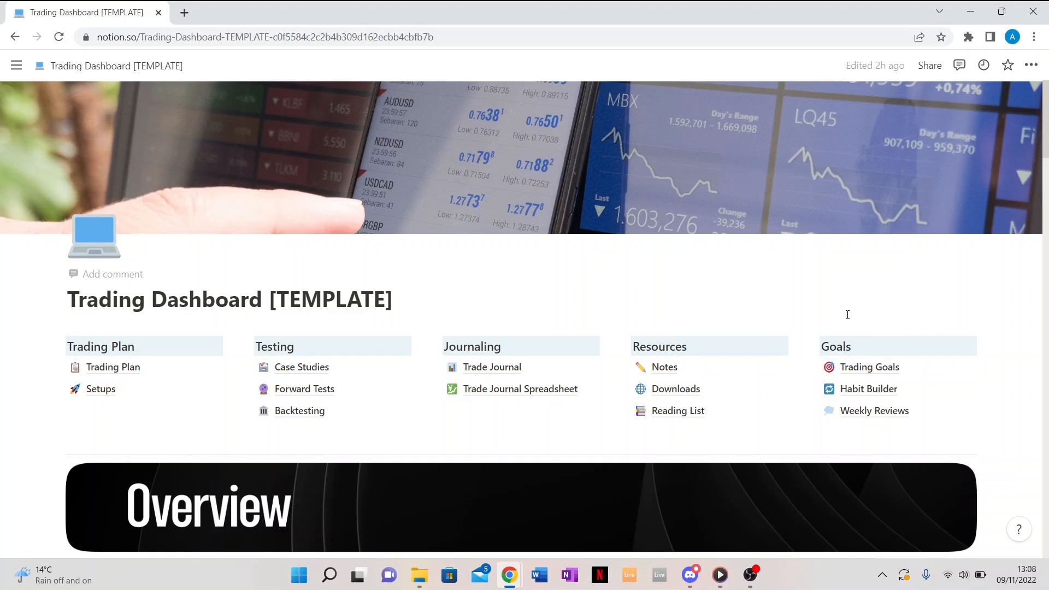
Open the Trading Goals page from the dashboard and open its Reach $100k in funding goal
{"action": "scroll", "coordinate": [842, 357], "scroll_direction": "down", "scroll_amount": 1}
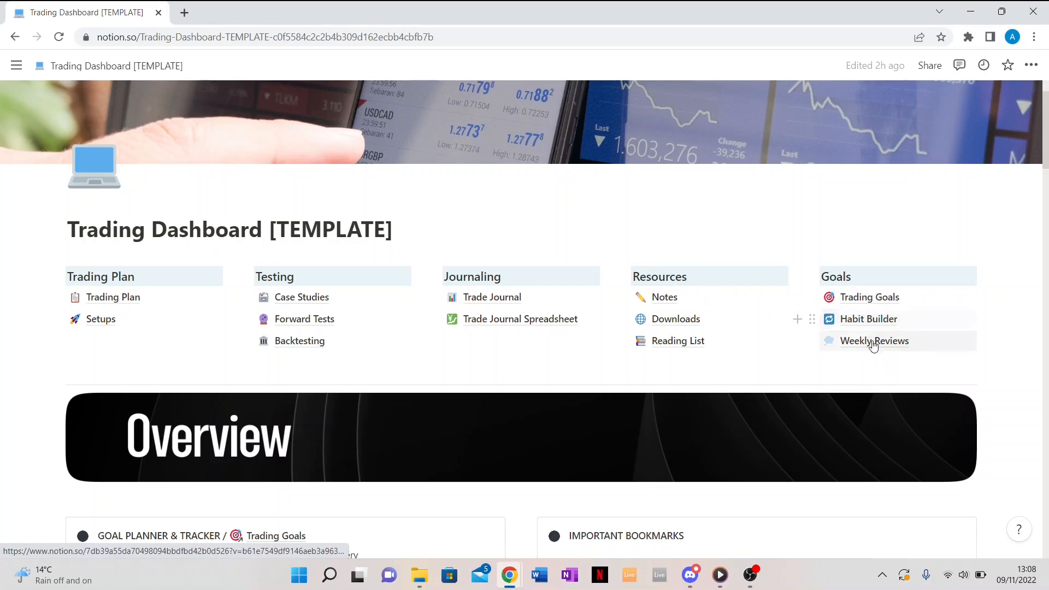
{"action": "left_click", "coordinate": [874, 299]}
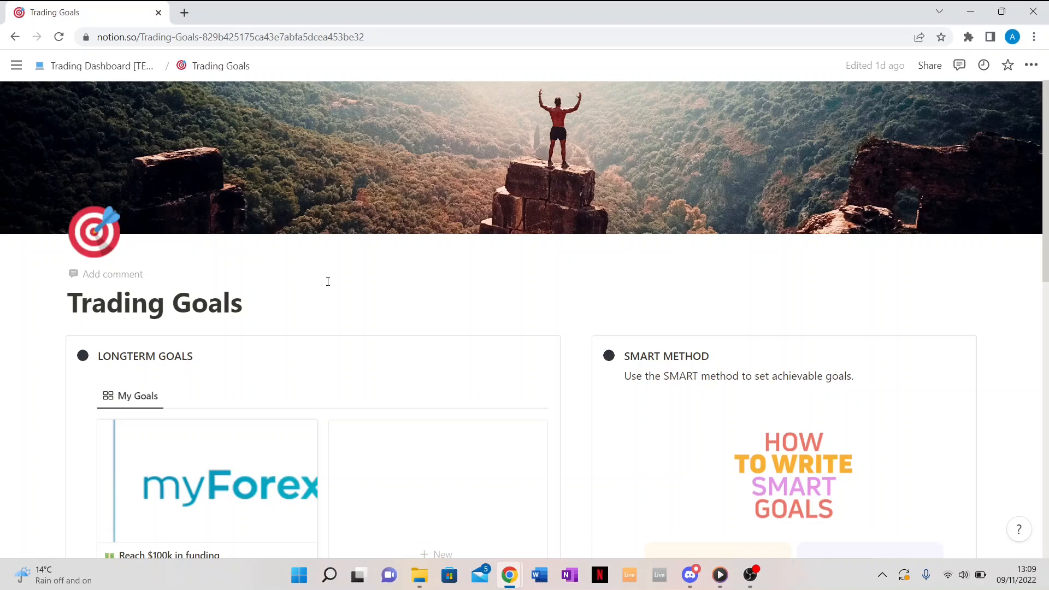
{"action": "scroll", "coordinate": [328, 281], "scroll_direction": "down", "scroll_amount": 3}
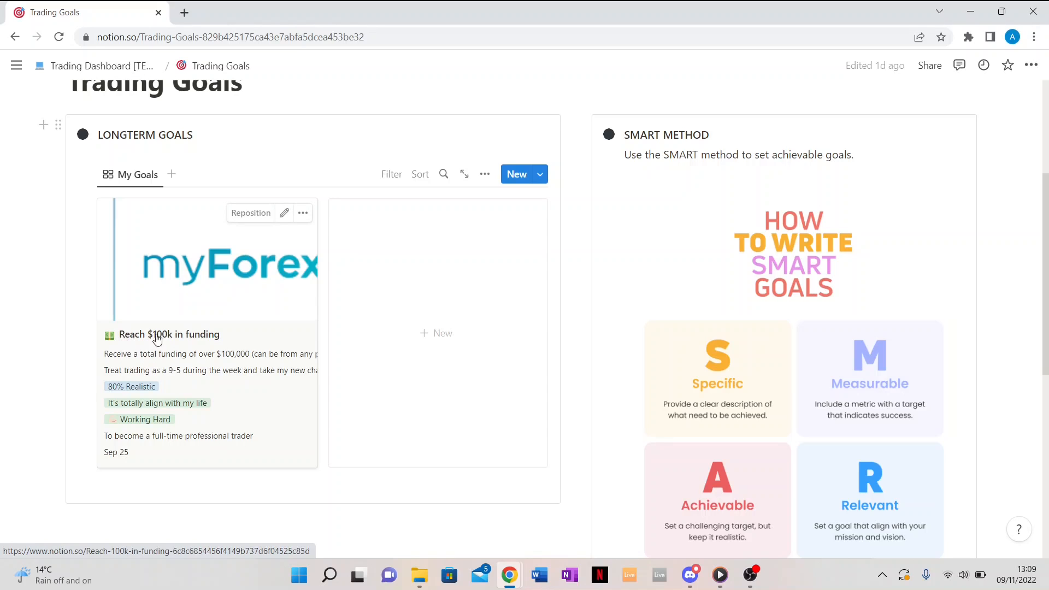
{"action": "left_click", "coordinate": [233, 292]}
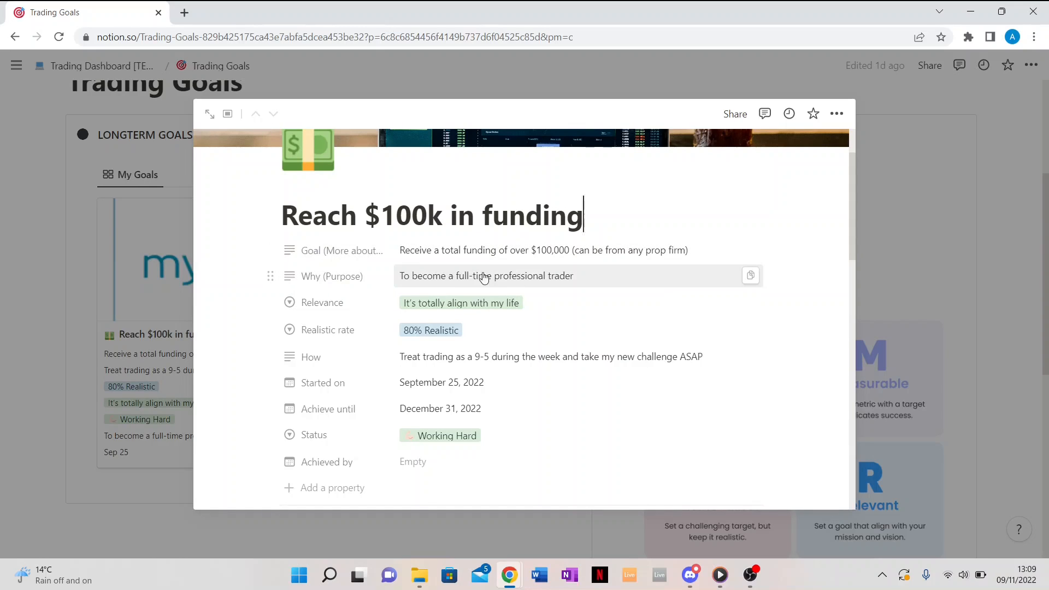
Examine the goal's Relevance, Realistic rate and Status options without changing any of them
{"action": "left_click", "coordinate": [452, 305]}
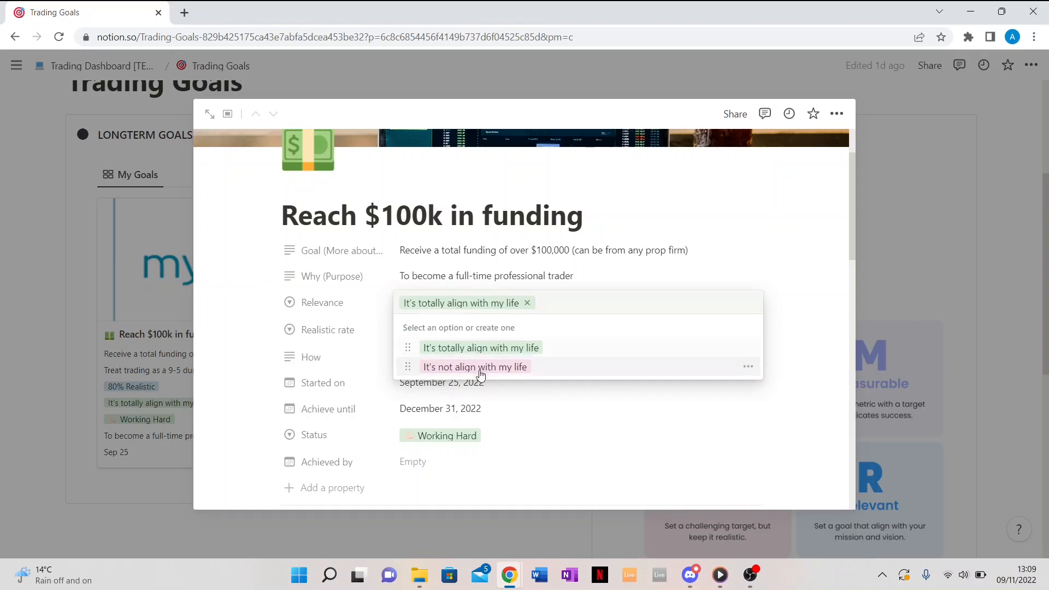
{"action": "left_click", "coordinate": [567, 267]}
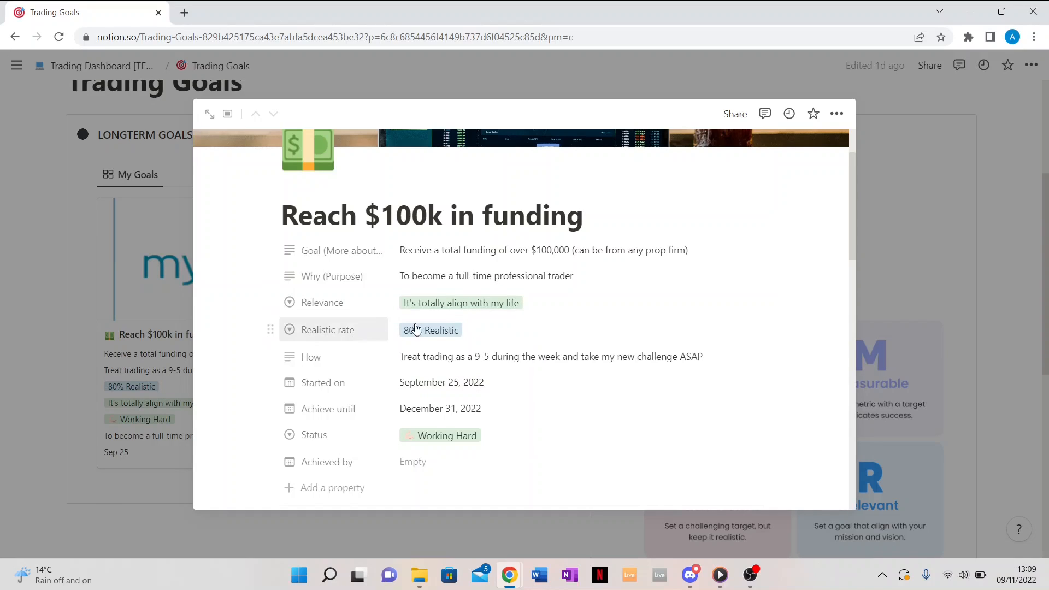
{"action": "left_click", "coordinate": [432, 330]}
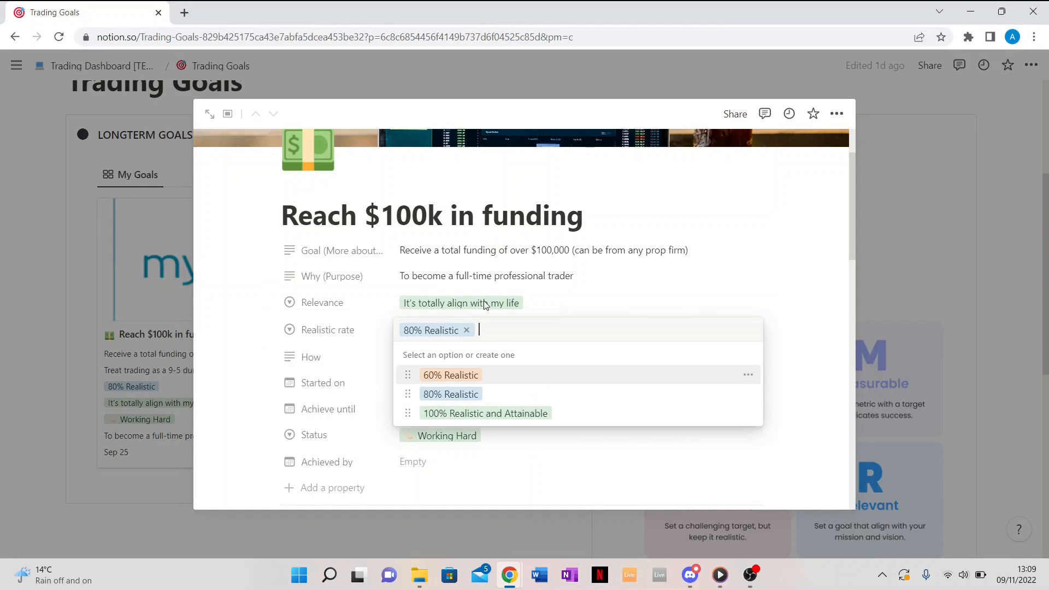
{"action": "key", "text": "Escape"}
{"action": "scroll", "coordinate": [461, 376], "scroll_direction": "down", "scroll_amount": 1}
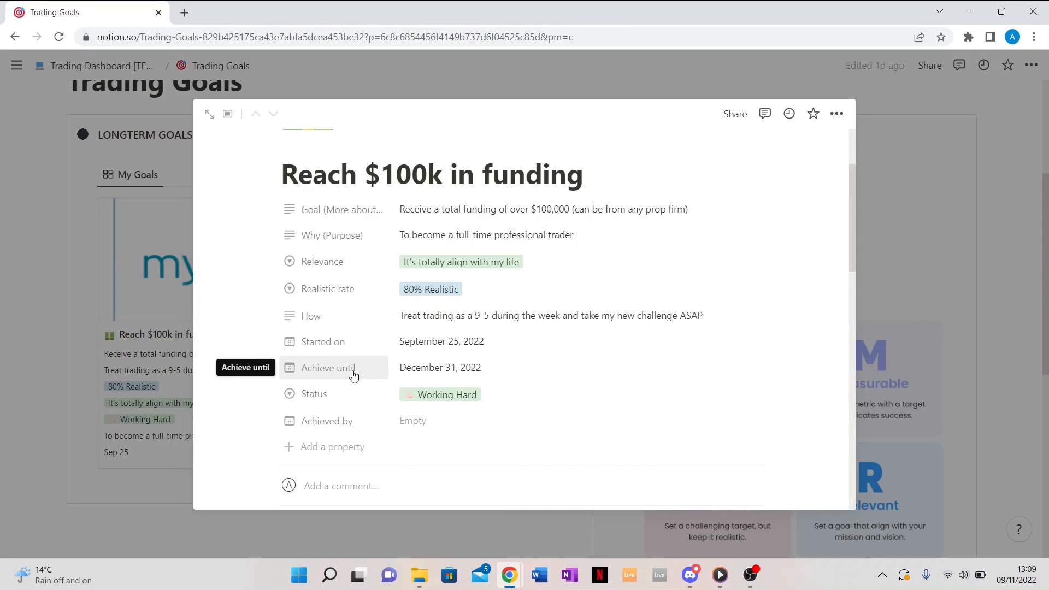
{"action": "left_click", "coordinate": [421, 397]}
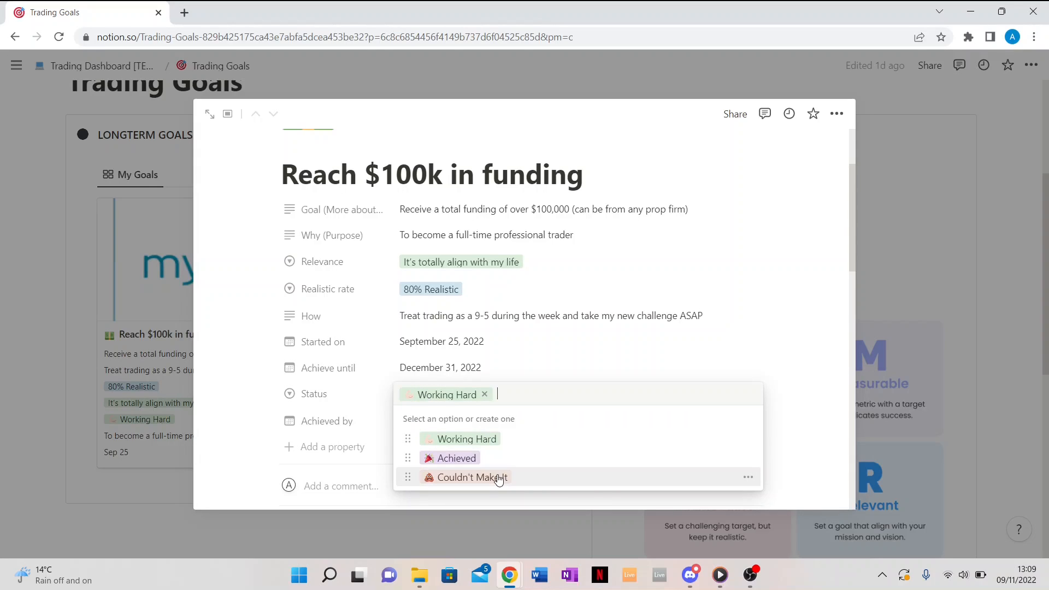
{"action": "left_click", "coordinate": [527, 349]}
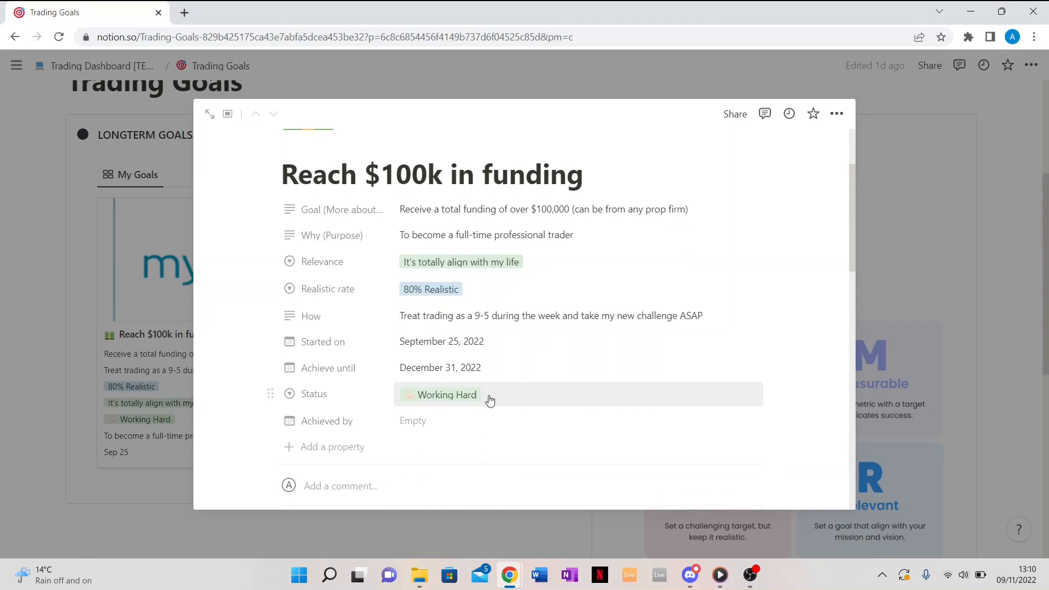
Set the goal's Status to Achieved, and open and close the Achieved by date picker
{"action": "scroll", "coordinate": [490, 398], "scroll_direction": "down", "scroll_amount": 1}
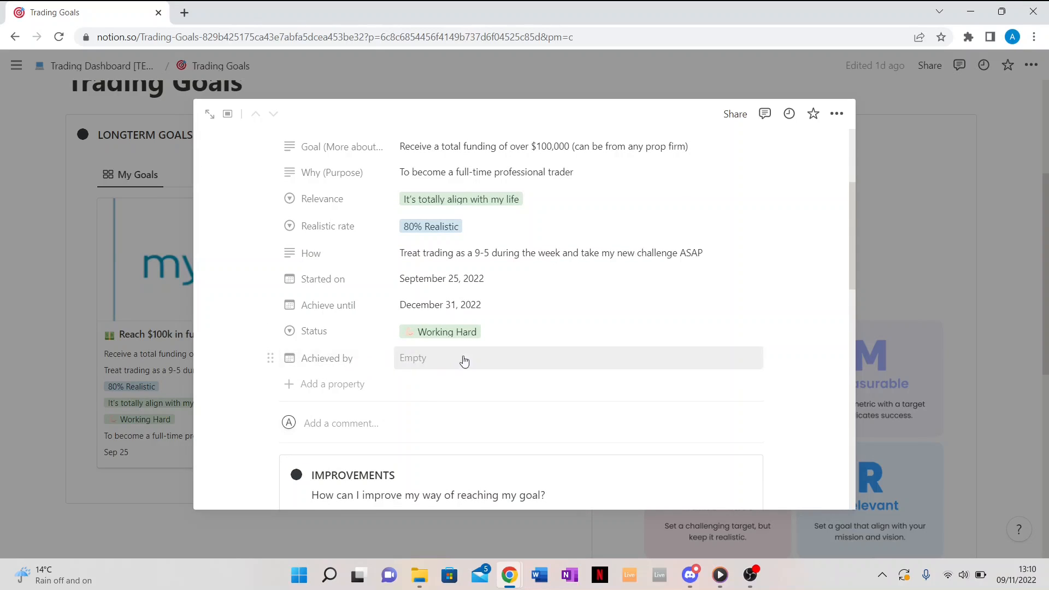
{"action": "left_click", "coordinate": [459, 332]}
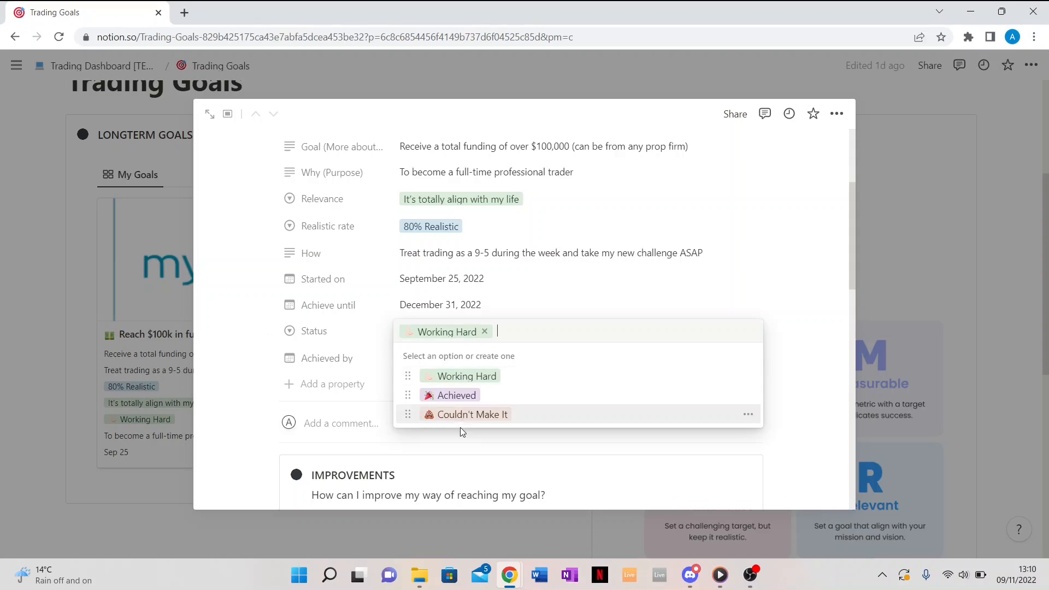
{"action": "left_click", "coordinate": [467, 396]}
{"action": "left_click", "coordinate": [425, 364]}
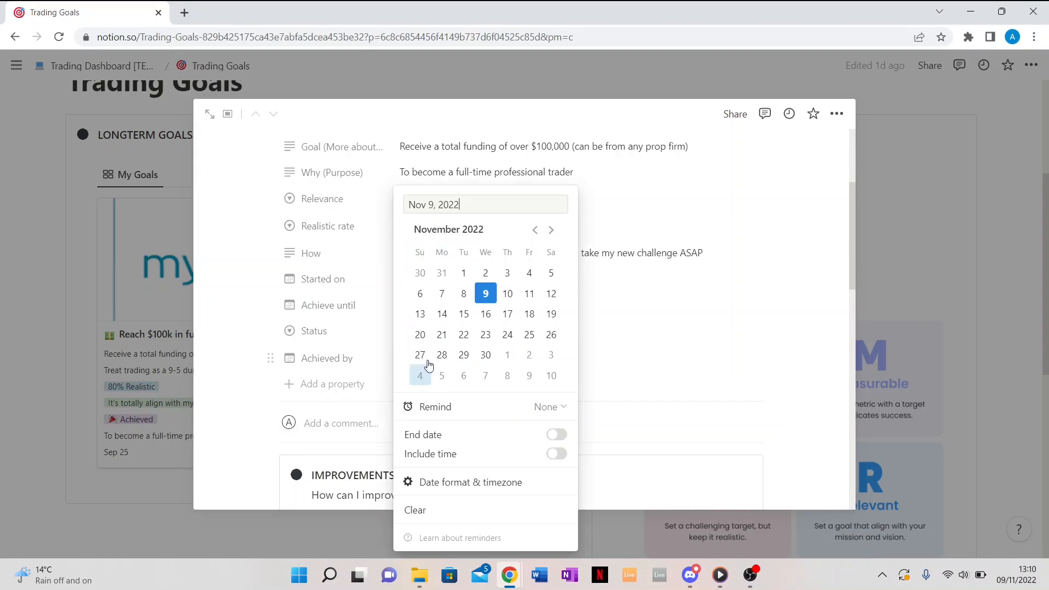
{"action": "left_click", "coordinate": [684, 331]}
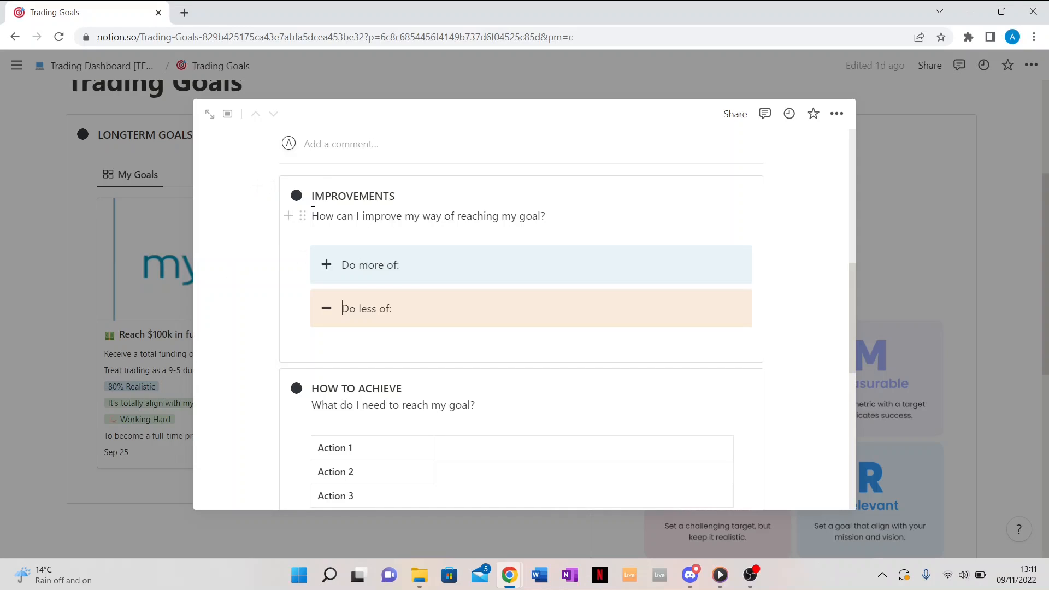
Examine the goal's Improvements, How to Achieve and Goal Progress sections down to the myForexFunds image, and close the goal
{"action": "scroll", "coordinate": [409, 220], "scroll_direction": "down", "scroll_amount": 1}
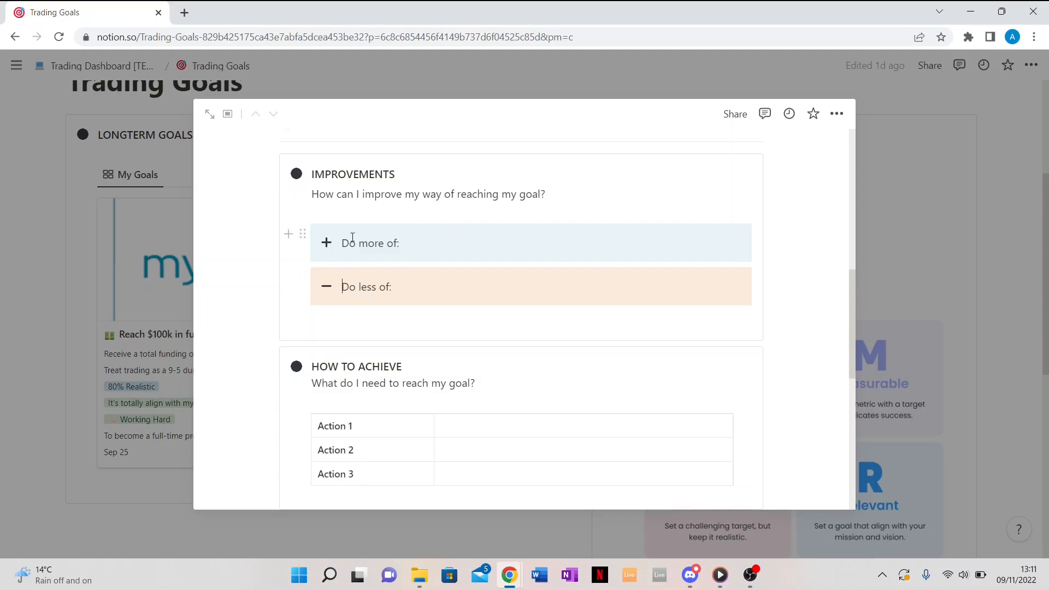
{"action": "scroll", "coordinate": [404, 277], "scroll_direction": "down", "scroll_amount": 3}
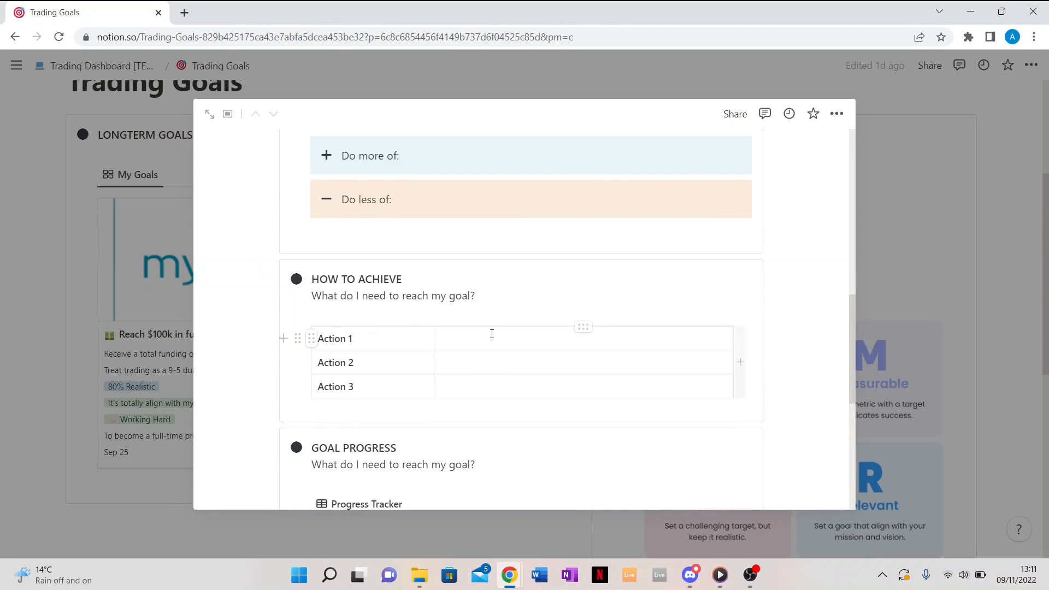
{"action": "scroll", "coordinate": [474, 371], "scroll_direction": "down", "scroll_amount": 2}
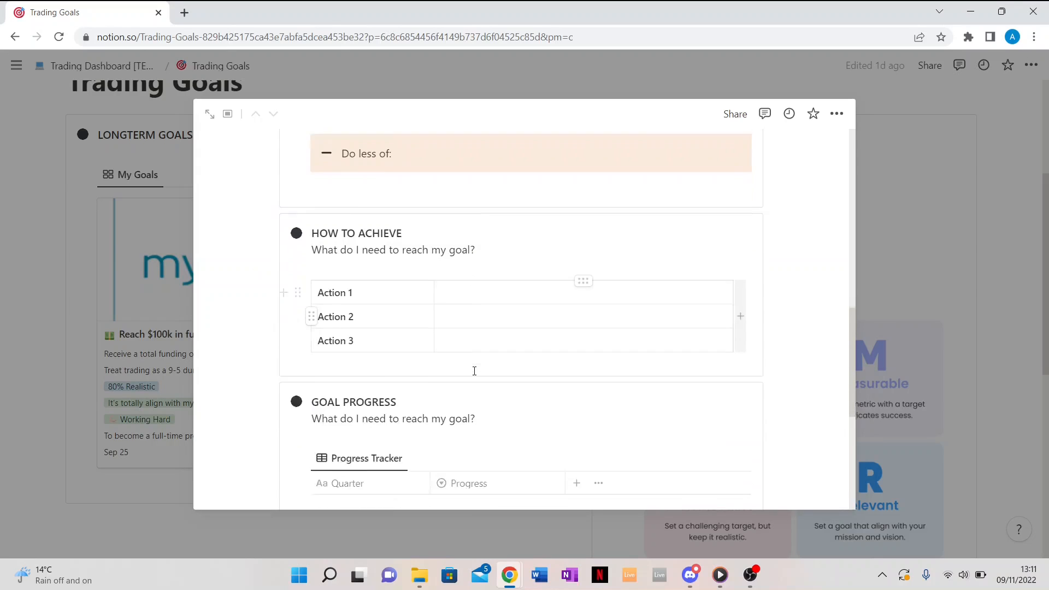
{"action": "scroll", "coordinate": [474, 371], "scroll_direction": "down", "scroll_amount": 3}
{"action": "scroll", "coordinate": [420, 390], "scroll_direction": "down", "scroll_amount": 2}
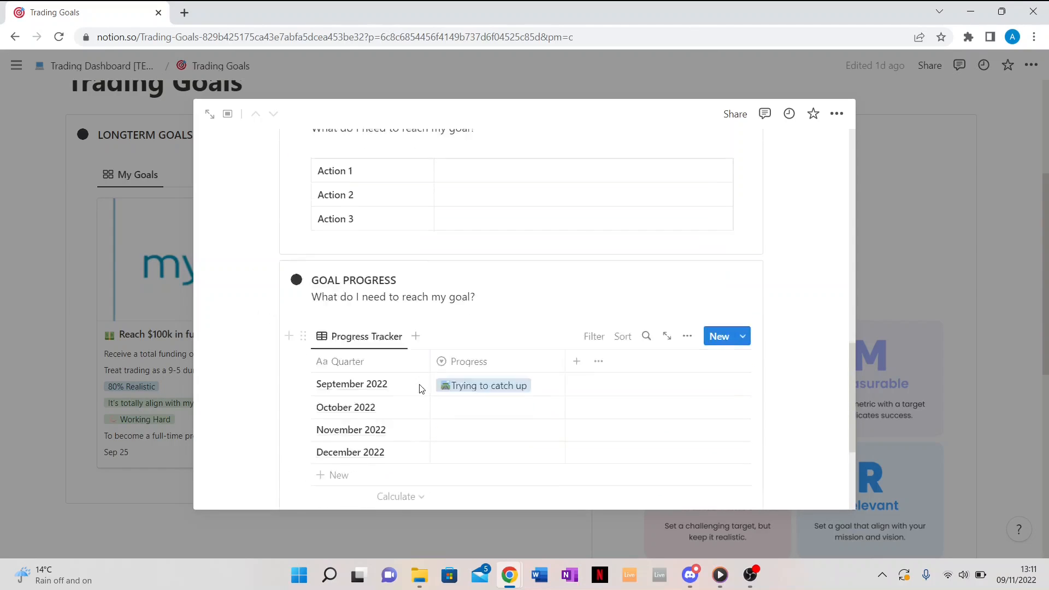
{"action": "scroll", "coordinate": [419, 389], "scroll_direction": "down", "scroll_amount": 1}
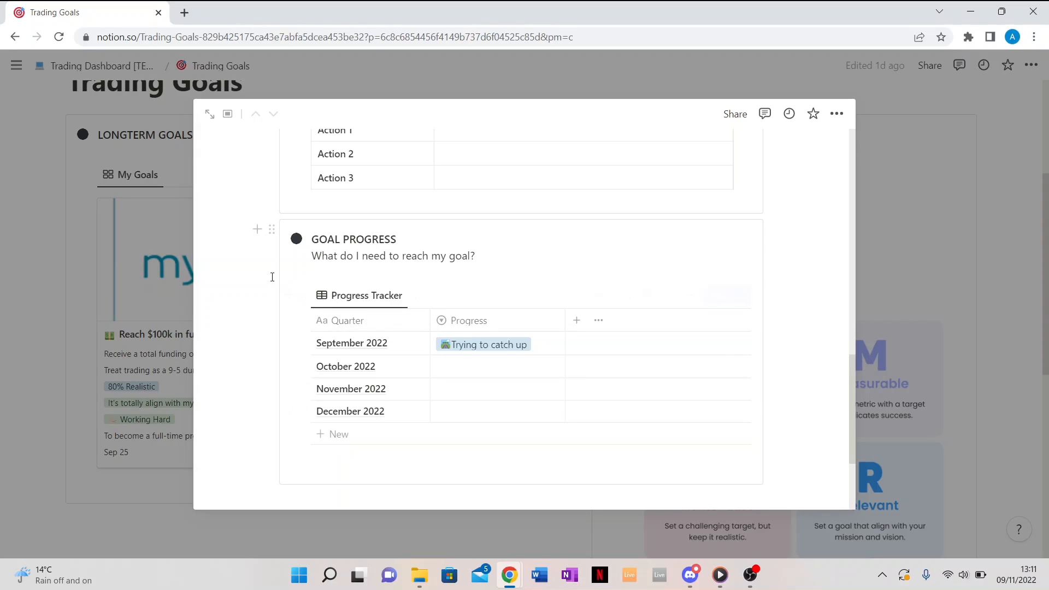
{"action": "scroll", "coordinate": [272, 277], "scroll_direction": "down", "scroll_amount": 3}
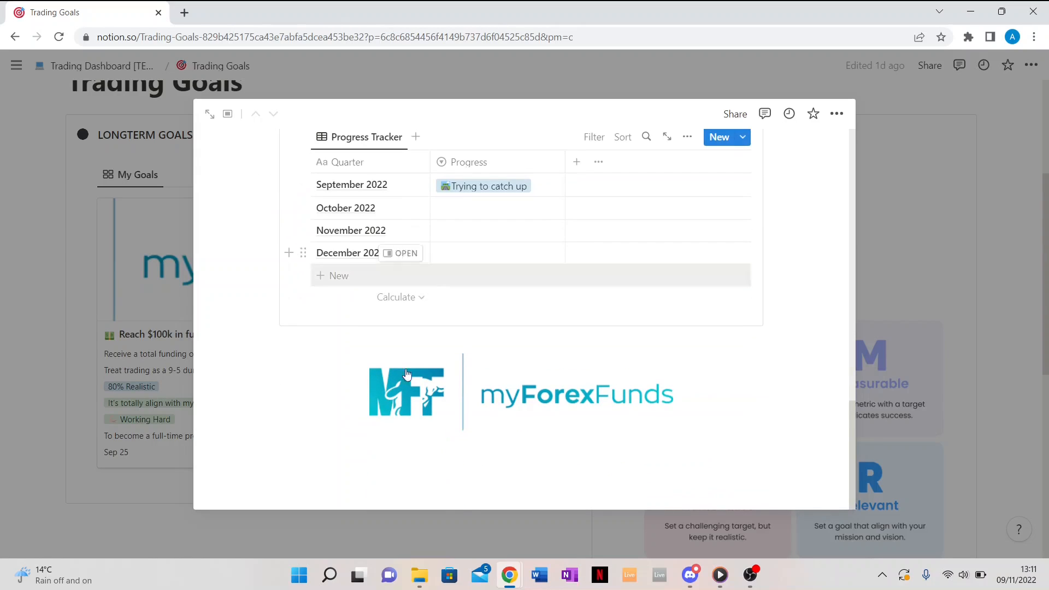
{"action": "mouse_move", "coordinate": [424, 398]}
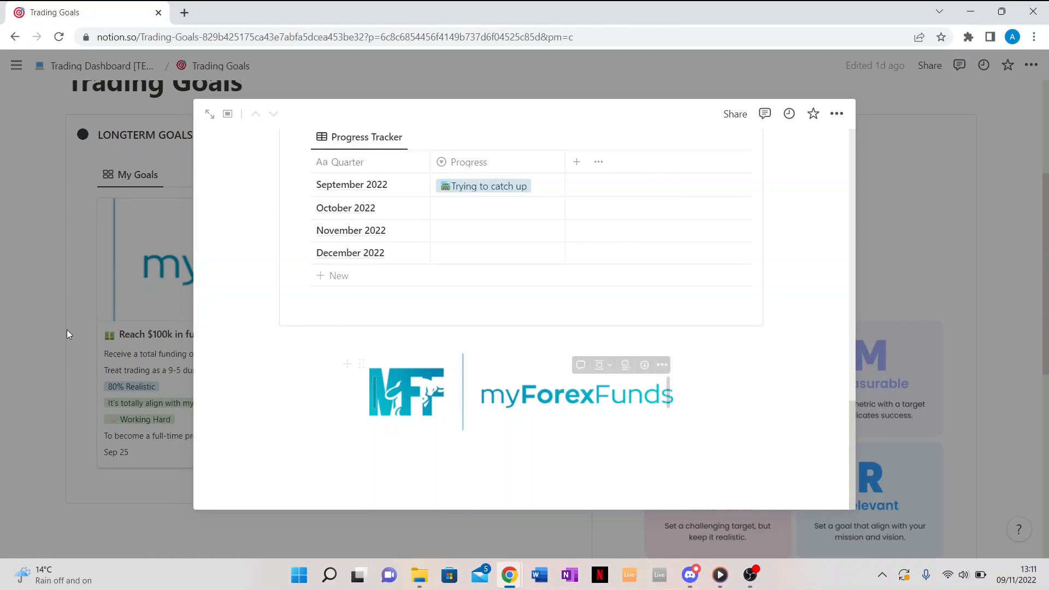
{"action": "left_click", "coordinate": [34, 292]}
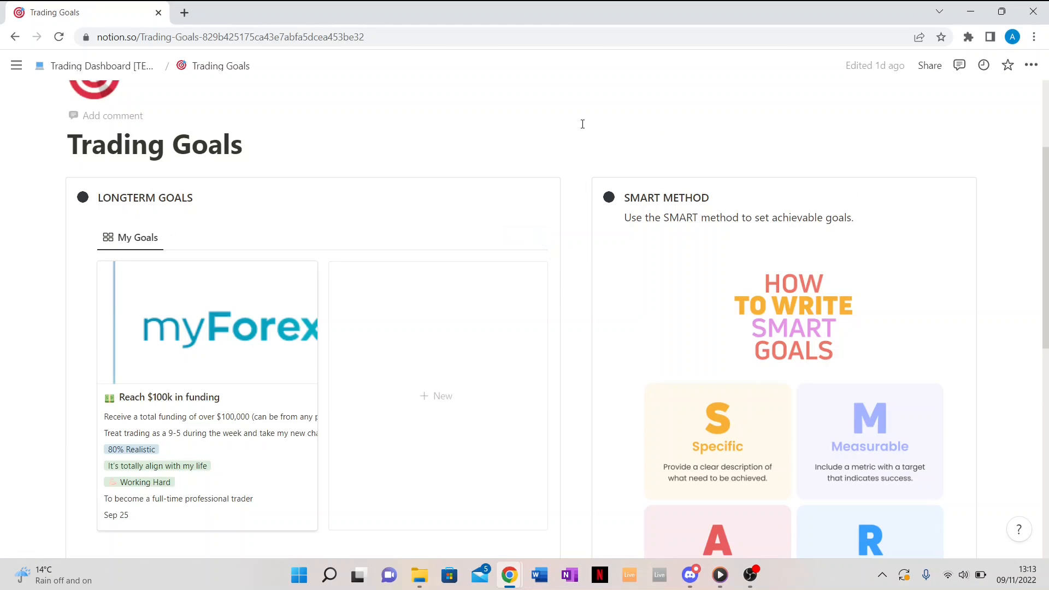
Examine the SMART Method infographic beside the long-term goals on the Trading Goals page
{"action": "scroll", "coordinate": [582, 124], "scroll_direction": "down", "scroll_amount": 2}
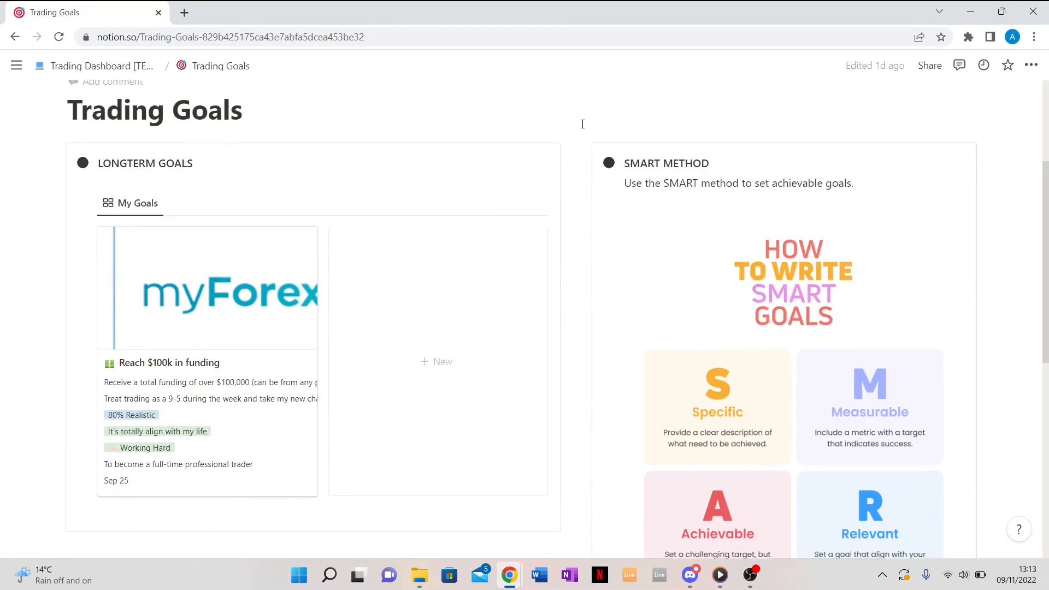
{"action": "scroll", "coordinate": [761, 335], "scroll_direction": "down", "scroll_amount": 3}
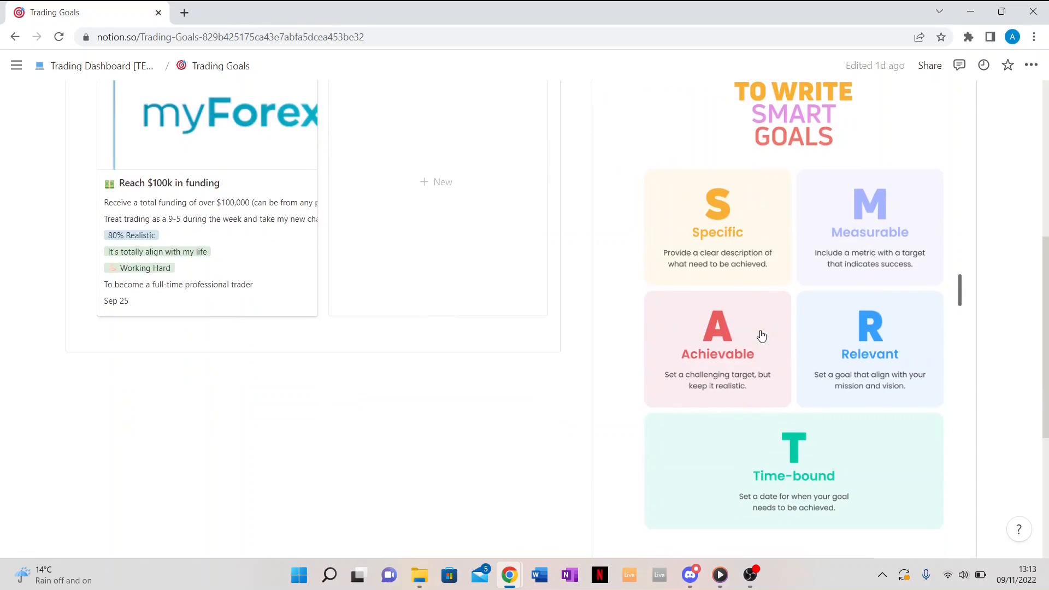
{"action": "scroll", "coordinate": [761, 336], "scroll_direction": "up", "scroll_amount": 5}
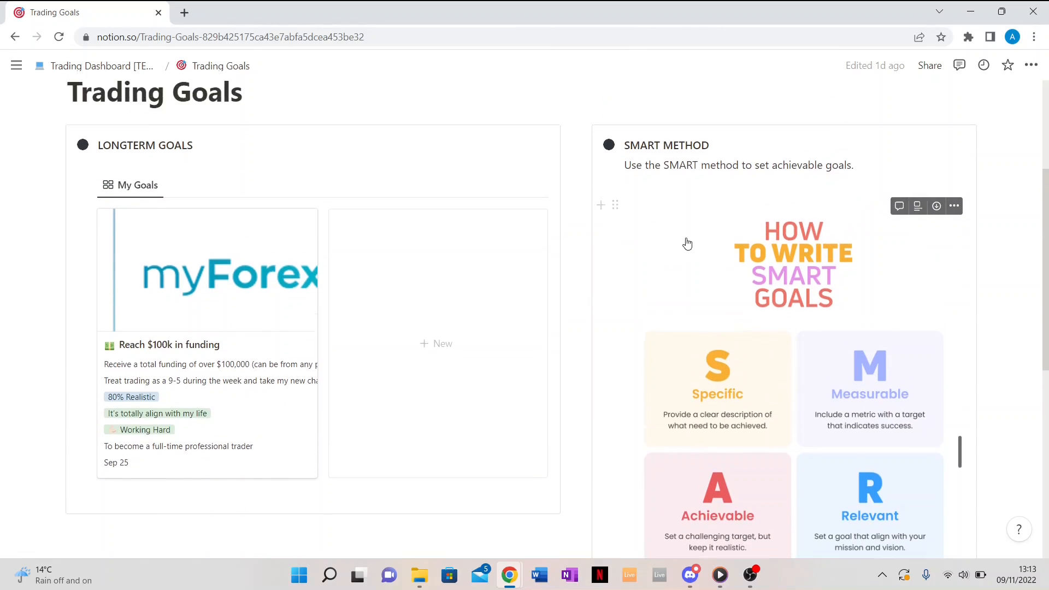
{"action": "scroll", "coordinate": [713, 206], "scroll_direction": "down", "scroll_amount": 3}
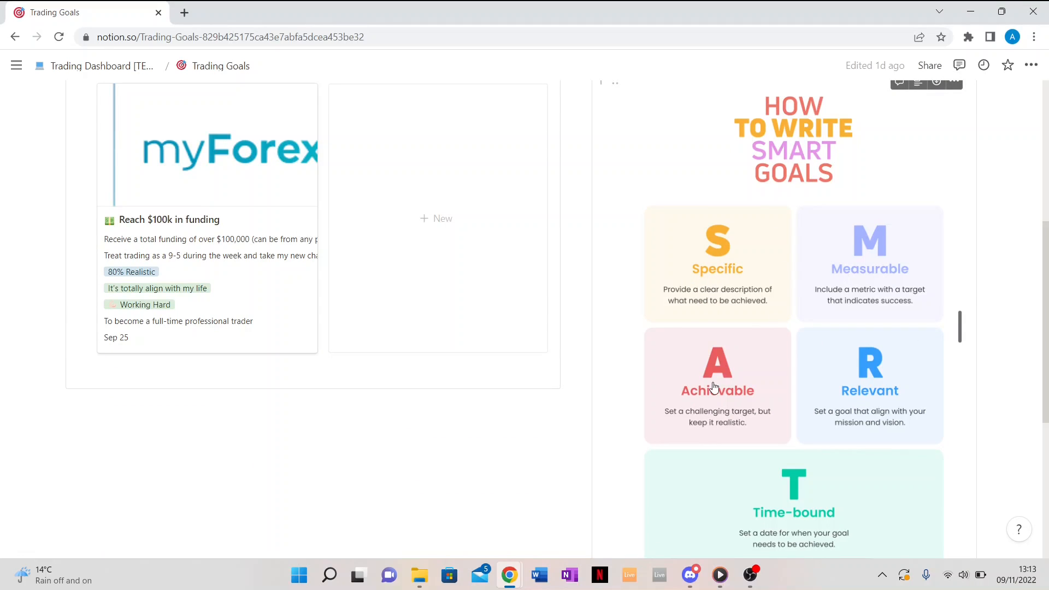
{"action": "scroll", "coordinate": [763, 366], "scroll_direction": "down", "scroll_amount": 2}
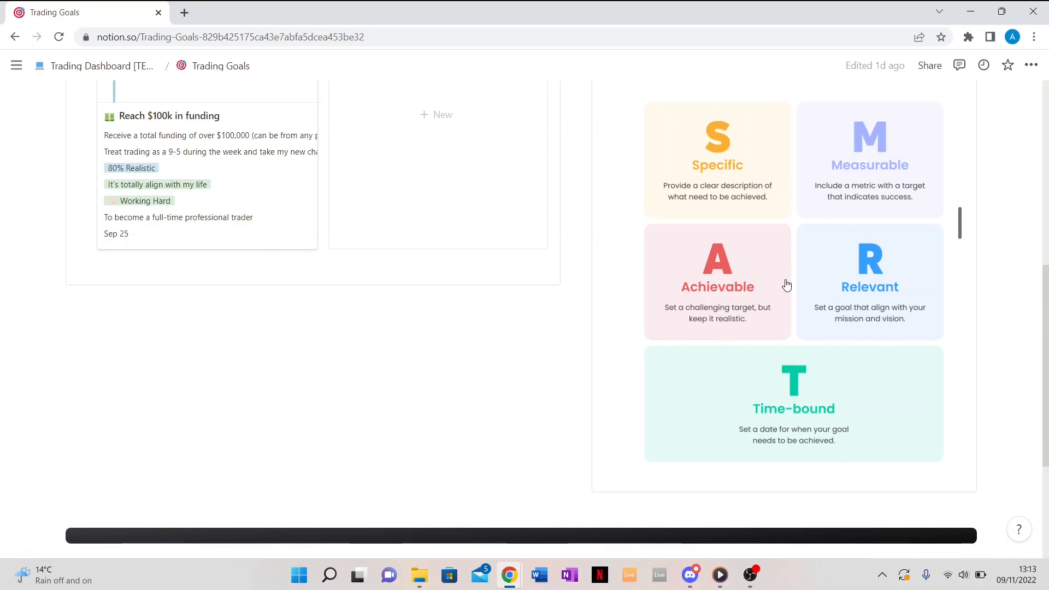
{"action": "scroll", "coordinate": [729, 316], "scroll_direction": "up", "scroll_amount": 4}
Generate a new trading goals page from the template and open it to view its Annual and Quarterly Goals sections
{"action": "scroll", "coordinate": [729, 317], "scroll_direction": "down", "scroll_amount": 8}
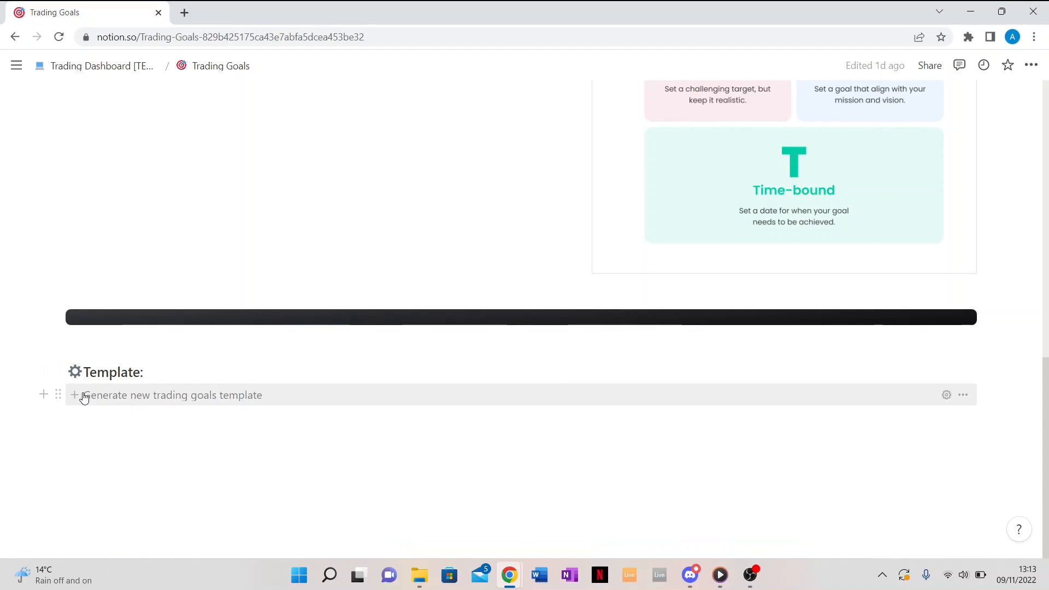
{"action": "left_click", "coordinate": [129, 397]}
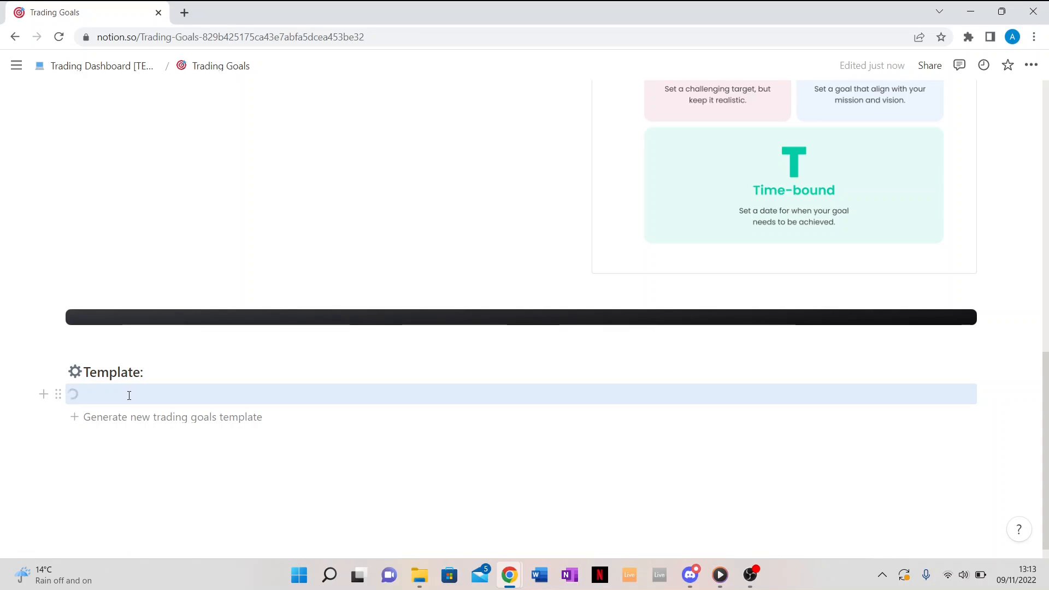
{"action": "left_click", "coordinate": [128, 395]}
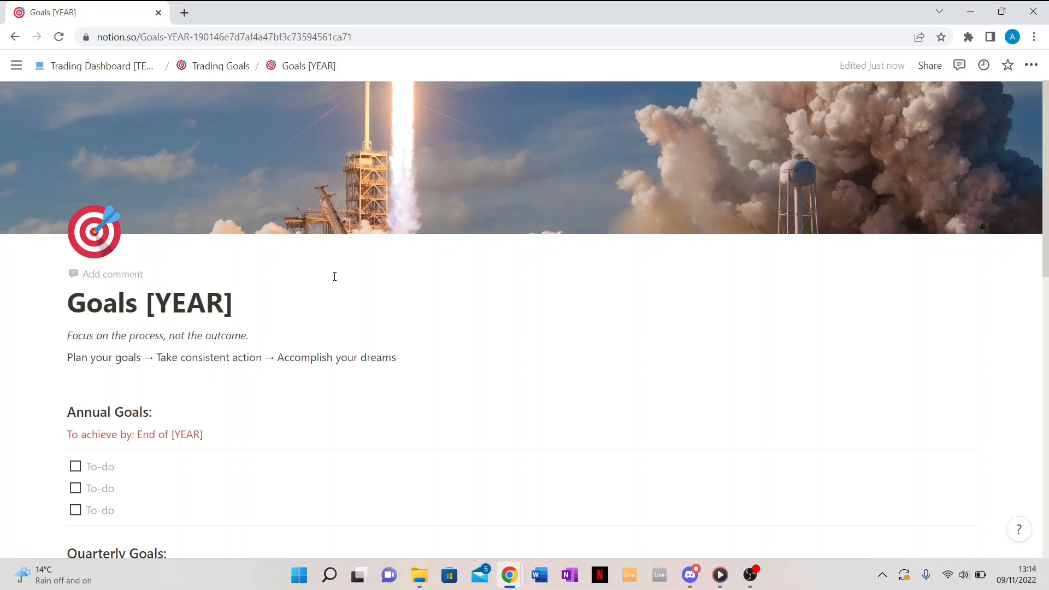
{"action": "scroll", "coordinate": [334, 276], "scroll_direction": "down", "scroll_amount": 2}
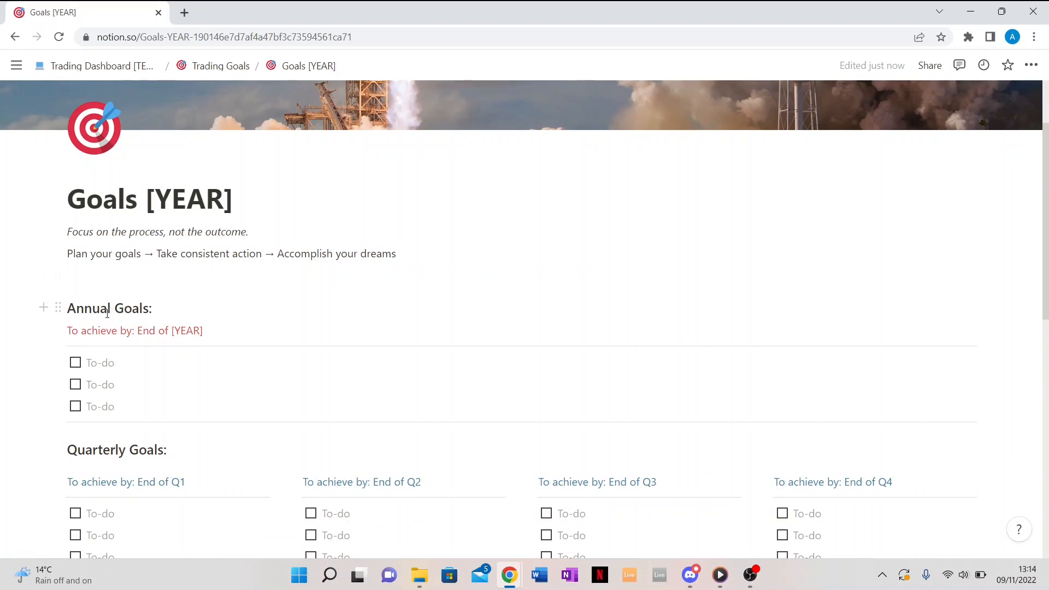
{"action": "scroll", "coordinate": [107, 313], "scroll_direction": "down", "scroll_amount": 2}
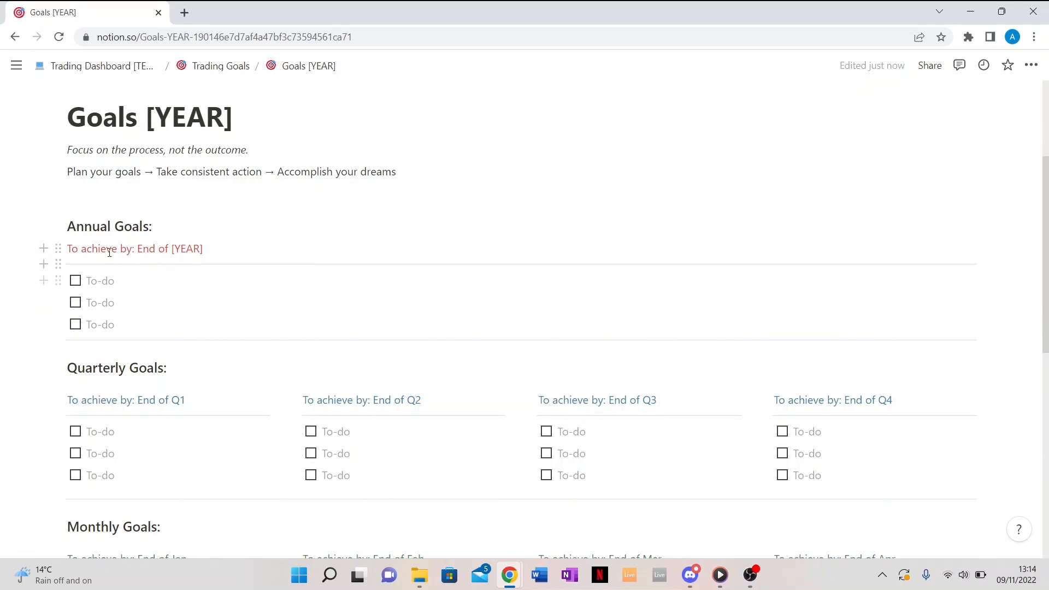
Examine the Annual, Quarterly and Monthly Goals sections of the Goals [YEAR] page from January to December
{"action": "scroll", "coordinate": [123, 300], "scroll_direction": "down", "scroll_amount": 2}
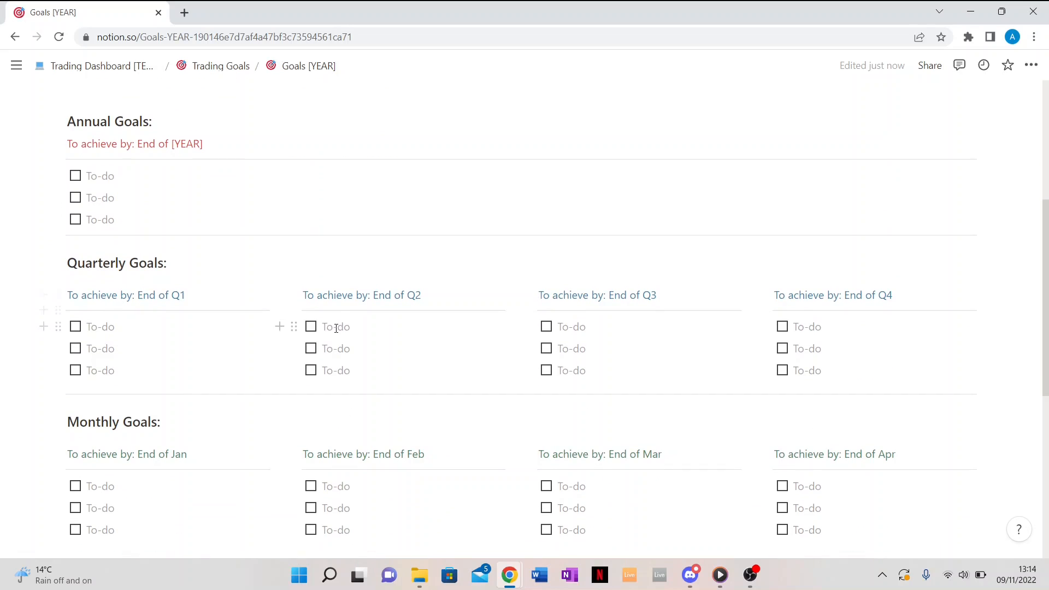
{"action": "scroll", "coordinate": [274, 332], "scroll_direction": "down", "scroll_amount": 2}
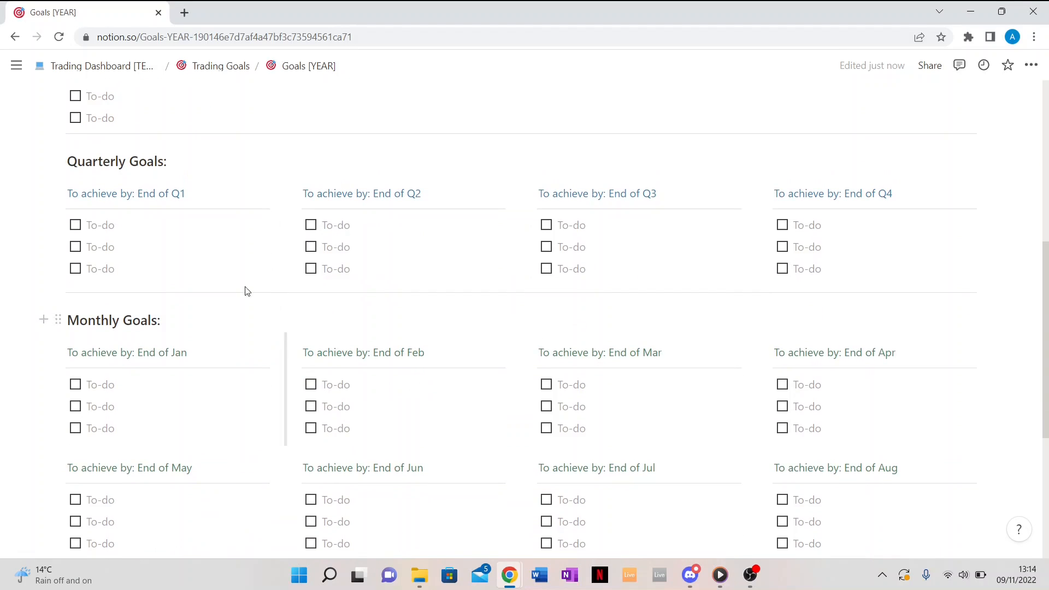
{"action": "scroll", "coordinate": [109, 246], "scroll_direction": "down", "scroll_amount": 2}
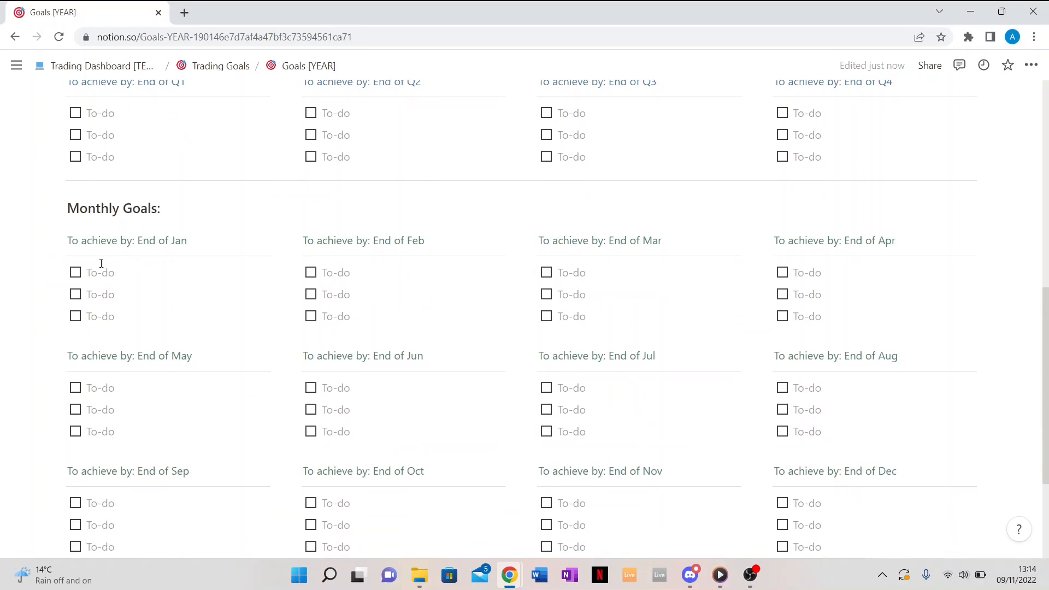
{"action": "scroll", "coordinate": [131, 196], "scroll_direction": "up", "scroll_amount": 1}
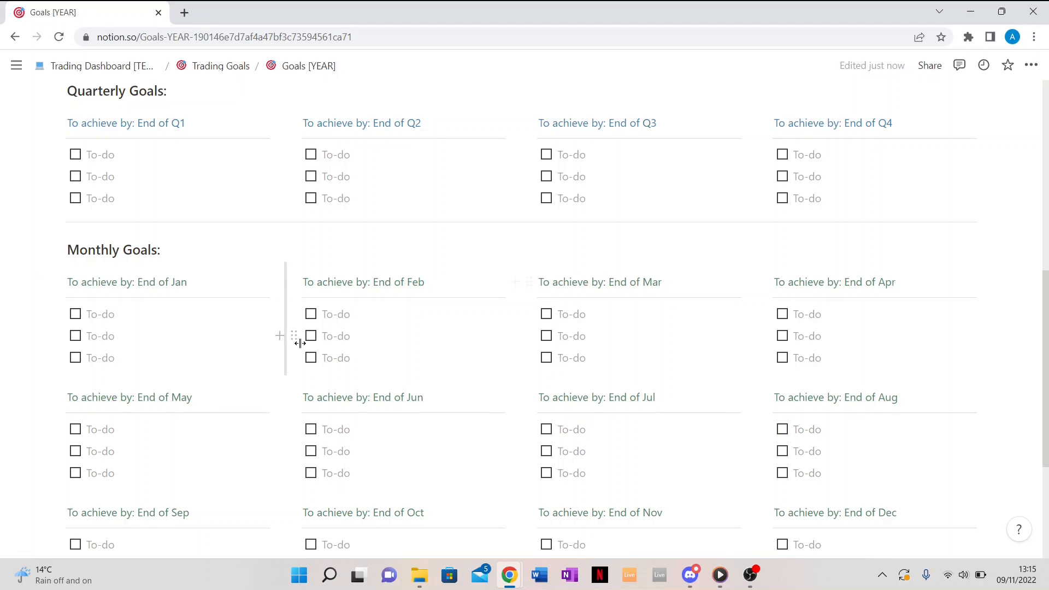
{"action": "scroll", "coordinate": [295, 335], "scroll_direction": "down", "scroll_amount": 1}
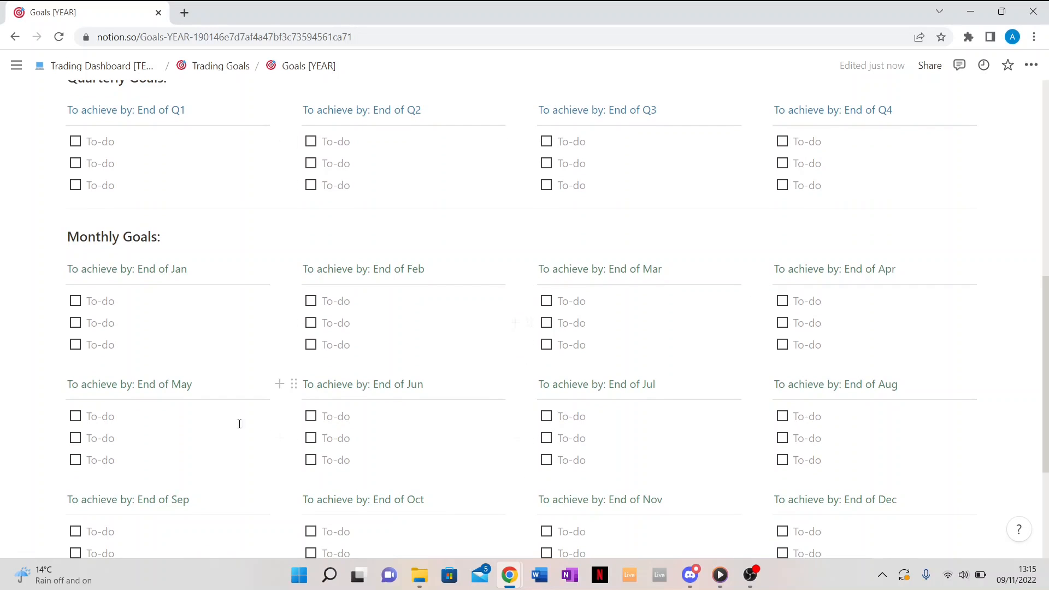
{"action": "scroll", "coordinate": [217, 430], "scroll_direction": "down", "scroll_amount": 5}
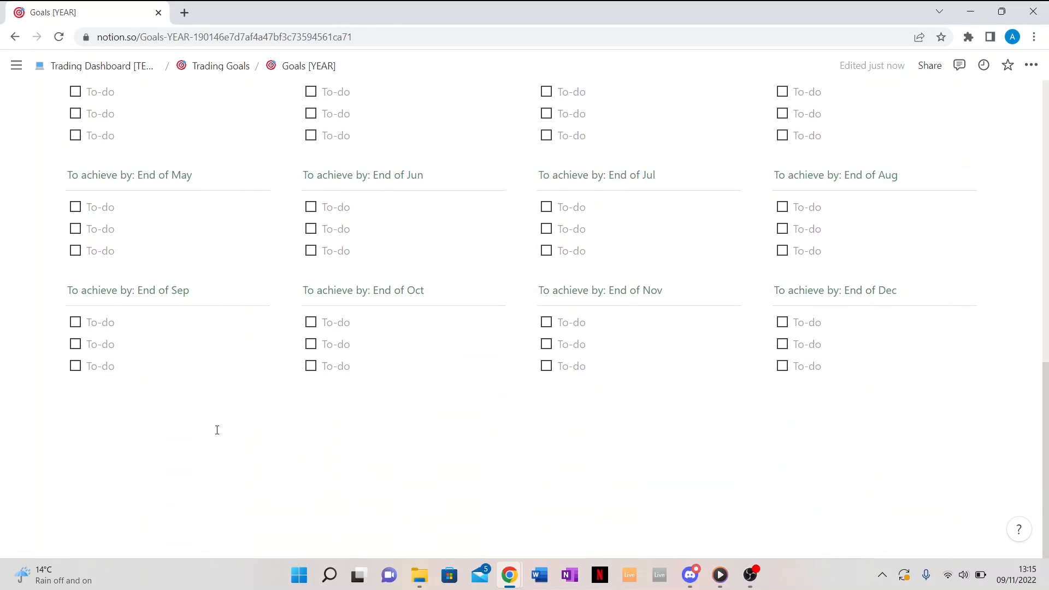
{"action": "scroll", "coordinate": [219, 311], "scroll_direction": "up", "scroll_amount": 10}
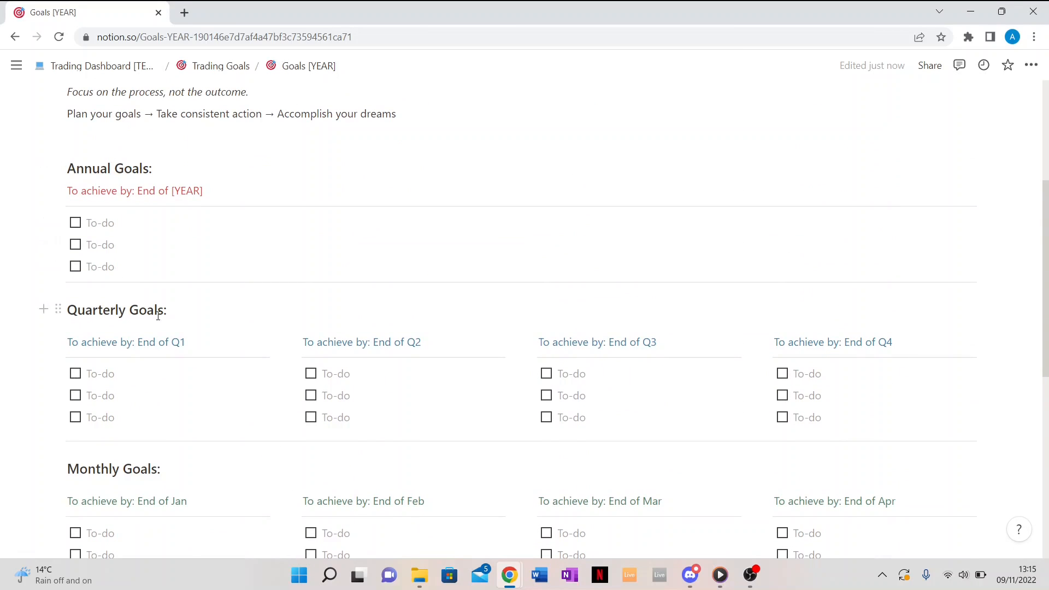
{"action": "scroll", "coordinate": [158, 316], "scroll_direction": "down", "scroll_amount": 2}
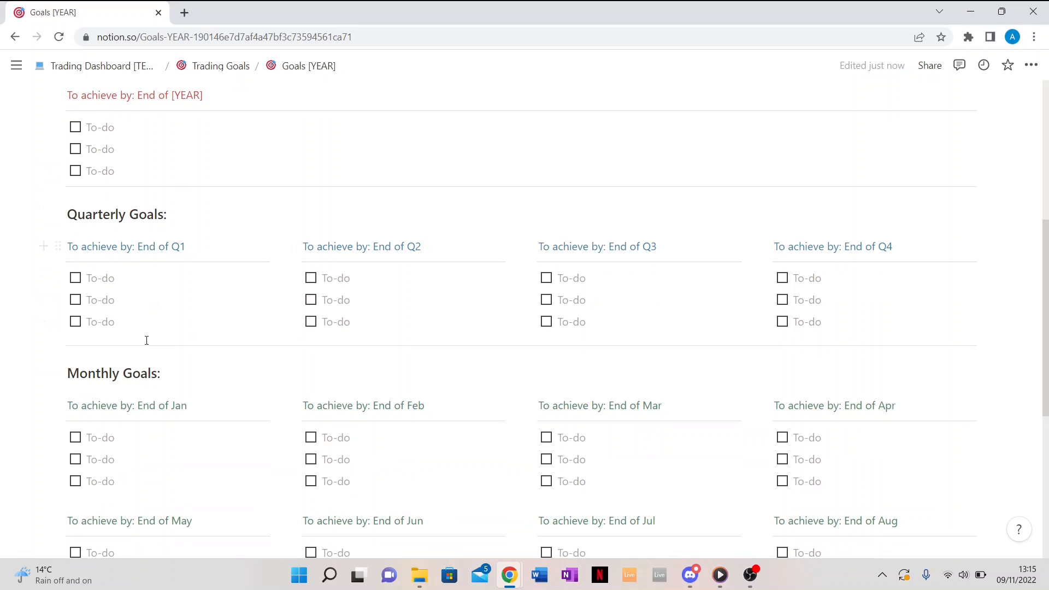
{"action": "scroll", "coordinate": [146, 340], "scroll_direction": "down", "scroll_amount": 3}
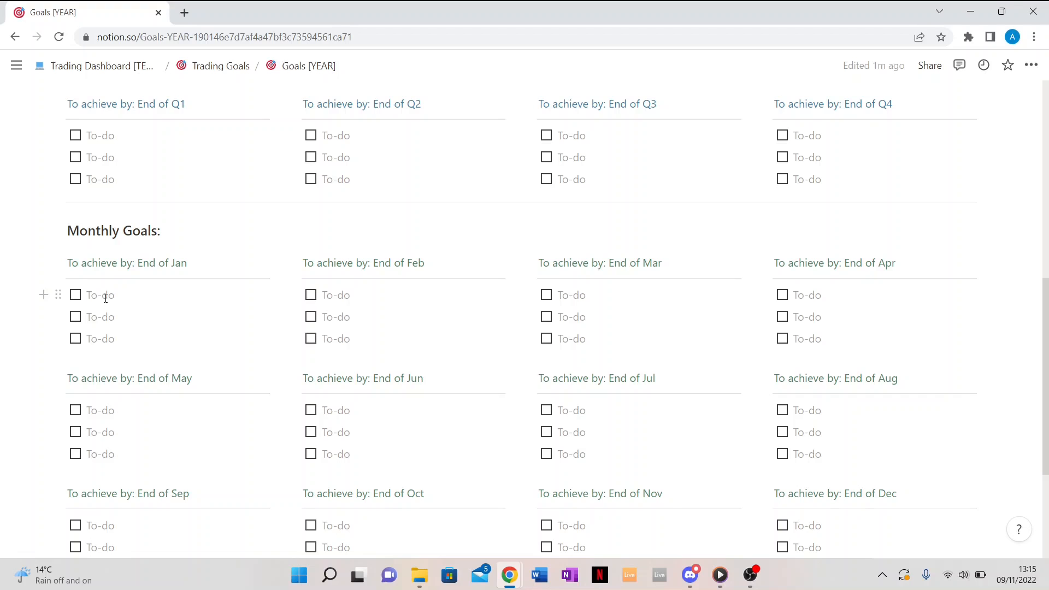
{"action": "scroll", "coordinate": [106, 297], "scroll_direction": "up", "scroll_amount": 3}
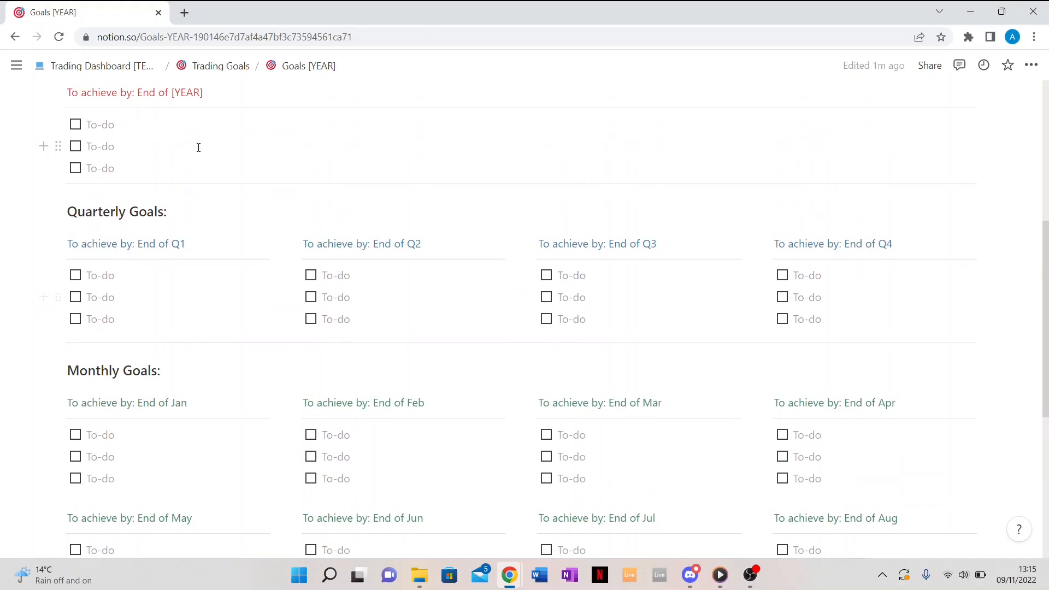
{"action": "scroll", "coordinate": [198, 147], "scroll_direction": "up", "scroll_amount": 5}
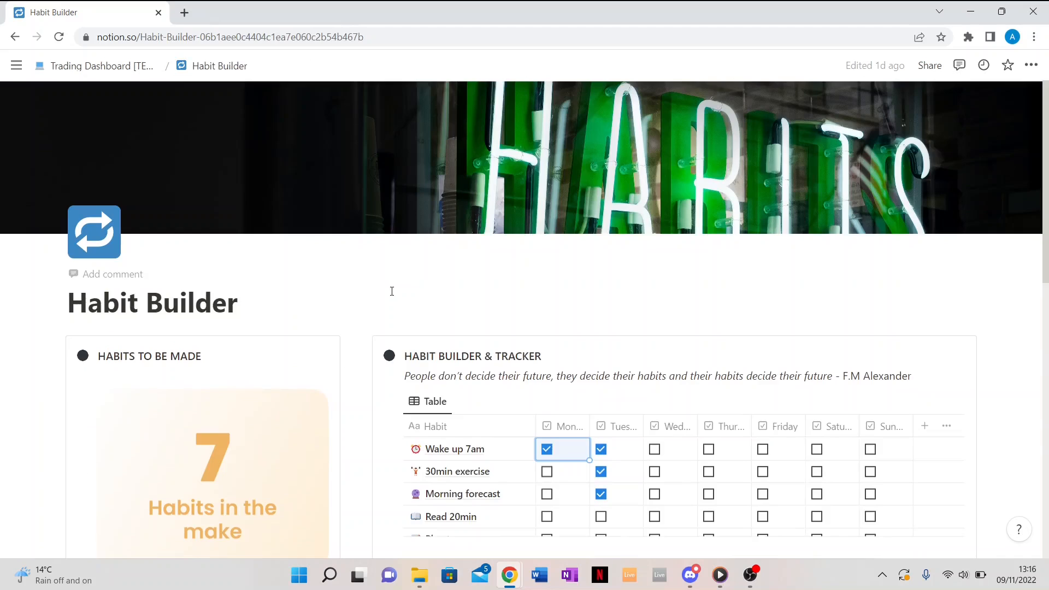
In the Habit Builder table, check Plan tomorrow and Morning forecast for Thursday and Read 20min for Wednesday
{"action": "scroll", "coordinate": [392, 290], "scroll_direction": "down", "scroll_amount": 3}
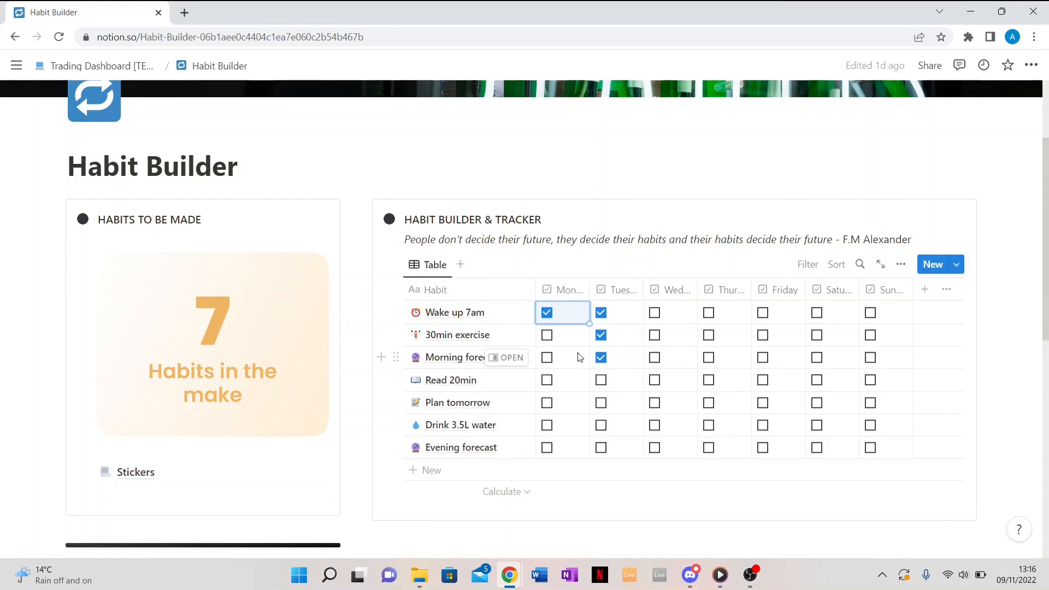
{"action": "scroll", "coordinate": [580, 357], "scroll_direction": "down", "scroll_amount": 1}
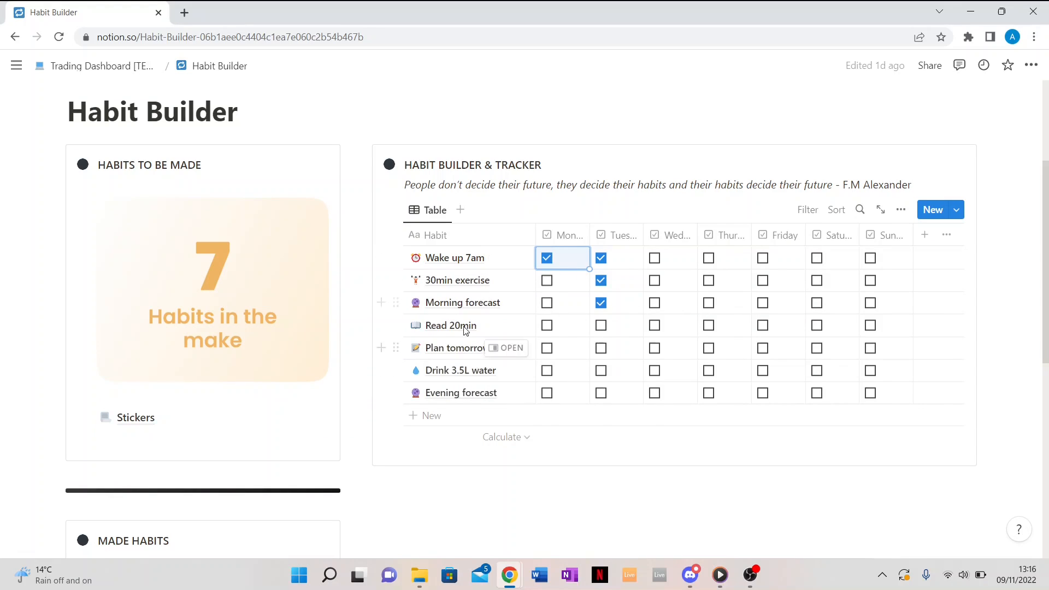
{"action": "left_click", "coordinate": [709, 348]}
{"action": "left_click", "coordinate": [712, 304]}
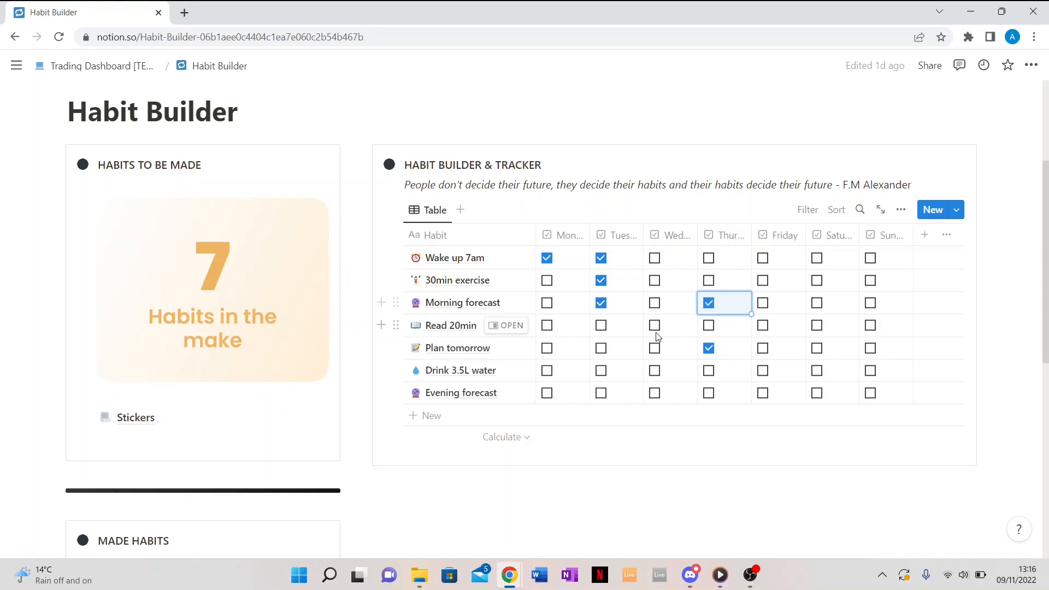
{"action": "left_click", "coordinate": [654, 326]}
Examine the Habits to Be Made and Made Habits cards with their Stickers links on the Habit Builder page
{"action": "scroll", "coordinate": [393, 320], "scroll_direction": "down", "scroll_amount": 1}
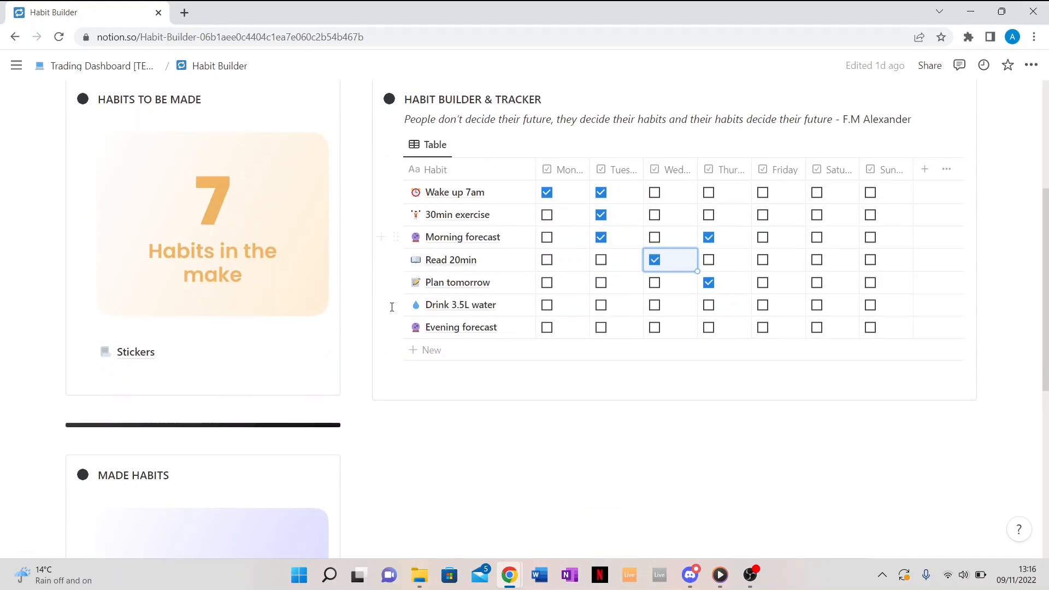
{"action": "scroll", "coordinate": [162, 177], "scroll_direction": "up", "scroll_amount": 1}
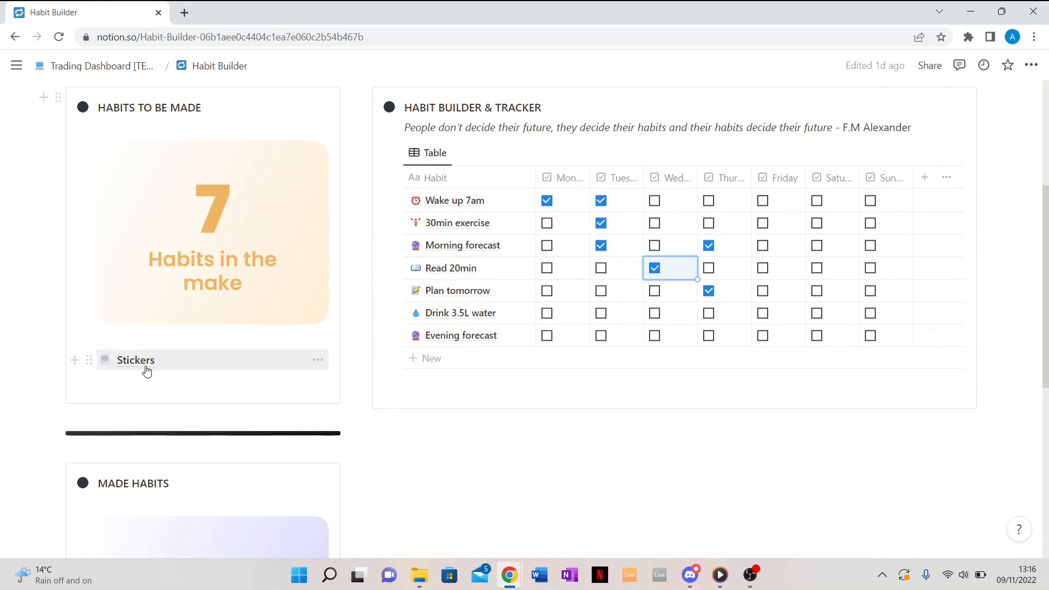
{"action": "scroll", "coordinate": [147, 360], "scroll_direction": "down", "scroll_amount": 1}
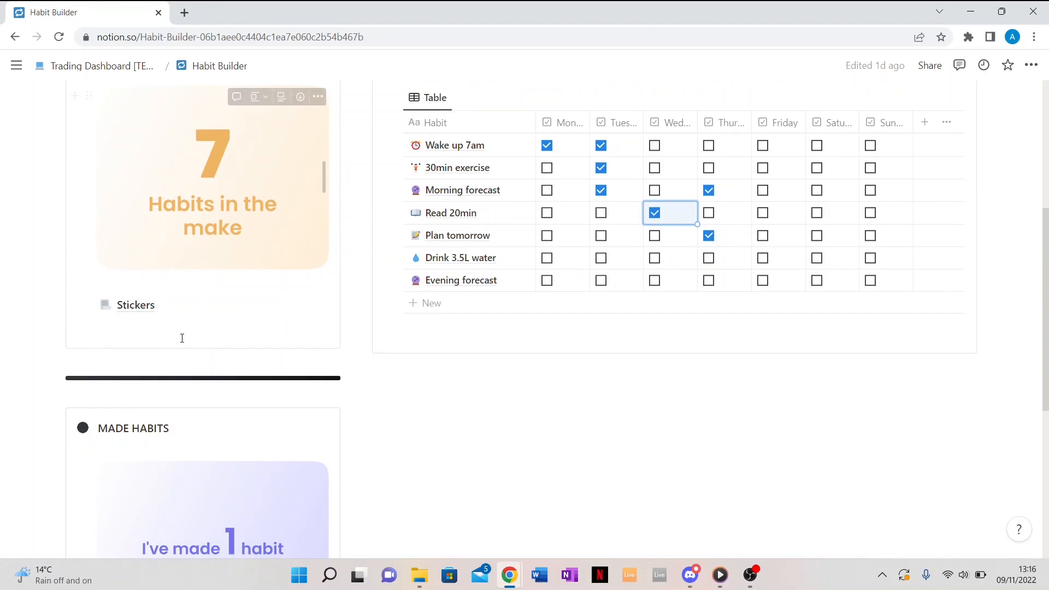
{"action": "scroll", "coordinate": [180, 335], "scroll_direction": "down", "scroll_amount": 4}
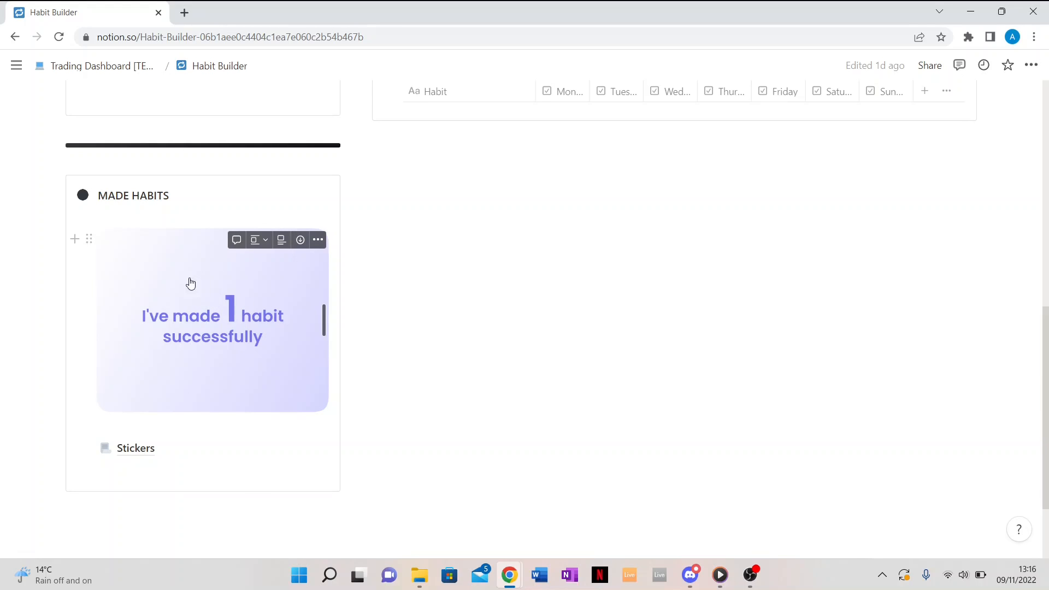
{"action": "scroll", "coordinate": [229, 388], "scroll_direction": "up", "scroll_amount": 2}
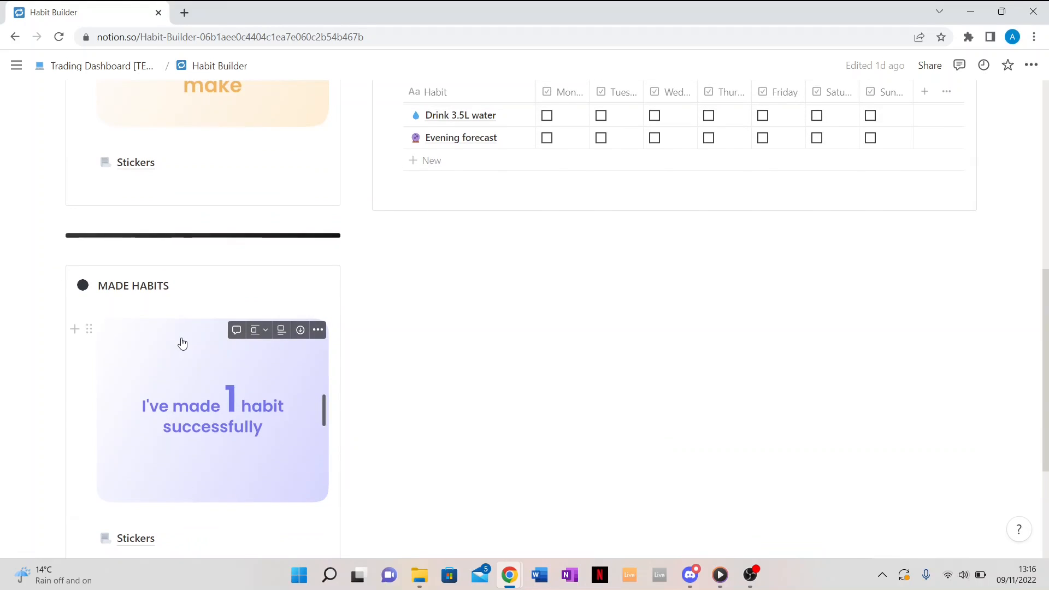
{"action": "scroll", "coordinate": [182, 343], "scroll_direction": "up", "scroll_amount": 10}
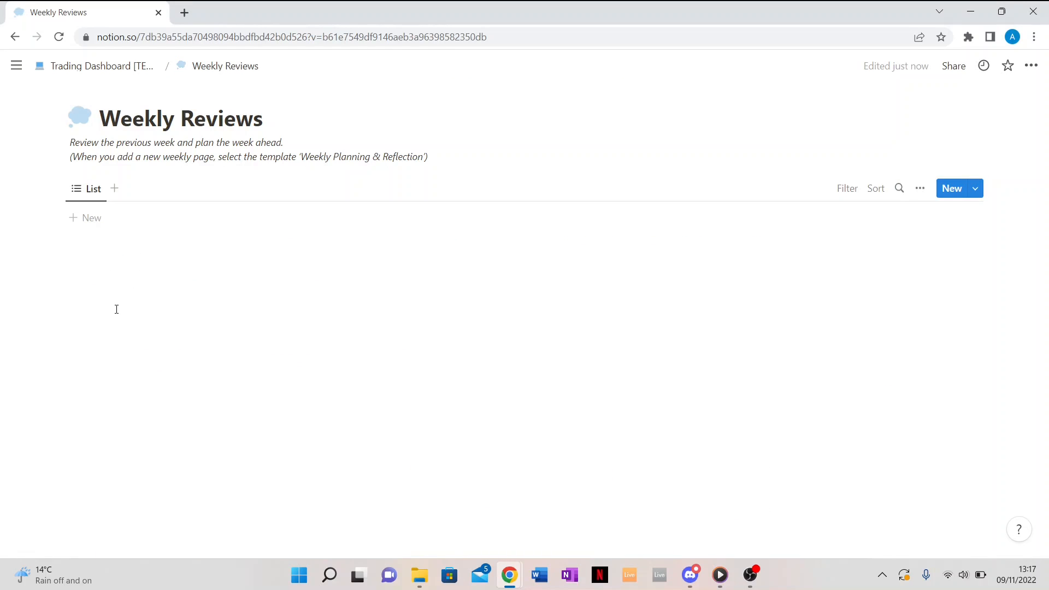
Add a new page to Weekly Reviews using the Weekly Planning & Reflection template
{"action": "left_click", "coordinate": [77, 223]}
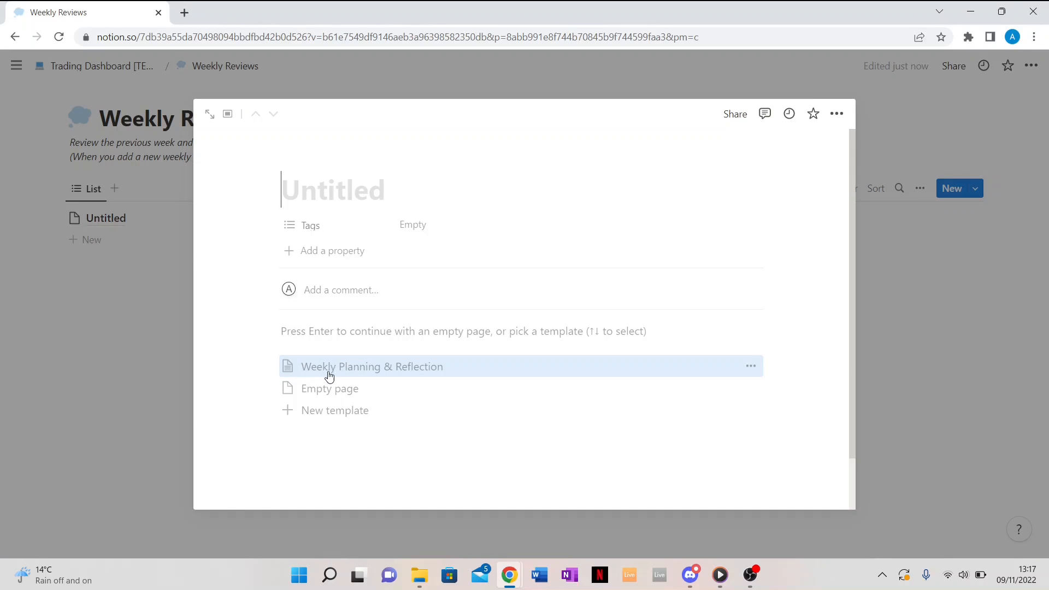
{"action": "left_click", "coordinate": [403, 366]}
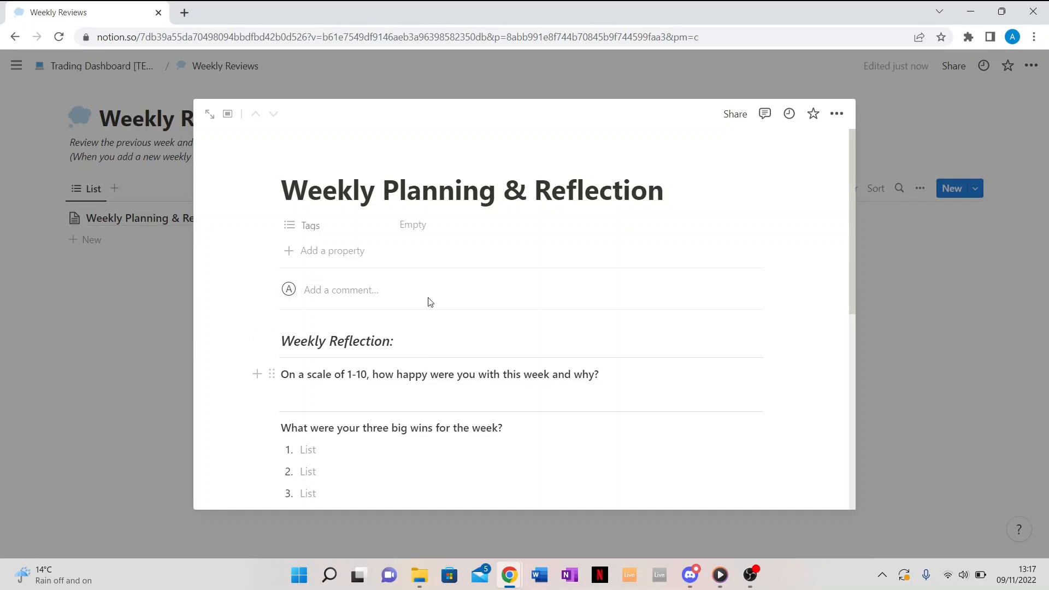
{"action": "scroll", "coordinate": [435, 285], "scroll_direction": "down", "scroll_amount": 1}
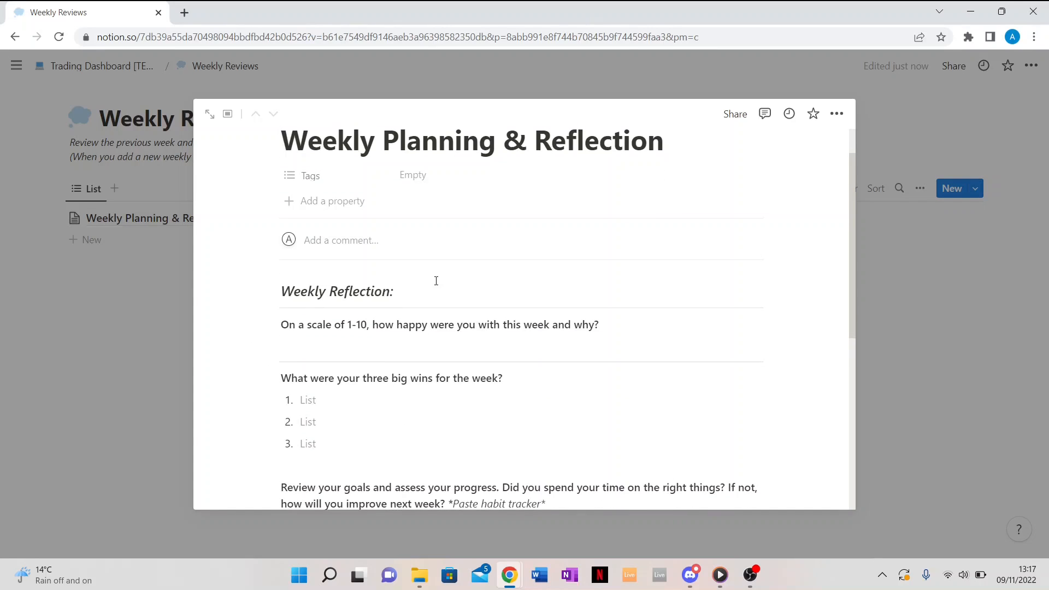
{"action": "scroll", "coordinate": [436, 280], "scroll_direction": "up", "scroll_amount": 1}
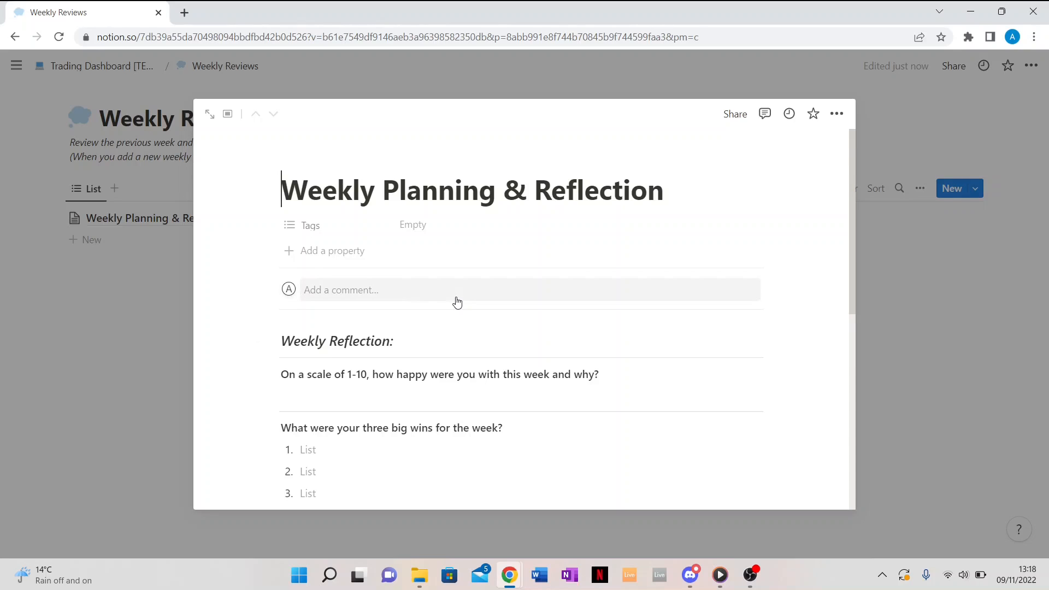
Examine the Weekly Reflection and Weekly Planning questions of the new review page, and close it
{"action": "scroll", "coordinate": [458, 302], "scroll_direction": "down", "scroll_amount": 5}
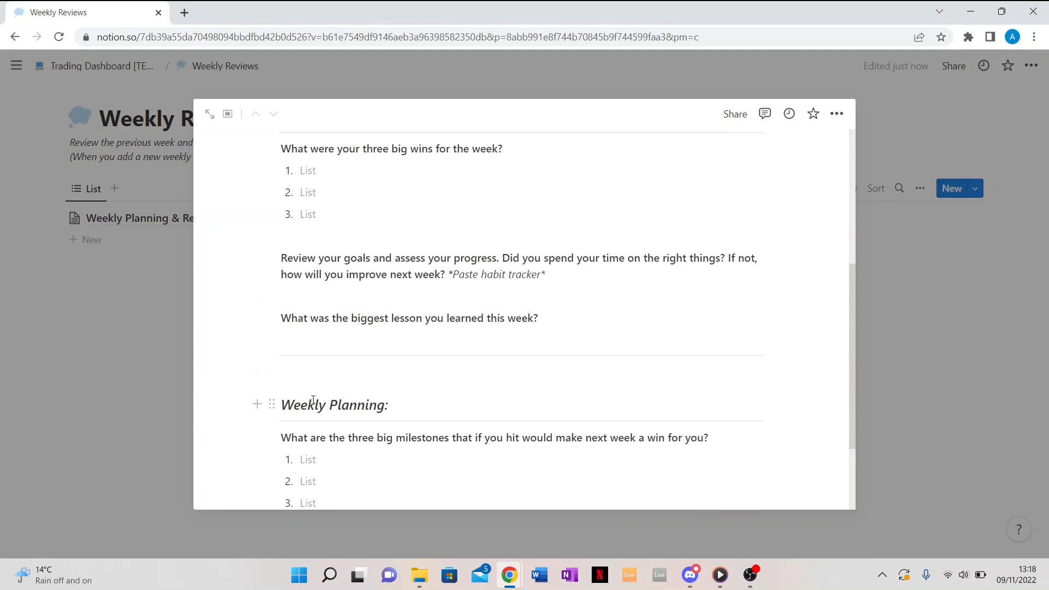
{"action": "scroll", "coordinate": [441, 362], "scroll_direction": "up", "scroll_amount": 3}
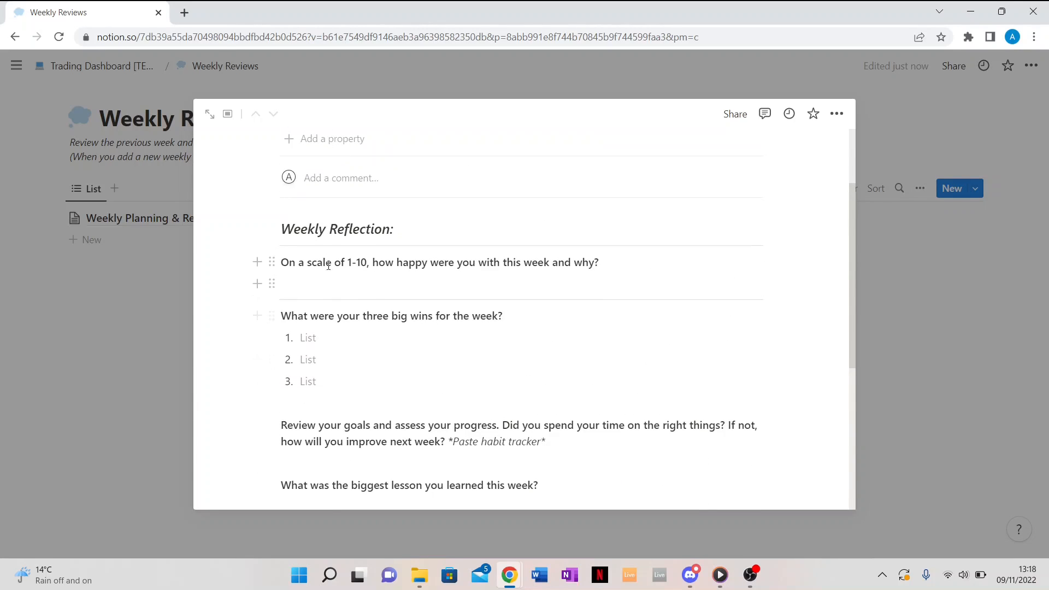
{"action": "scroll", "coordinate": [461, 330], "scroll_direction": "down", "scroll_amount": 1}
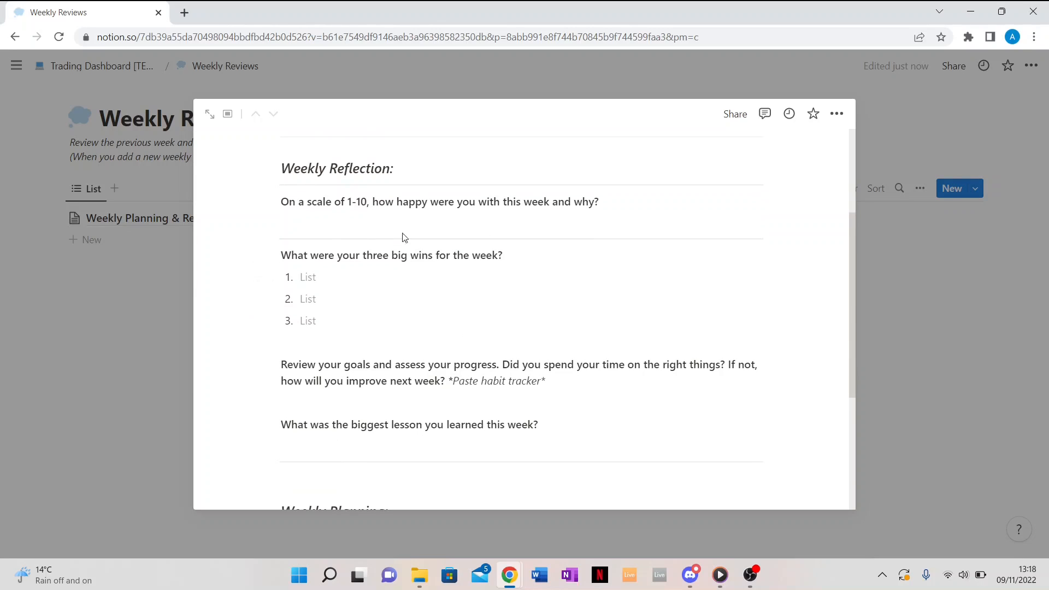
{"action": "scroll", "coordinate": [442, 387], "scroll_direction": "down", "scroll_amount": 1}
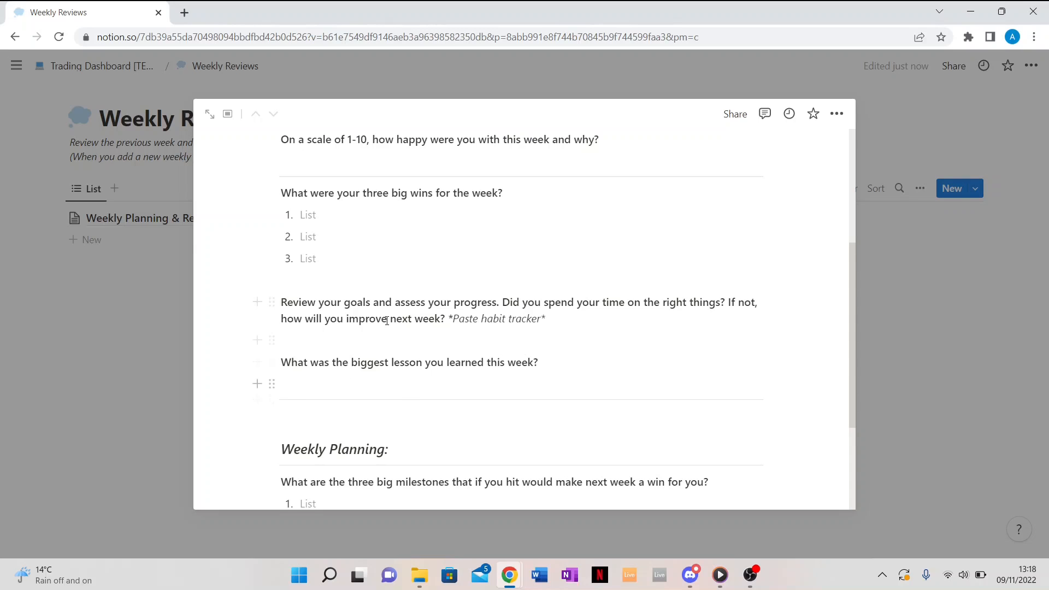
{"action": "scroll", "coordinate": [386, 320], "scroll_direction": "down", "scroll_amount": 3}
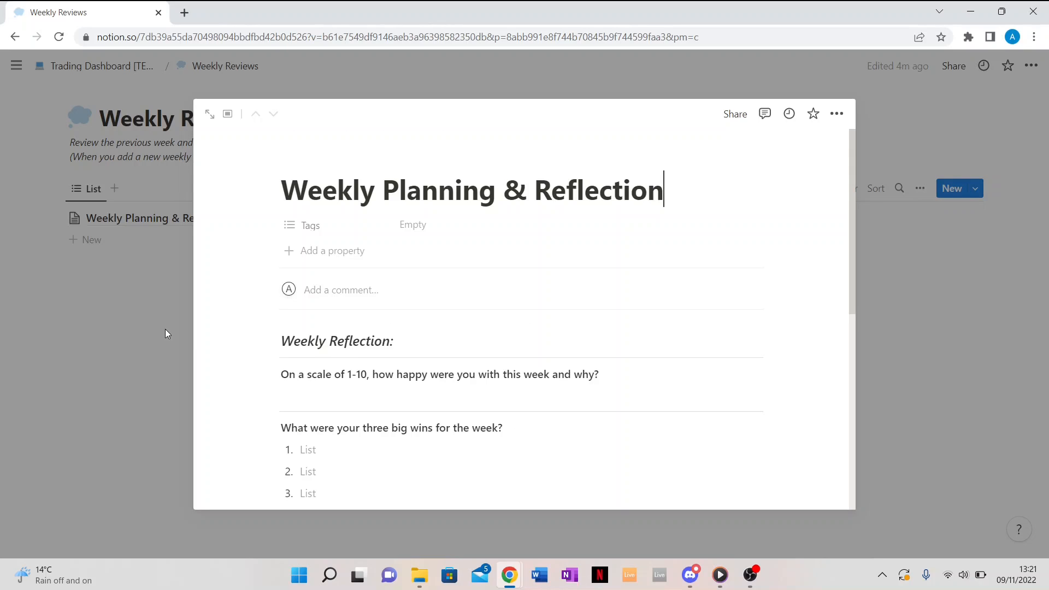
{"action": "left_click", "coordinate": [165, 329]}
Return to the Trading Dashboard and highlight the Monday to Wednesday blocks of its Weekly Plan
{"action": "left_click", "coordinate": [80, 69]}
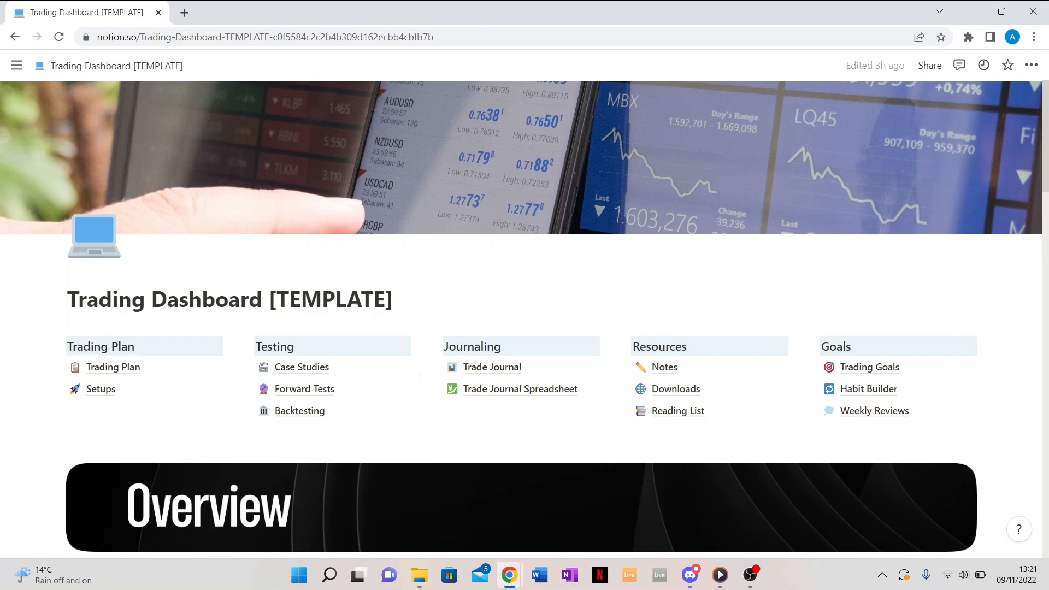
{"action": "scroll", "coordinate": [419, 378], "scroll_direction": "down", "scroll_amount": 20}
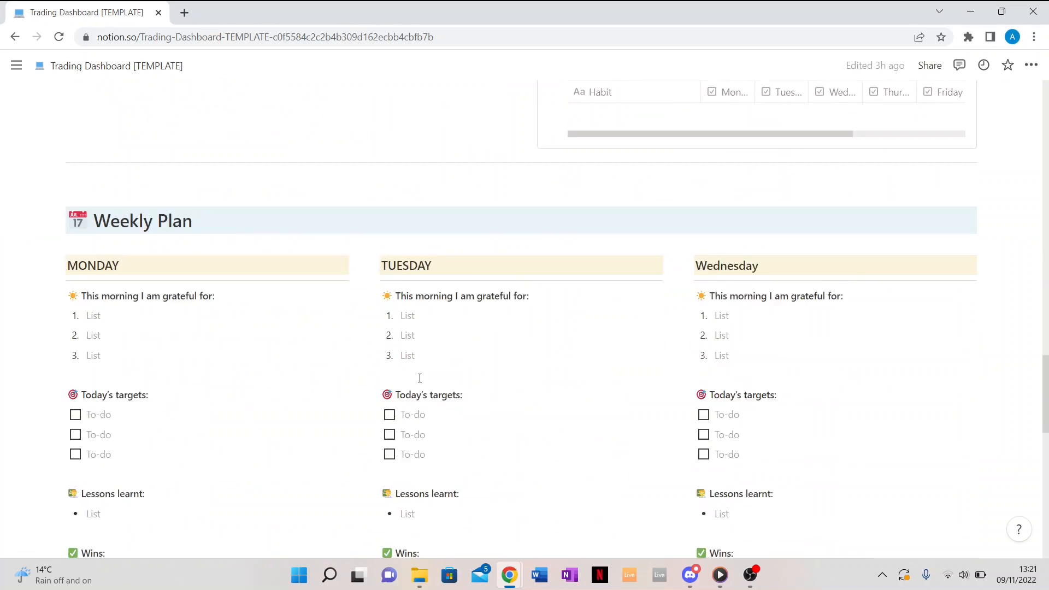
{"action": "scroll", "coordinate": [419, 378], "scroll_direction": "down", "scroll_amount": 3}
{"action": "left_click_drag", "start_coordinate": [69, 108], "coordinate": [840, 484]}
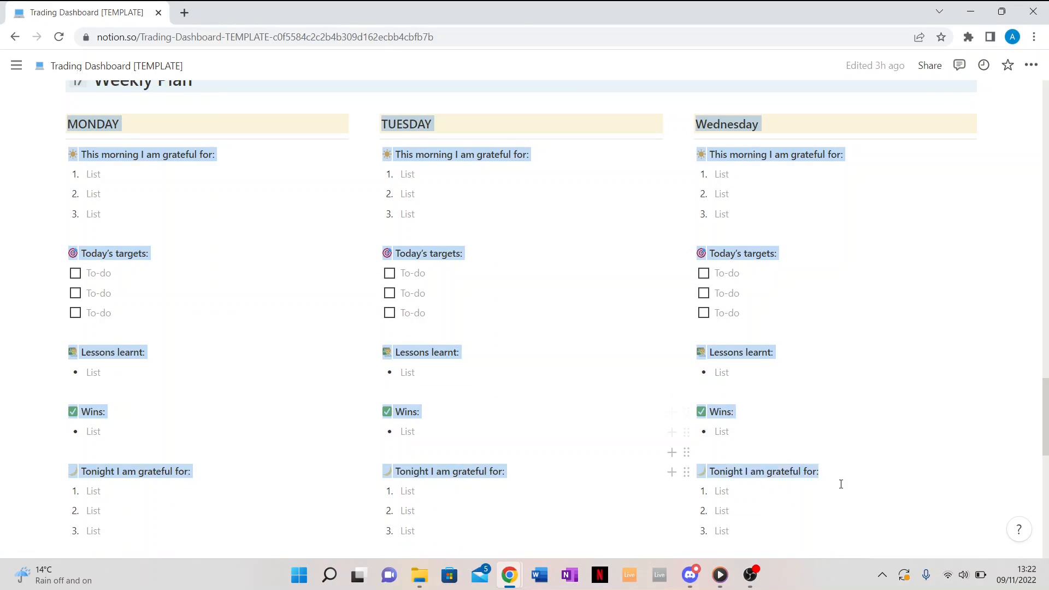
{"action": "scroll", "coordinate": [723, 297], "scroll_direction": "up", "scroll_amount": 15}
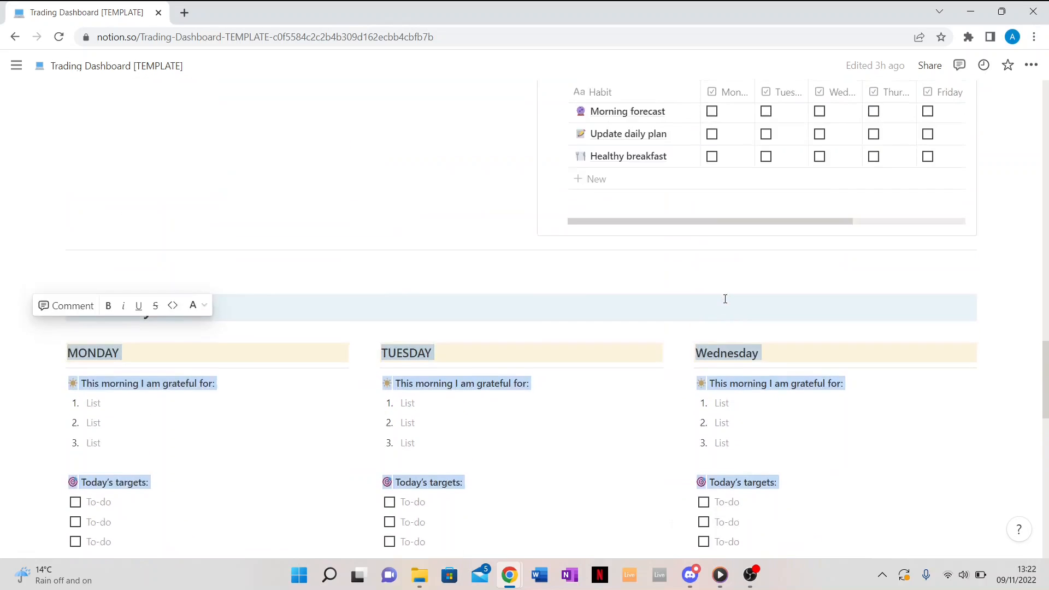
{"action": "scroll", "coordinate": [725, 304], "scroll_direction": "up", "scroll_amount": 1}
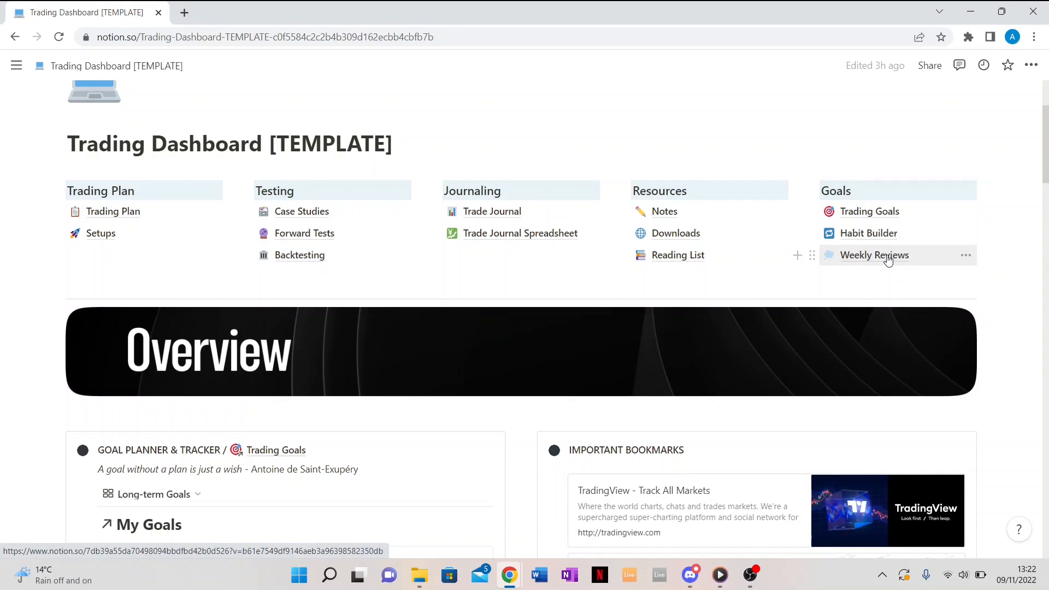
Revisit the Weekly Reviews list, and go back to look over the whole Trading Dashboard page
{"action": "left_click", "coordinate": [888, 260]}
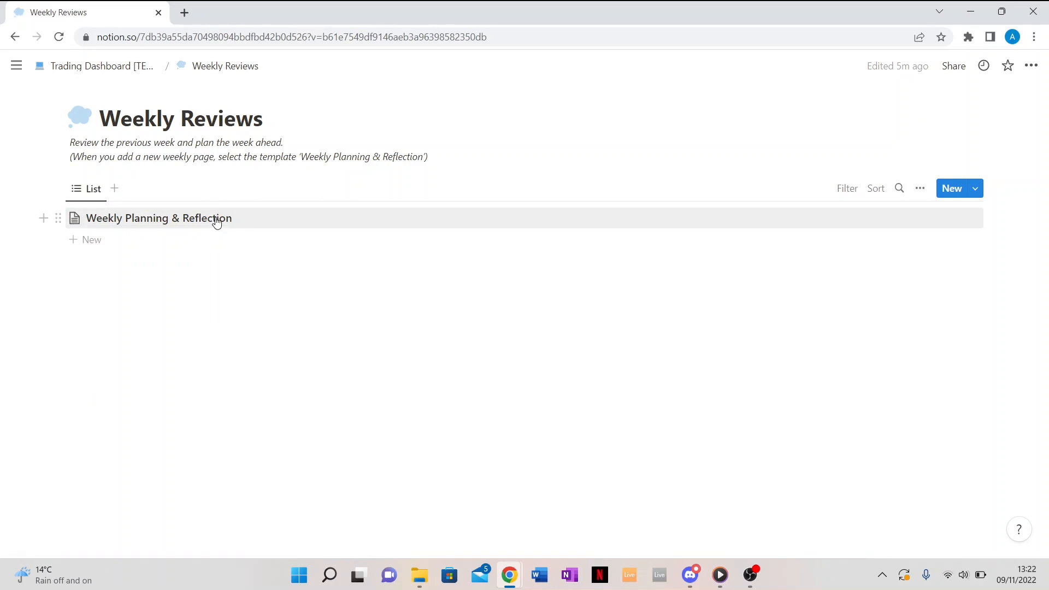
{"action": "left_click", "coordinate": [15, 37]}
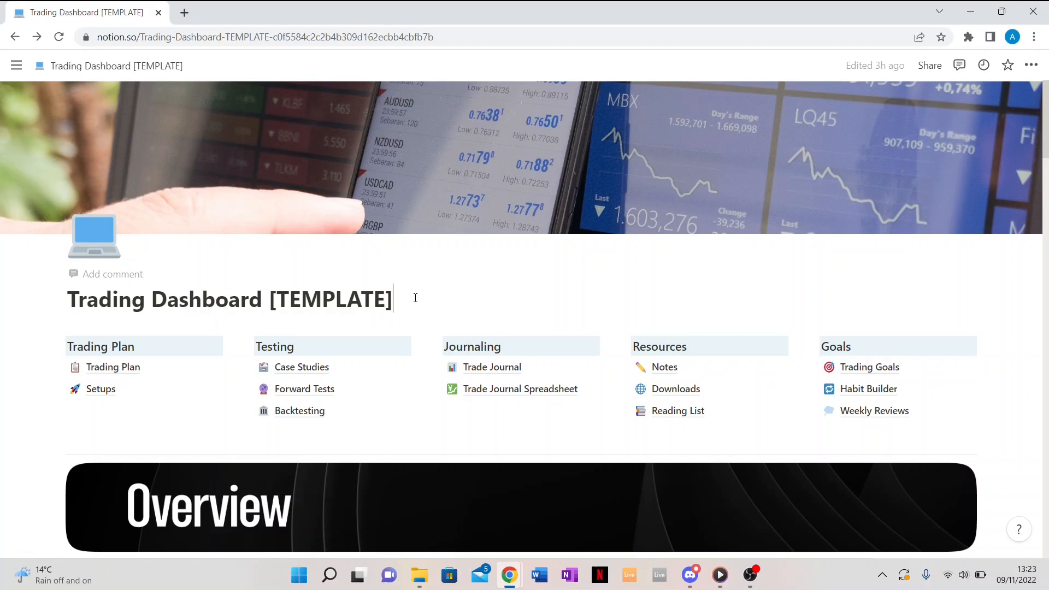
{"action": "scroll", "coordinate": [415, 298], "scroll_direction": "down", "scroll_amount": 18}
{"action": "scroll", "coordinate": [415, 297], "scroll_direction": "down", "scroll_amount": 20}
{"action": "scroll", "coordinate": [415, 297], "scroll_direction": "down", "scroll_amount": 10}
{"action": "scroll", "coordinate": [416, 298], "scroll_direction": "up", "scroll_amount": 16}
{"action": "scroll", "coordinate": [415, 298], "scroll_direction": "up", "scroll_amount": 20}
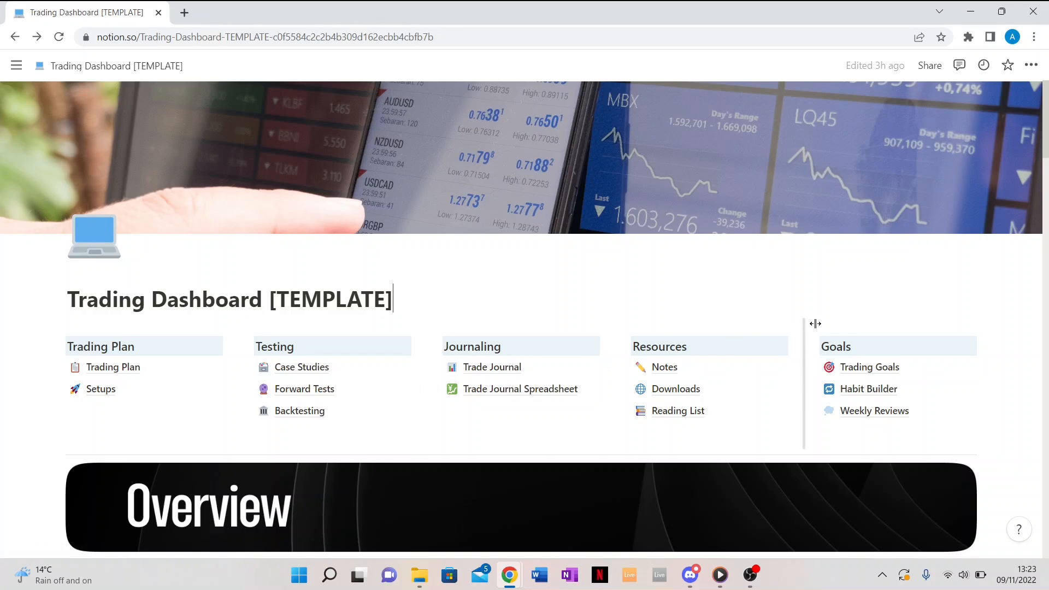
{"action": "left_click", "coordinate": [454, 295]}
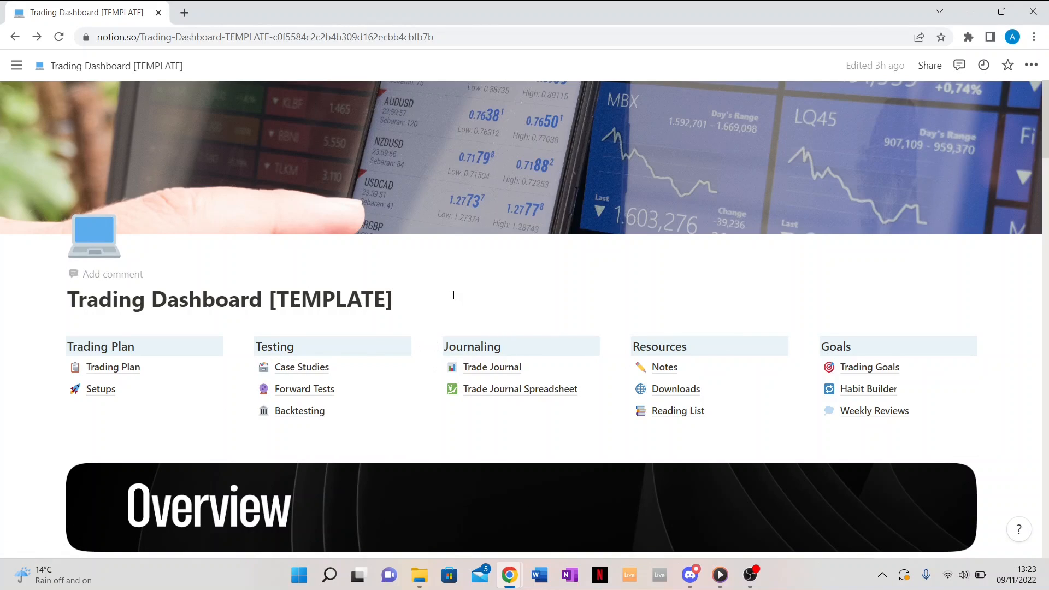